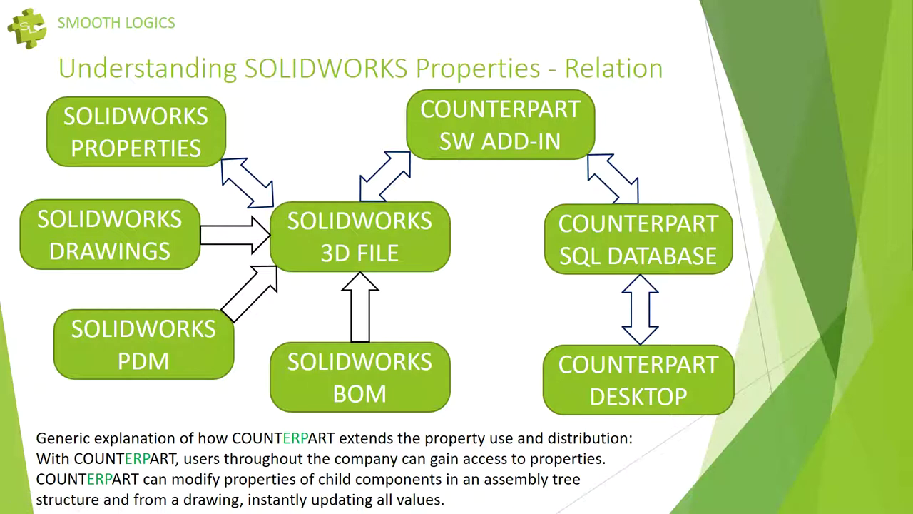
Advance the slideshow past the BOM slides to the Typical SOLIDWORKS and COUNTERPART Workflow slide.
key("Right")
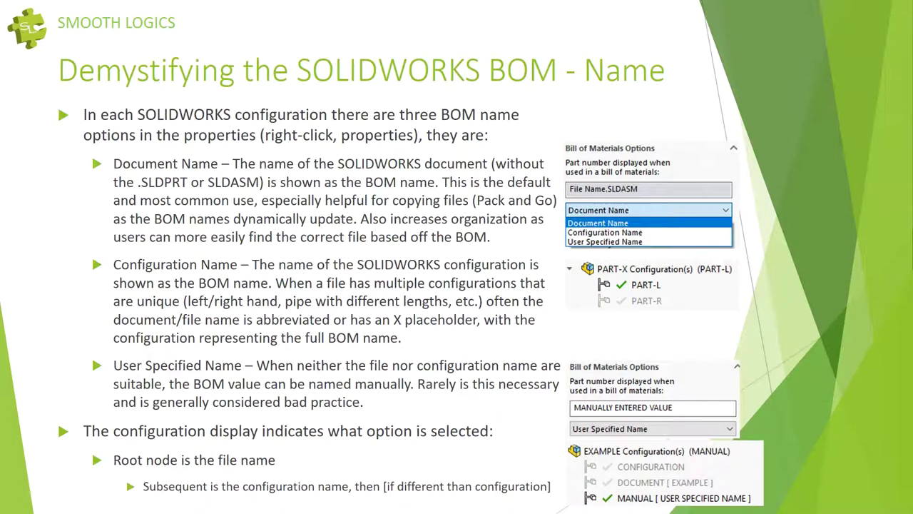
key("Right")
key("Right")
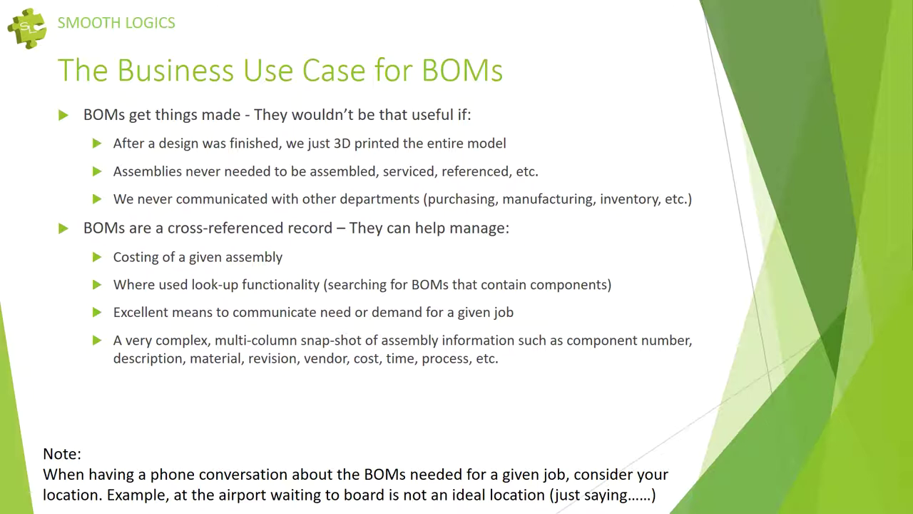
key("Right")
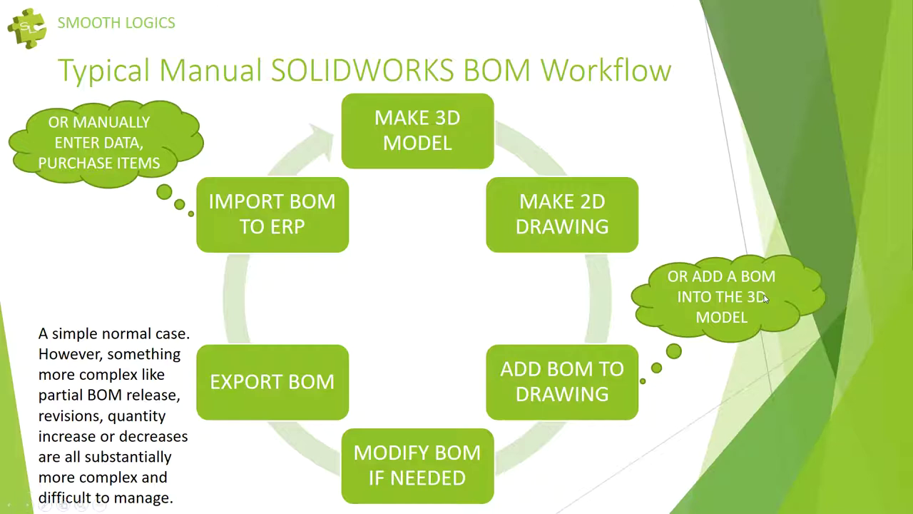
key("Right")
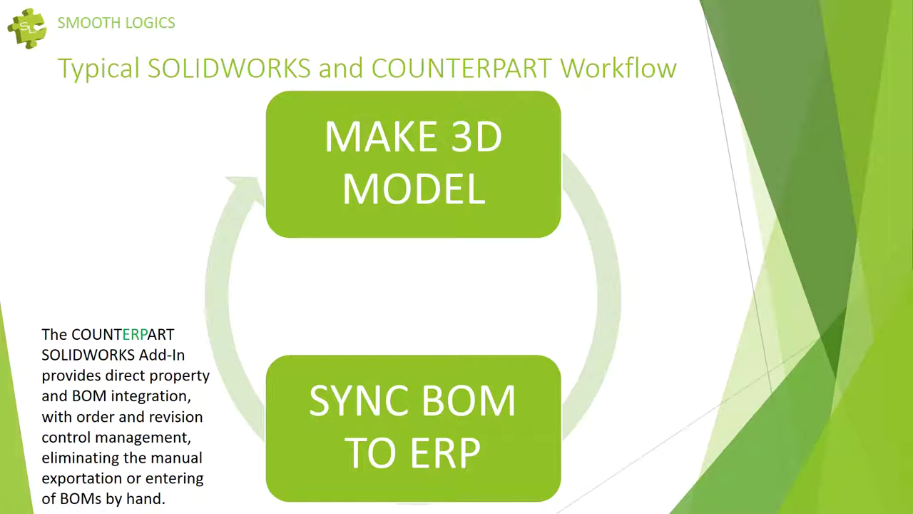
Advance to the Dataflow slide, then switch to the SOLIDWORKS DGF-01 drawing window.
key("Right")
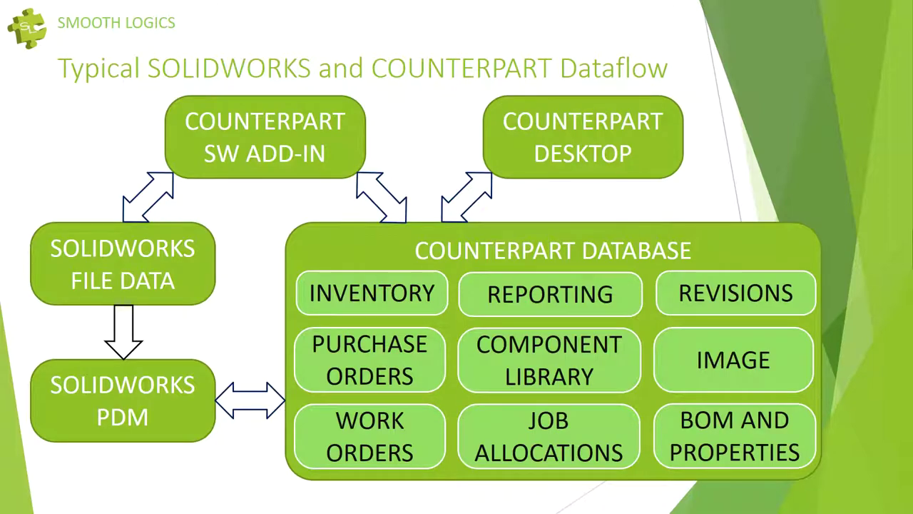
key("alt+Tab")
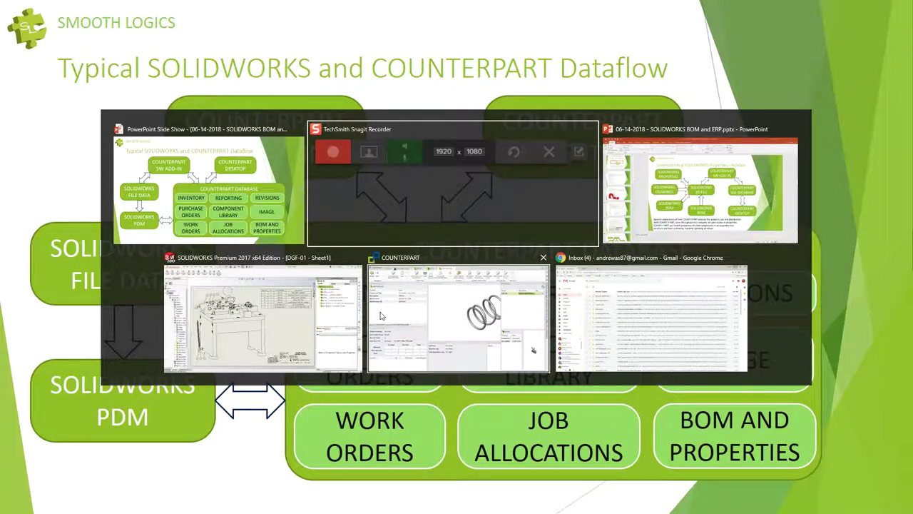
left_click(256, 300)
Open the DGF-01 assembly from the drawing view on the sheet.
left_click(414, 147)
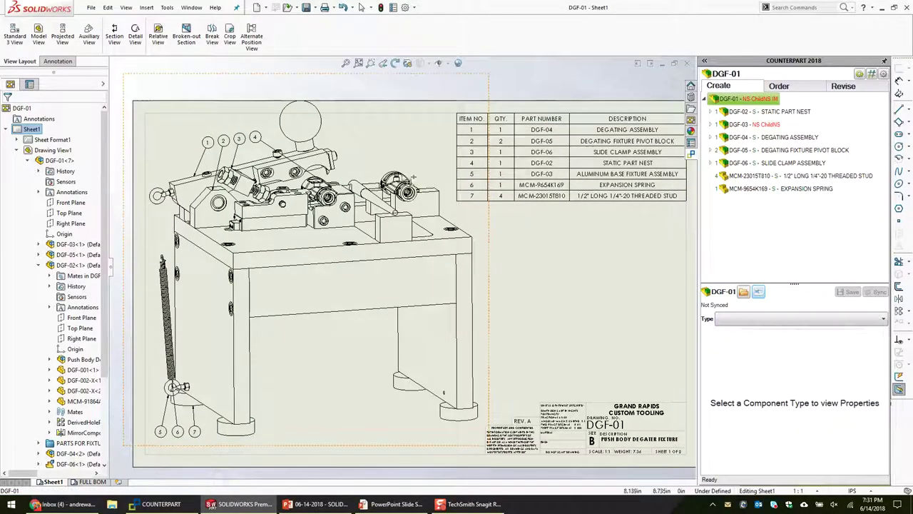
right_click(412, 148)
key("Escape")
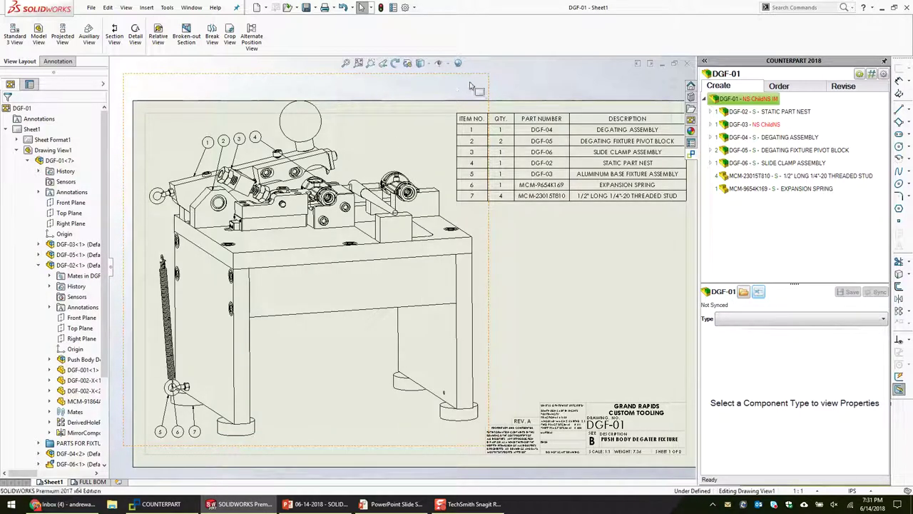
left_click(488, 72)
left_click(483, 62)
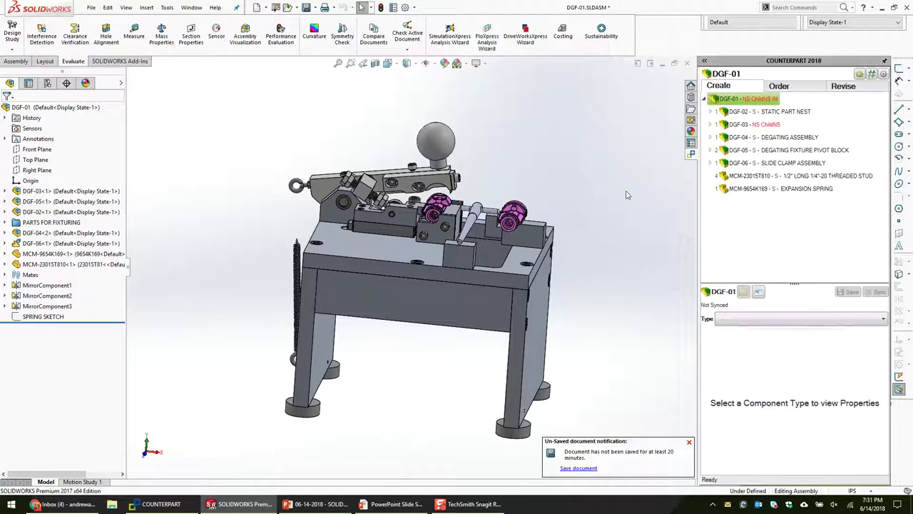
Select and expand DGF-03 in the COUNTERPART tree to list its child parts.
left_click(766, 125)
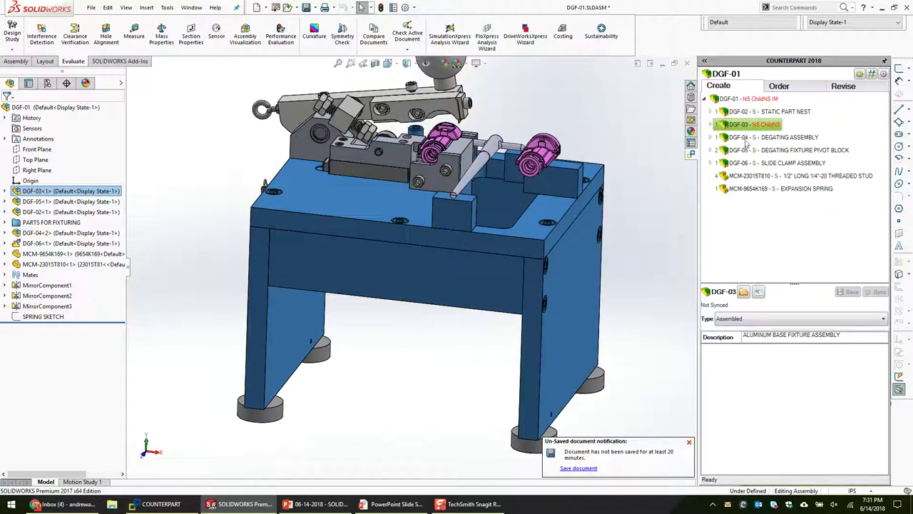
left_click(712, 125)
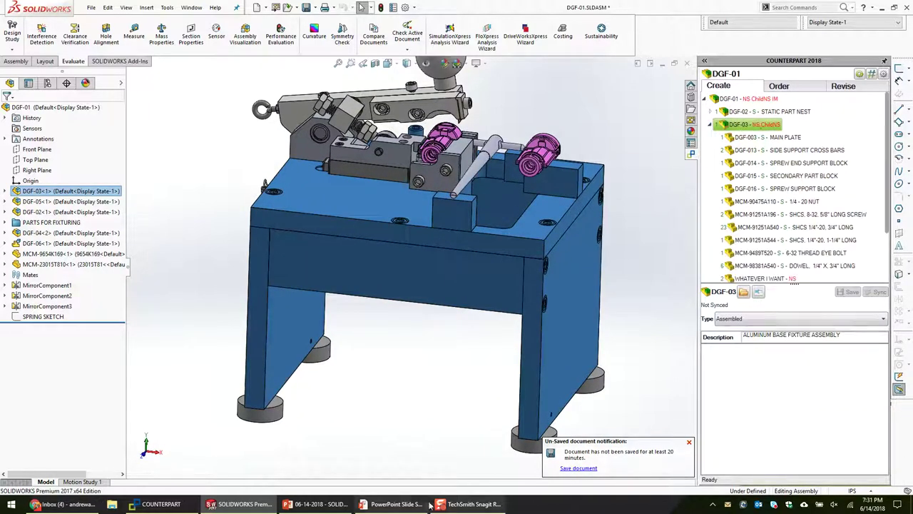
left_click(161, 504)
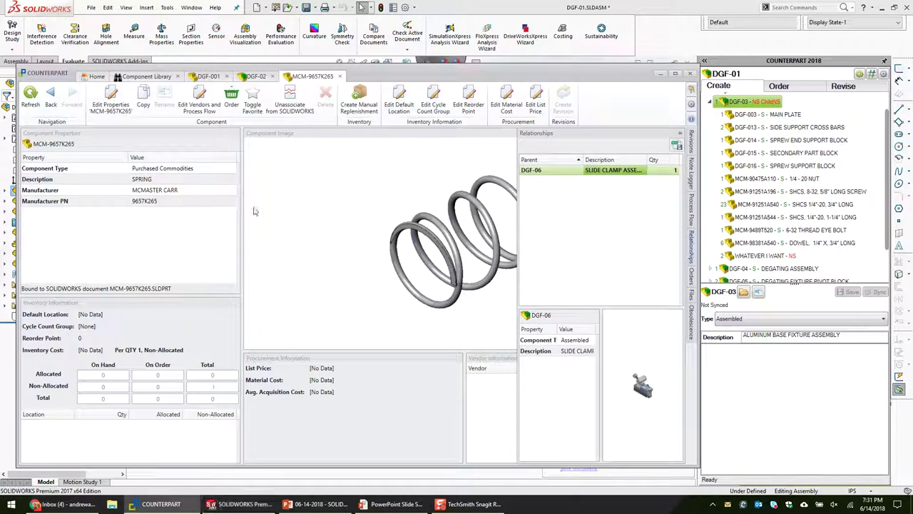
Search the Component Library for DGF-03, which finds nothing, and return to the SOLIDWORKS assembly.
left_click(131, 77)
left_click(201, 140)
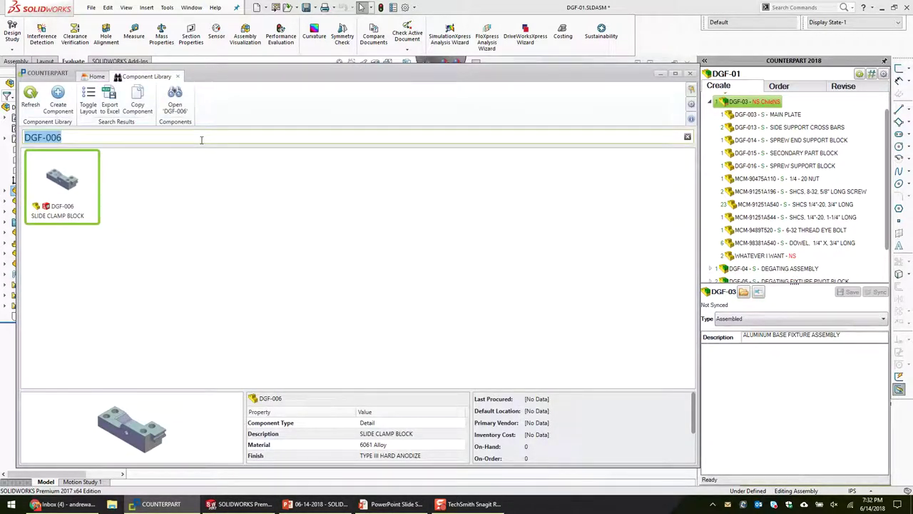
type("D")
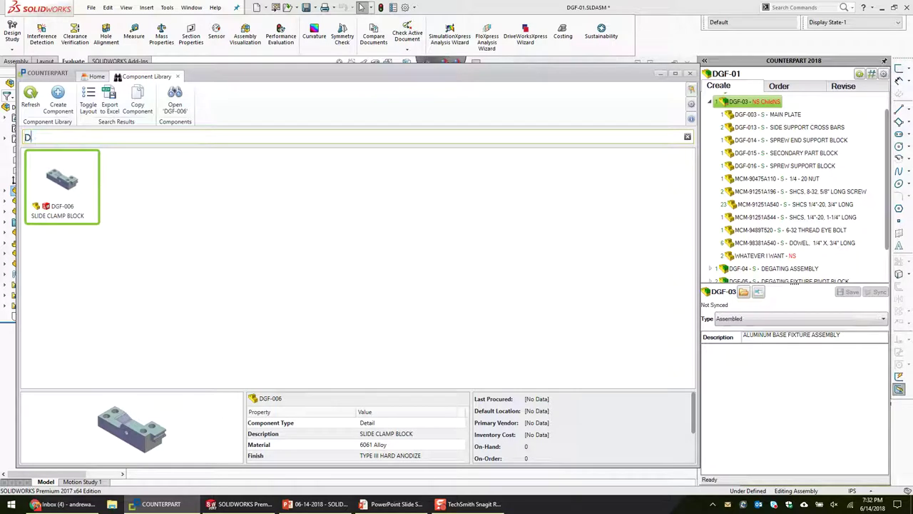
type("GF-03")
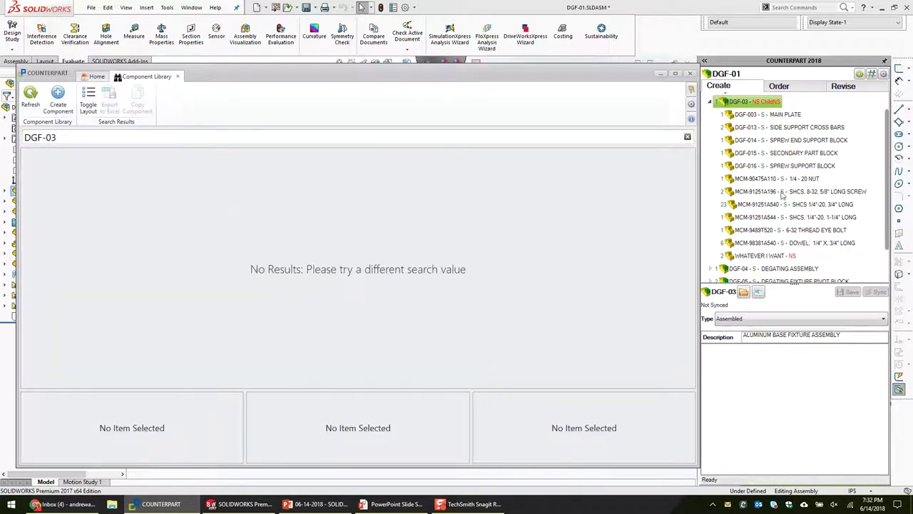
left_click(778, 258)
left_click(773, 257)
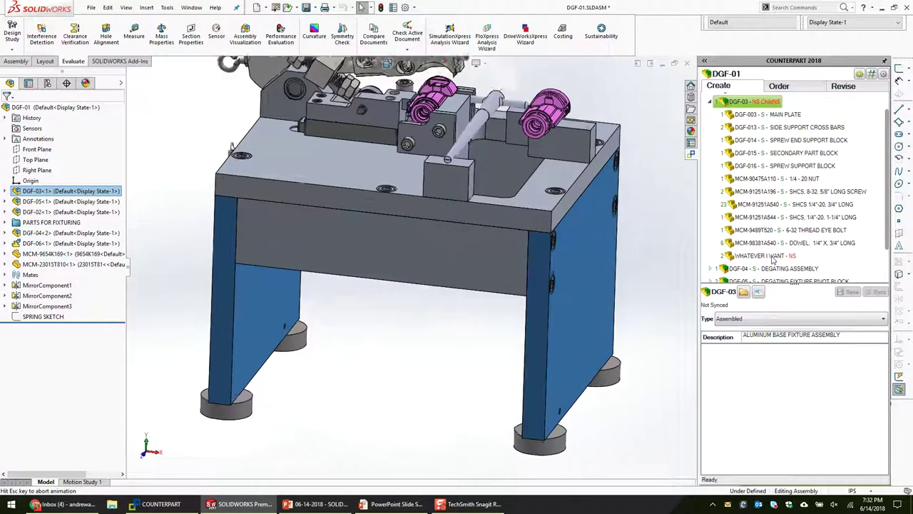
Set DGF-011's Default configuration BOM part number to Document Name, then go back to DGF-01.
left_click(784, 292)
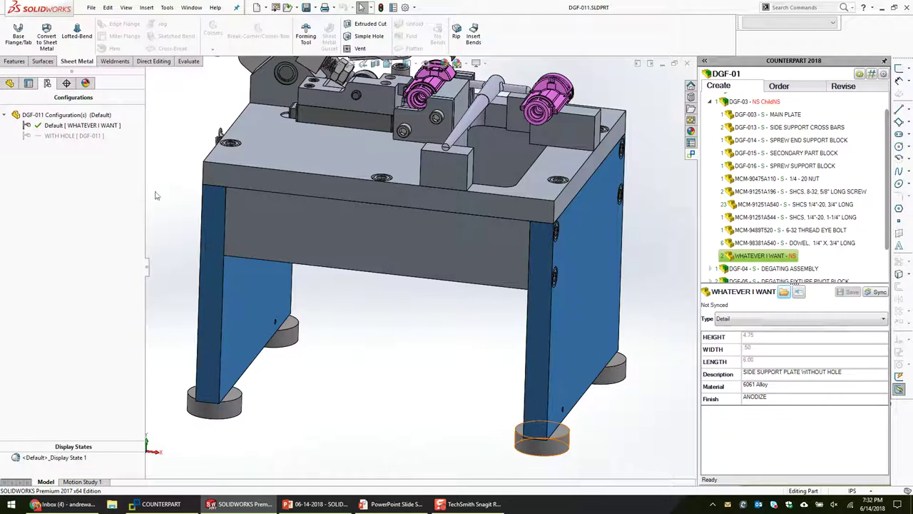
right_click(61, 127)
key("Escape")
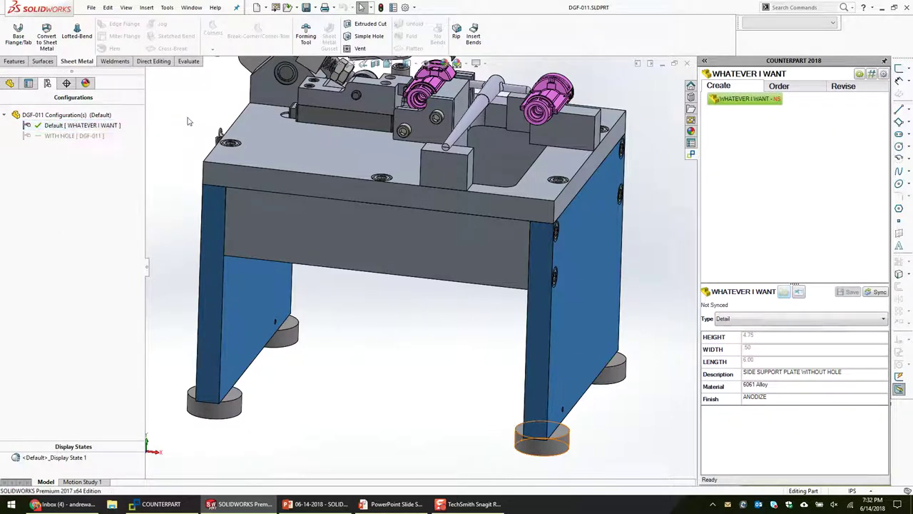
right_click(76, 126)
left_click(105, 179)
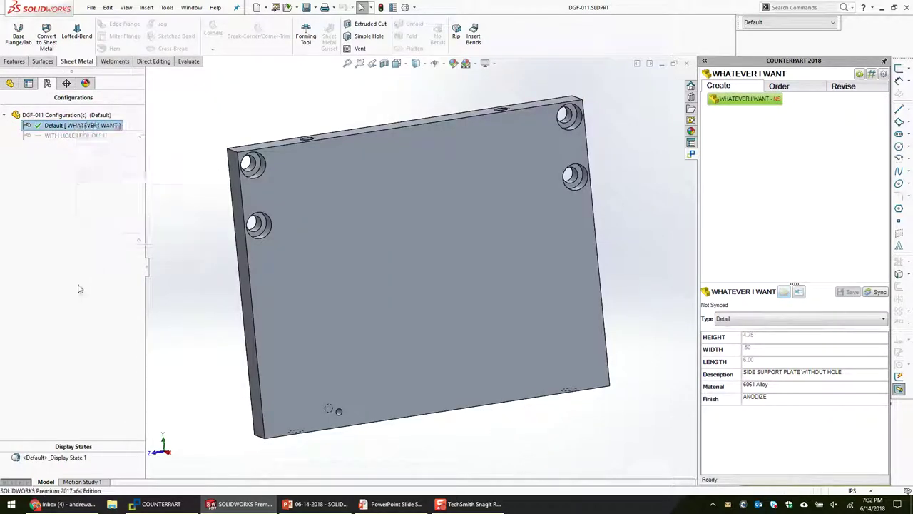
left_click(52, 282)
left_click(52, 290)
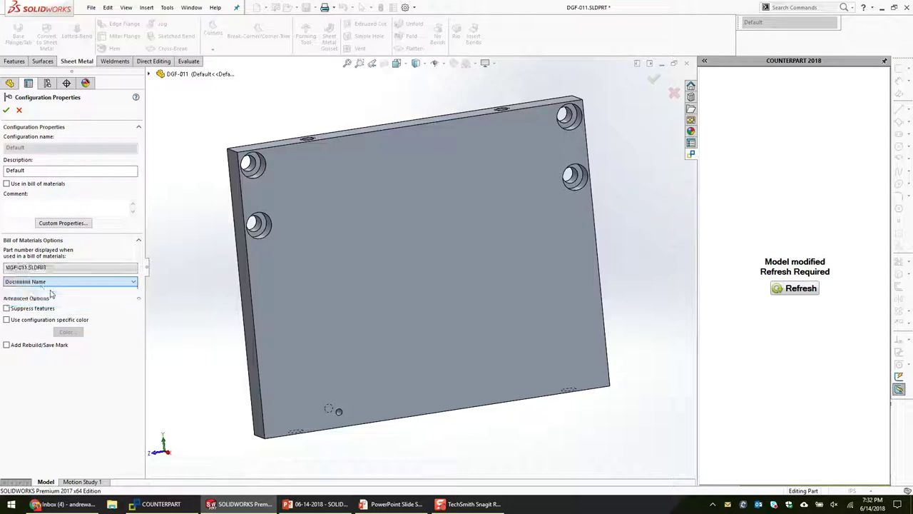
left_click(6, 110)
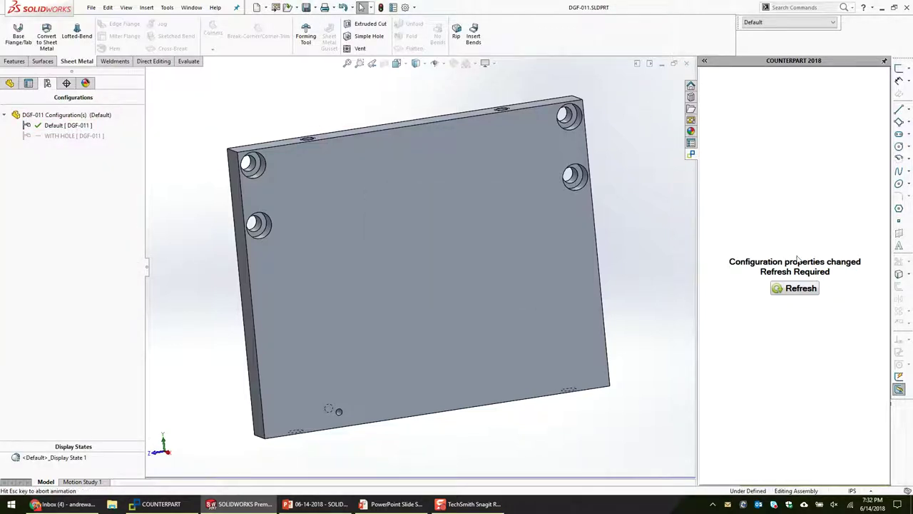
key("ctrl+Tab")
left_click(742, 124)
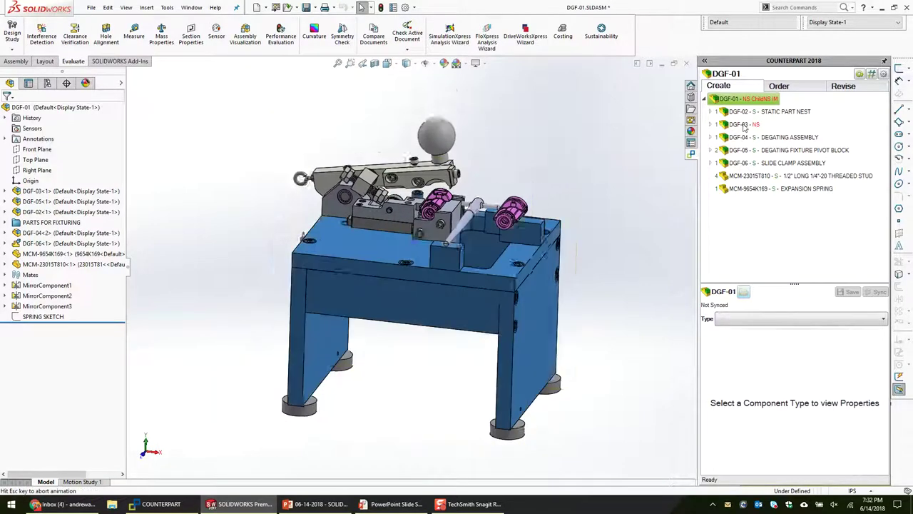
Check DGF-03's children, including the MCM-98381A540 dowel, and sync DGF-03 to COUNTERPART.
left_click(712, 125)
scroll(763, 243, "down", 1)
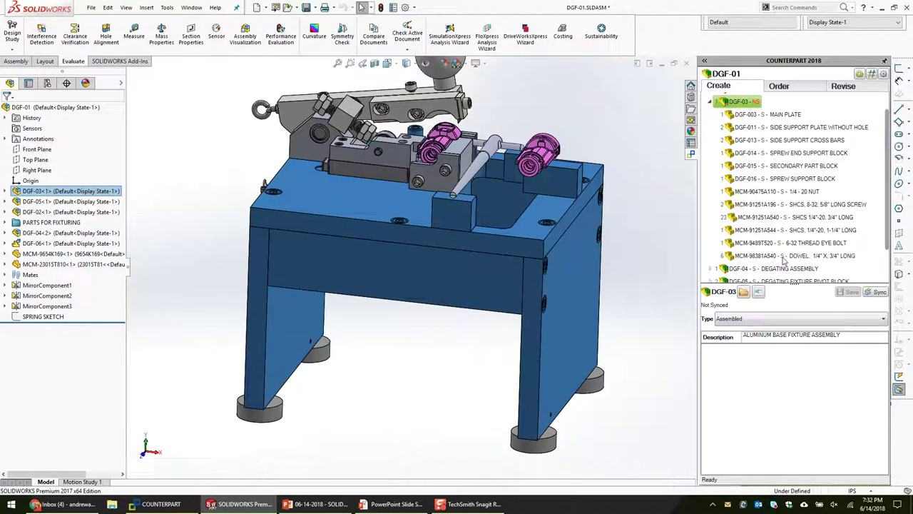
left_click(783, 257)
scroll(772, 232, "up", 1)
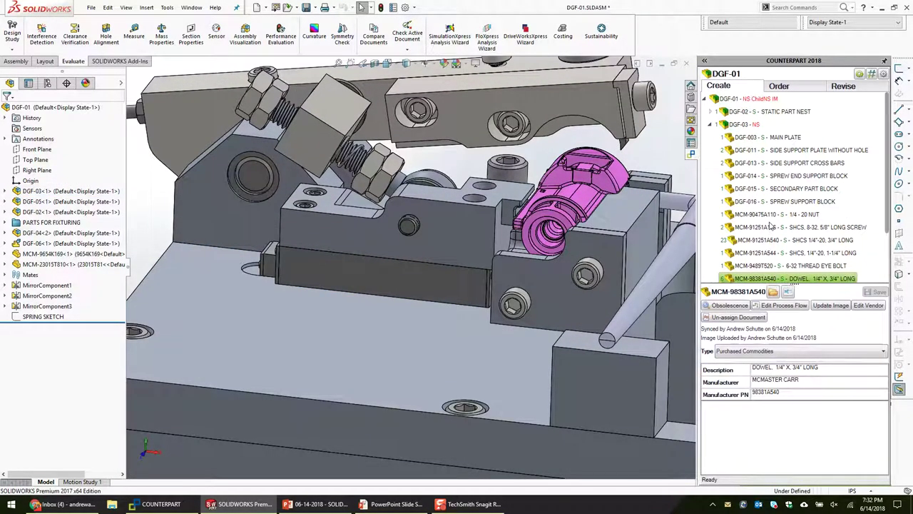
left_click(743, 125)
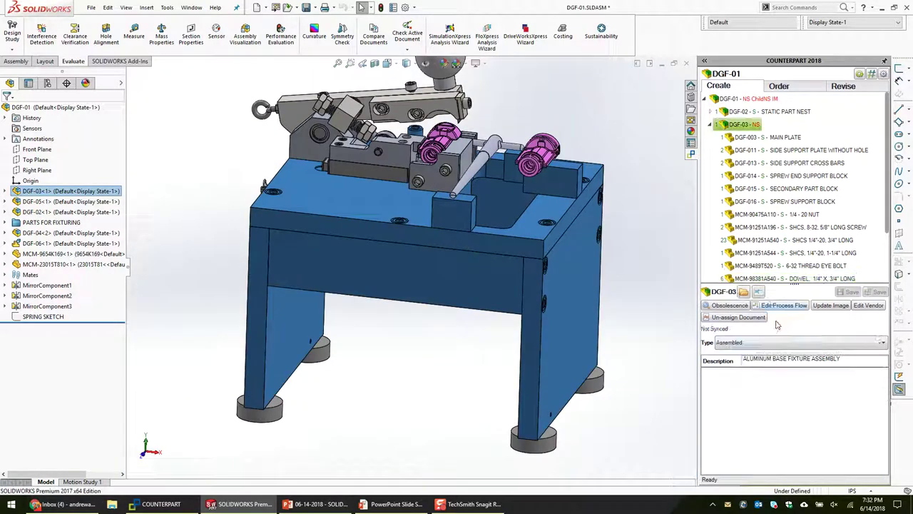
left_click(879, 293)
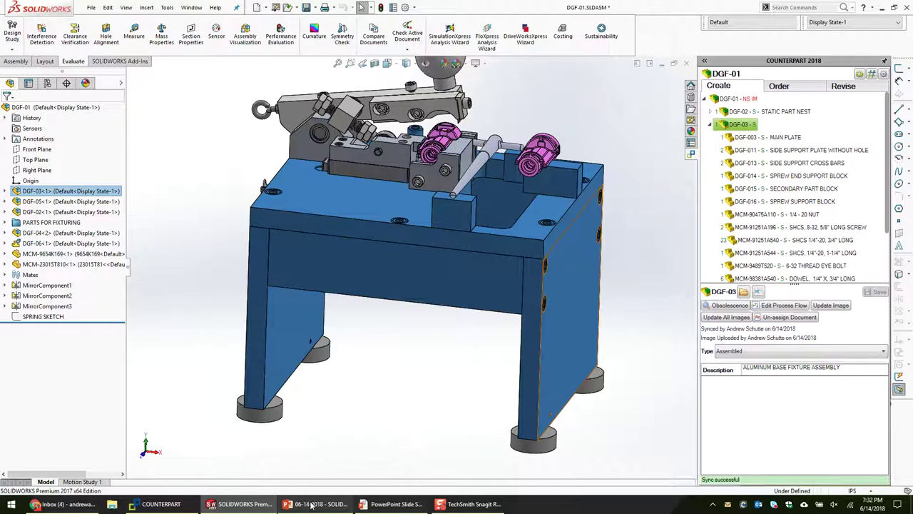
left_click(160, 503)
left_click(128, 138)
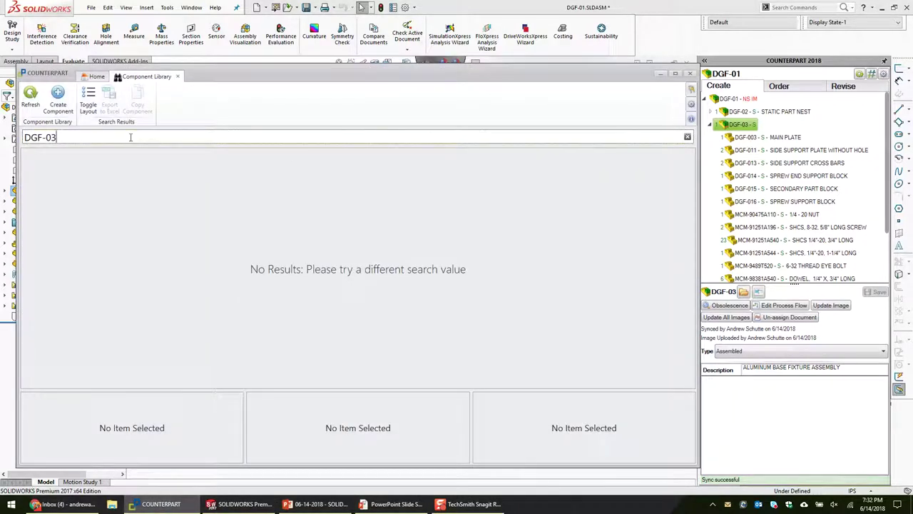
Run the DGF-03 search and open its component page's Children relationships.
key("Return")
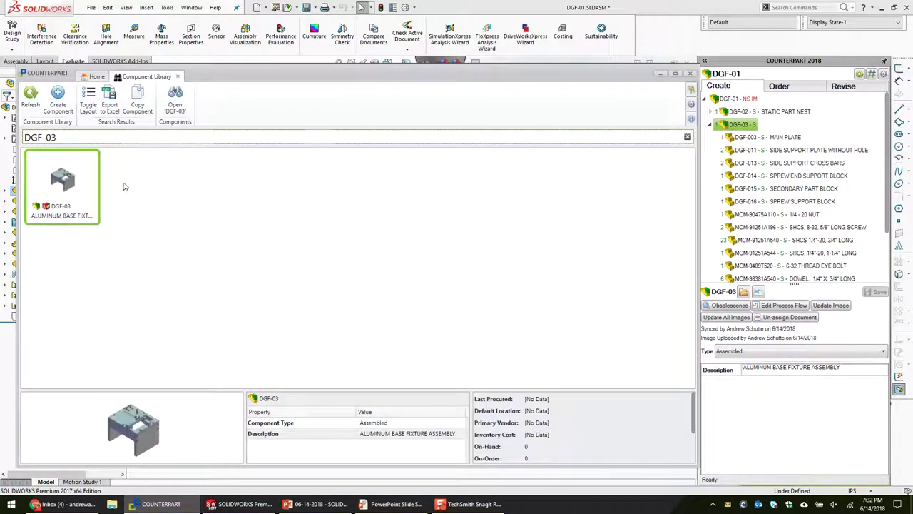
double_click(71, 185)
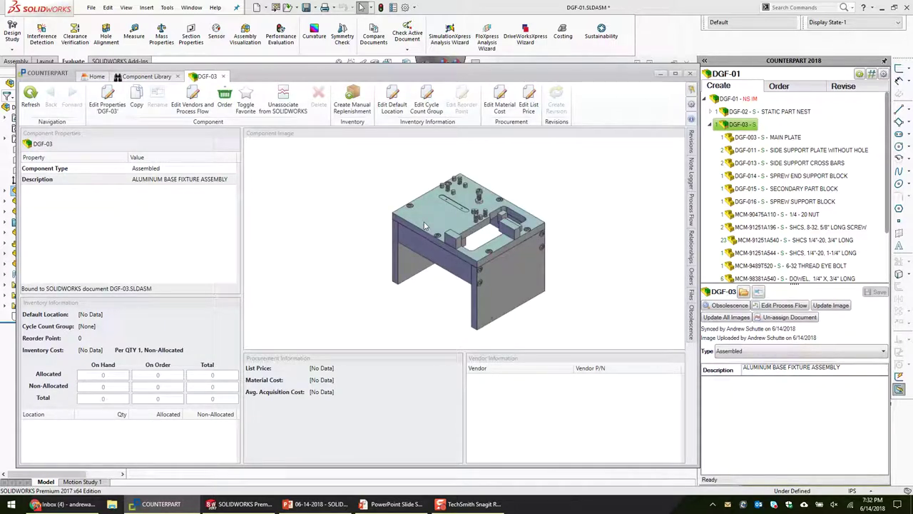
left_click(692, 246)
left_click(495, 159)
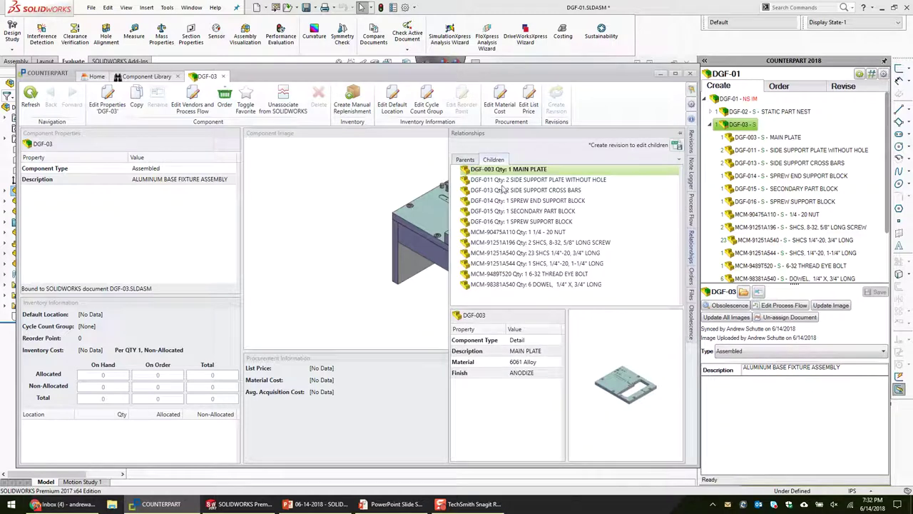
Inspect child parts DGF-011, DGF-013, DGF-014 and DGF-015, then close the DGF-03 page.
left_click(505, 182)
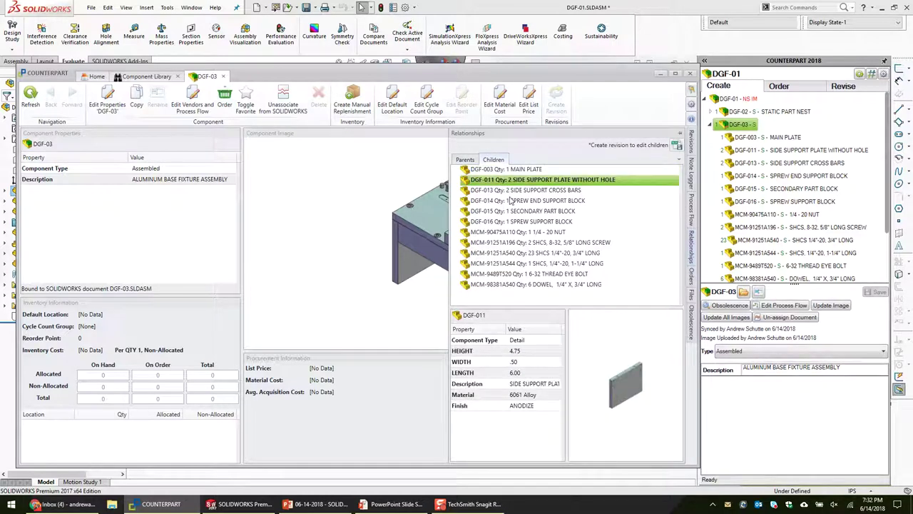
left_click(509, 192)
left_click(508, 201)
left_click(505, 211)
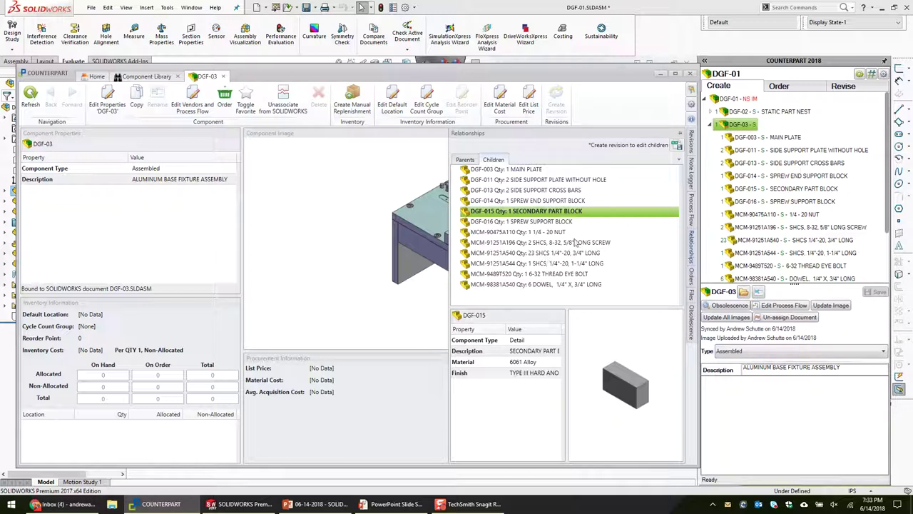
left_click(689, 73)
left_click(749, 99)
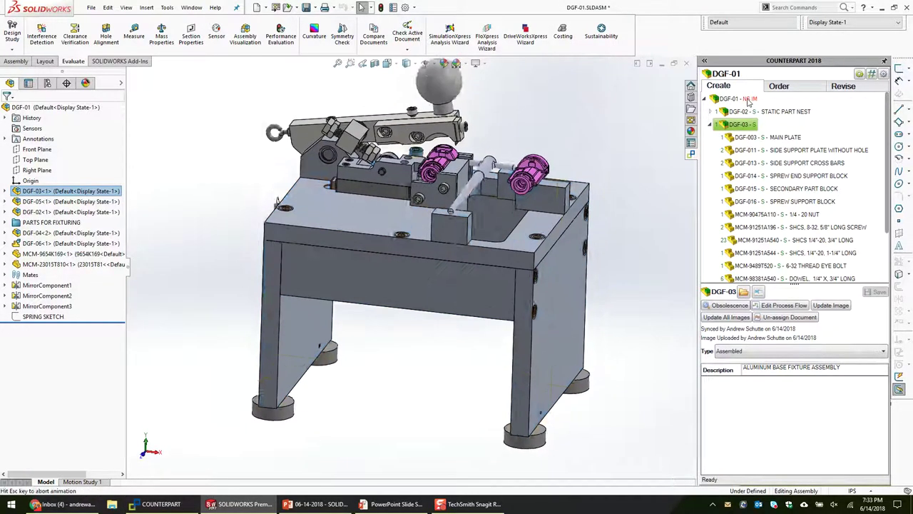
Set DGF-01's type to Assembled and show DGF-03's parent assemblies.
left_click(799, 324)
left_click(800, 330)
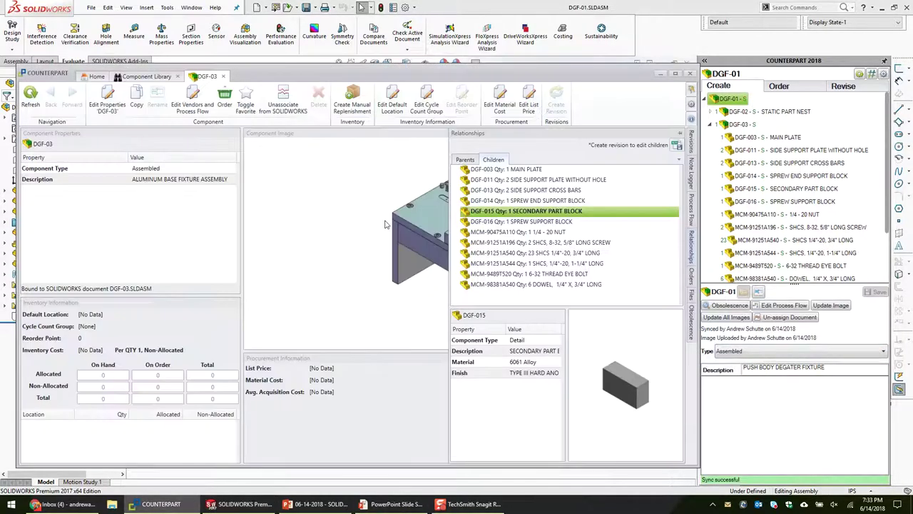
left_click(468, 159)
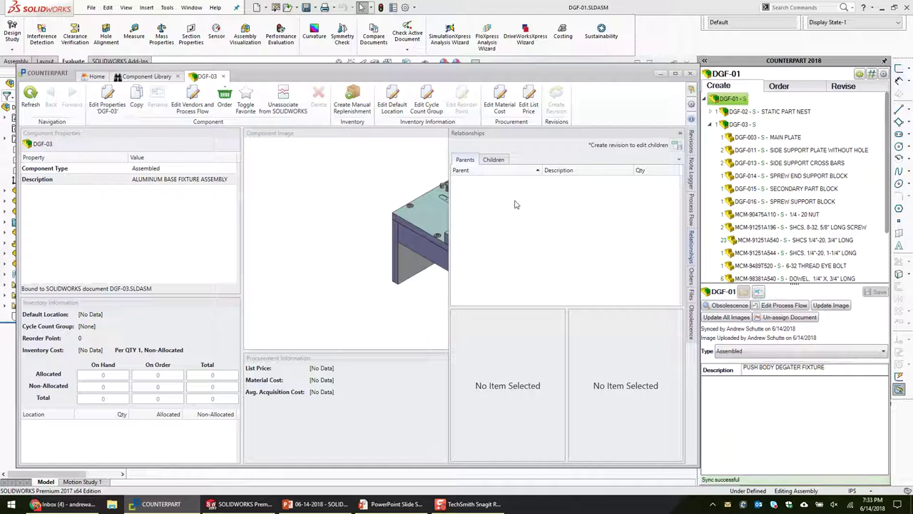
Refresh and open the parent DGF-01 fixture's component page and its relationships.
left_click(30, 95)
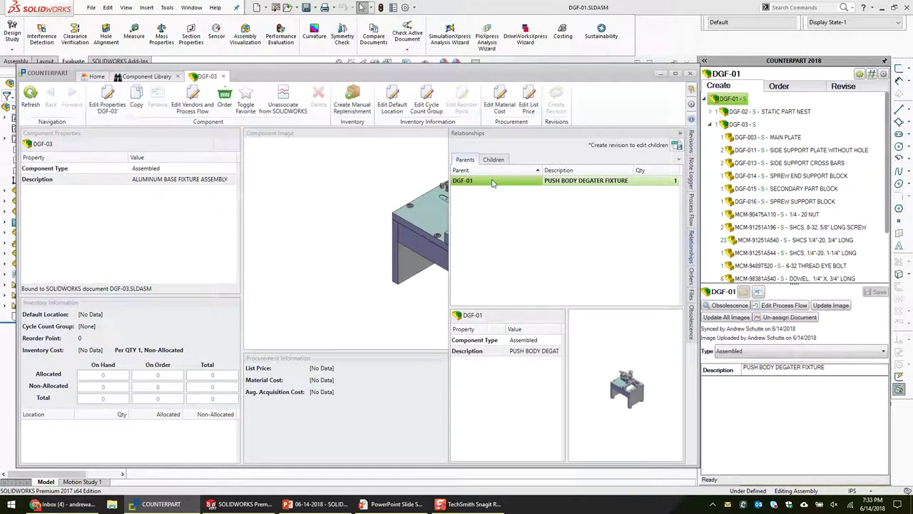
double_click(492, 180)
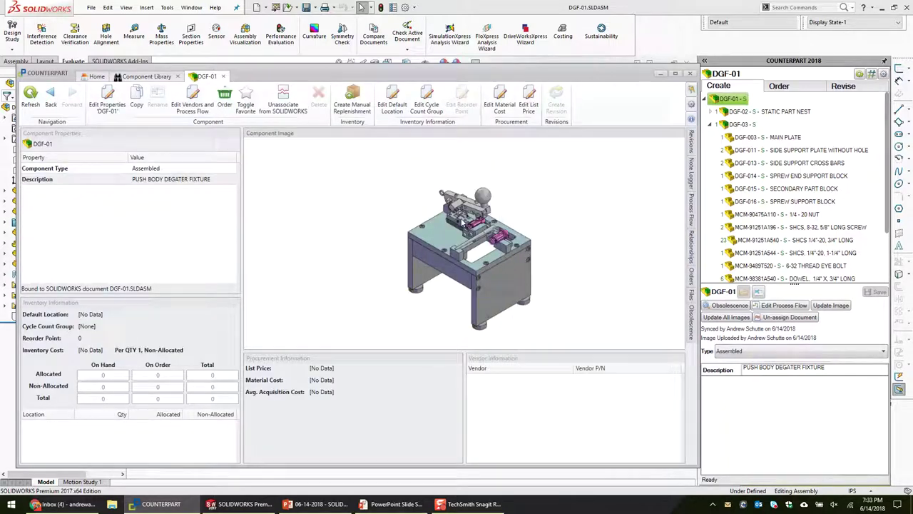
left_click_drag(499, 76, 508, 70)
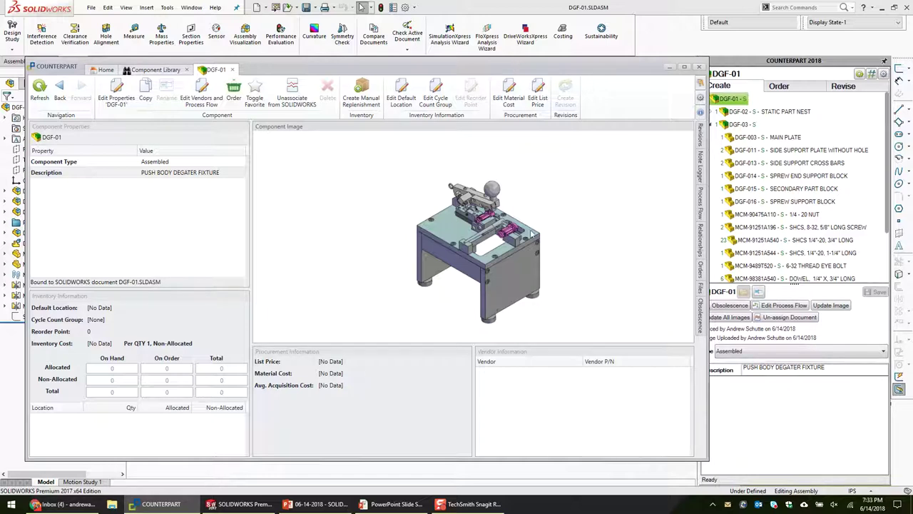
left_click(702, 240)
Expand DGF-01's child subassemblies, including DGF-03, in the Children list.
left_click(506, 162)
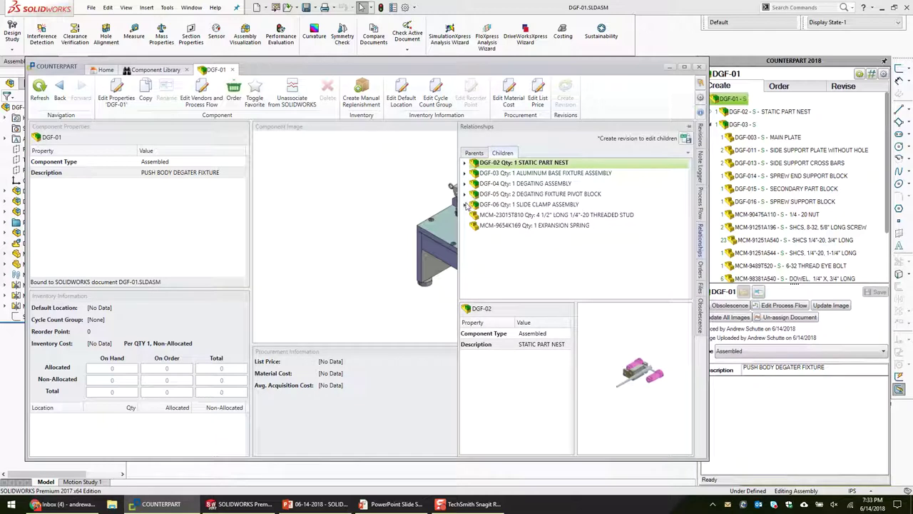
left_click(465, 204)
left_click(464, 173)
scroll(579, 217, "down", 6)
scroll(592, 221, "down", 3)
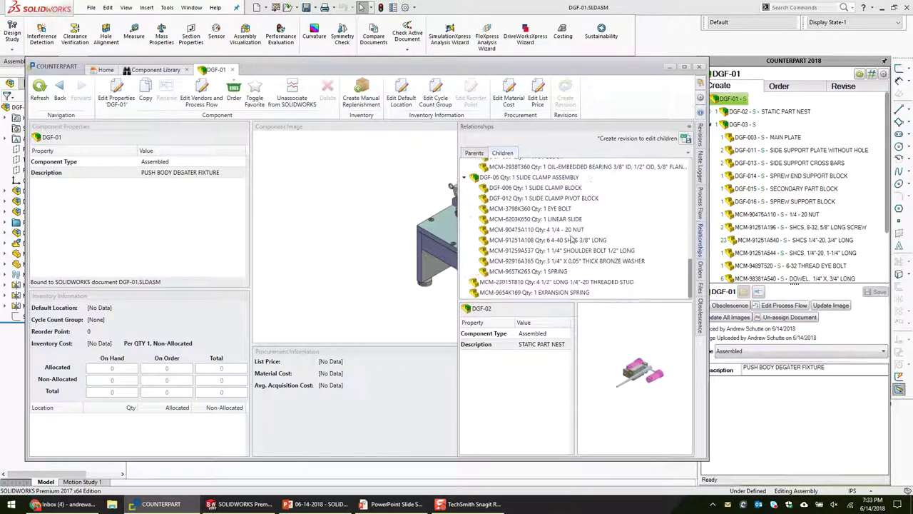
Step from the MCM-23015T810 threaded stud up to the DGF-04 degating assembly, then return to PowerPoint.
left_click(518, 294)
key("Up")
key("Up")
key("Up")
key("Up")
key("Up")
key("Up")
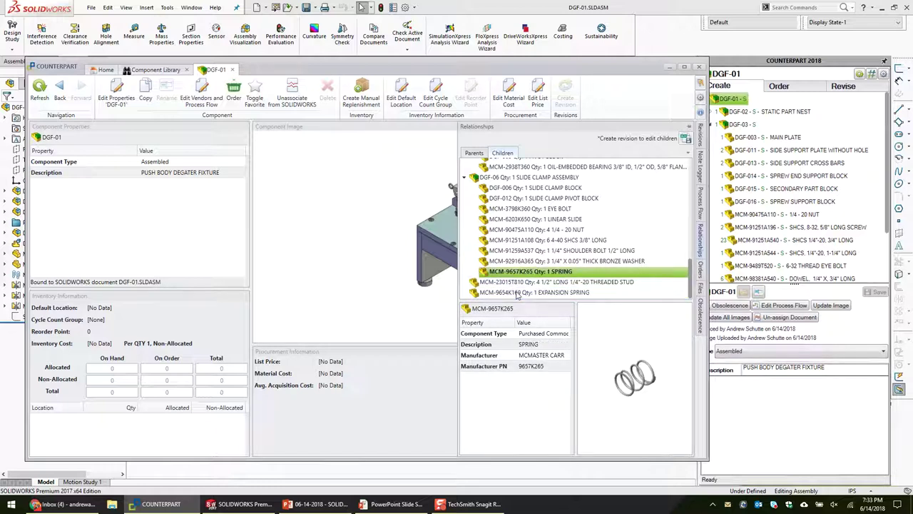
key("Up")
key("Up")
key("Up")
key("Up")
key("Up")
key("Up")
key("Up")
key("Up")
key("Up")
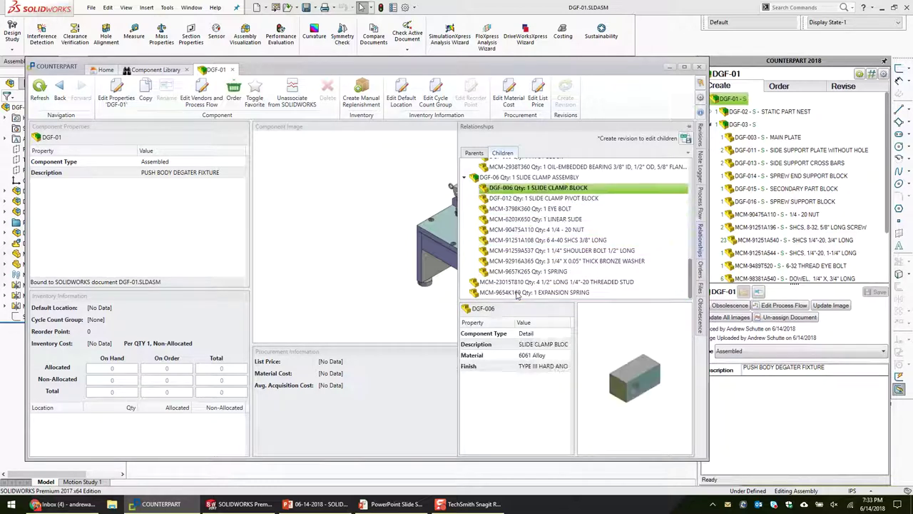
key("Up")
key("Up")
key("Up")
key("Up")
key("Up")
key("Up")
key("Up")
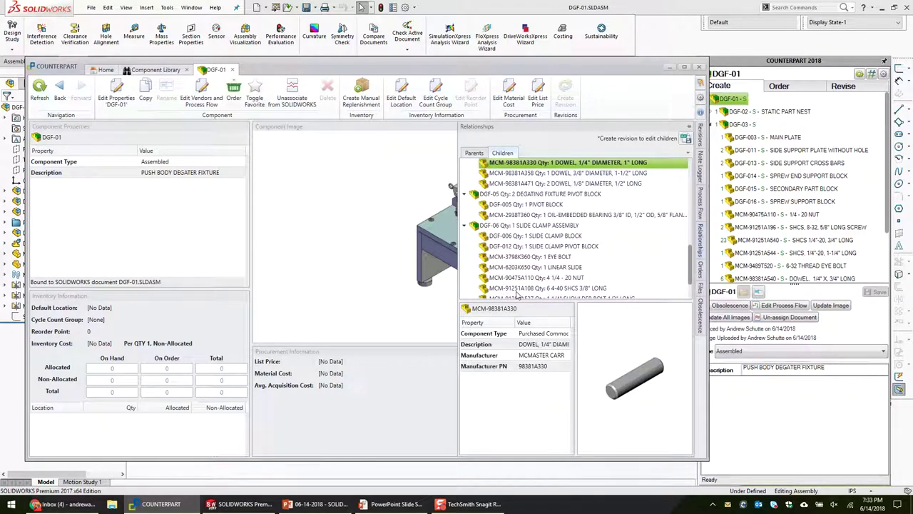
key("Up")
key("Up")
key("Up")
key("Up")
key("Up")
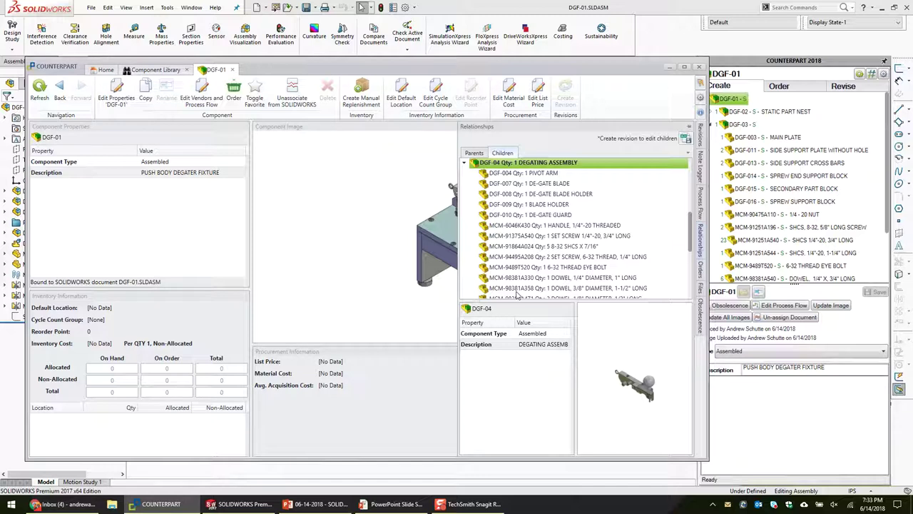
scroll(539, 223, "up", 3)
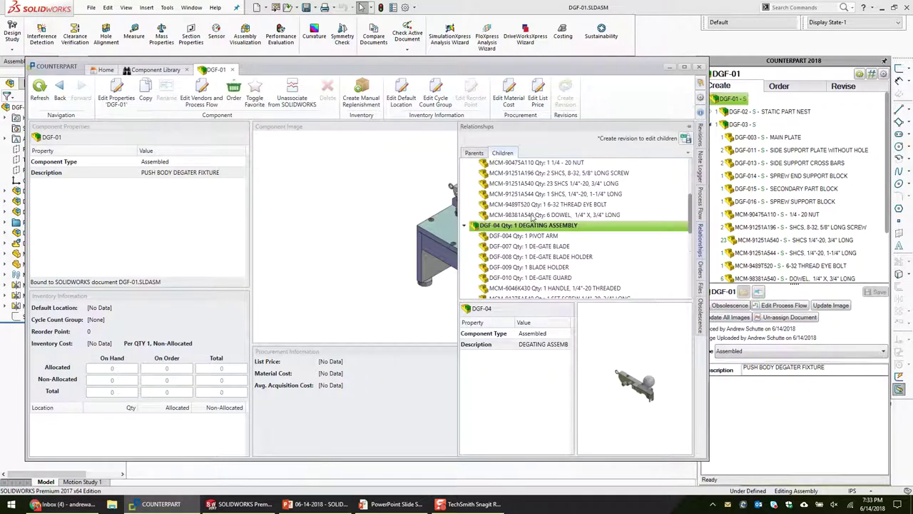
scroll(541, 226, "up", 3)
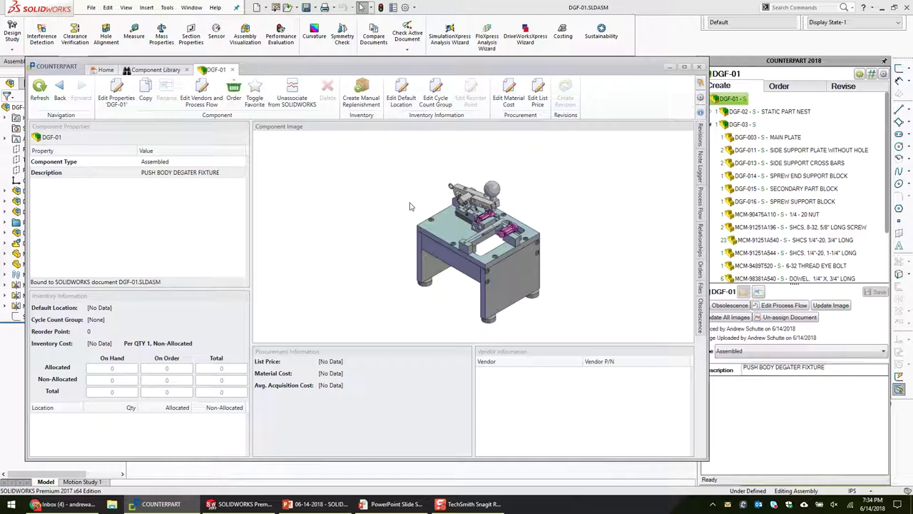
left_click(308, 503)
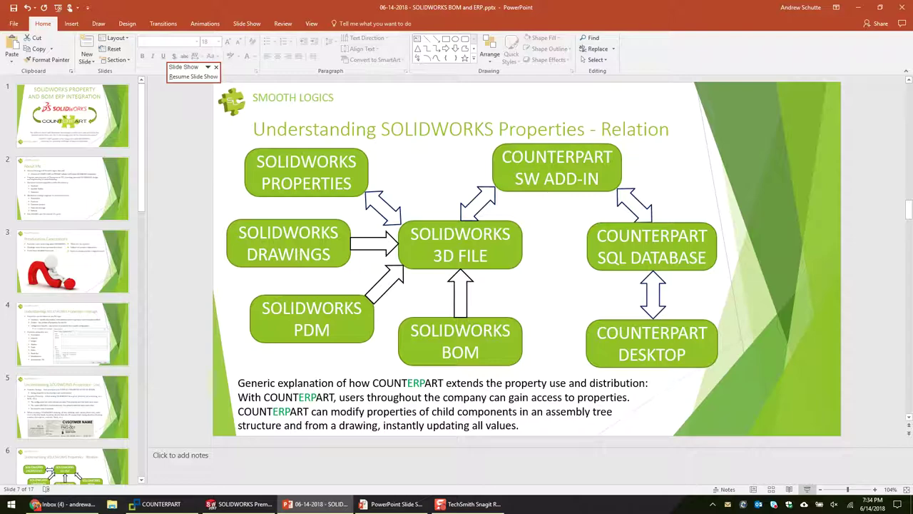
Resume the slideshow full screen on the Dataflow slide.
left_click(191, 76)
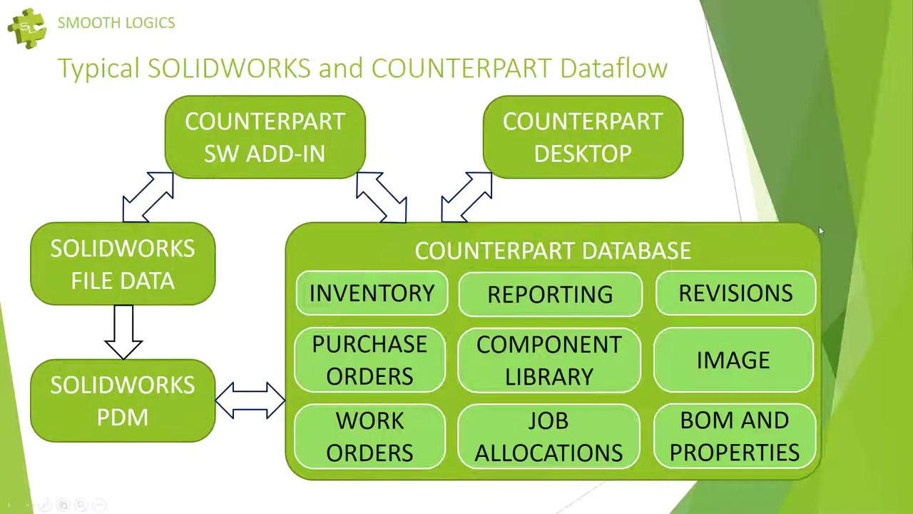
left_click(767, 231)
key("Left")
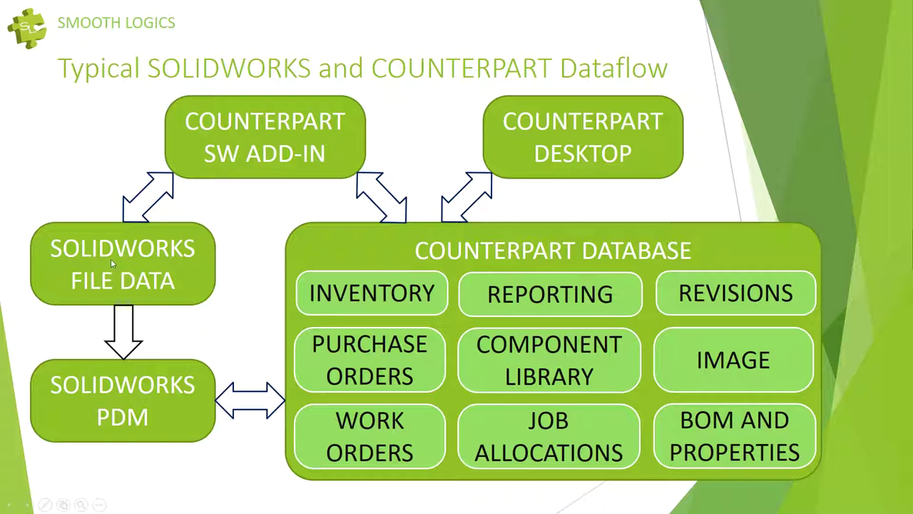
Briefly show the SOLIDWORKS and COUNTERPART windows, then return to the slideshow.
key("alt+Tab")
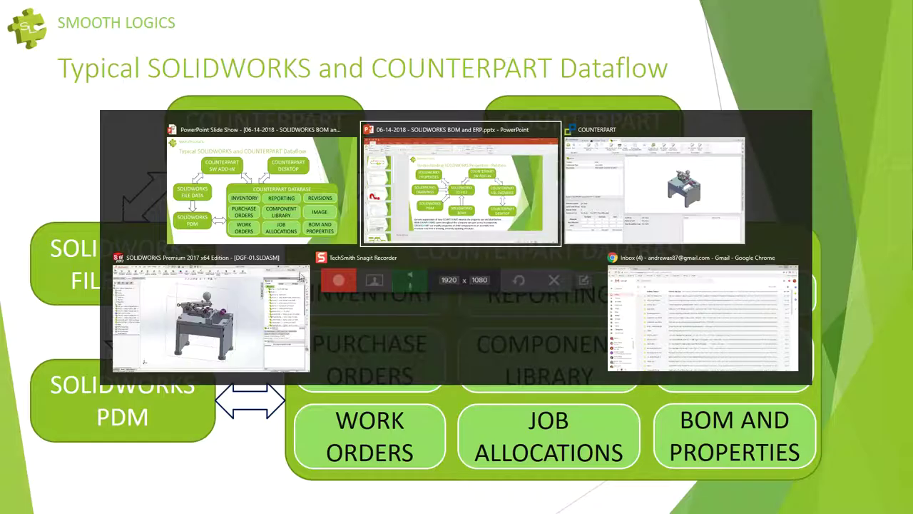
left_click(210, 317)
key("alt+Tab")
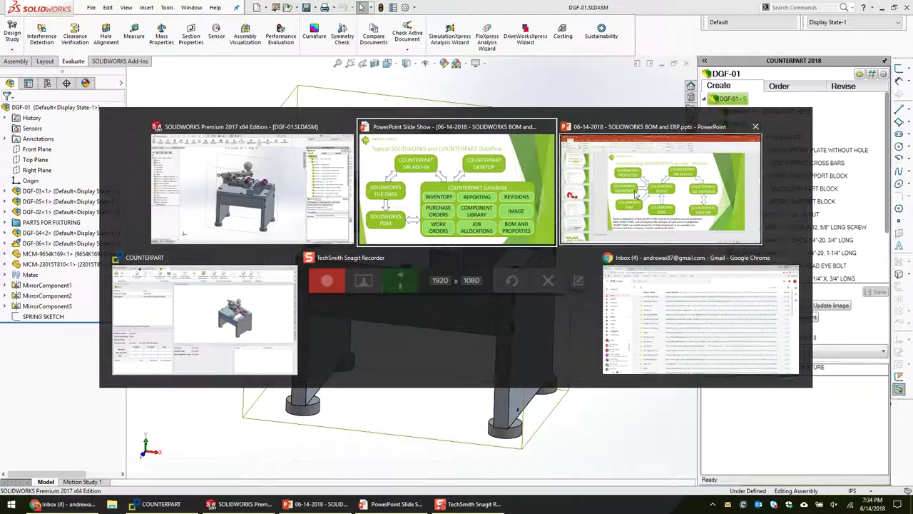
left_click(207, 329)
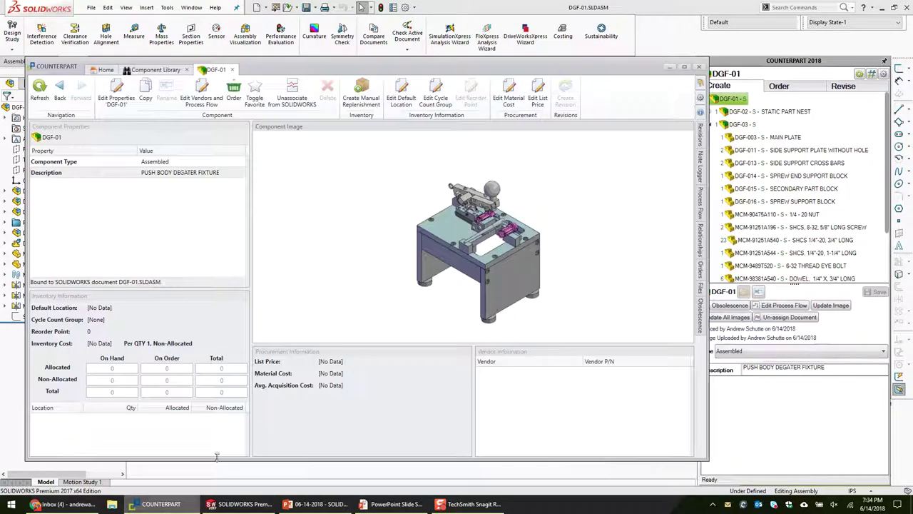
left_click(409, 502)
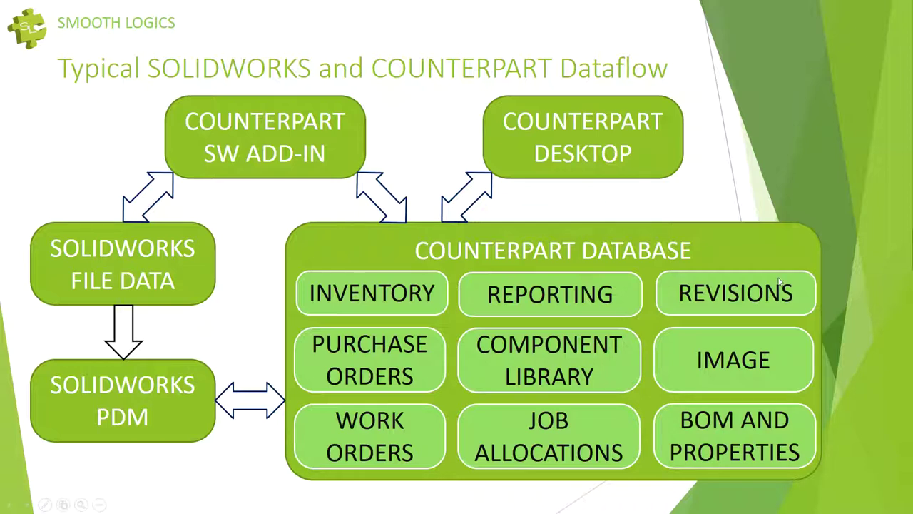
key("alt+Tab")
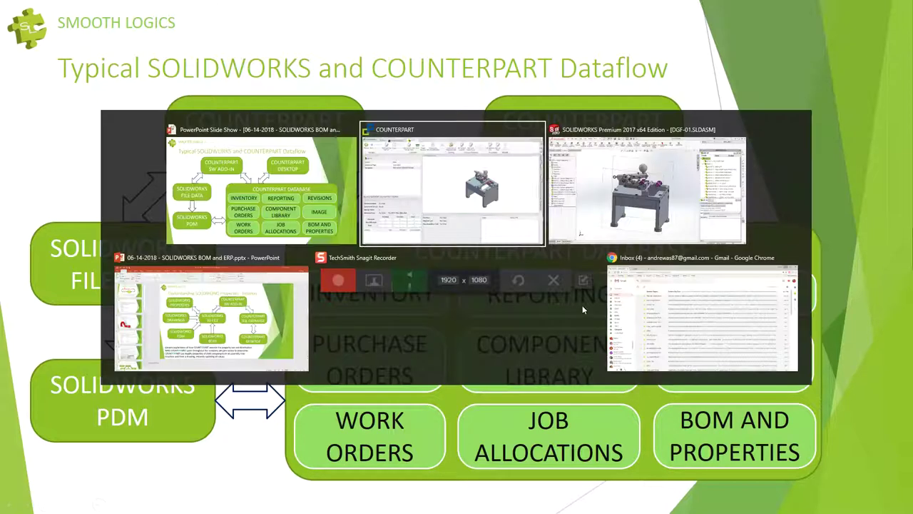
Glance at the DGF-01 model in SOLIDWORKS, then advance the slide show to the Job Dataflow slide.
key("alt+Tab")
key("alt+Tab")
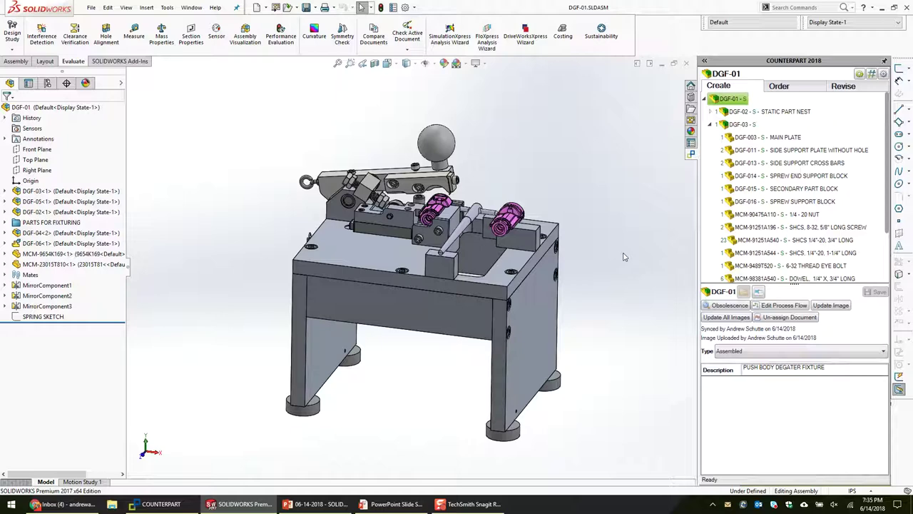
key("alt+Tab")
key("Right")
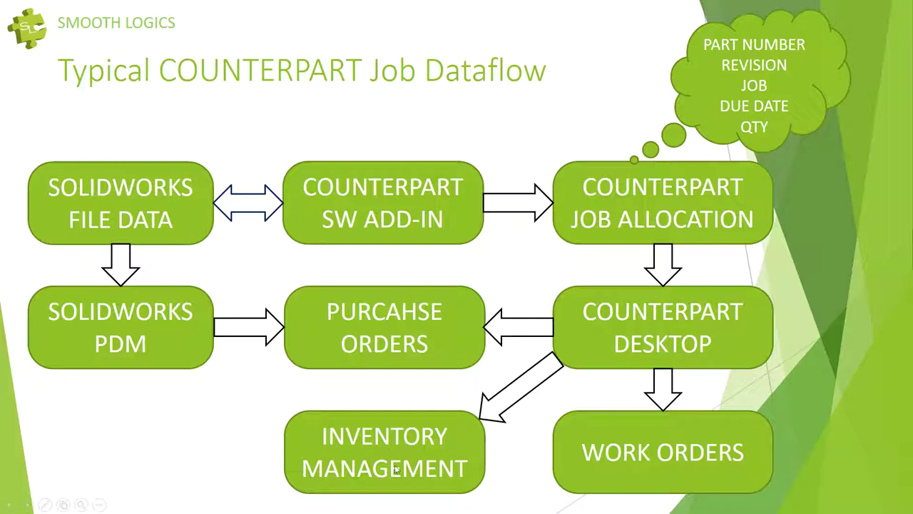
Return to SOLIDWORKS showing the DGF-01 fixture assembly and its COUNTERPART 2018 parts panel.
key("alt+Tab")
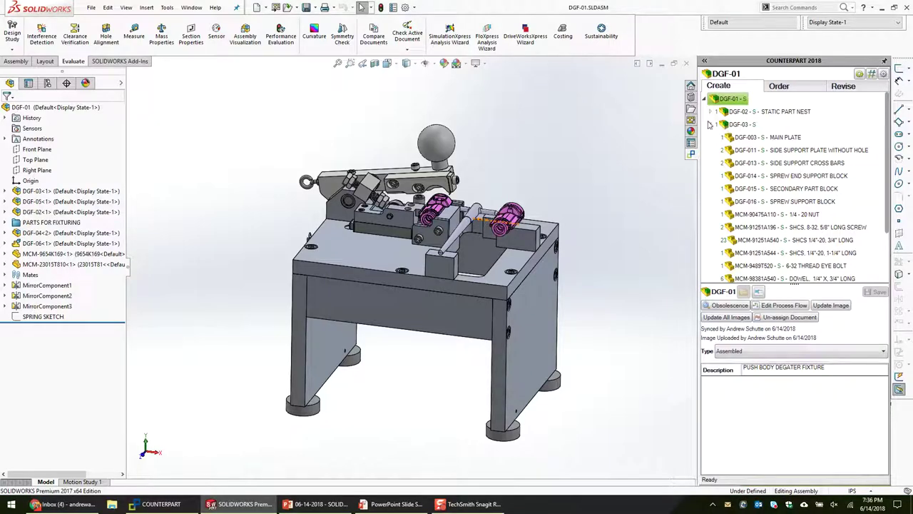
Collapse DGF-03 and view DGF-01's ordering information, which shows no order yet.
left_click(710, 124)
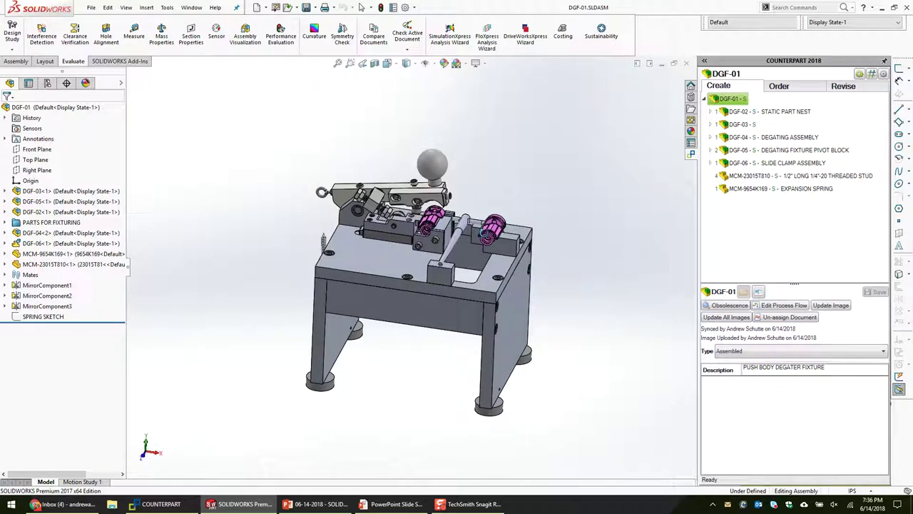
scroll(454, 288, "down", 3)
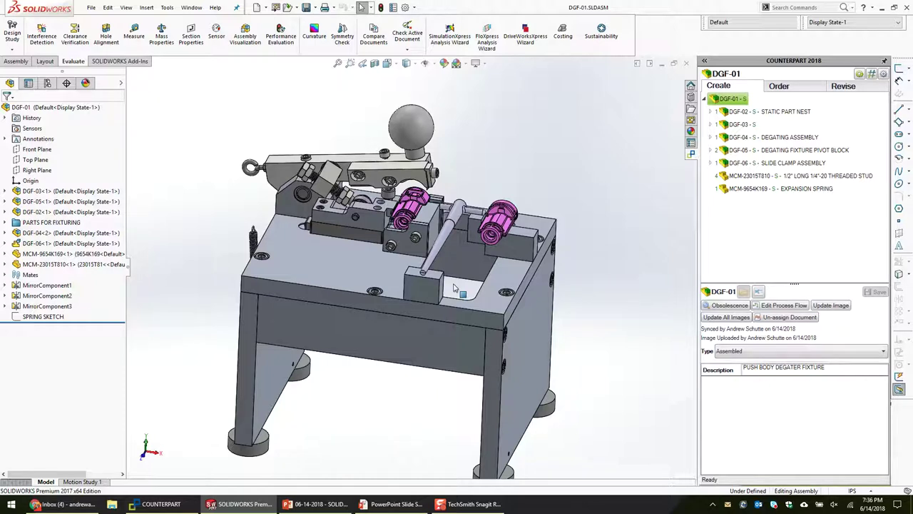
left_click(818, 93)
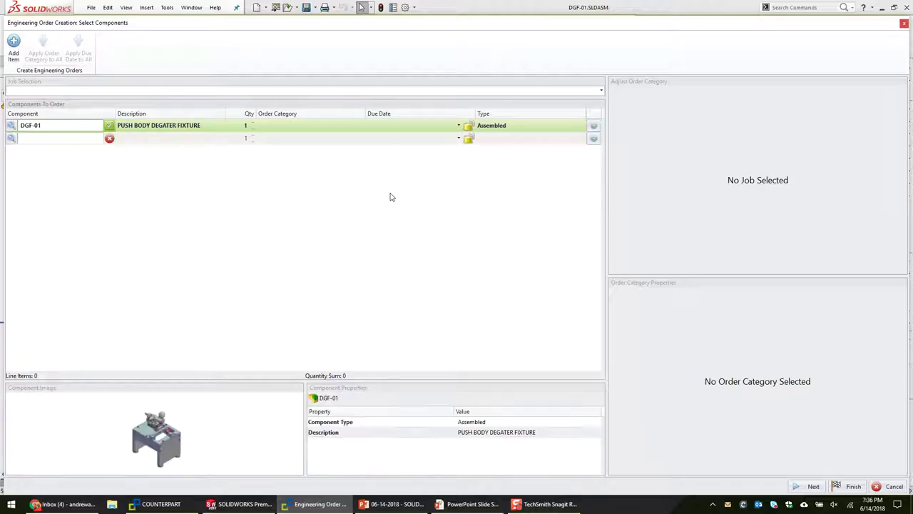
Assign DGF-01 to job Starbucks JOB26 under the COUNTERTOP Z SHAPE COFFEE BAR category.
left_click(601, 91)
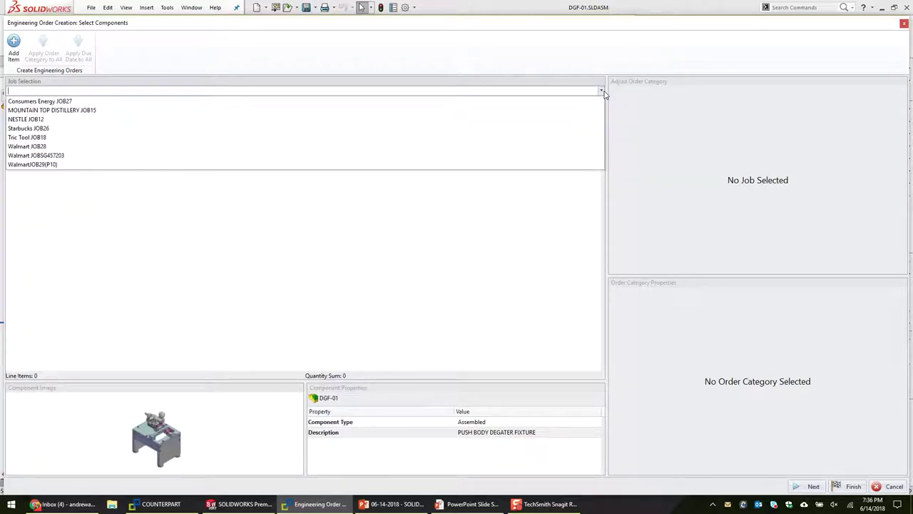
left_click(96, 110)
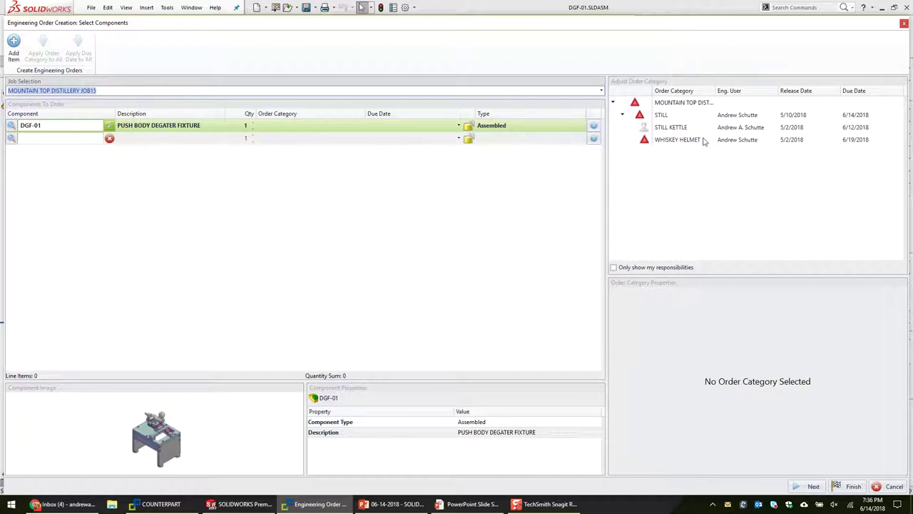
left_click(601, 91)
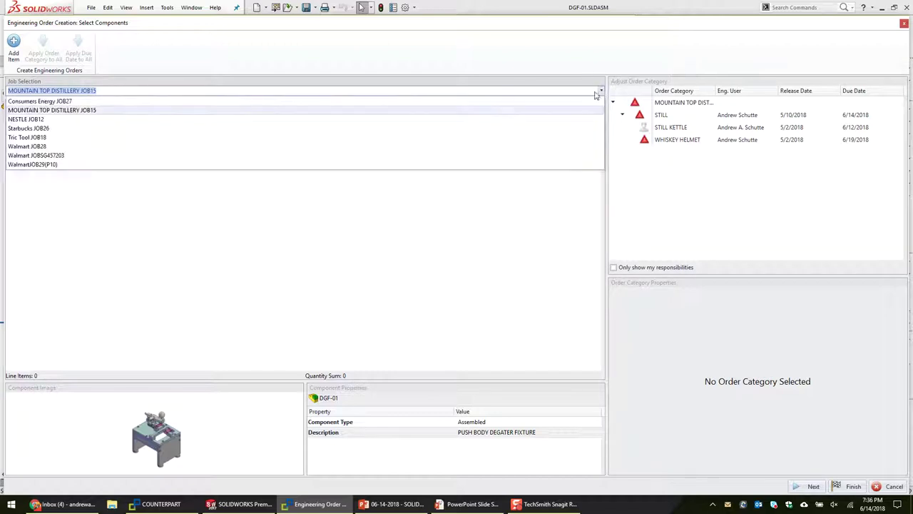
left_click(93, 128)
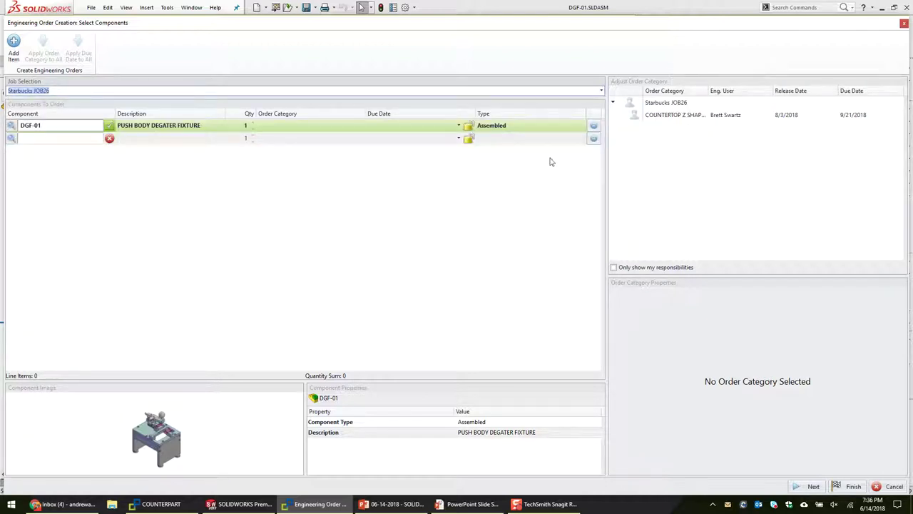
left_click(716, 118)
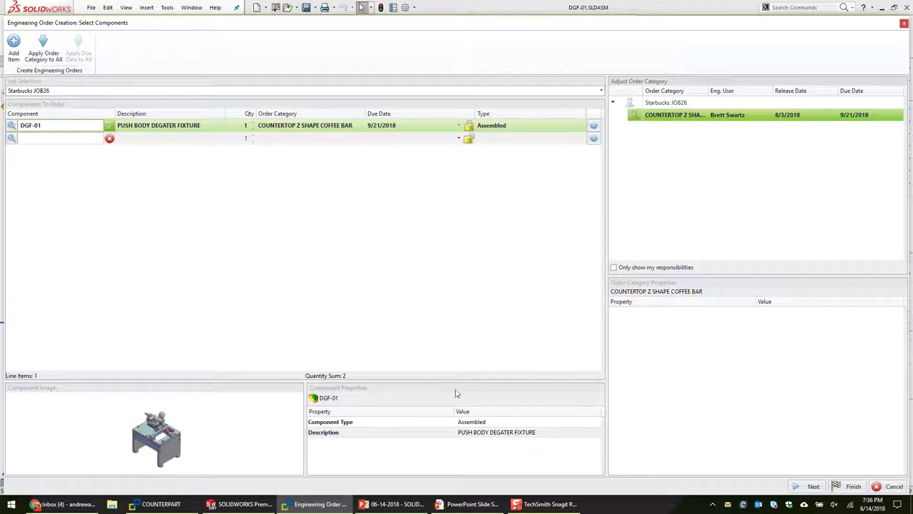
Enlarge the component image panel, reselect the DGF-01 order line, and continue to order details.
left_click_drag(461, 381, 462, 277)
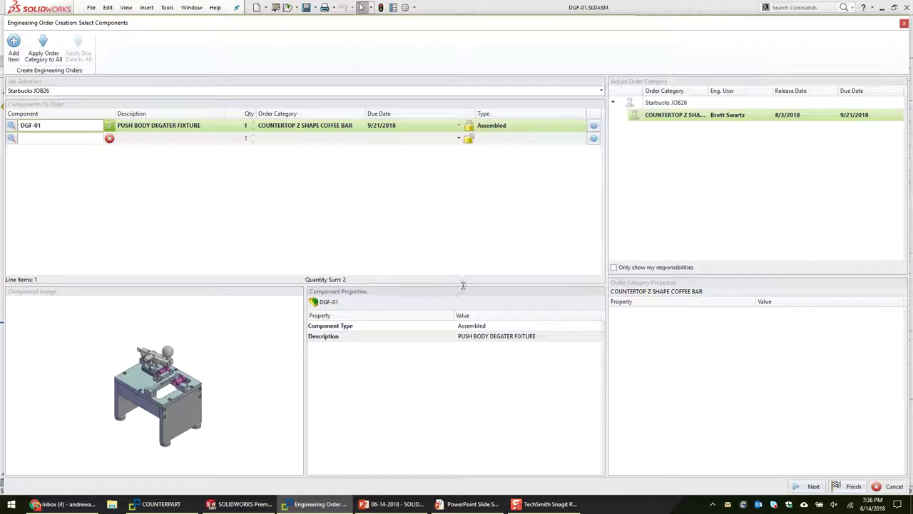
left_click_drag(305, 350, 380, 351)
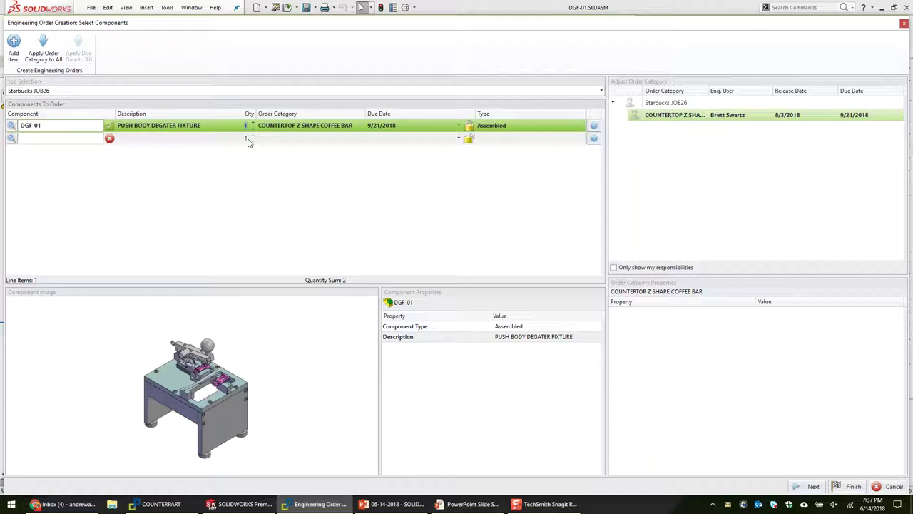
left_click(746, 127)
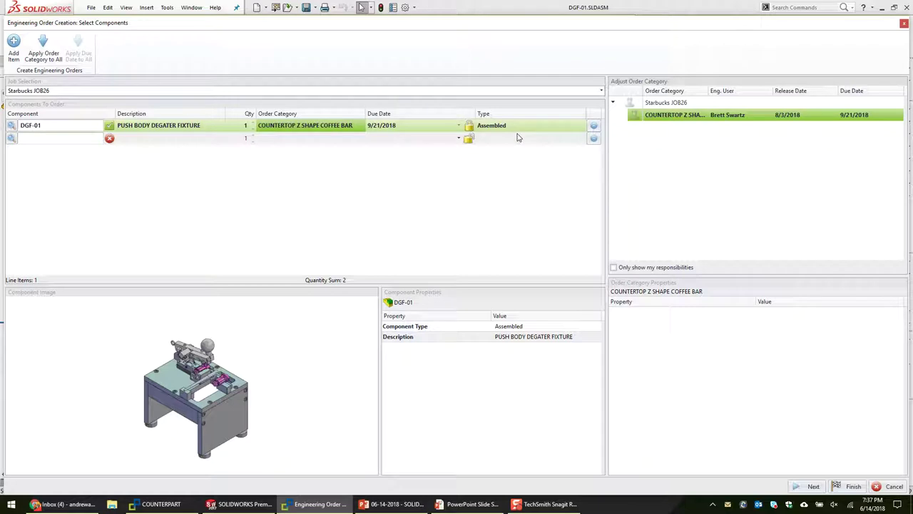
left_click(411, 127)
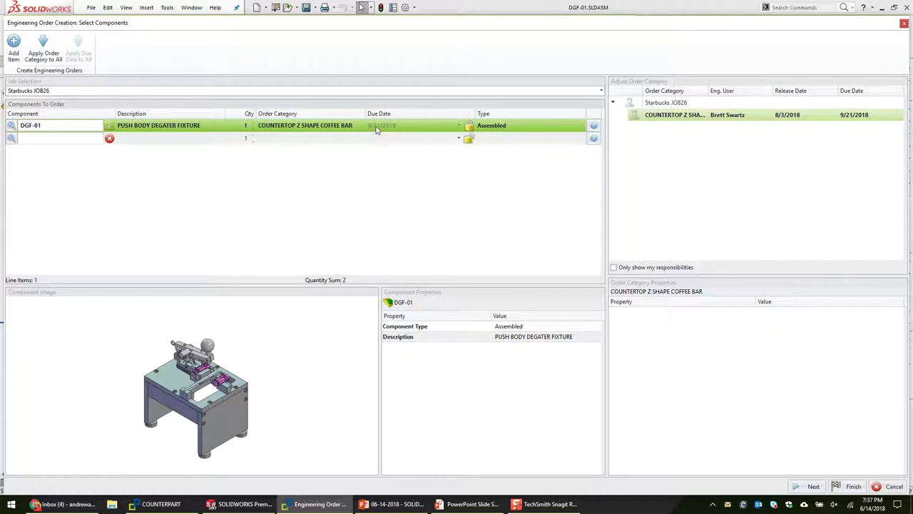
left_click_drag(464, 29, 464, 25)
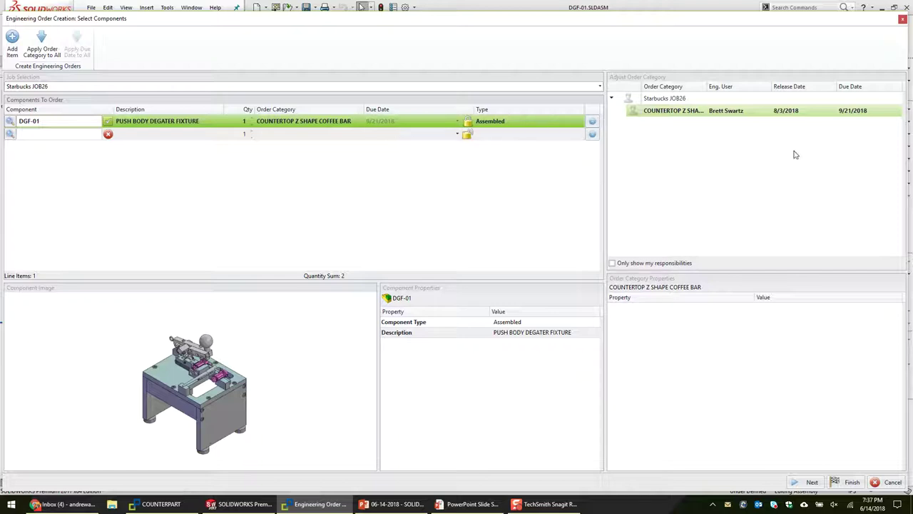
left_click(810, 482)
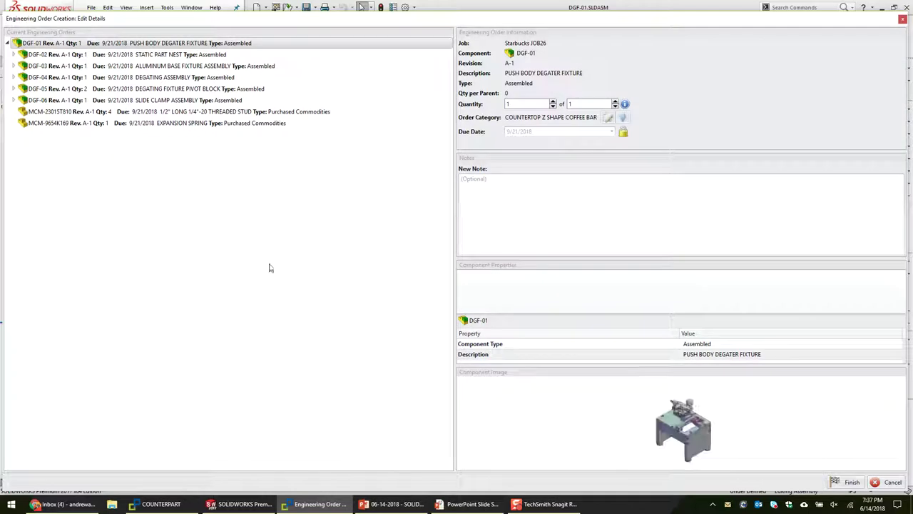
Expand the DGF-05, DGF-06, DGF-04, DGF-03 and DGF-02 sub-orders to show their parts.
left_click(13, 88)
left_click(12, 123)
left_click(13, 78)
left_click(12, 66)
left_click(12, 54)
scroll(66, 207, "down", 5)
Inspect the MCM-9654K169 expansion spring, DGF-01, and the DGF-06 shoulder bolt and bronze washer.
left_click(108, 468)
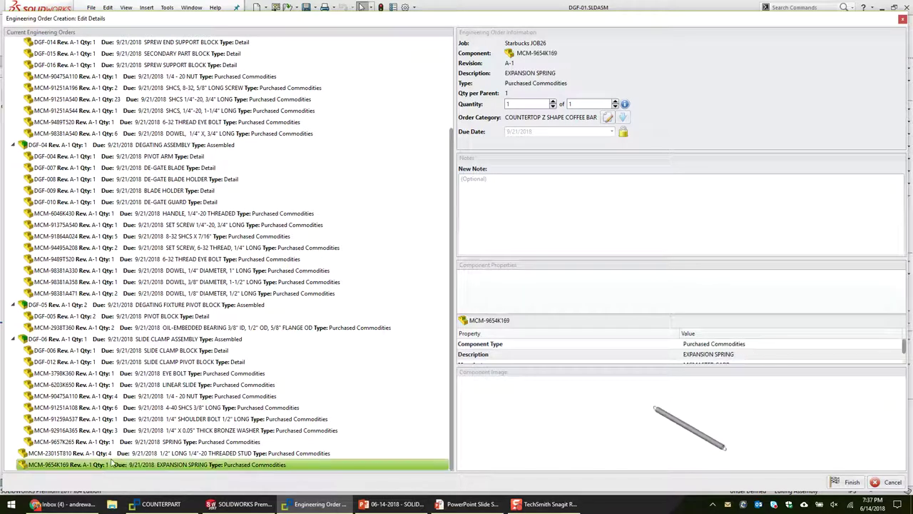
scroll(215, 269, "up", 5)
left_click(92, 44)
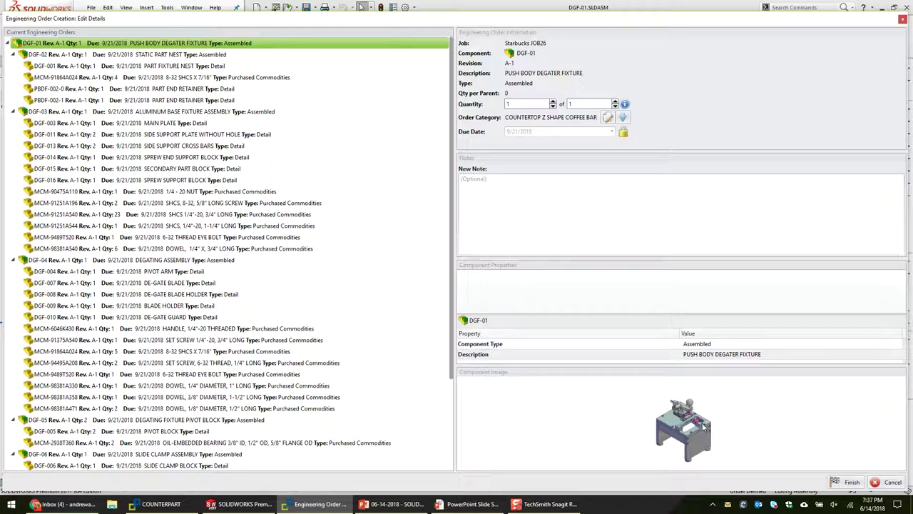
scroll(214, 357, "down", 4)
left_click(113, 466)
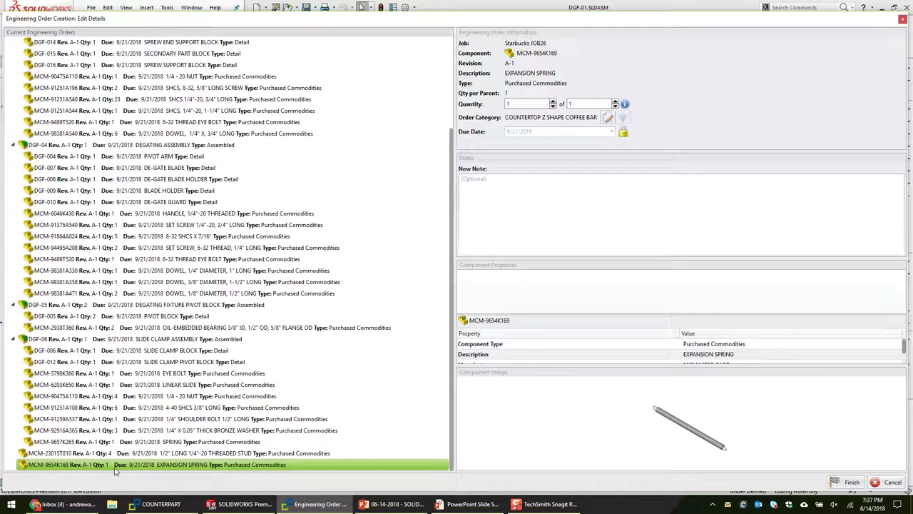
key("Up")
key("Up")
key("Up")
key("Up")
key("Up")
key("Up")
key("Up")
key("Up")
key("Up")
key("Up")
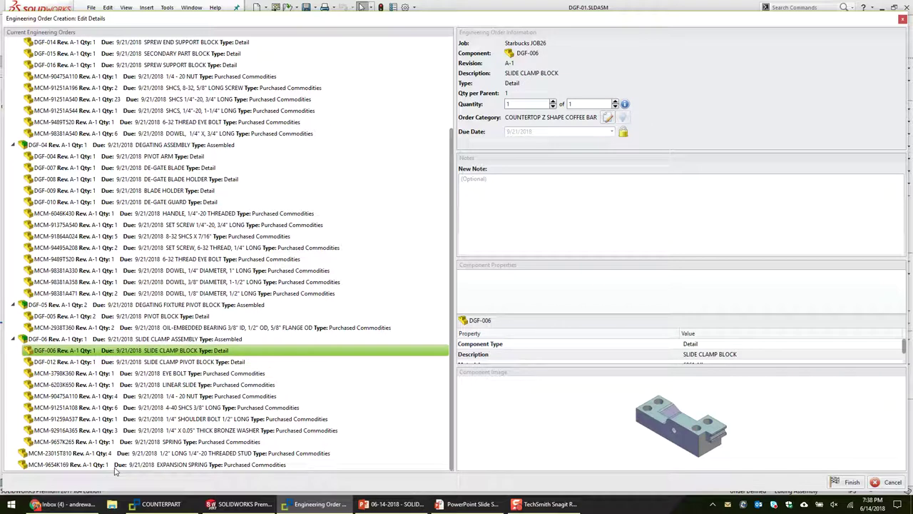
key("Up")
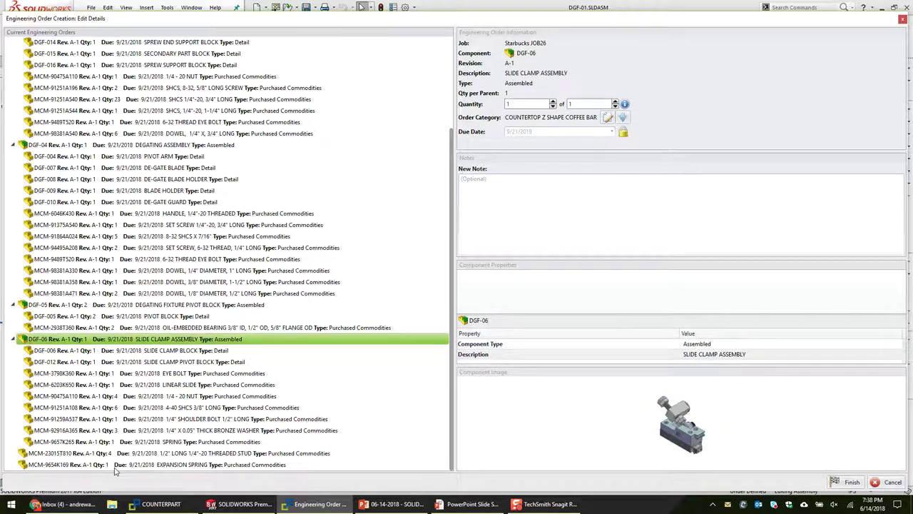
key("Down")
key("Down")
key("Down")
key("Down")
key("Down")
key("Down")
key("Down")
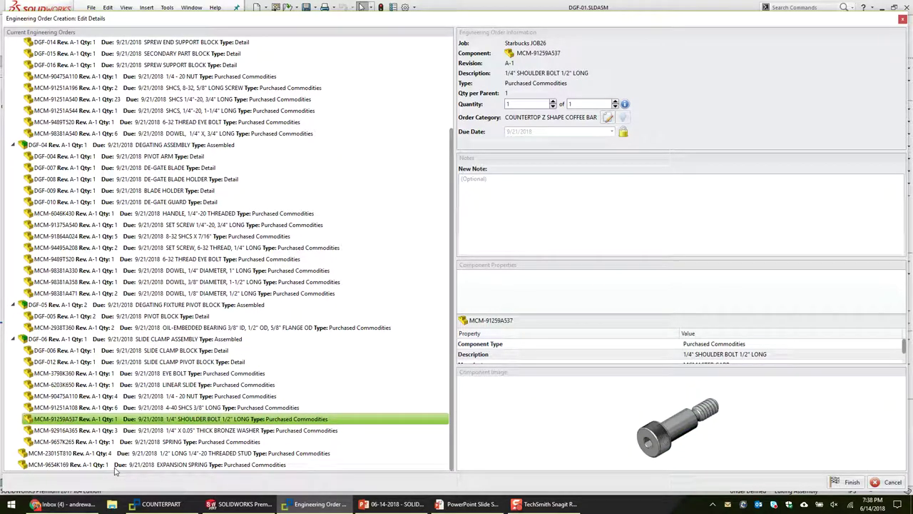
key("Down")
scroll(91, 87, "up", 4)
Review DGF-02's parts, DGF-03 and DGF-04, then begin editing the DGF-02 quantity.
left_click(72, 56)
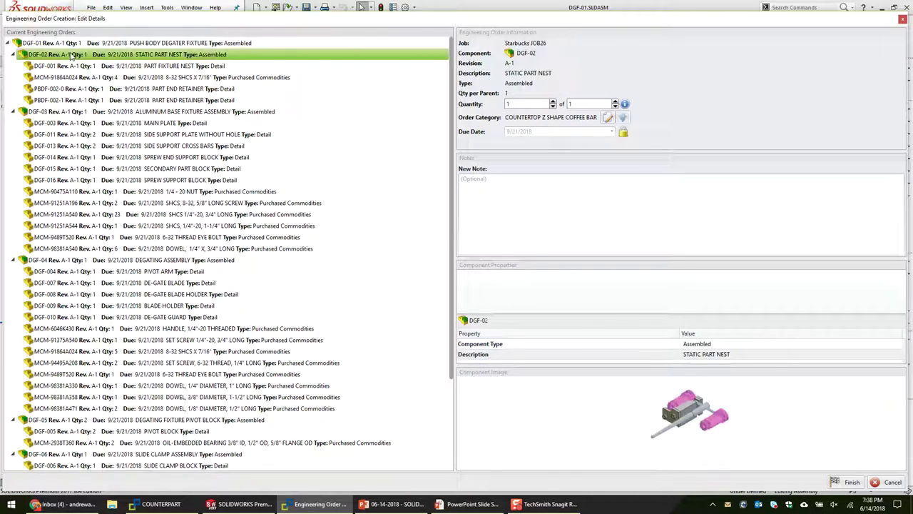
left_click(68, 67)
left_click(68, 78)
left_click(68, 101)
left_click(58, 43)
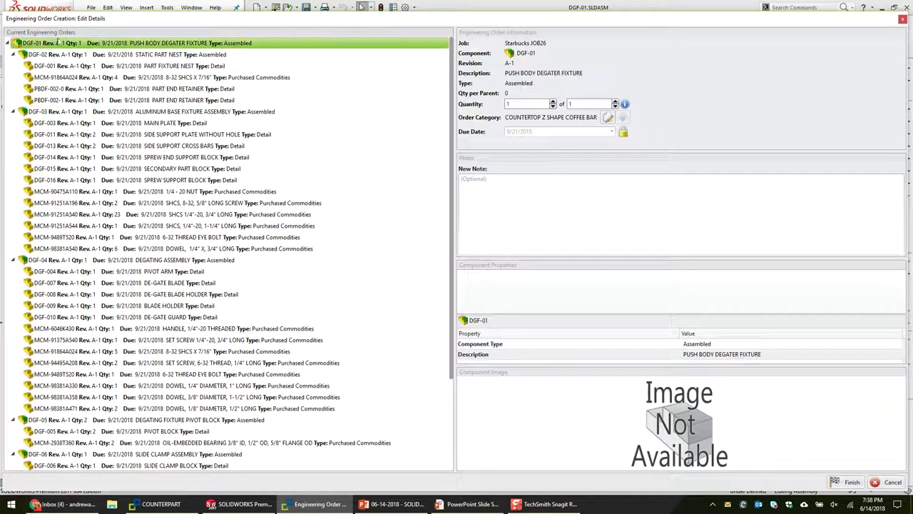
left_click(71, 113)
left_click(80, 260)
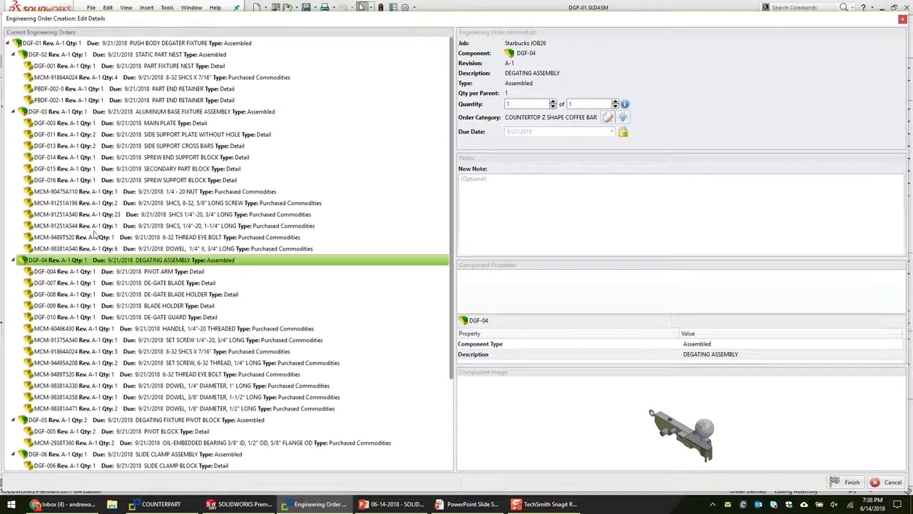
left_click(83, 56)
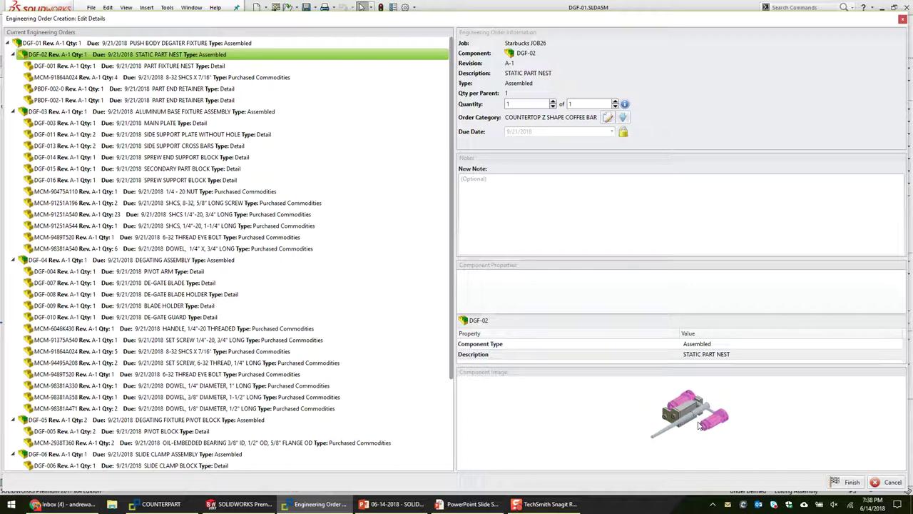
left_click(519, 104)
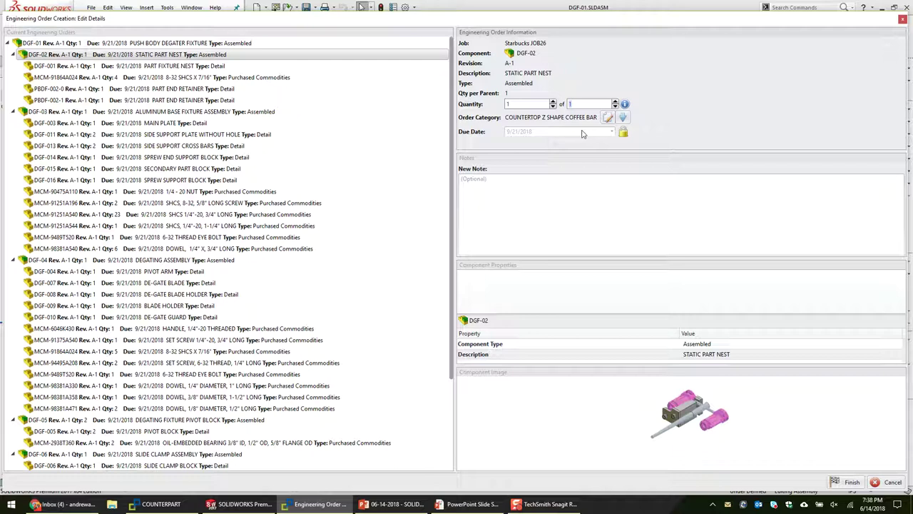
Set the DGF-02 STATIC PART NEST order quantity to 0.
left_click_drag(453, 212, 503, 212)
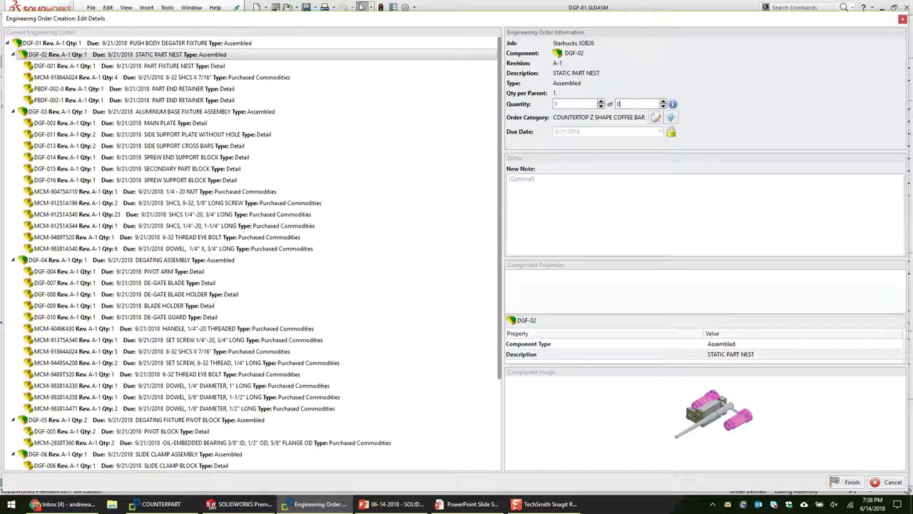
left_click(212, 100)
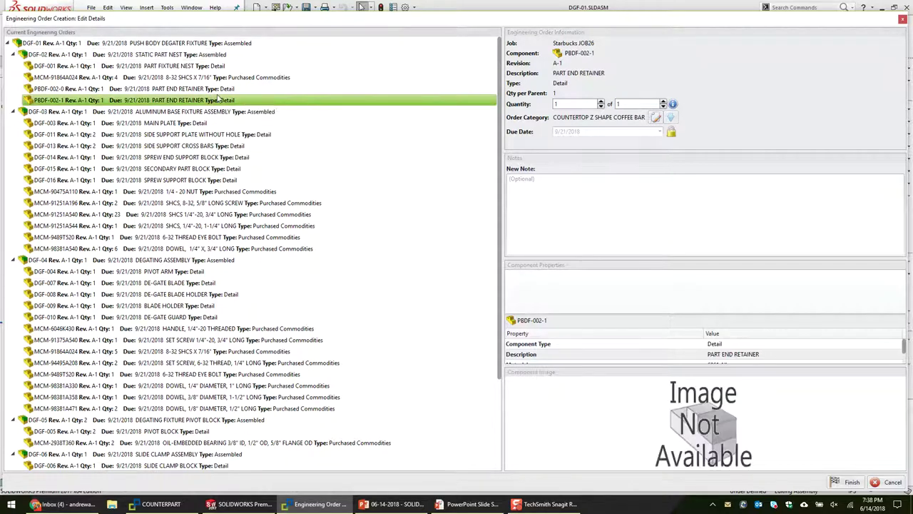
left_click(166, 55)
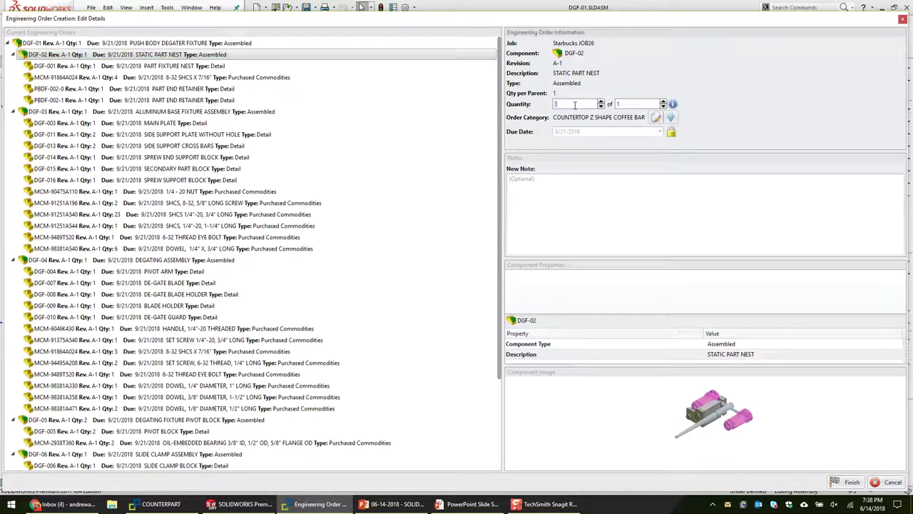
type("0")
left_click(275, 89)
left_click(187, 61)
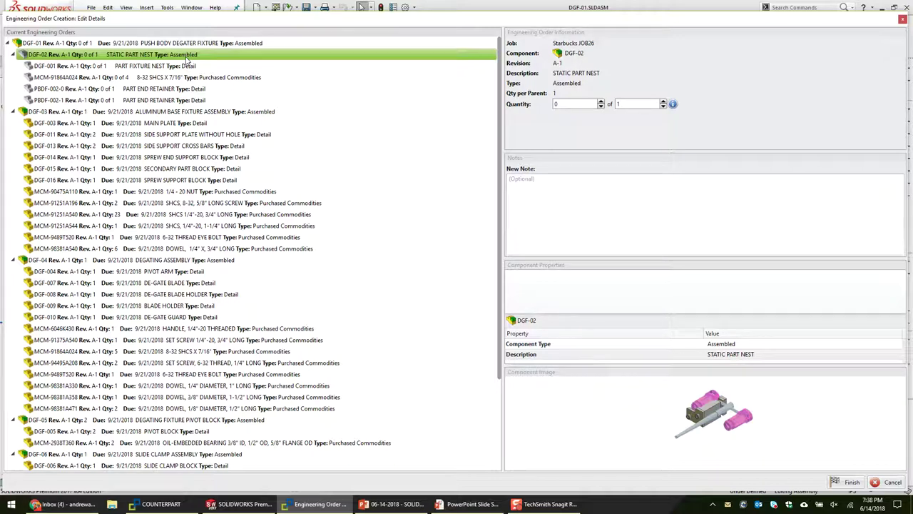
left_click(636, 105)
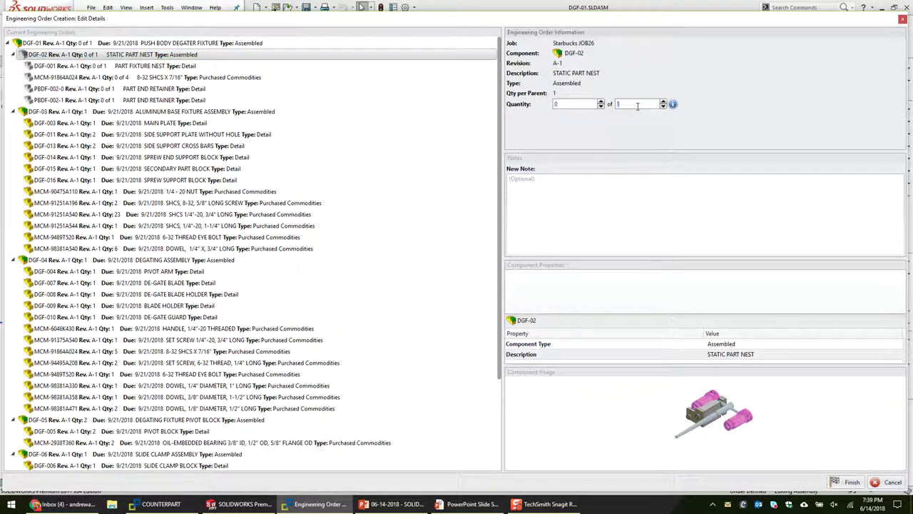
left_click(171, 55)
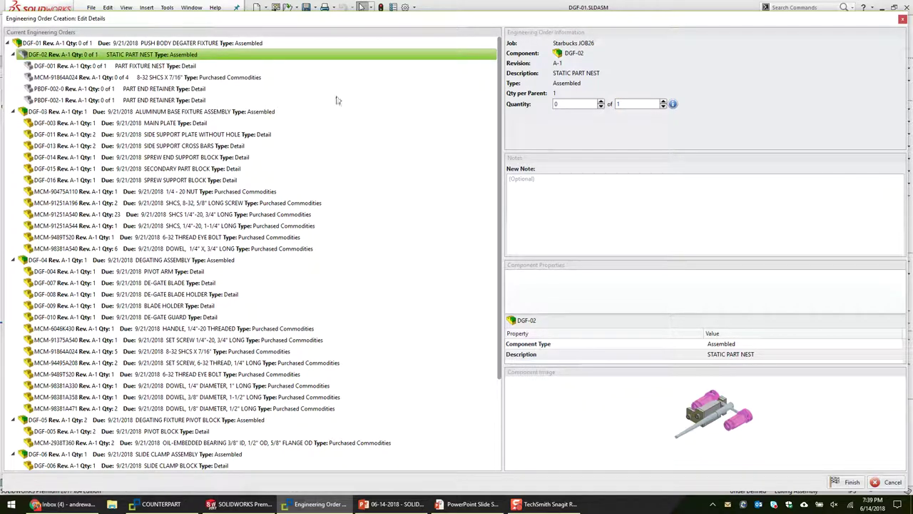
left_click(561, 105)
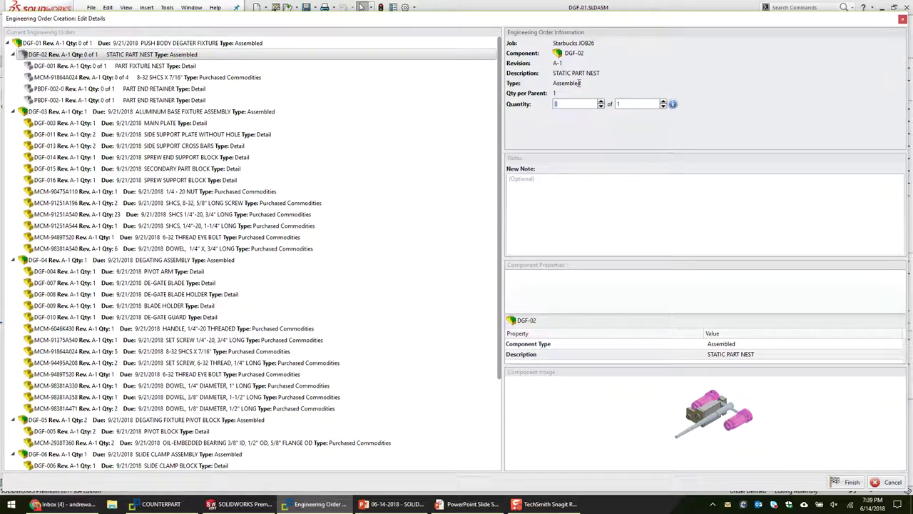
Review DGF-03, DGF-04, DGF-05 and the DGF-06 slide clamp parts: spring, washer, bolts, nut.
left_click(52, 113)
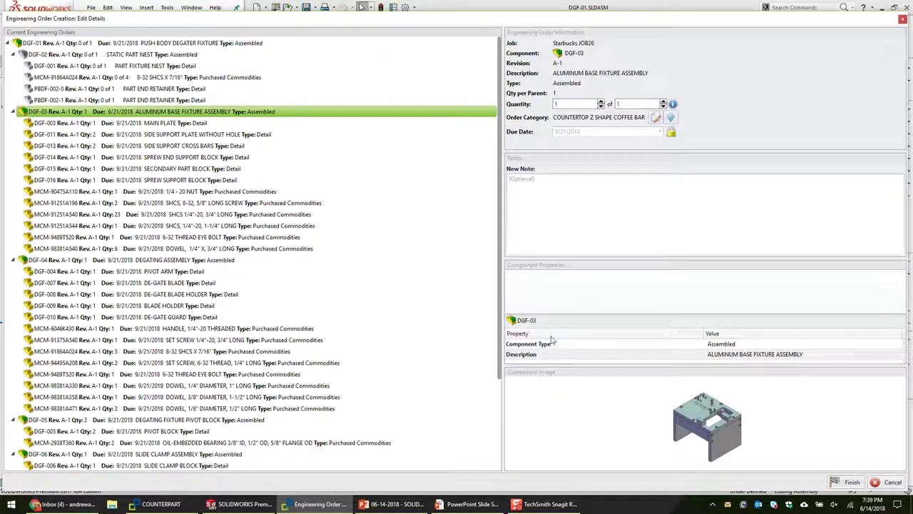
left_click(107, 261)
scroll(214, 306, "down", 3)
scroll(183, 304, "down", 1)
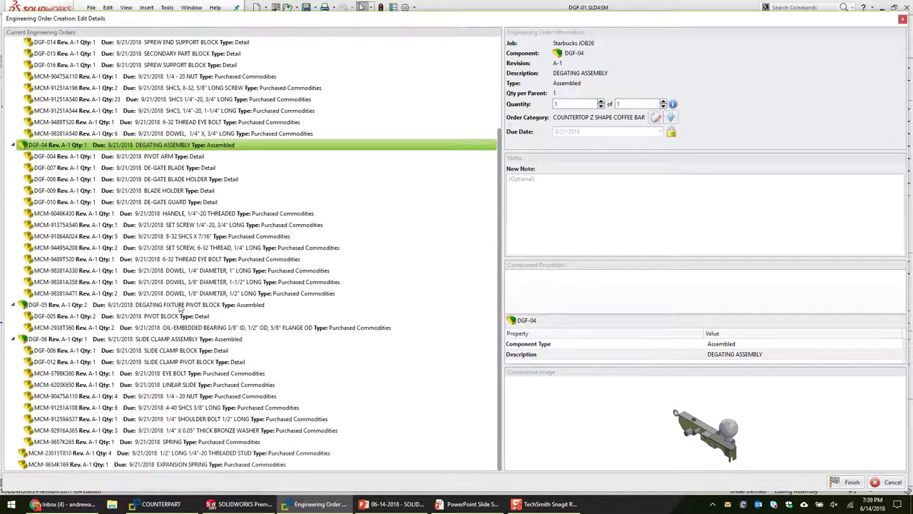
left_click(91, 306)
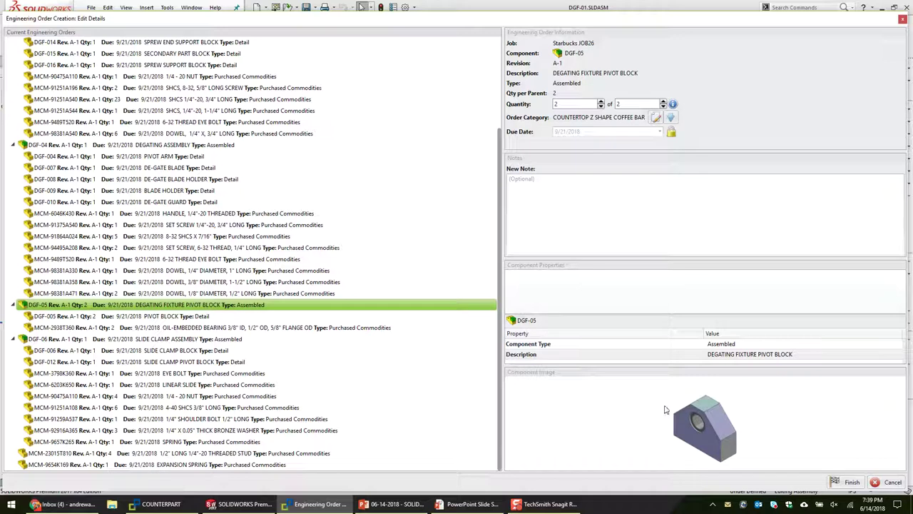
left_click(121, 341)
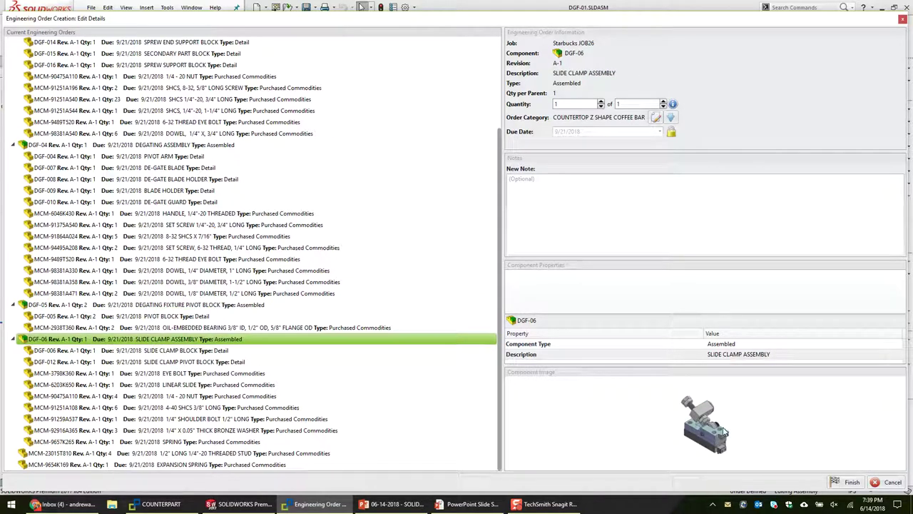
left_click(152, 442)
left_click(156, 432)
left_click(165, 421)
left_click(176, 409)
left_click(177, 398)
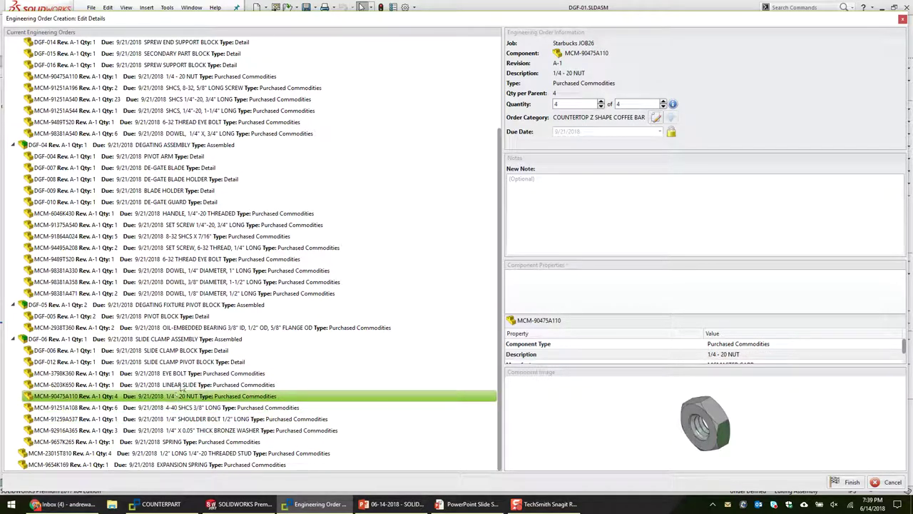
Set the DGF-06 linear slide, eye bolt, thick bronze washer and spring to quantity 0.
left_click(181, 386)
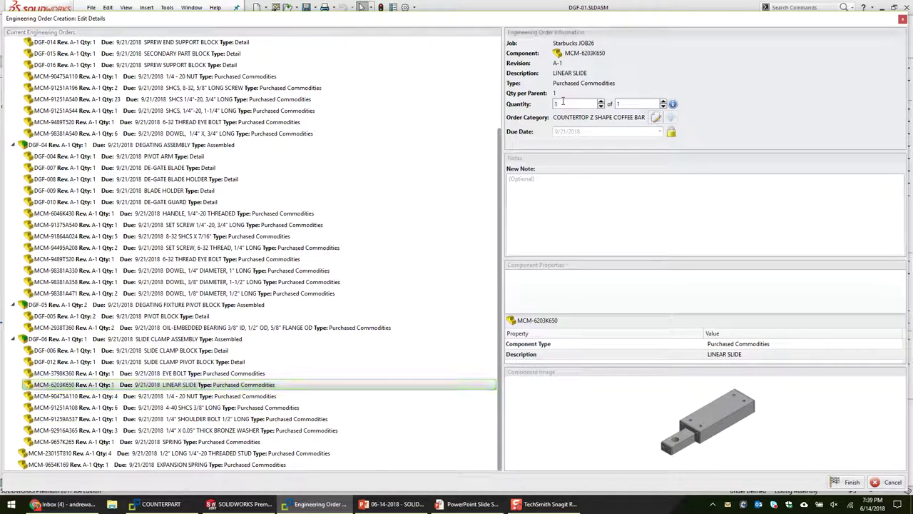
left_click(98, 364)
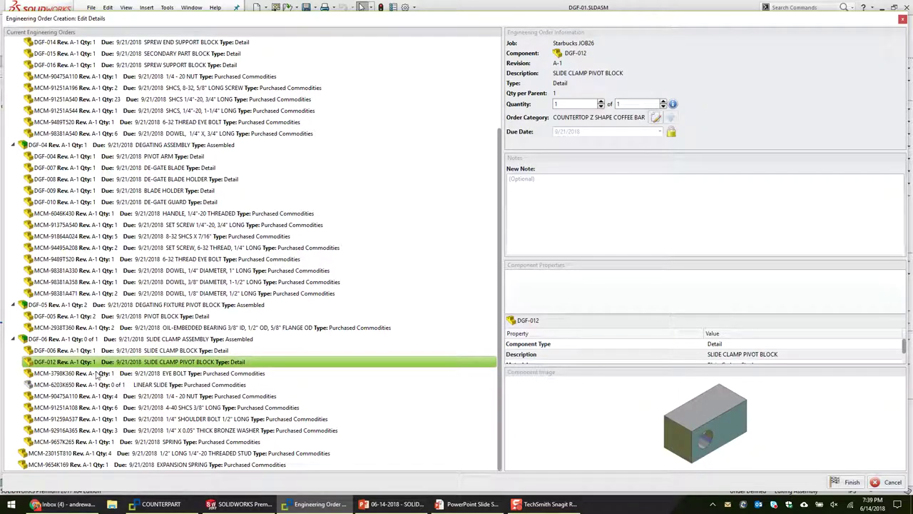
left_click(97, 374)
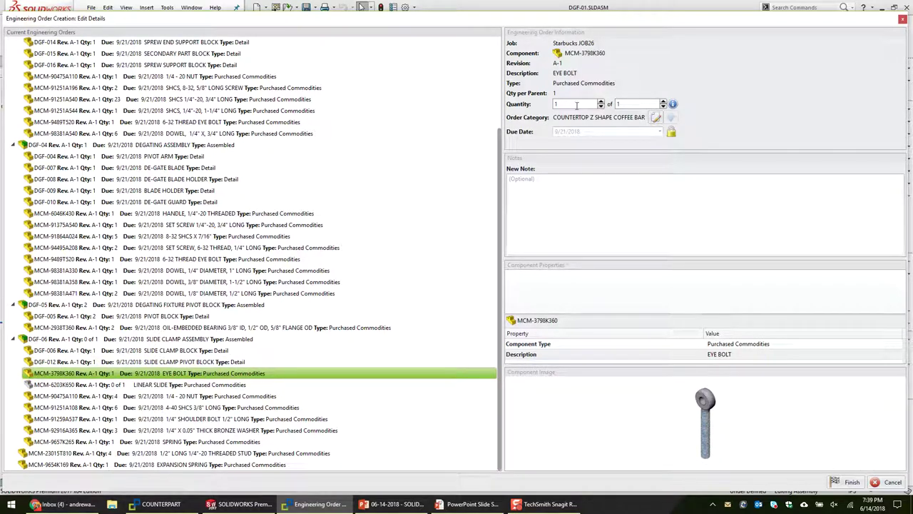
scroll(576, 105, "down", 1)
left_click(109, 433)
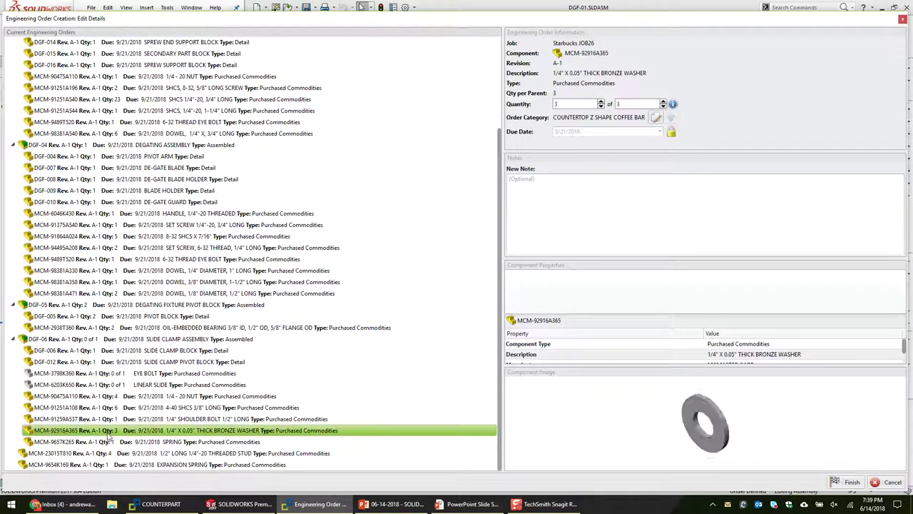
scroll(576, 105, "down", 3)
left_click(234, 444)
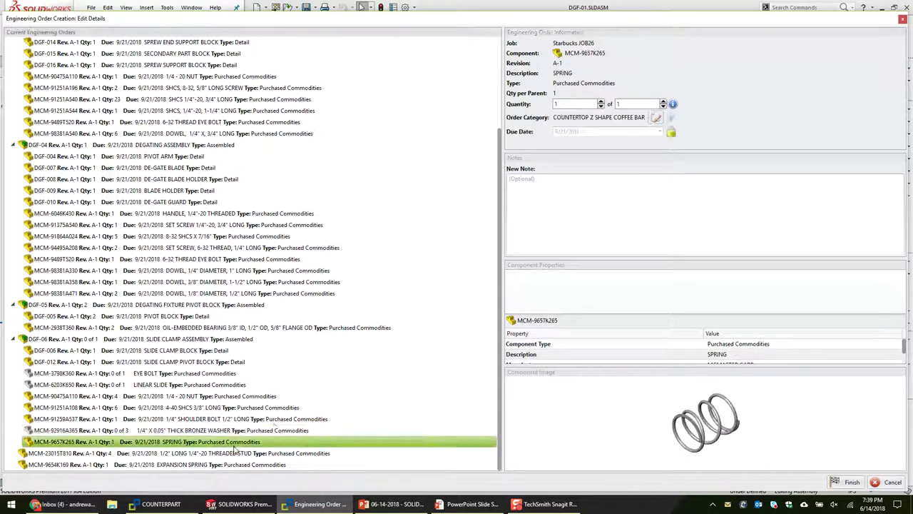
scroll(576, 105, "down", 1)
left_click(259, 269)
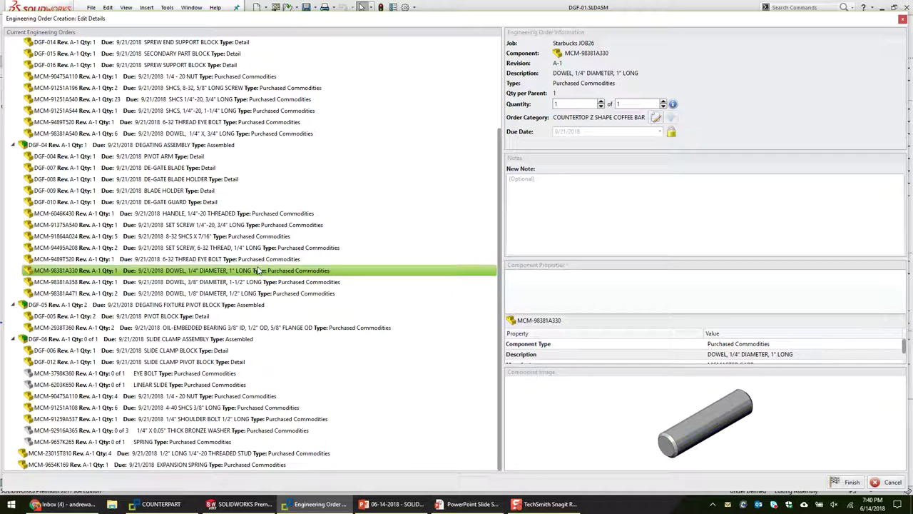
Set MCM-9654K169 expansion spring and MCM-23015T810 threaded stud to quantity 0, then finish the order.
left_click(244, 464)
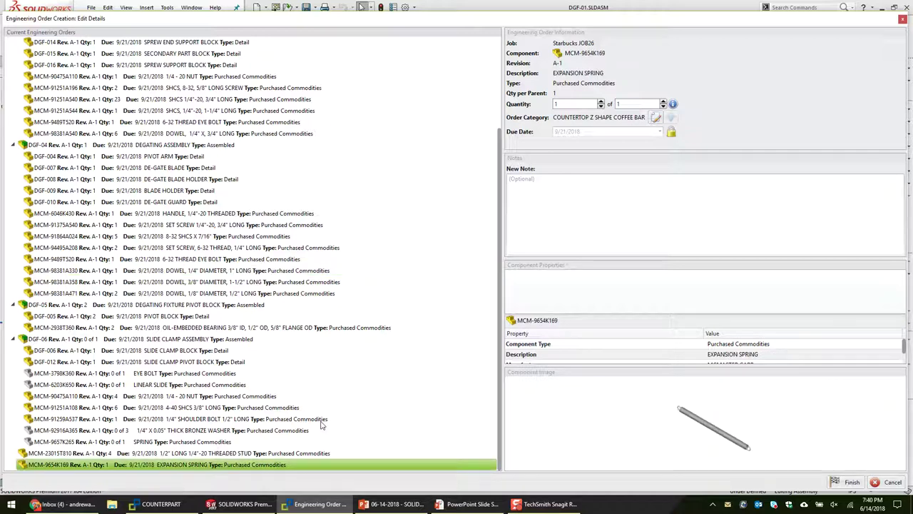
double_click(563, 104)
type("0")
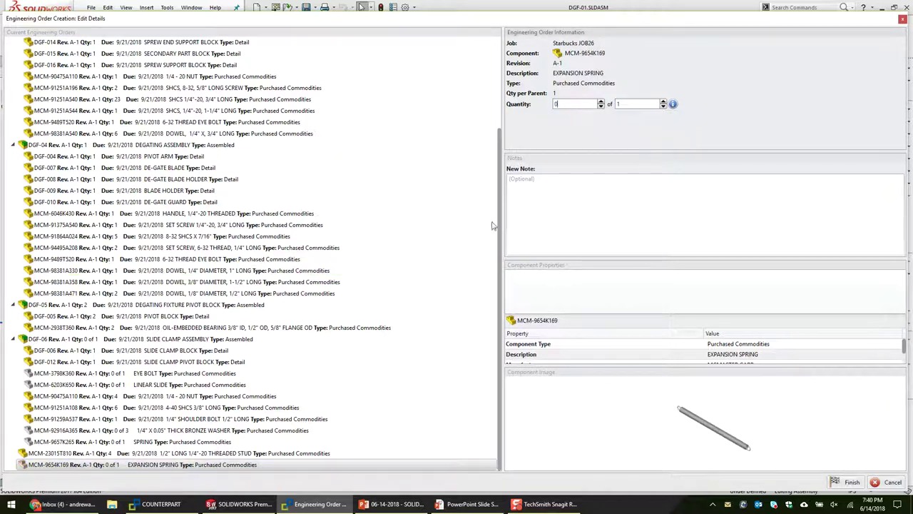
left_click(211, 454)
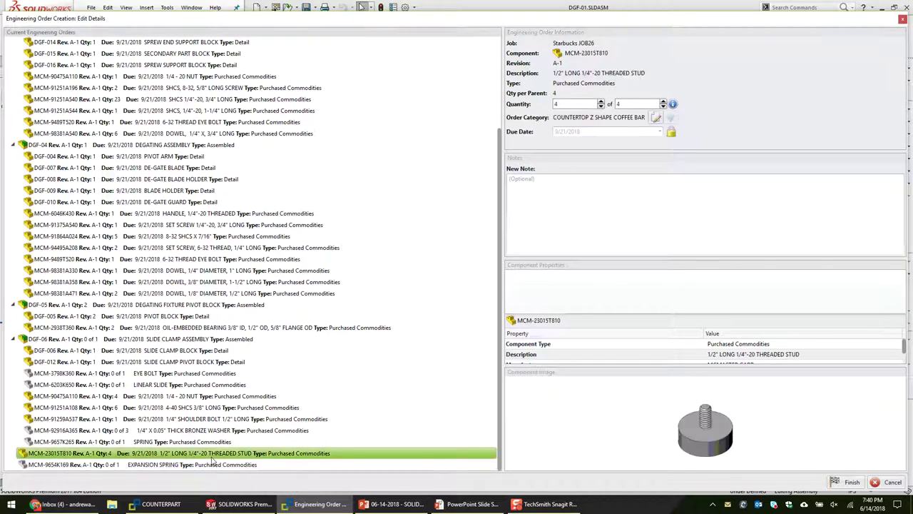
double_click(564, 104)
type("0")
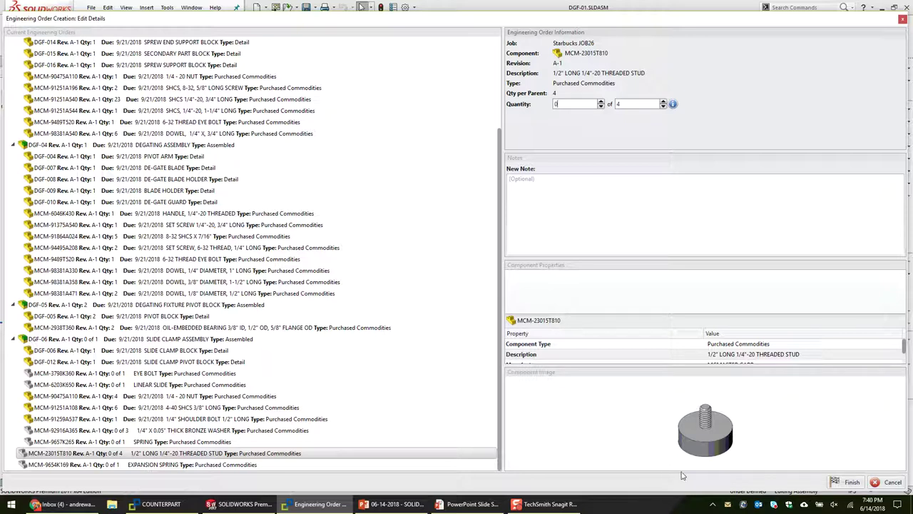
left_click(847, 481)
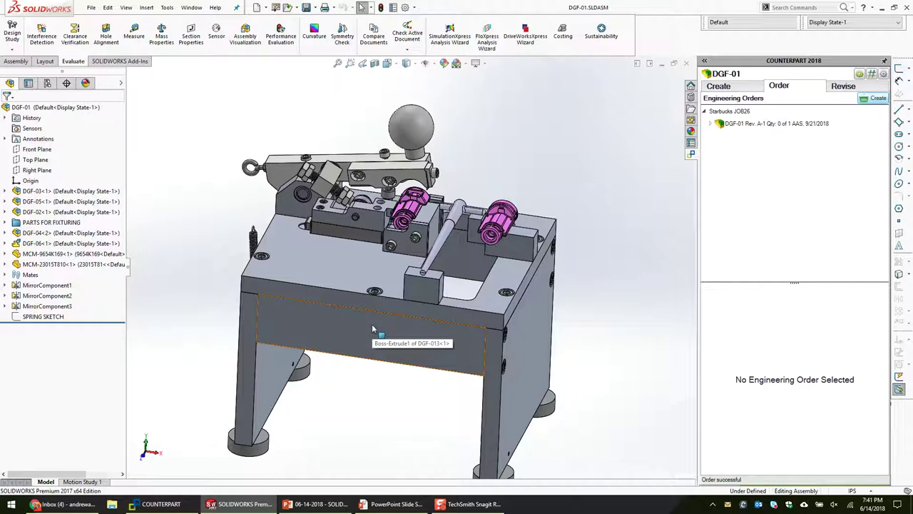
Expand the DGF-01 order under Starbucks JOB26 to list DGF-02 through DGF-06 and McMaster parts.
left_click(743, 90)
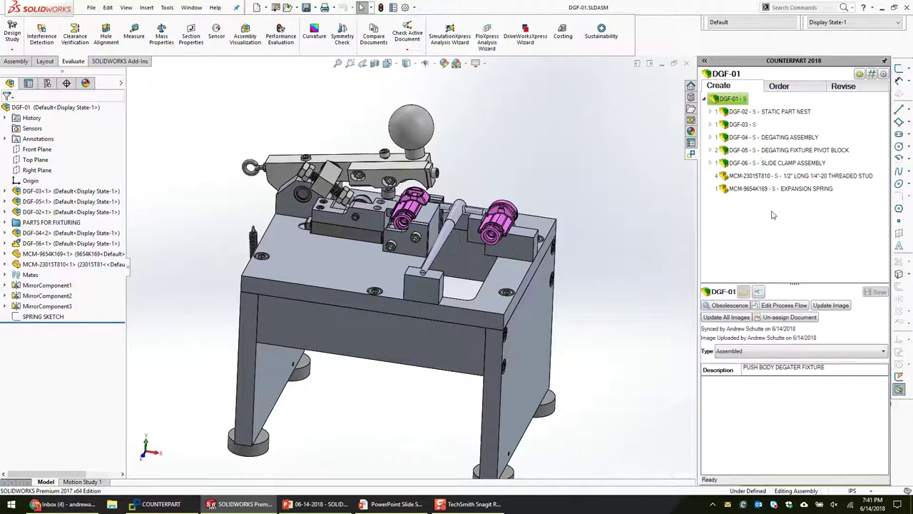
left_click(797, 87)
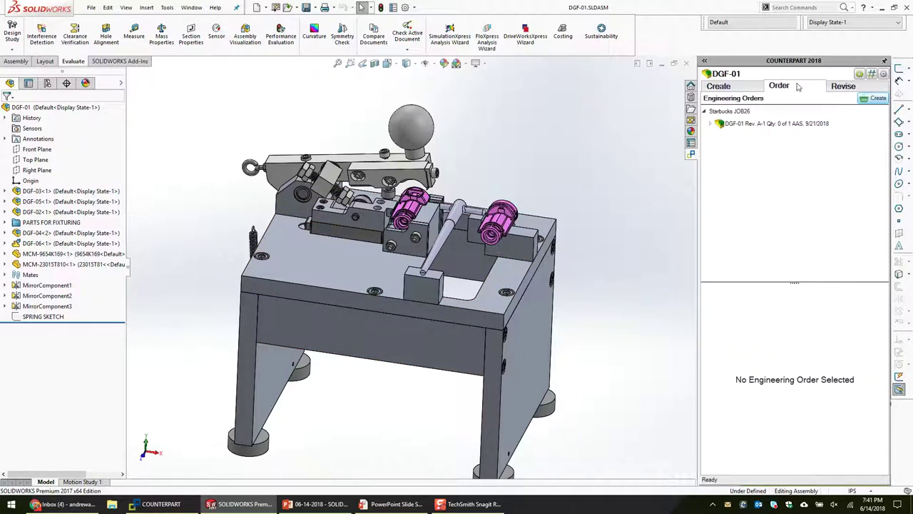
left_click(711, 123)
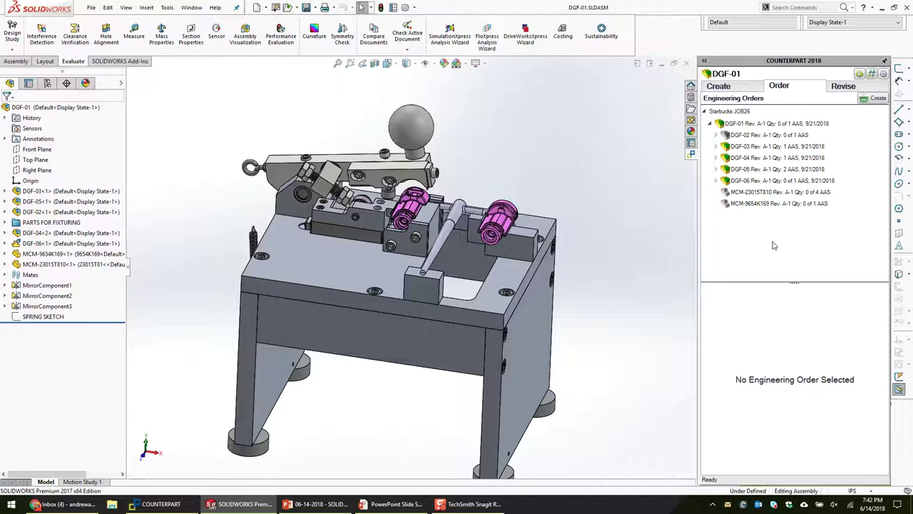
middle_click_drag(607, 214, 429, 335)
key("f")
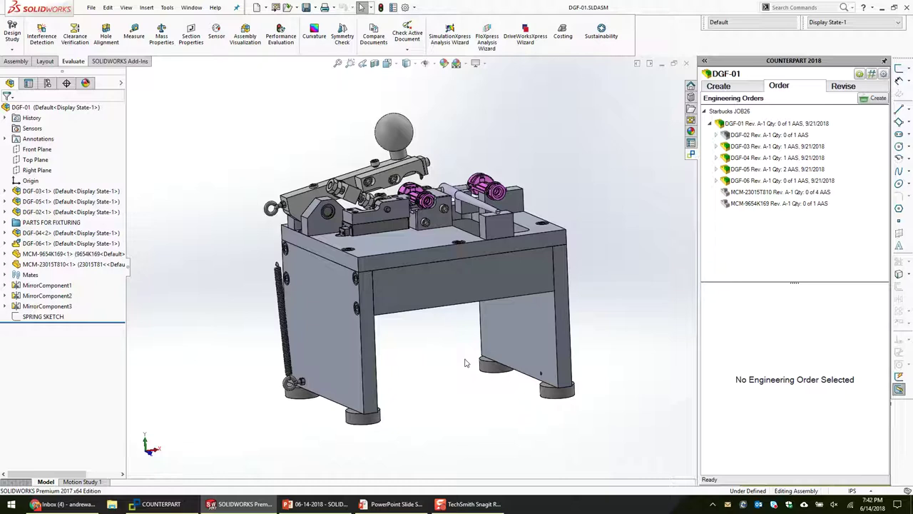
middle_click_drag(465, 363, 591, 187)
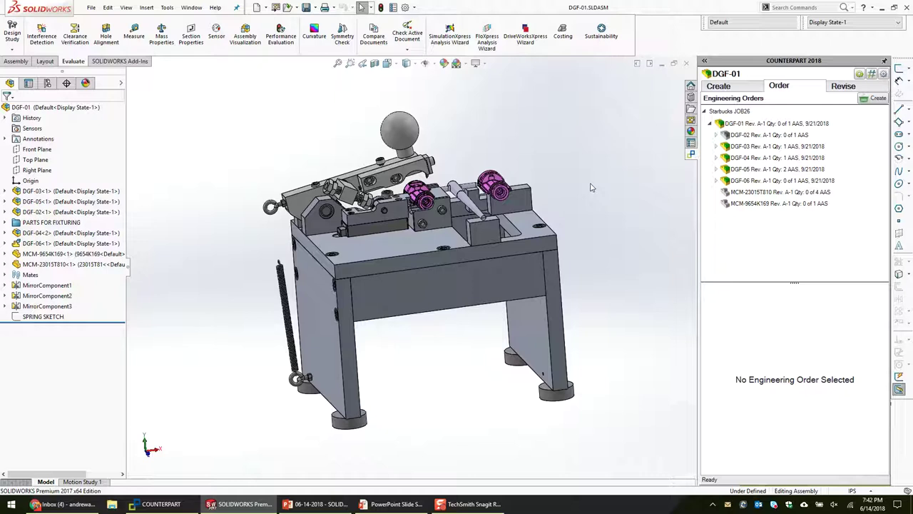
scroll(472, 211, "down", 5)
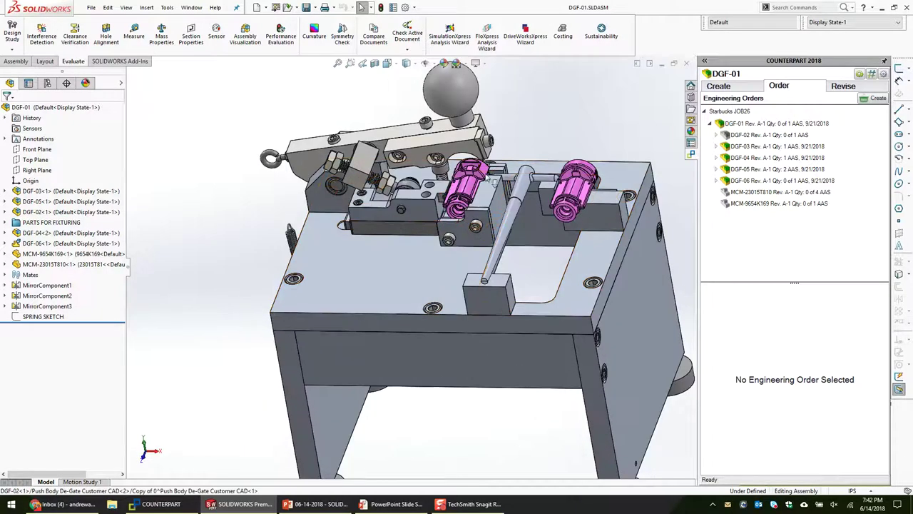
middle_click_drag(468, 207, 412, 207)
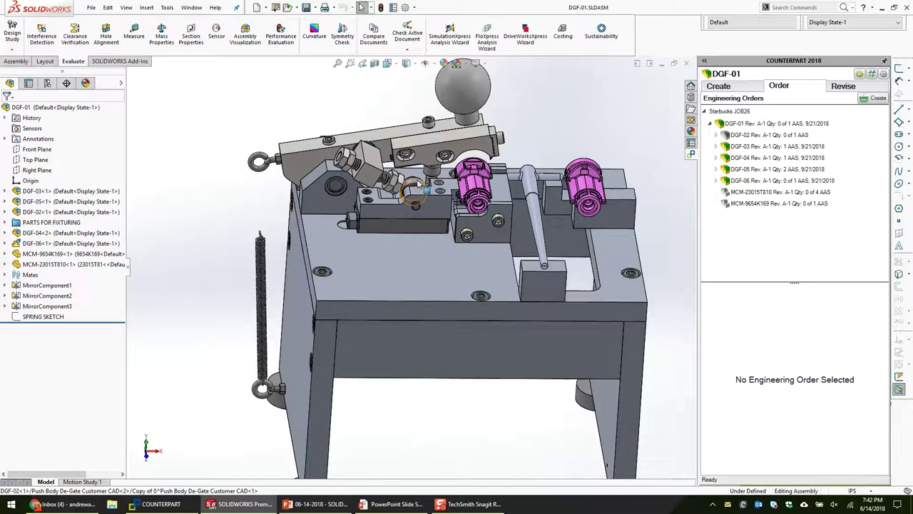
scroll(421, 187, "up", 2)
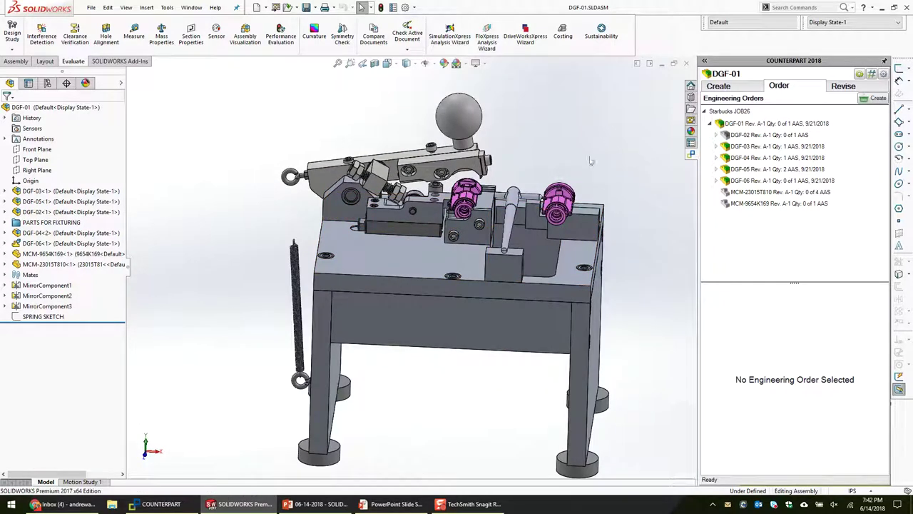
left_click(778, 123)
From the COUNTERPART home page, pick DGF-01 among unprocessed assemblies and start Process Assembly.
left_click(161, 504)
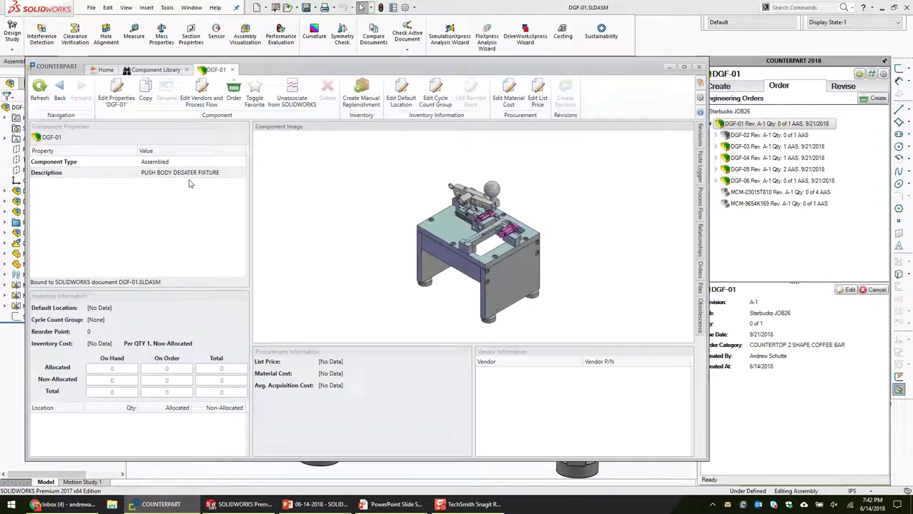
left_click(103, 70)
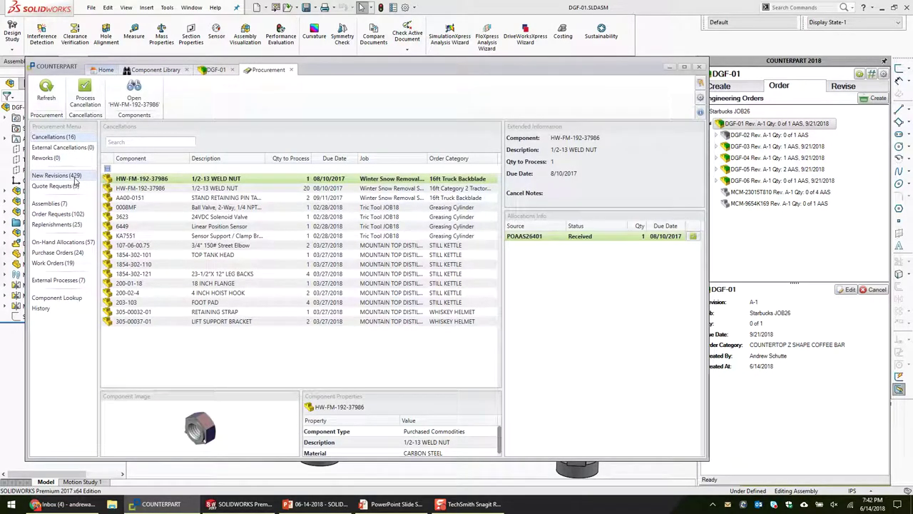
left_click(71, 203)
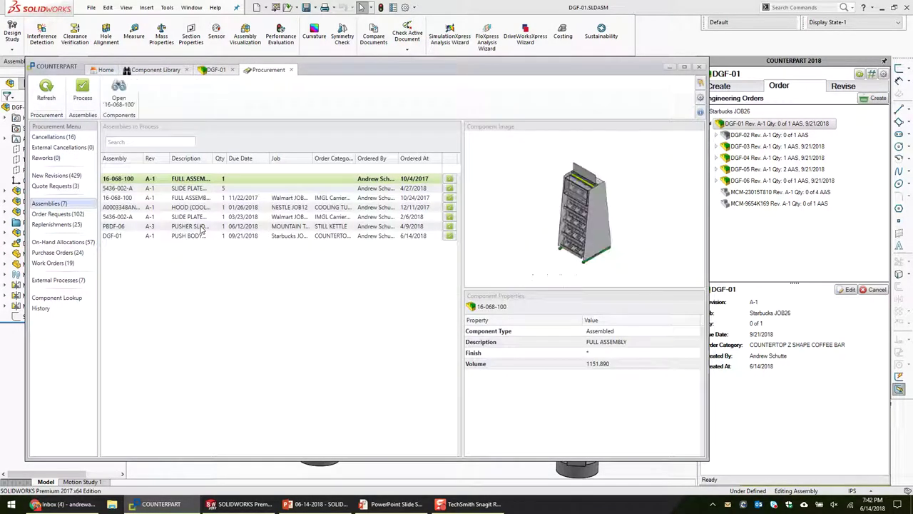
left_click(214, 236)
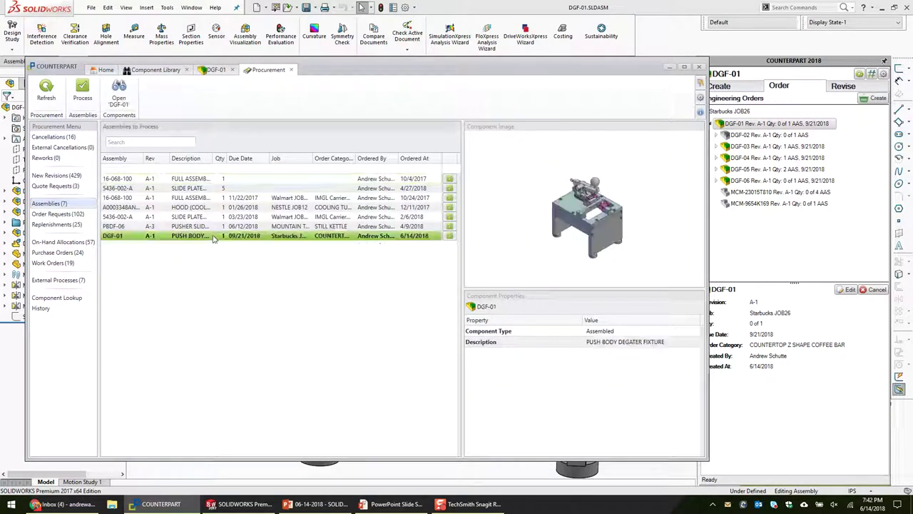
left_click(87, 95)
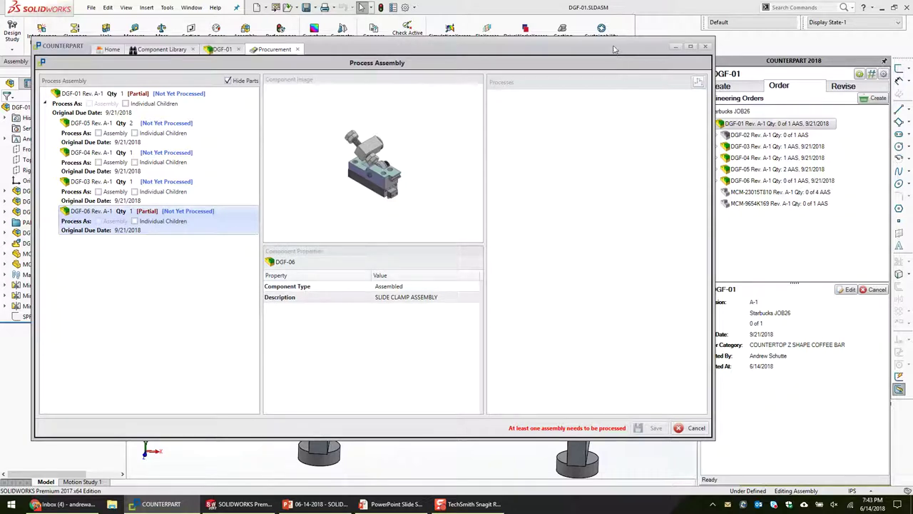
Cancel the Process Assembly dialog unsaved and return to the DGF-01 component page.
left_click_drag(618, 60, 570, 66)
left_click_drag(320, 62, 400, 66)
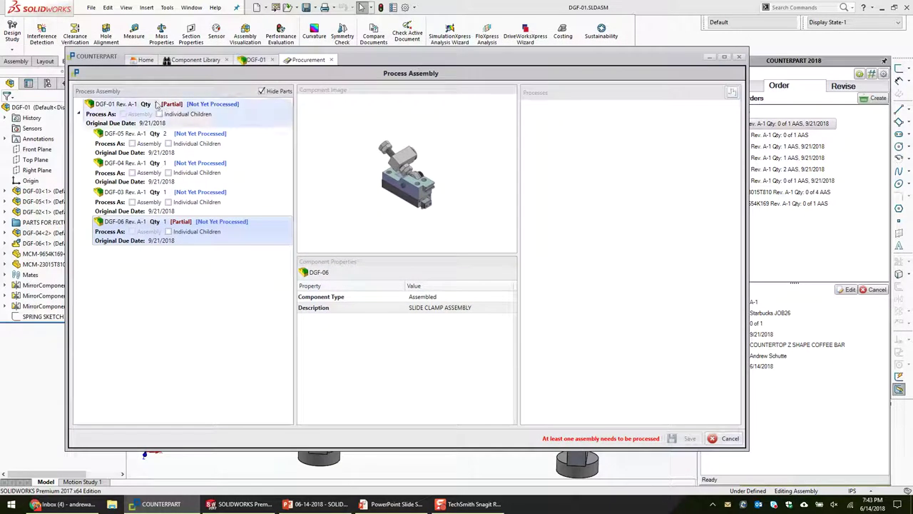
left_click(209, 62)
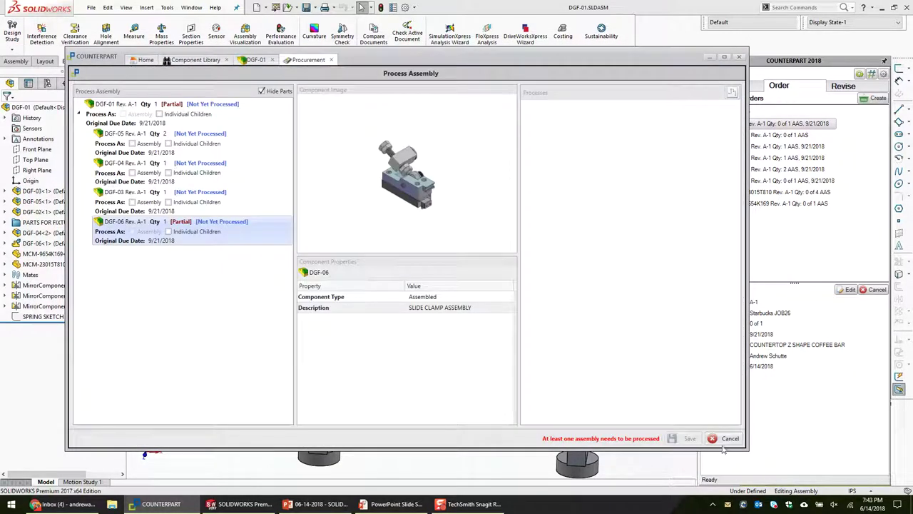
left_click(158, 82)
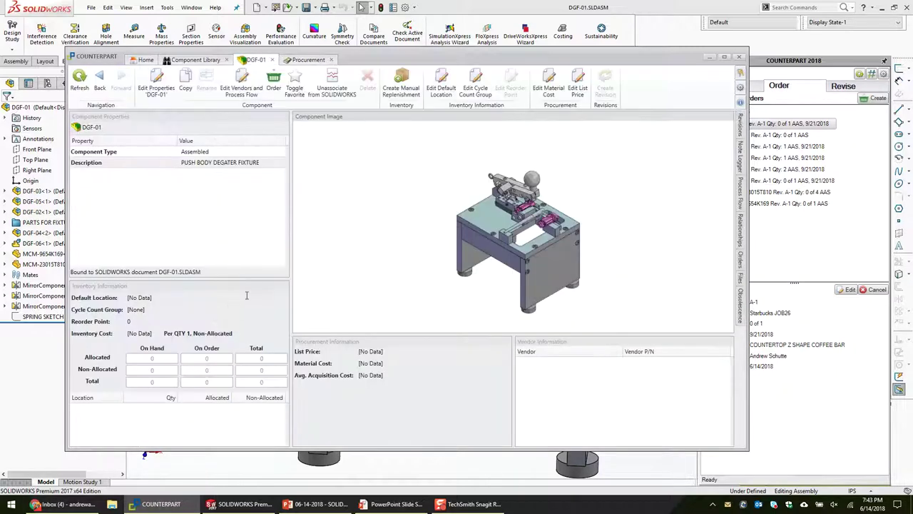
Inspect DGF-01's child components, including the MCM-23015T810 stud and MCM-9654K169 spring, then return to SOLIDWORKS.
left_click(742, 227)
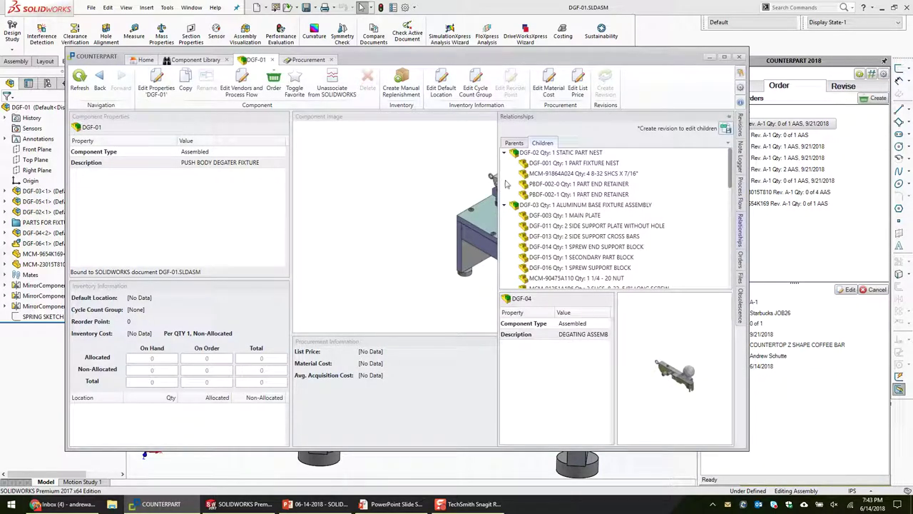
left_click(505, 152)
left_click(506, 163)
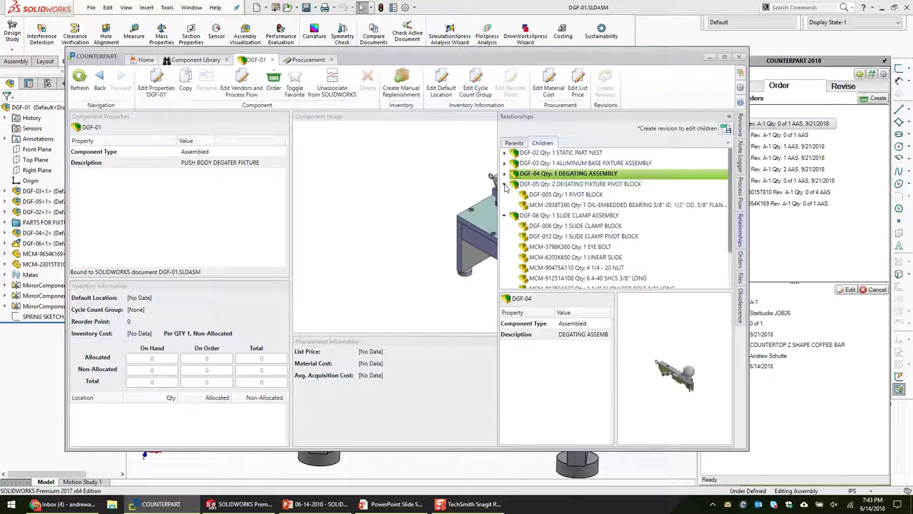
left_click(556, 207)
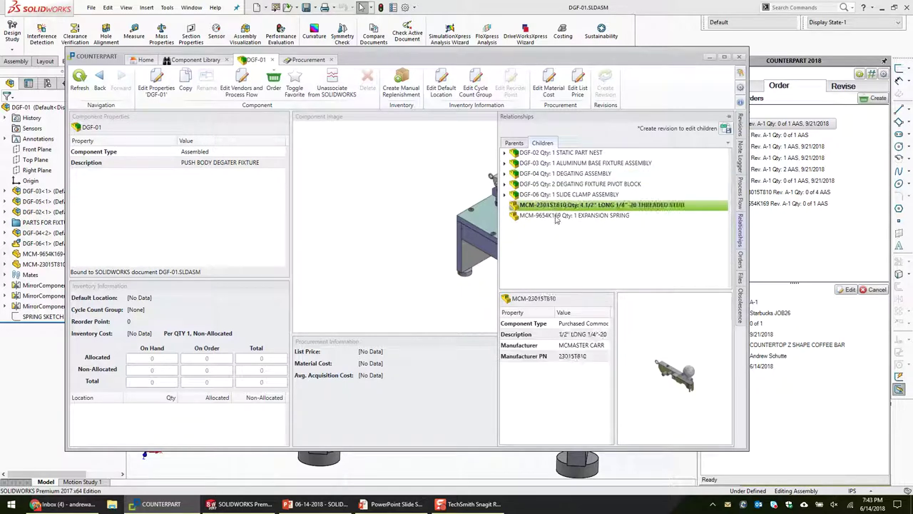
left_click(556, 217)
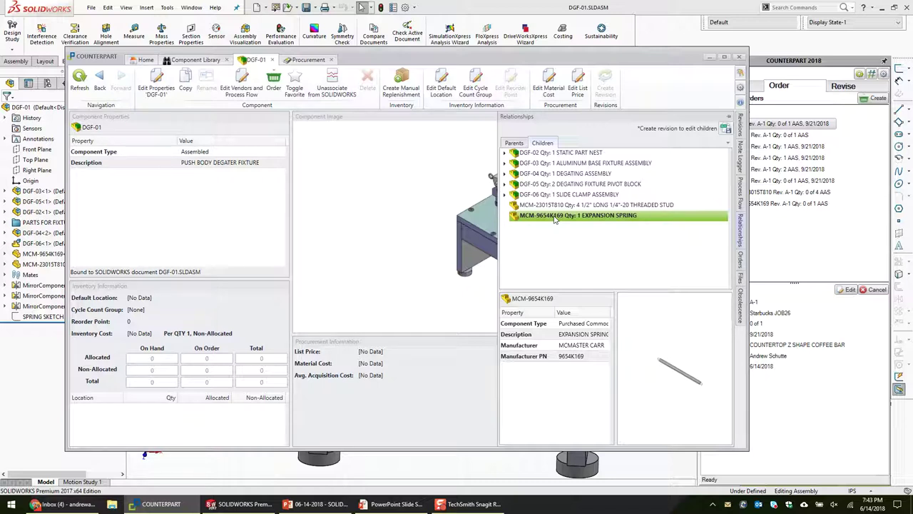
left_click(829, 224)
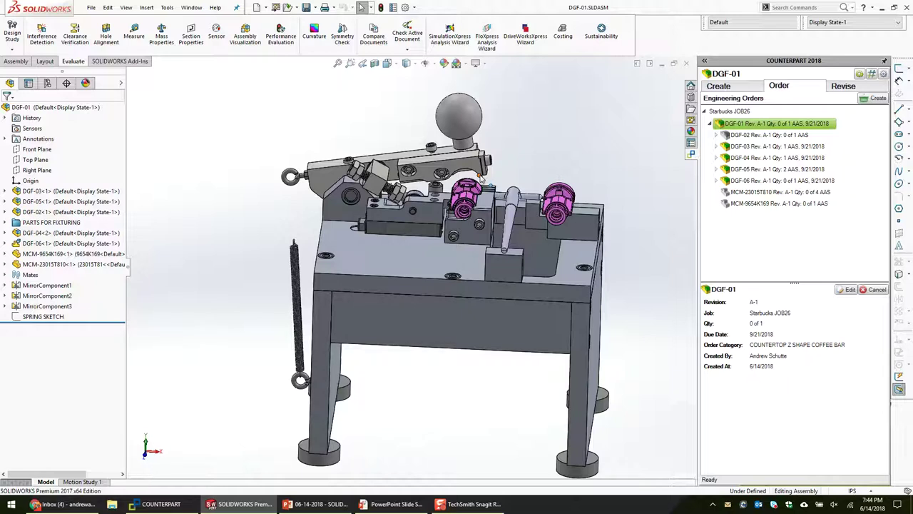
Use Show Ordered on the DGF-01 order to isolate only the parts already ordered.
right_click(808, 125)
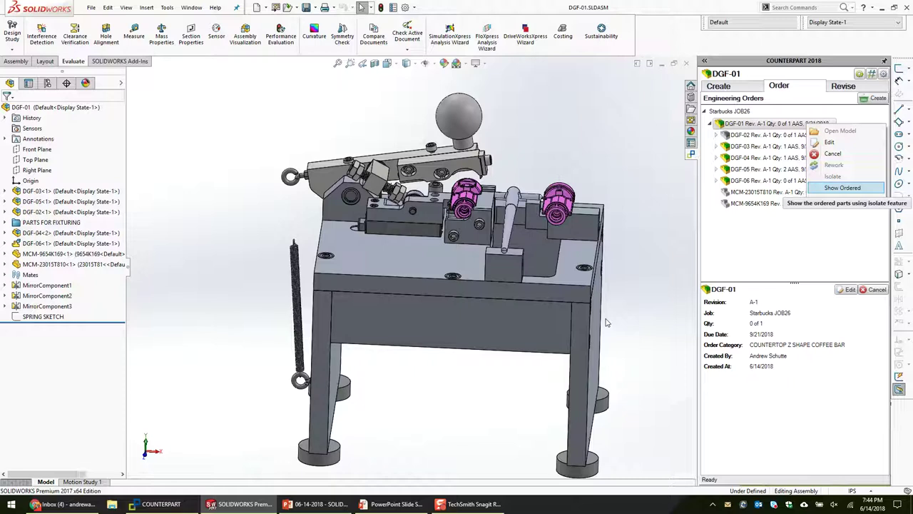
left_click(843, 188)
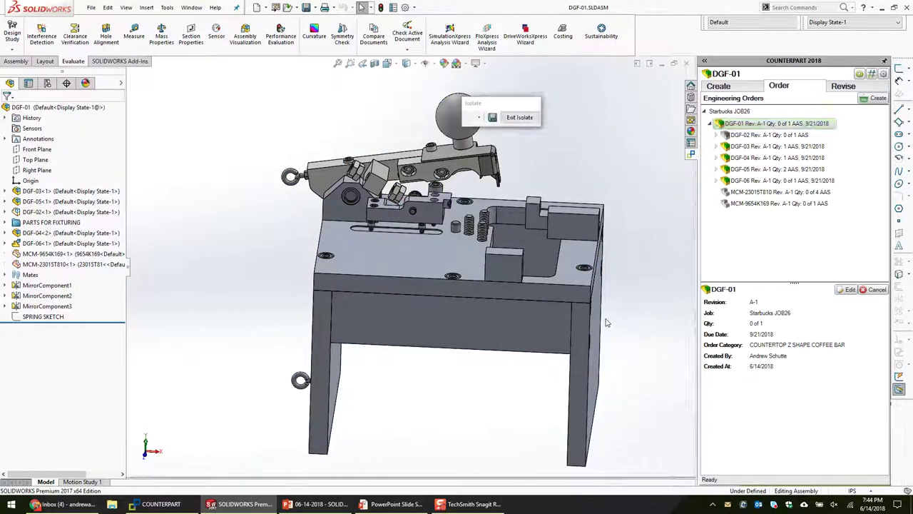
Orbit and zoom around the isolated ordered parts, looking down on the fixture top and clamp block.
middle_click_drag(617, 230, 630, 189)
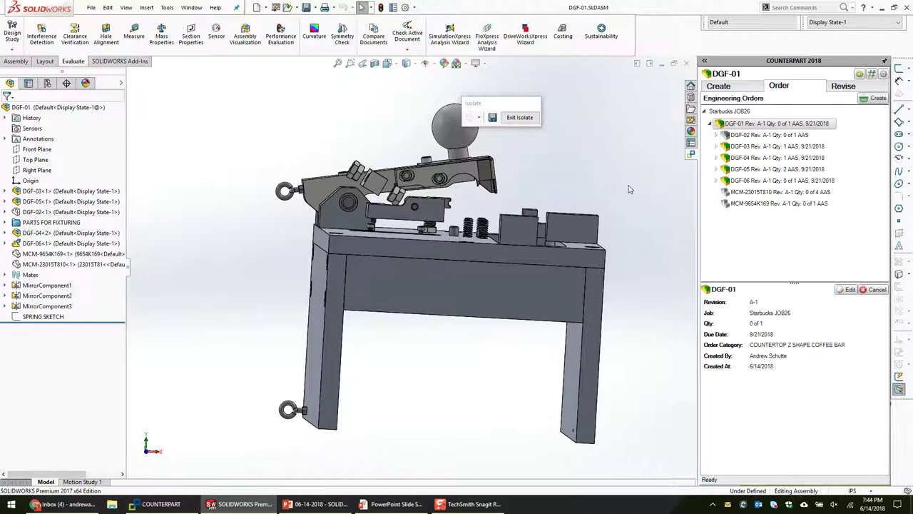
left_click_drag(512, 98, 89, 27)
scroll(485, 271, "down", 5)
middle_click_drag(484, 271, 325, 317)
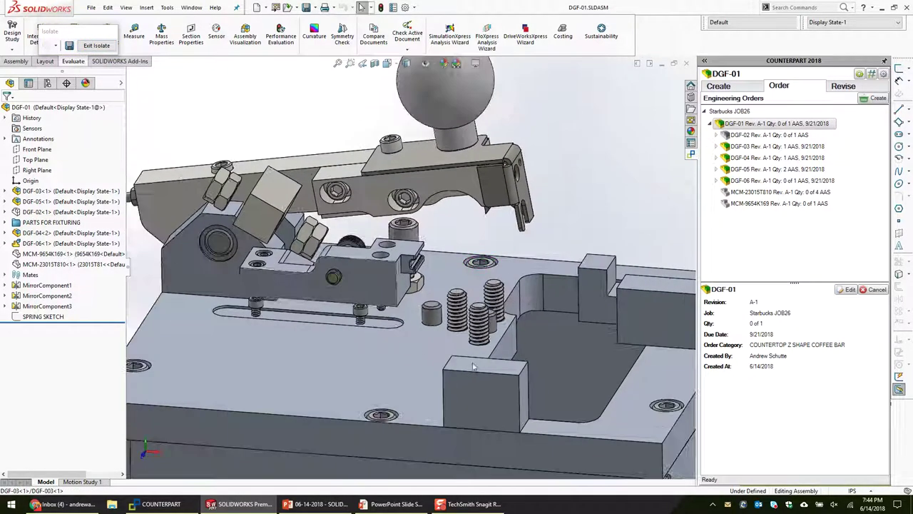
scroll(325, 317, "down", 3)
middle_click_drag(325, 317, 364, 391)
scroll(506, 171, "up", 5)
scroll(292, 385, "up", 3)
scroll(503, 321, "down", 2)
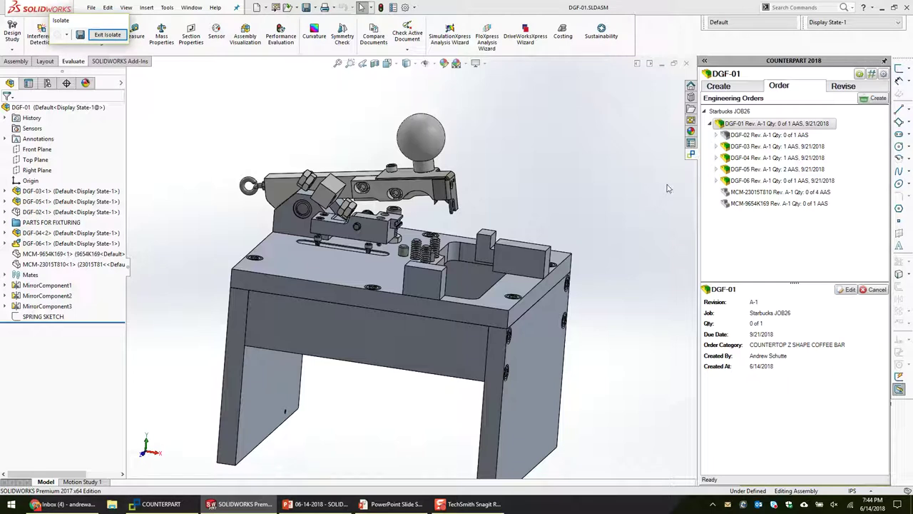
scroll(339, 288, "up", 3)
middle_click_drag(338, 287, 382, 337)
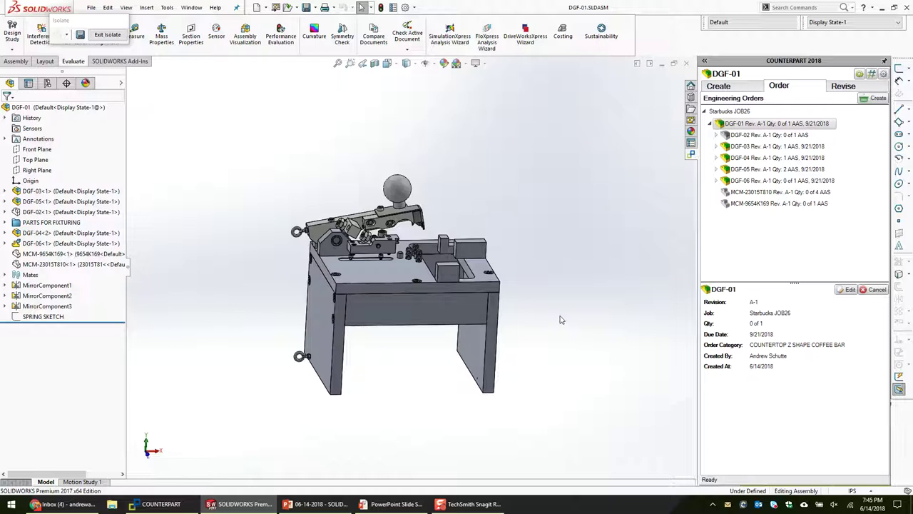
Zoom to fit and exit isolate so the complete DGF-01 assembly shows again.
left_click(338, 63)
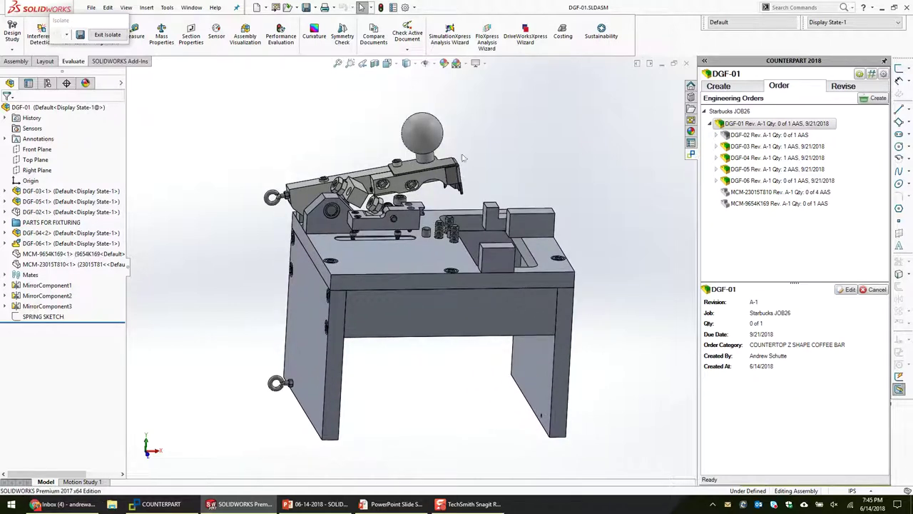
left_click(107, 34)
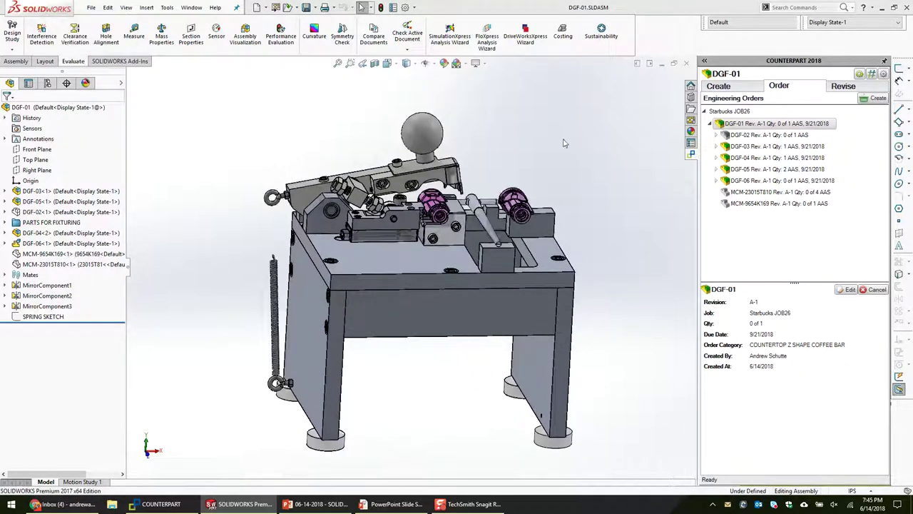
right_click(797, 127)
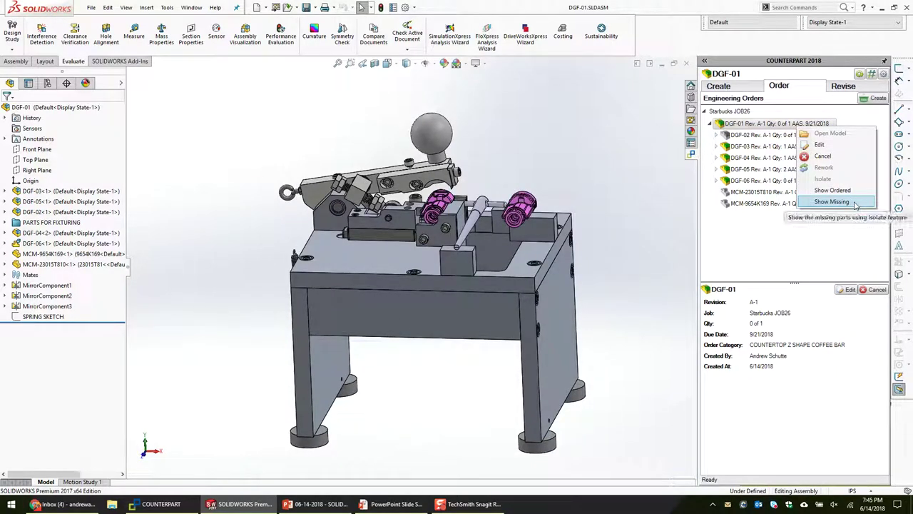
Isolate DGF-01's not-yet-ordered parts with Show Missing and orbit around them.
left_click(832, 202)
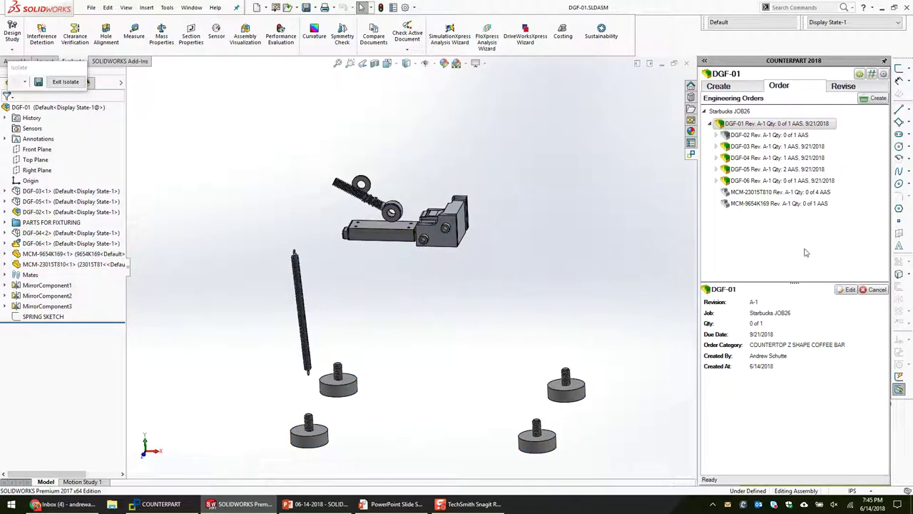
middle_click_drag(501, 253, 489, 279)
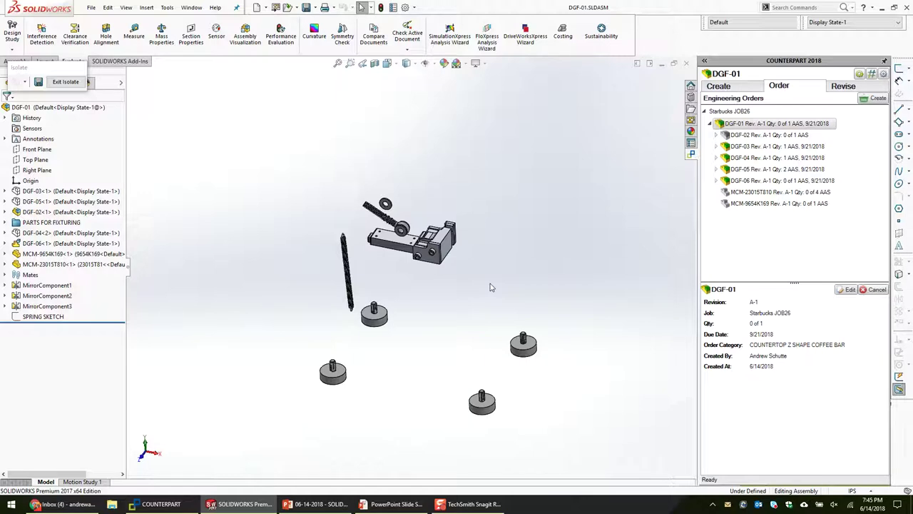
scroll(445, 314, "down", 3)
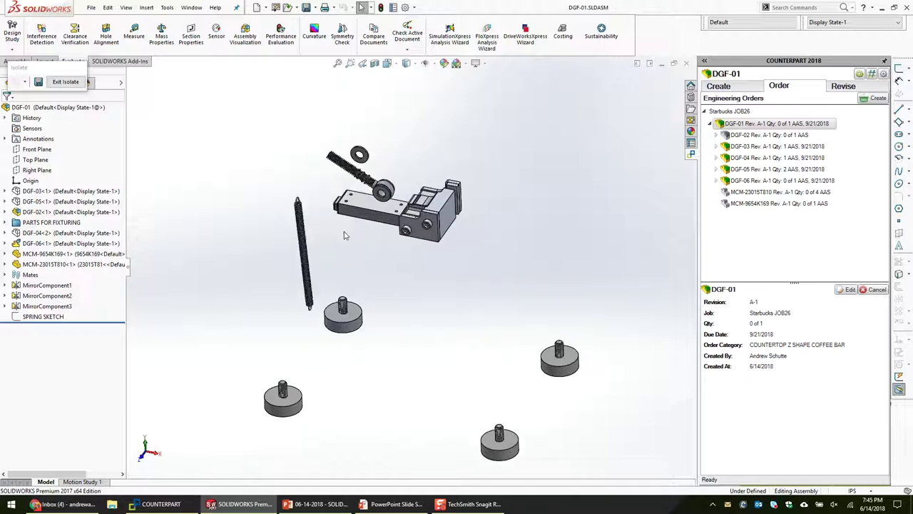
middle_click_drag(428, 261, 351, 196)
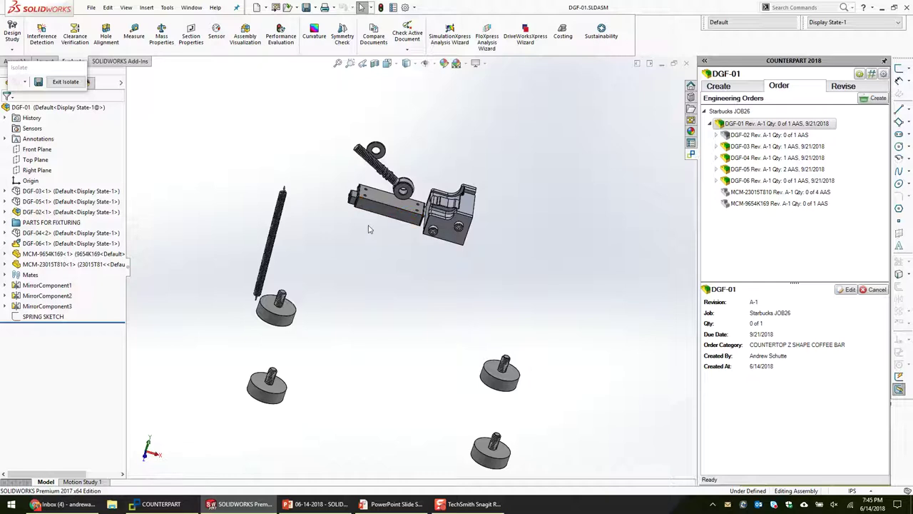
scroll(468, 211, "down", 5)
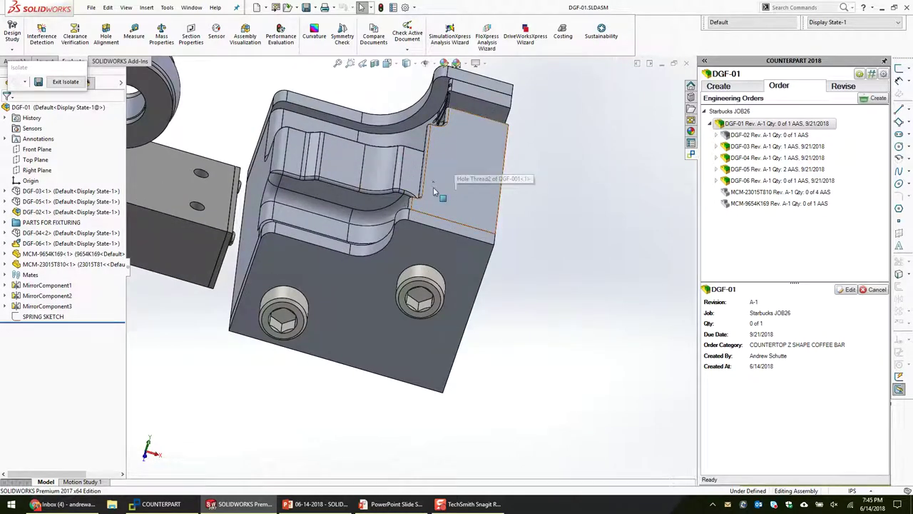
Pan and rotate the missing parts from a front view, then bring up COUNTERPART's DGF-01 component page.
key("ctrl+1")
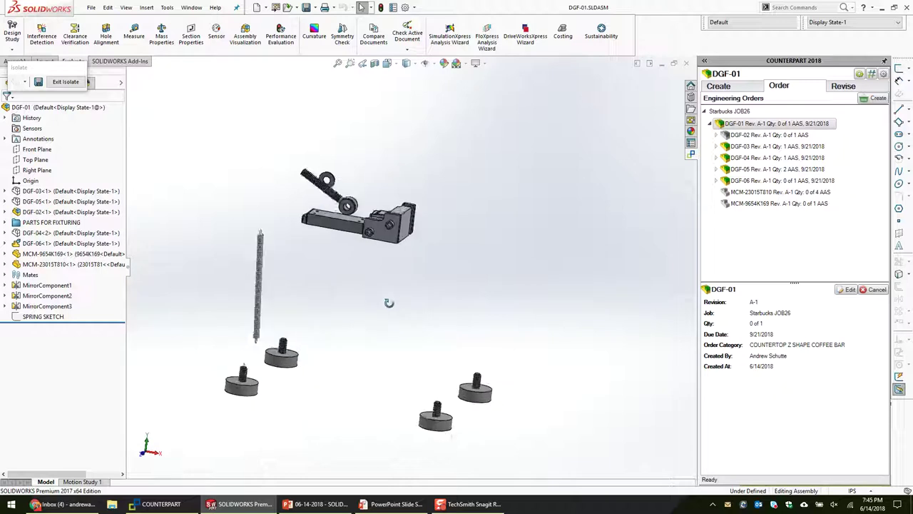
middle_click_drag(384, 326, 428, 304, "ctrl")
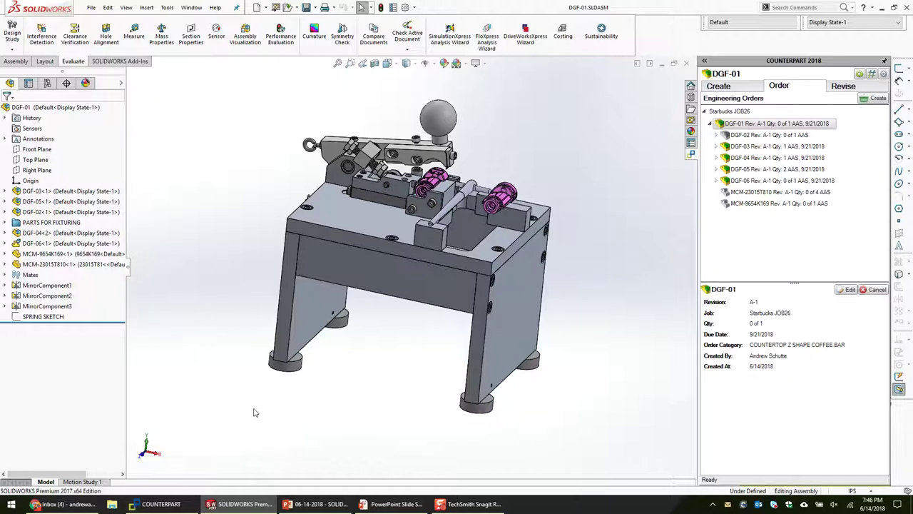
key("Left")
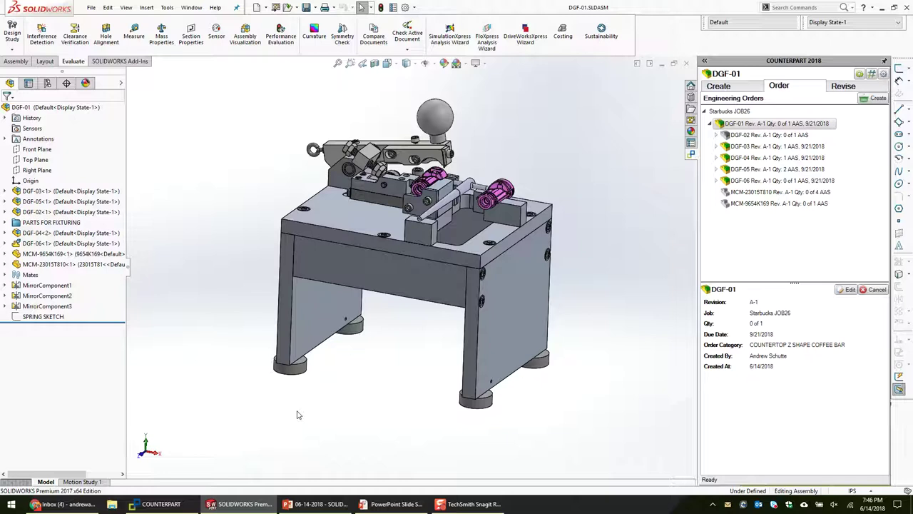
left_click(161, 504)
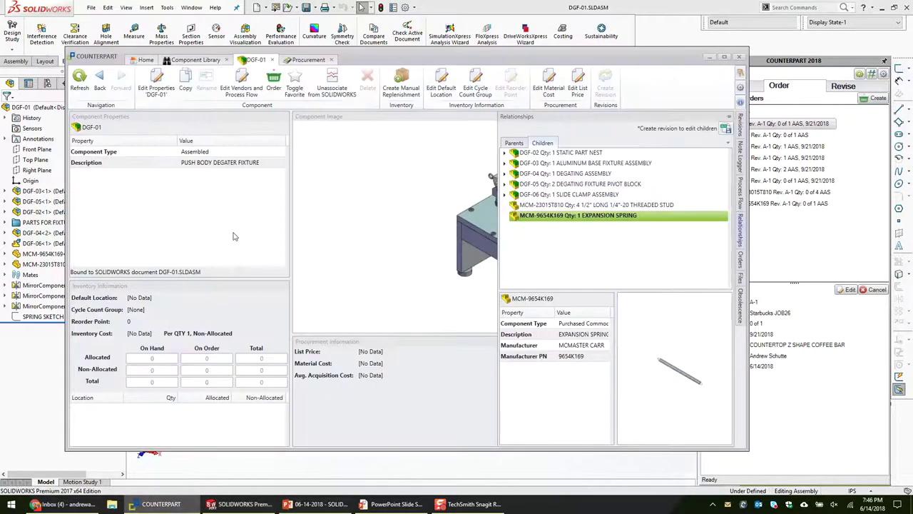
Search Engineering Orders filtered to the Starbucks JOB26 job and select the DGF-01 Rev. A-1 order.
left_click(146, 60)
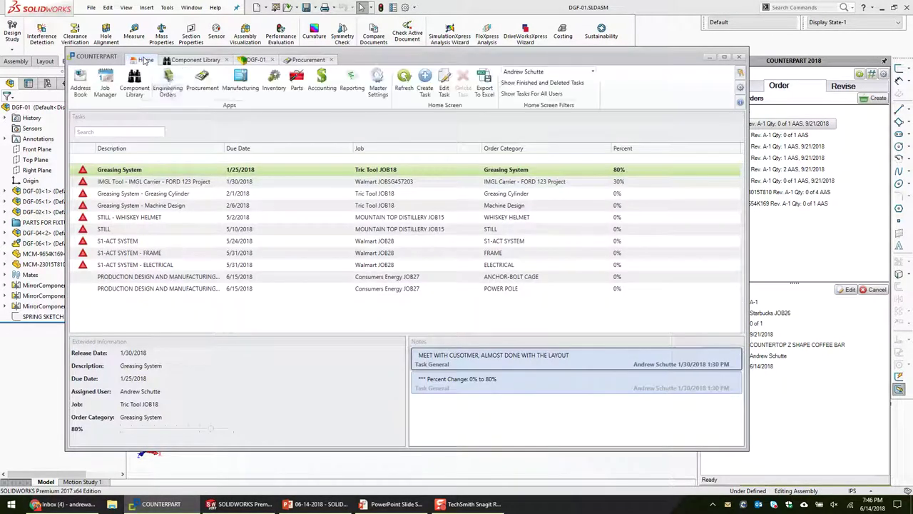
left_click(179, 94)
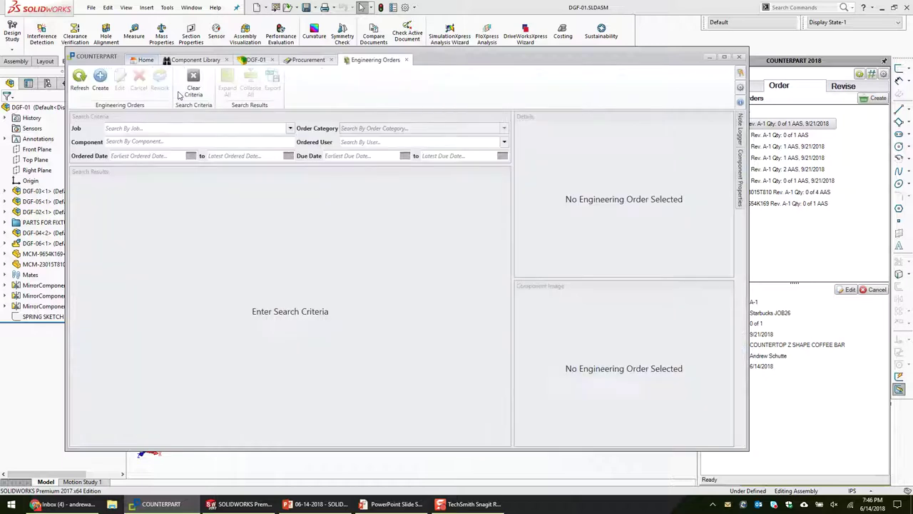
left_click(192, 127)
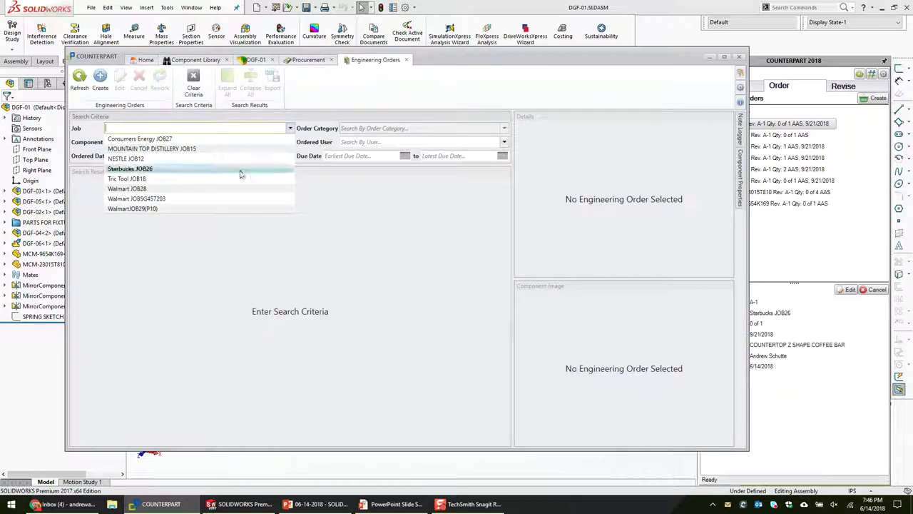
left_click(204, 168)
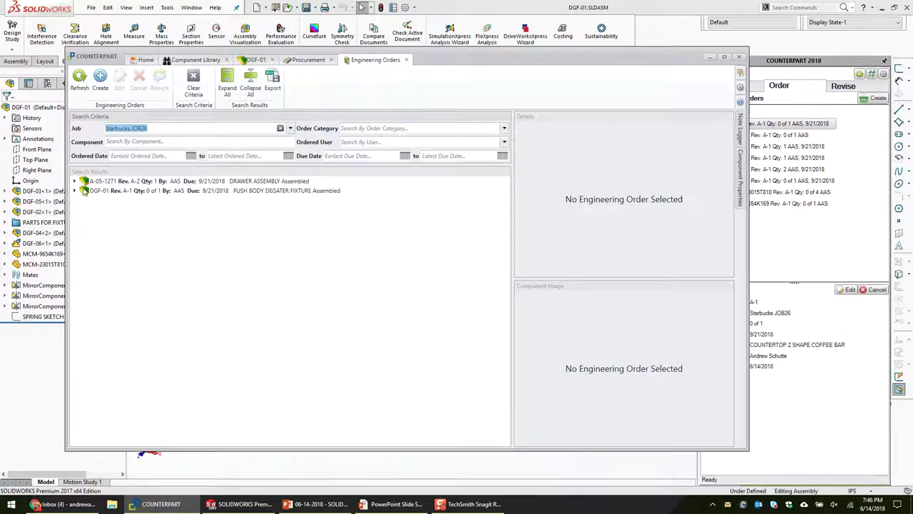
left_click(100, 191)
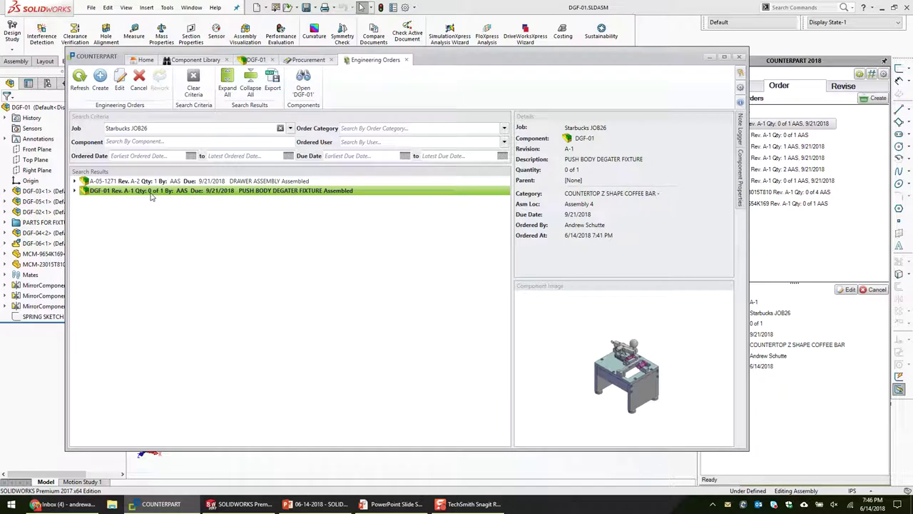
Expand DGF-01 into its sub-orders and view the DGF-02 static part nest details.
key("super+plus")
key("super+plus")
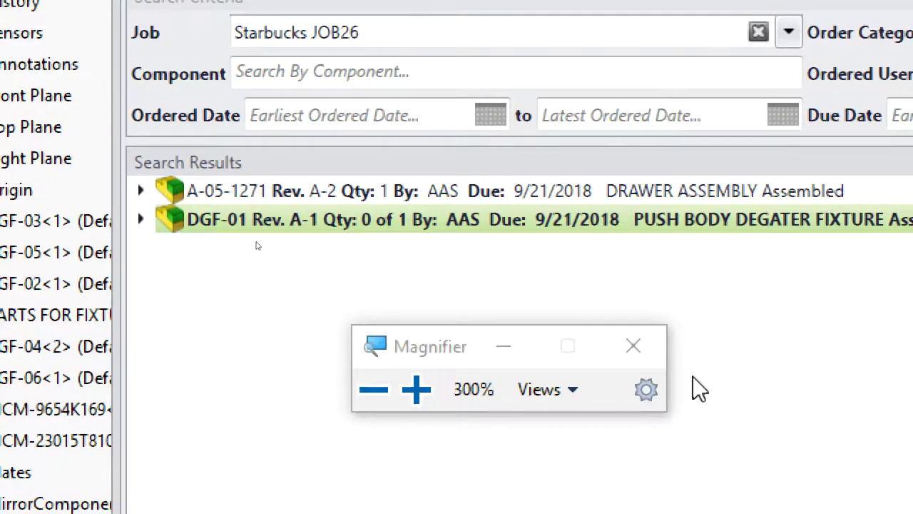
key("super+minus")
key("super+minus")
key("super+Escape")
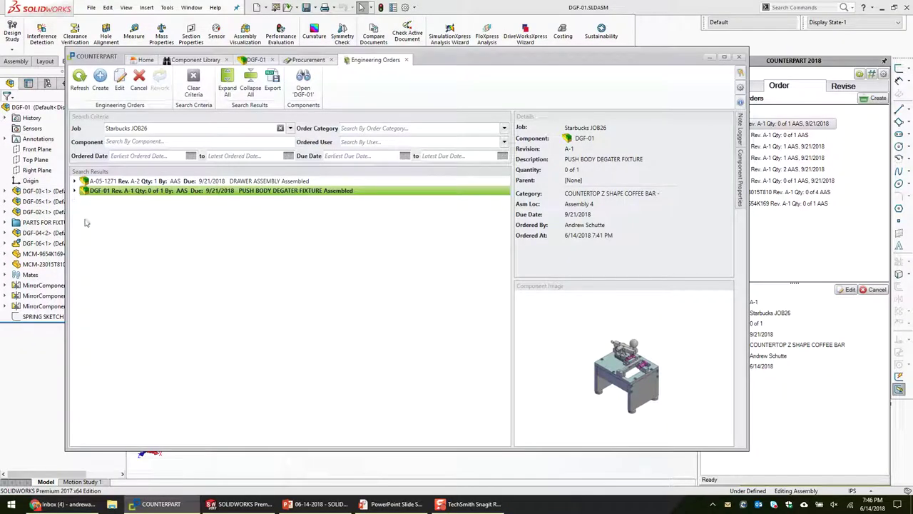
left_click(83, 191)
left_click(111, 201)
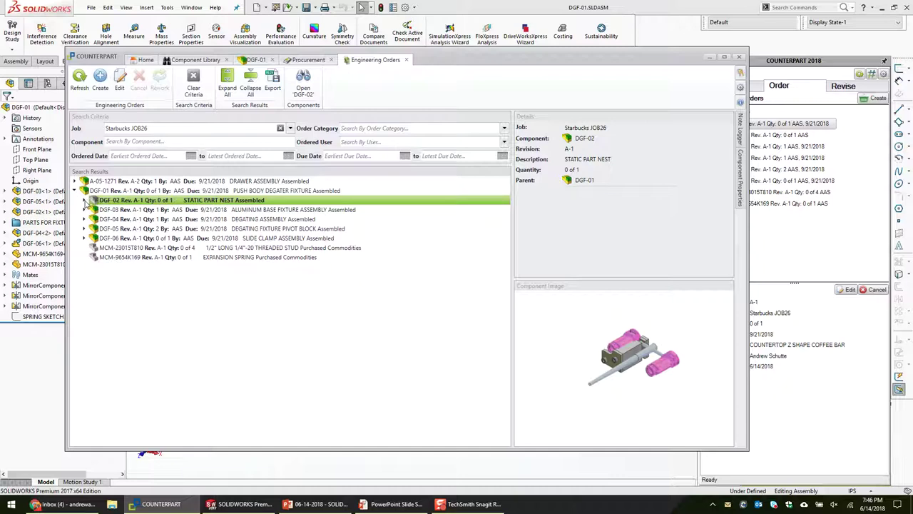
Expand DGF-02 and review its parts, including the PBDF-002-0 end retainer and MCM-91864A024 screw.
left_click(84, 201)
left_click(163, 248)
left_click(175, 238)
left_click(178, 228)
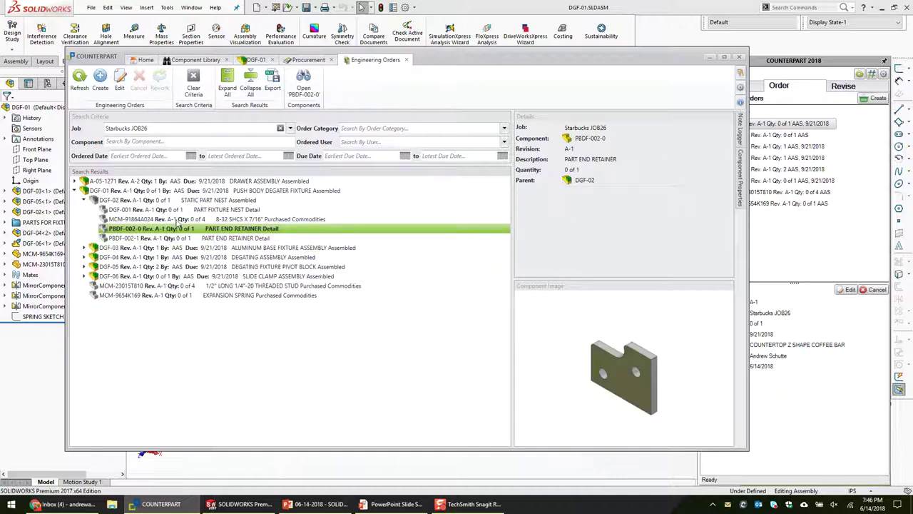
left_click(178, 219)
left_click(179, 209)
left_click(118, 286)
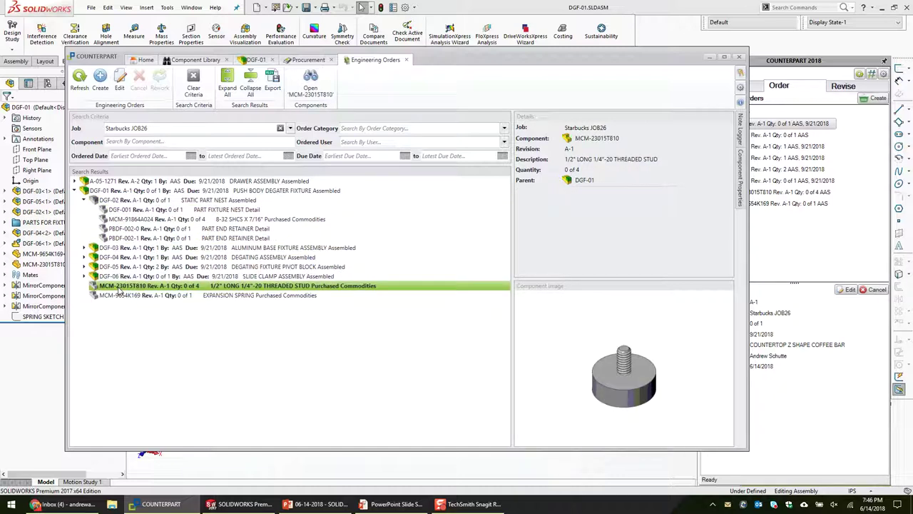
Expand DGF-06 to see its MCM-6203K650 linear slide, then review the DGF-05, DGF-04 and DGF-03 orders.
left_click(125, 276)
left_click(85, 276)
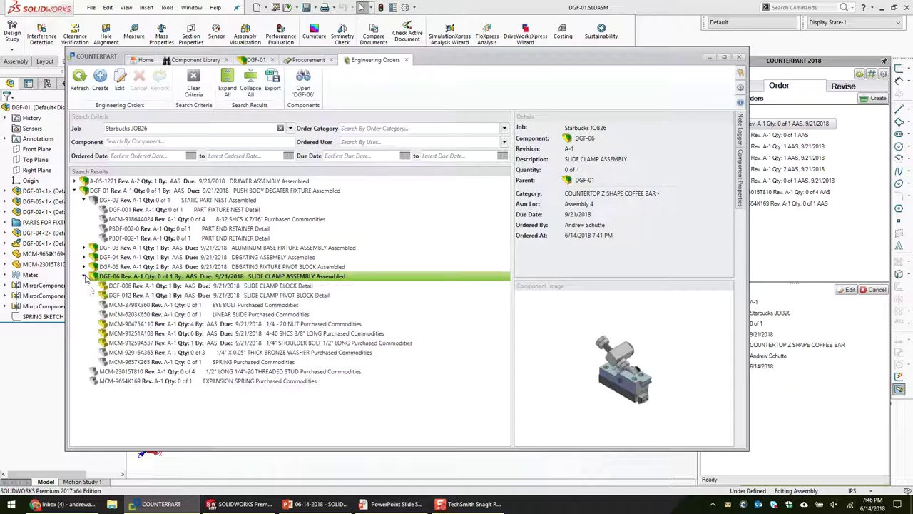
left_click(129, 314)
left_click(132, 276)
left_click(132, 266)
left_click(136, 257)
left_click(138, 248)
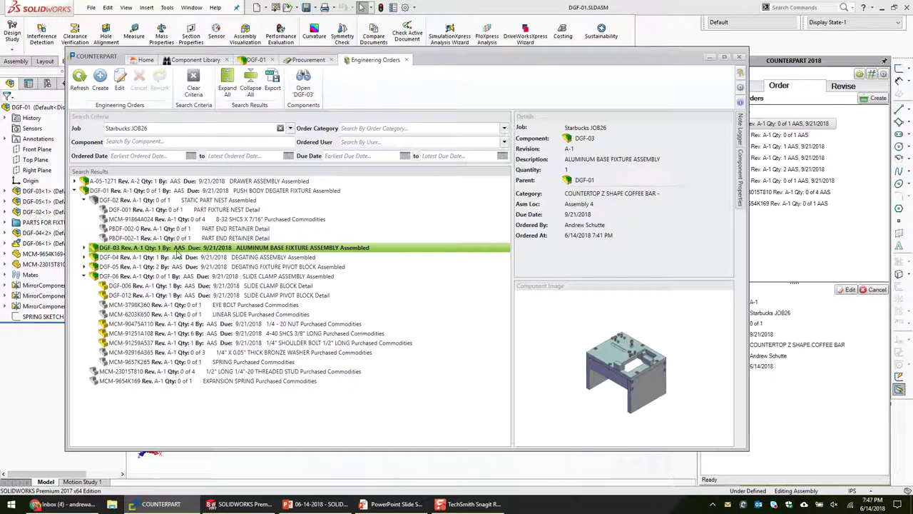
left_click(533, 12)
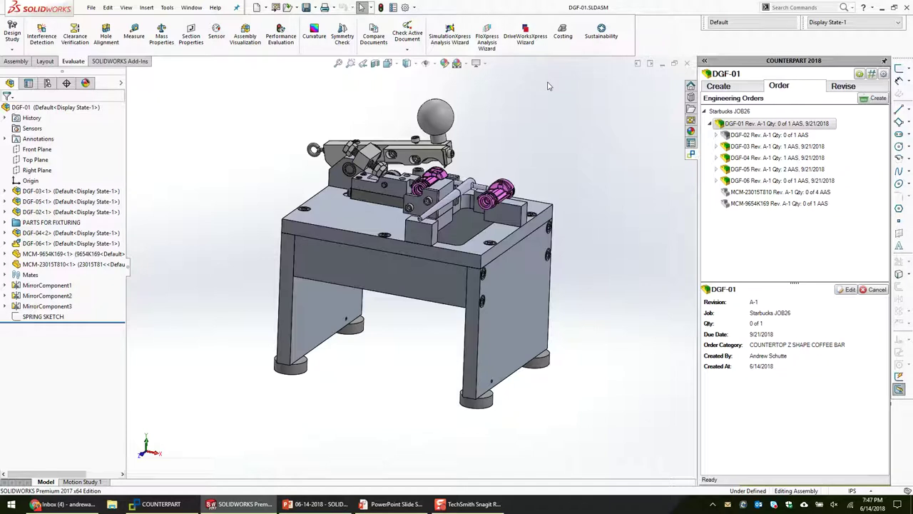
Open Procurement's list of assemblies to process, then widen the add-in component tree in SOLIDWORKS.
left_click(162, 504)
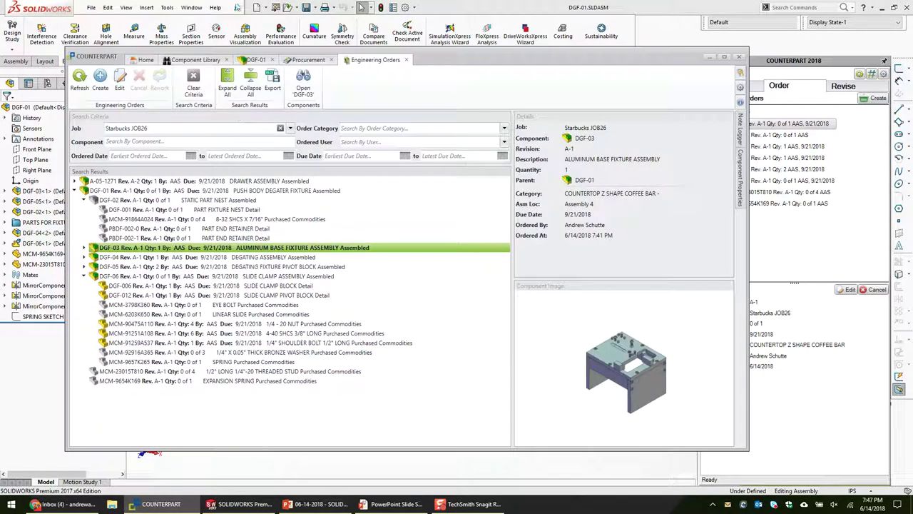
left_click(308, 60)
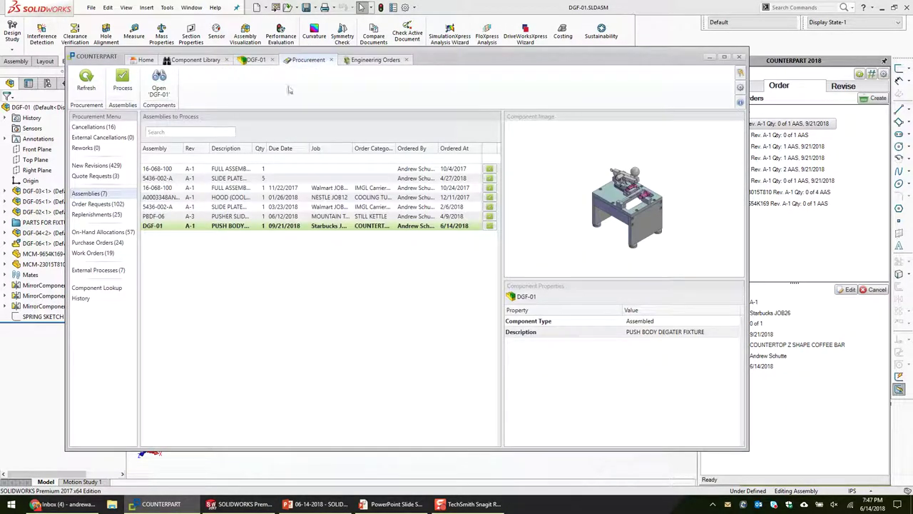
left_click(807, 219)
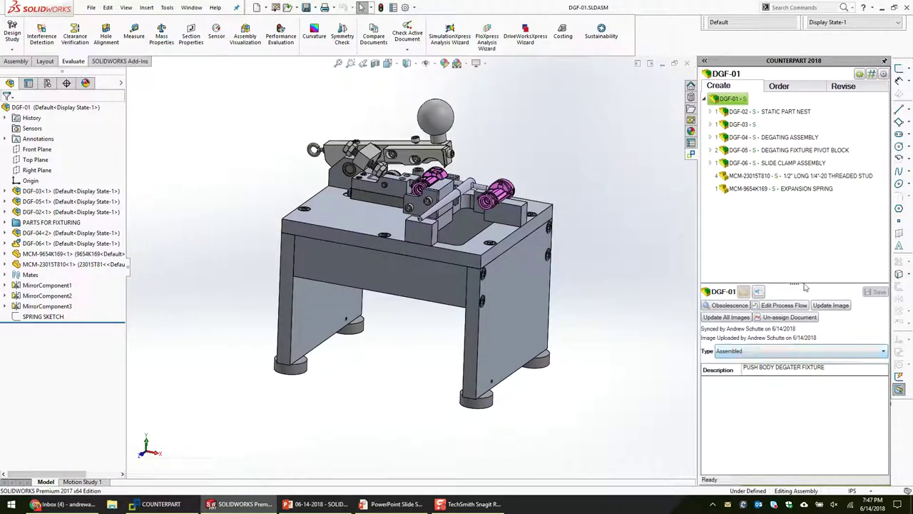
left_click_drag(803, 283, 796, 220)
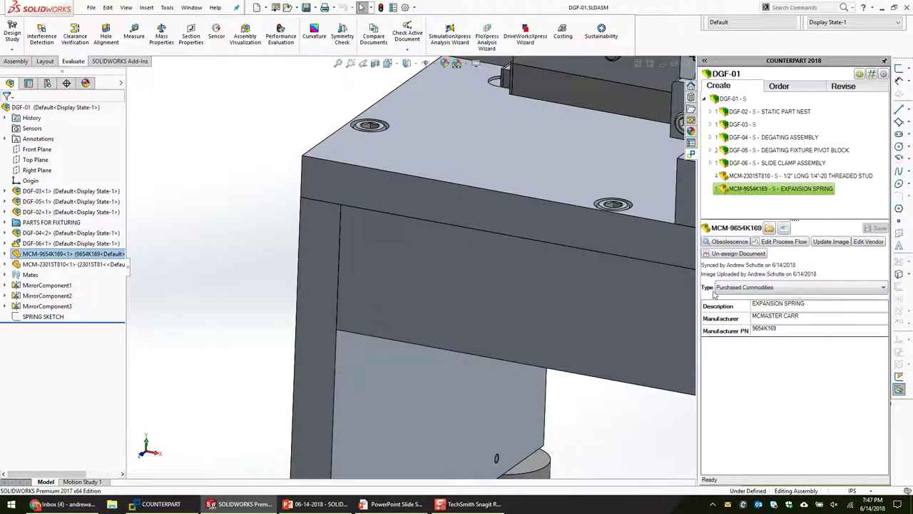
Select the MCM-23015T810 stud, DGF-006 block and DGF-06 assembly, then start processing DGF-01.
left_click(756, 177)
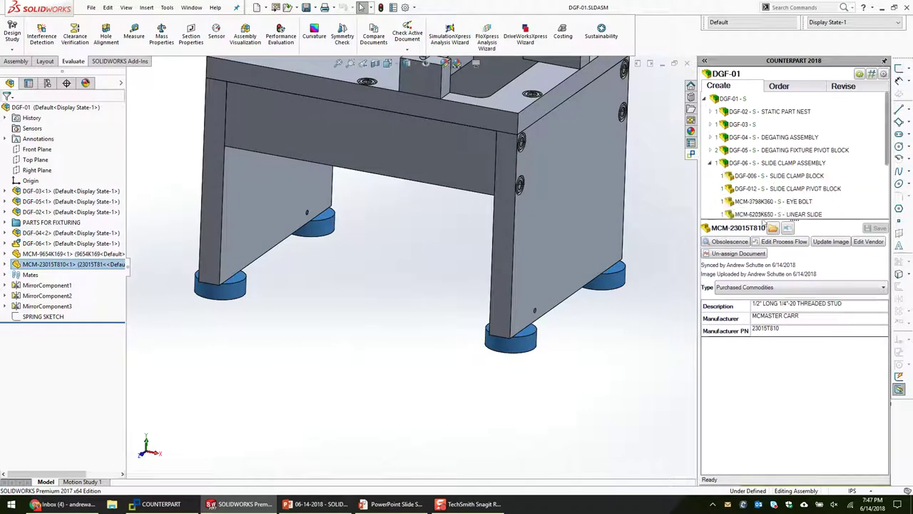
left_click(758, 177)
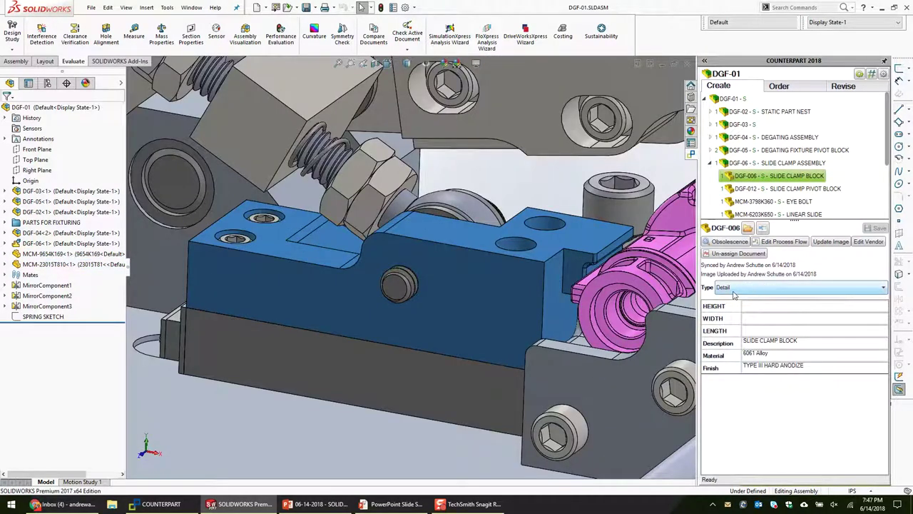
left_click(765, 165)
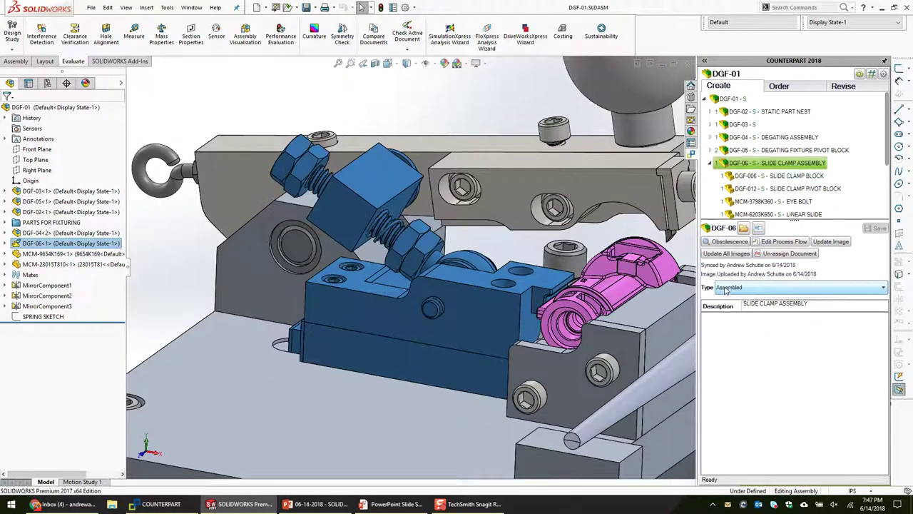
left_click(189, 505)
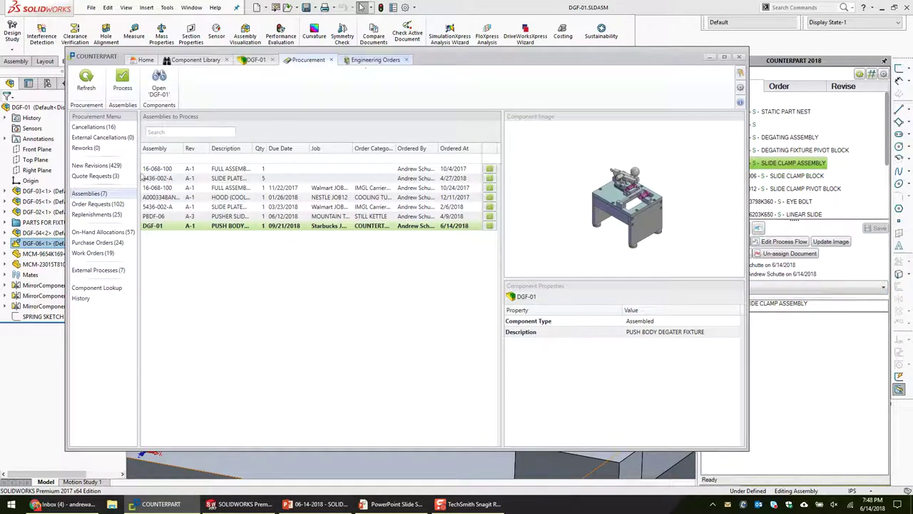
left_click(122, 80)
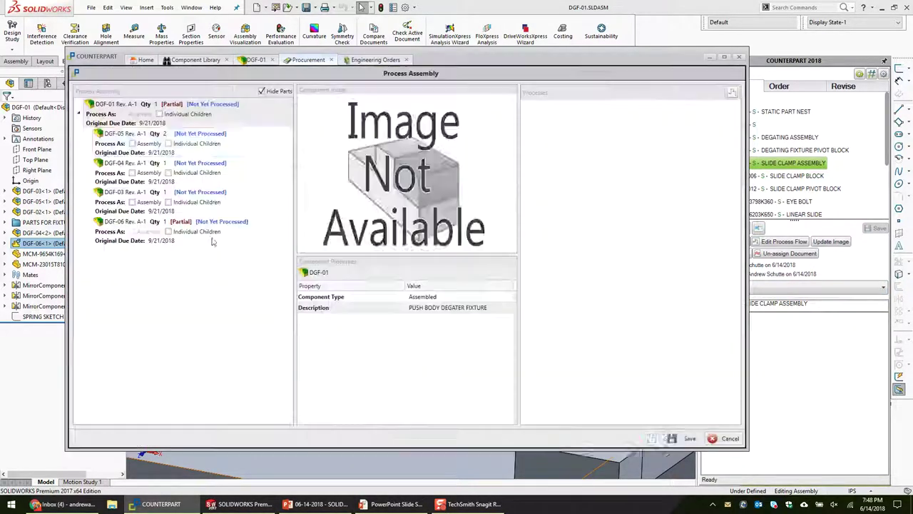
Uncheck Hide Parts, review the MCM-2938T360 bearing and DGF-005 pivot block, and set DGF-01 to Individual Children.
left_click(262, 91)
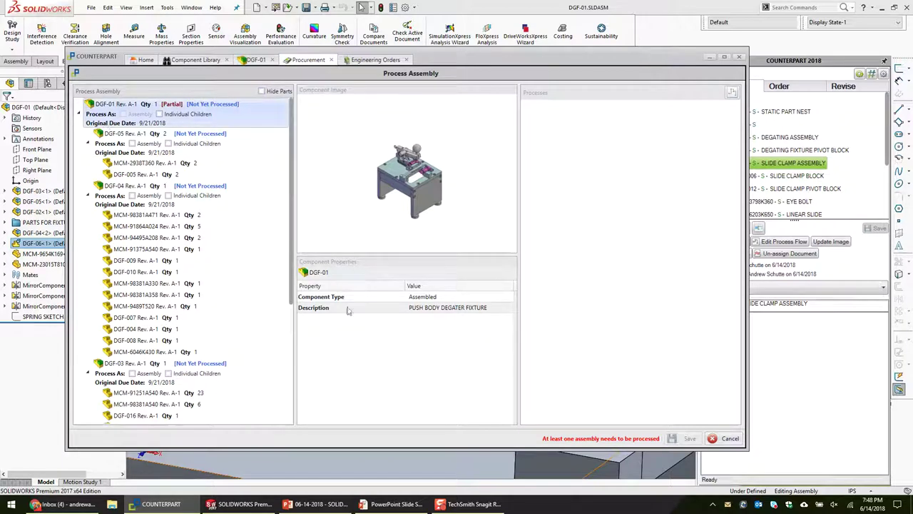
left_click(130, 165)
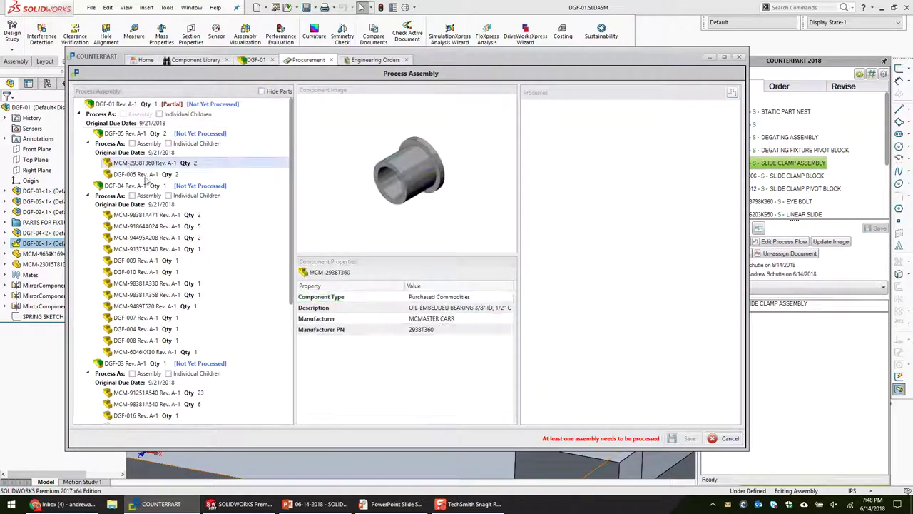
left_click(196, 174)
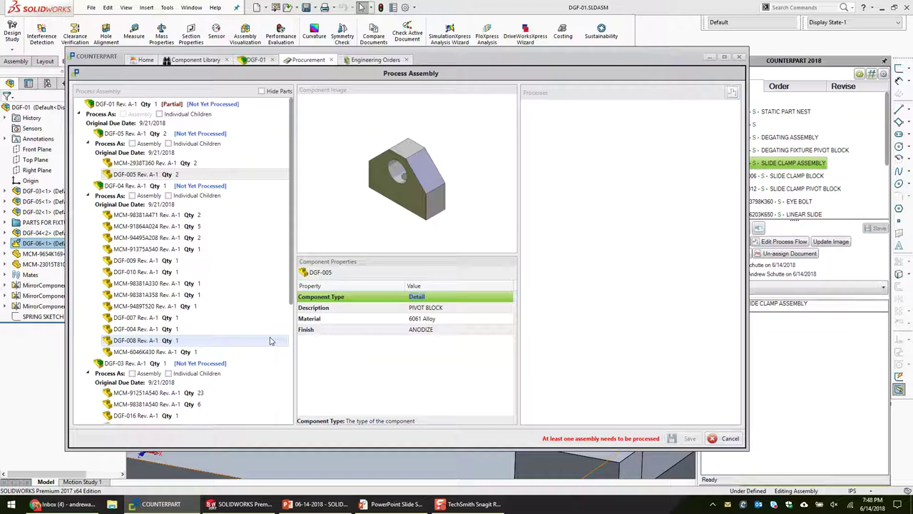
left_click(79, 115)
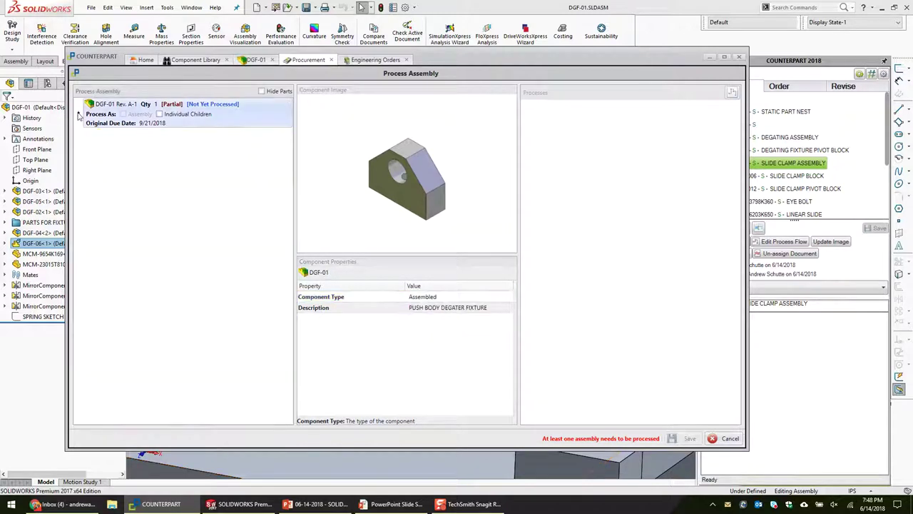
left_click(159, 115)
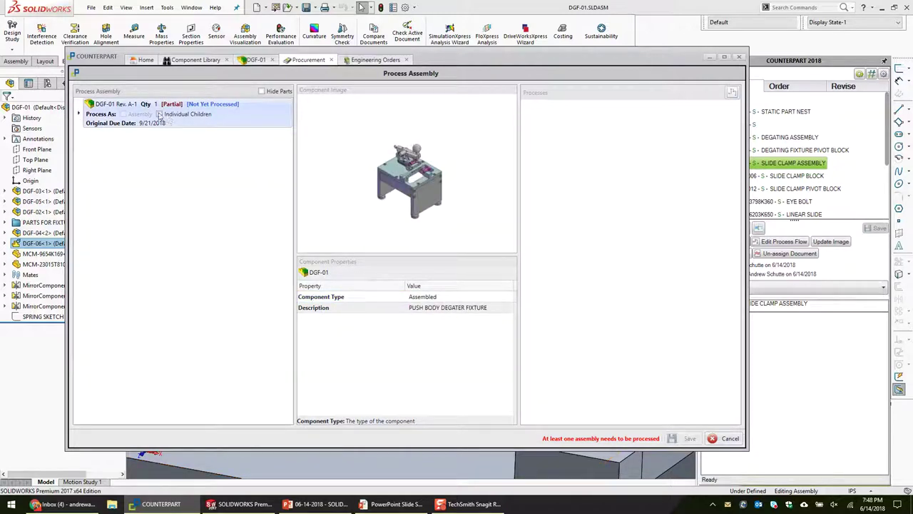
left_click(78, 114)
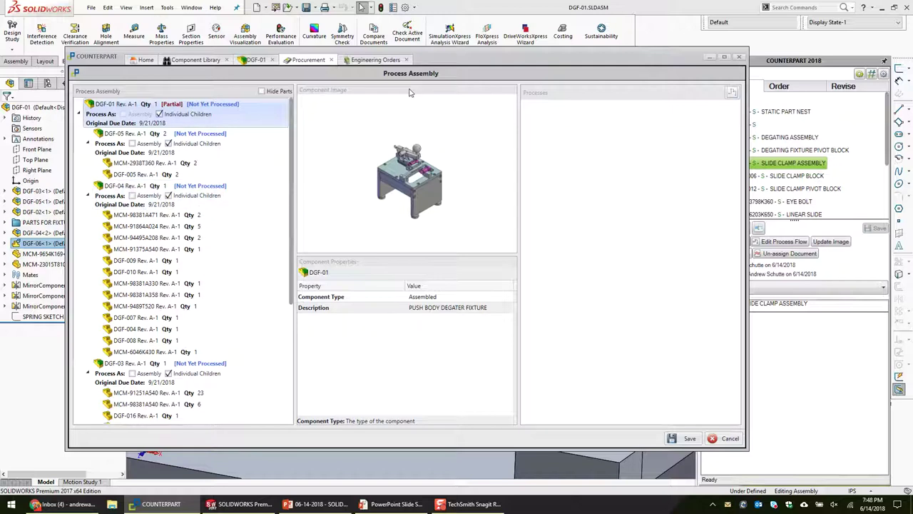
left_click(143, 59)
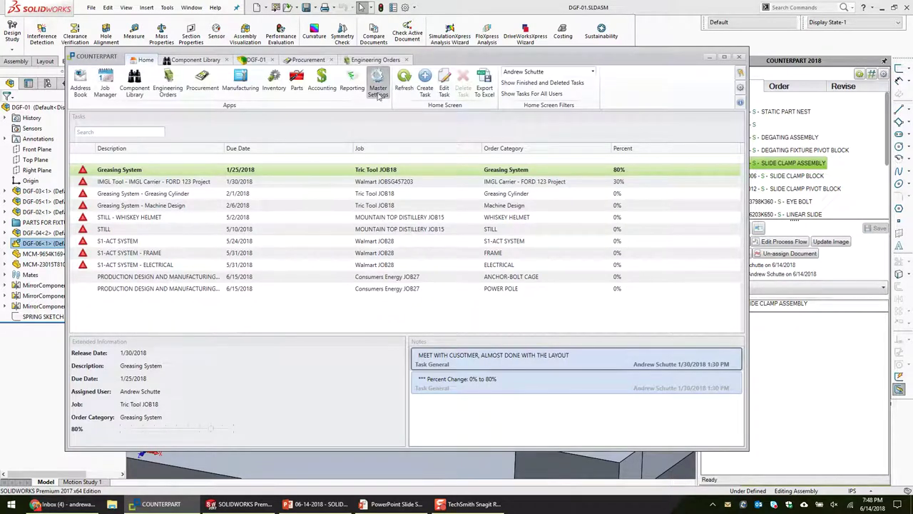
In Master Settings > Component Types, start a new type named 'WHATEVER YOU WANT' and cancel it.
left_click(378, 89)
left_click(93, 293)
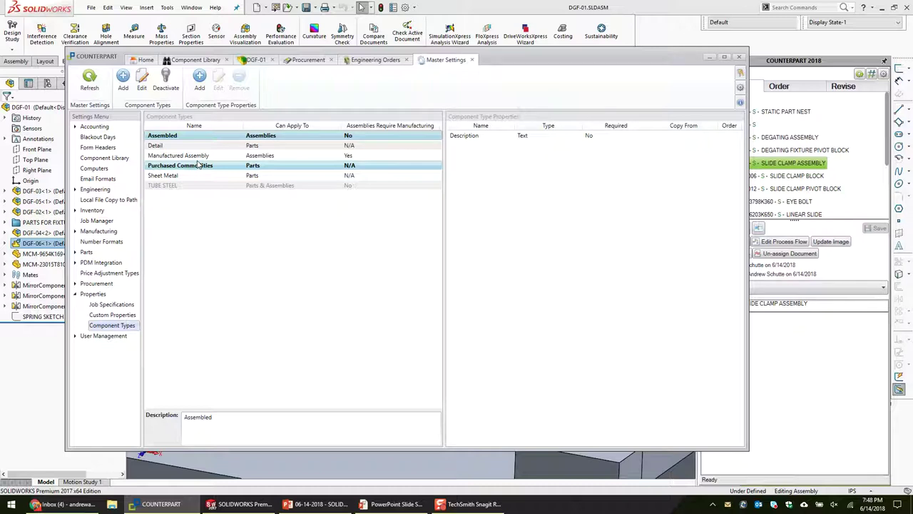
left_click(122, 79)
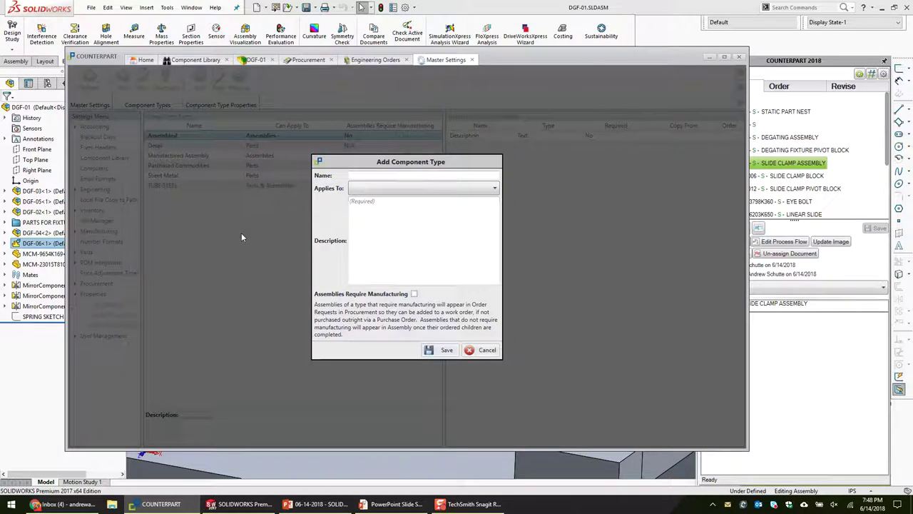
type("WHATEVER YOU WANT")
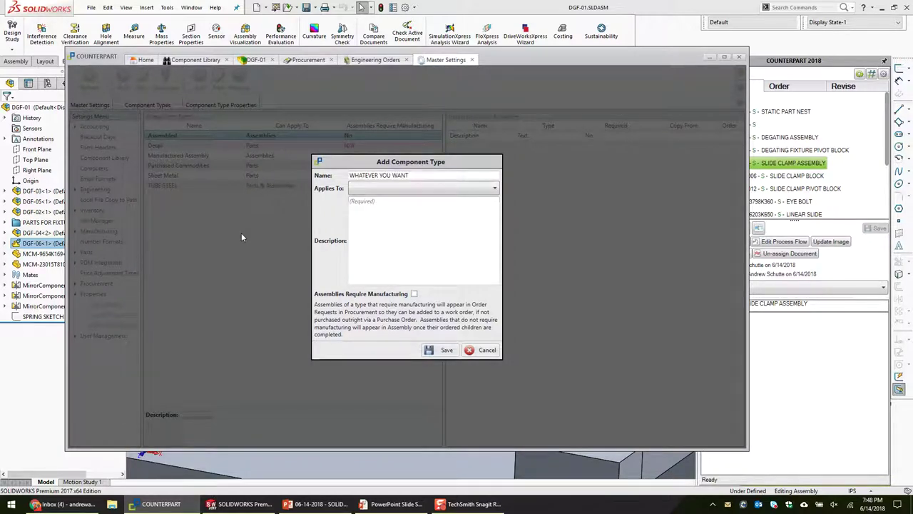
key("Escape")
Review the Detail, Sheet Metal and Purchased Commodities type properties, ending on Manufacturer PN.
left_click(368, 165)
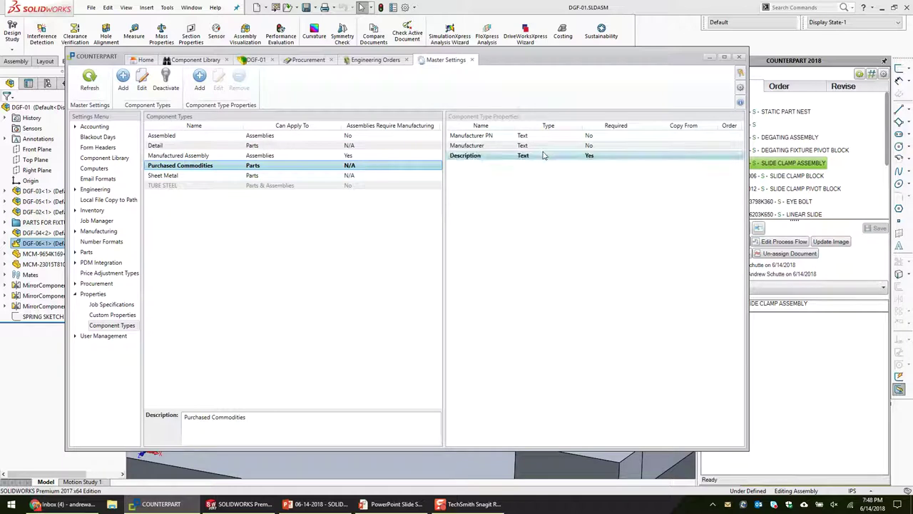
left_click(190, 150)
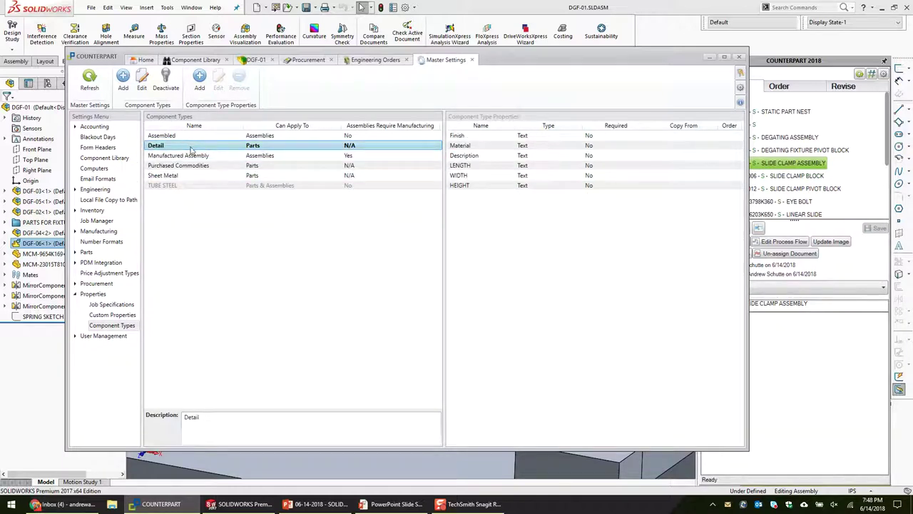
left_click(516, 154)
left_click(207, 175)
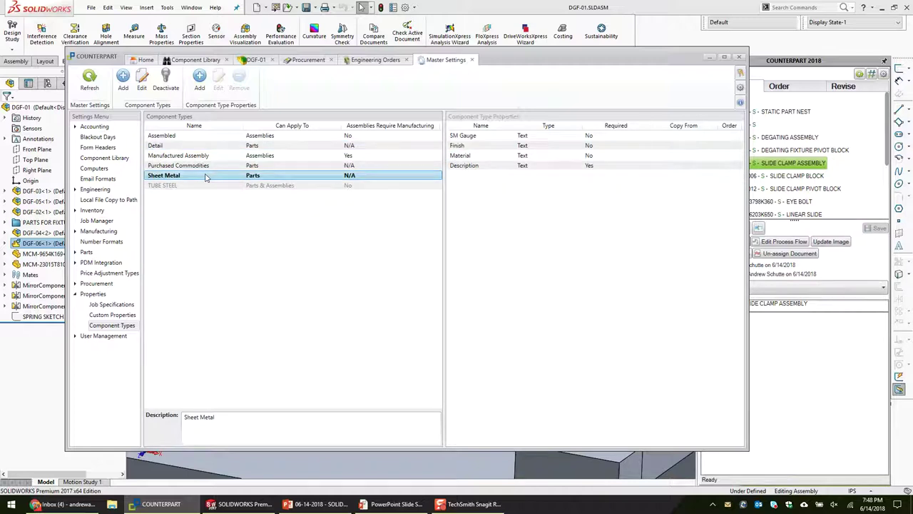
left_click(500, 137)
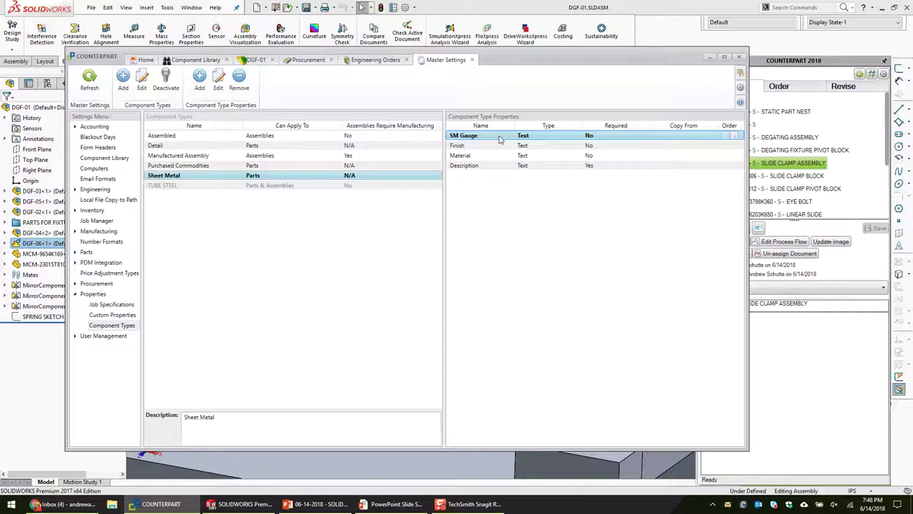
key("Up")
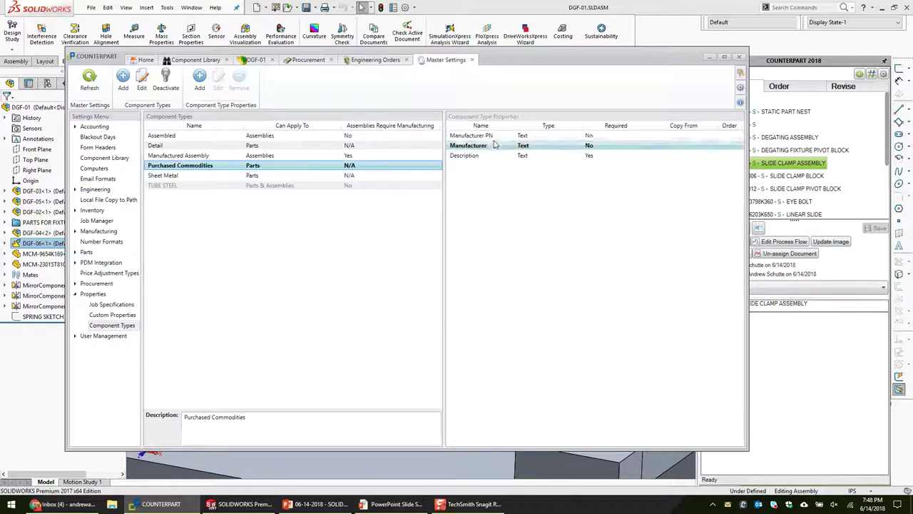
left_click(518, 137)
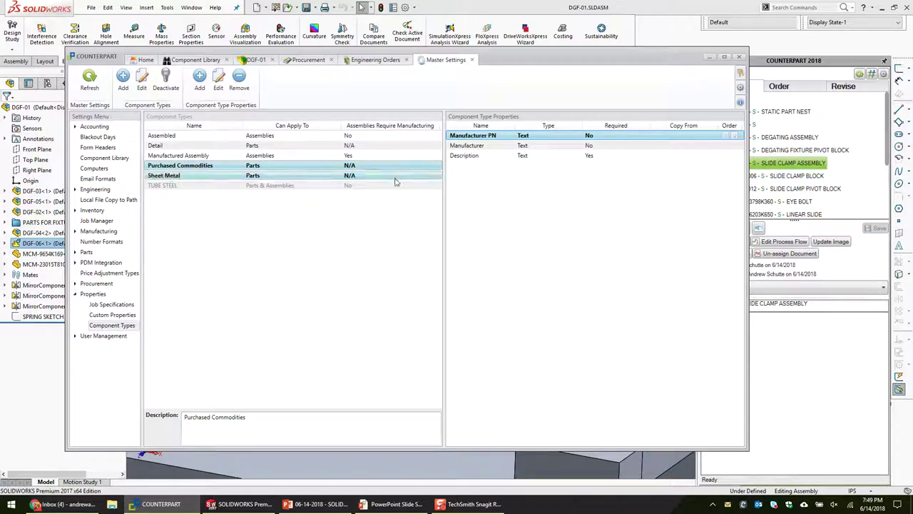
left_click(457, 10)
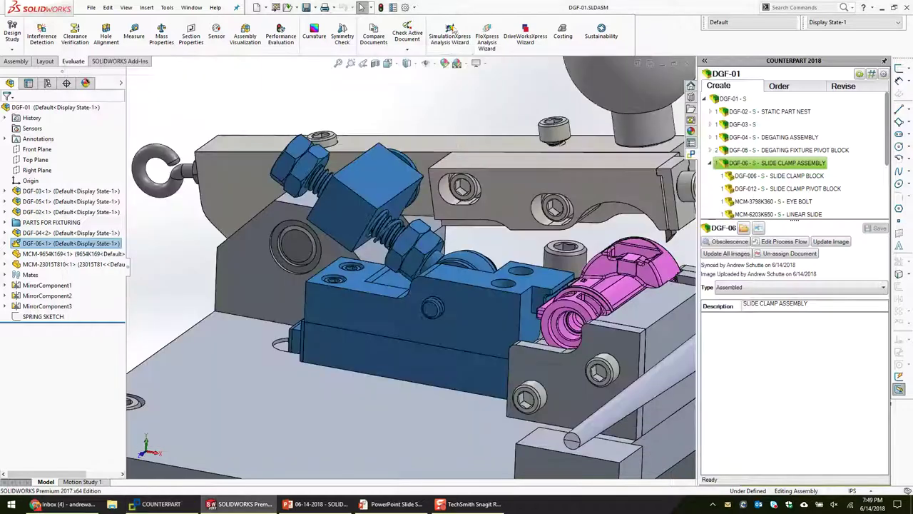
Clear the slide clamp selection and zoom out over the whole fixture before switching back to COUNTERPART.
left_click(419, 110)
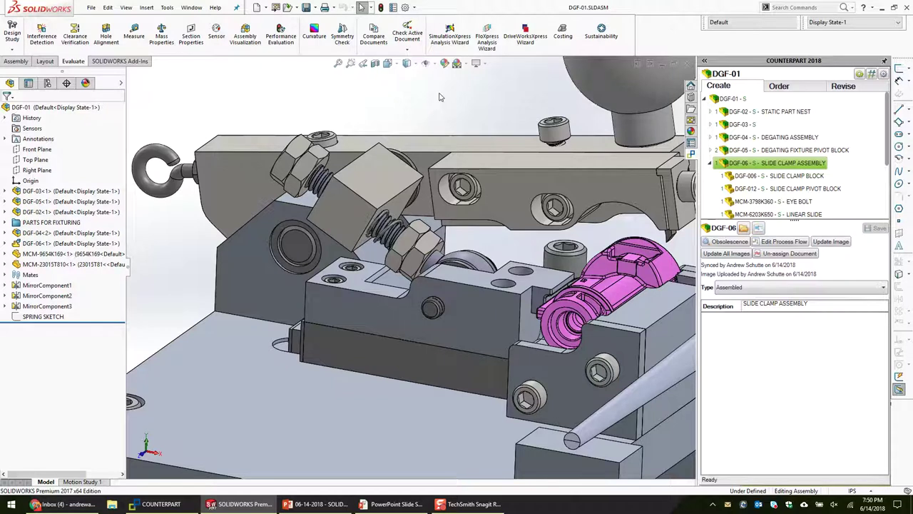
scroll(434, 129, "up", 5)
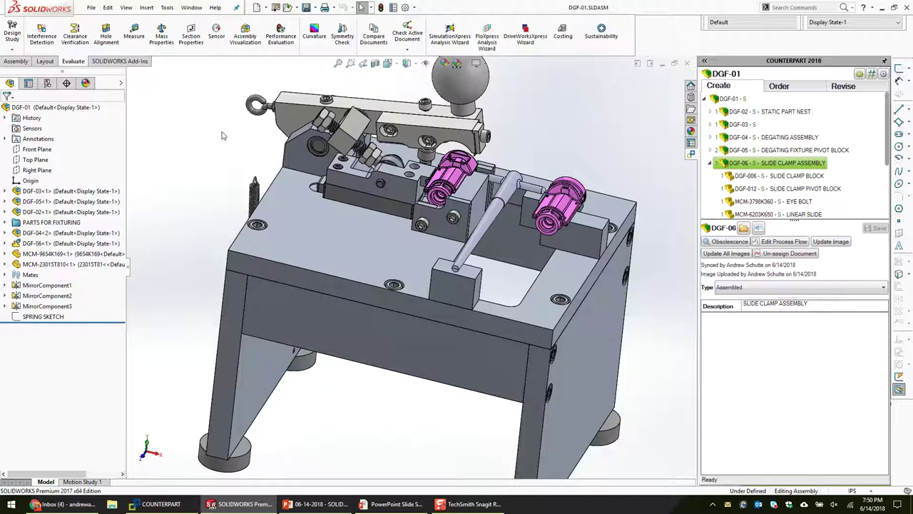
mouse_move(178, 507)
left_click(199, 465)
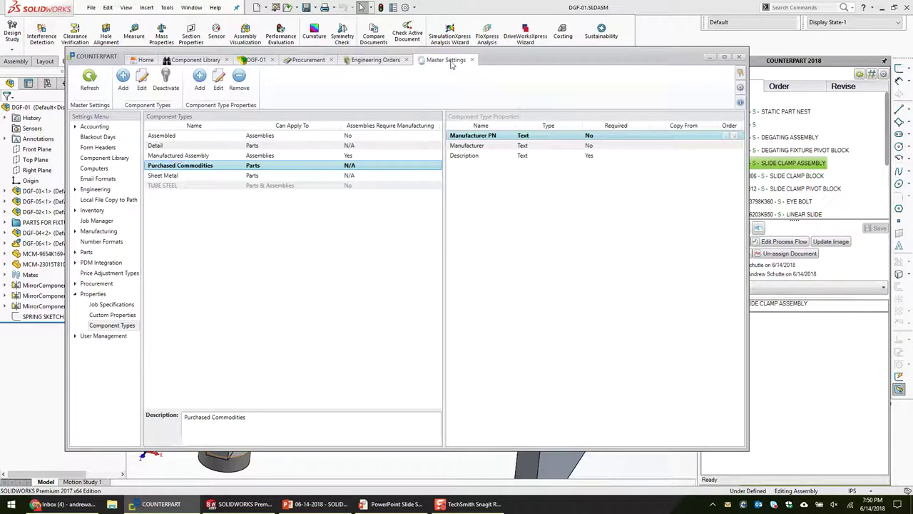
Close Master Settings and switch to Procurement, reopening DGF-01's Process Assembly dialog.
left_click(472, 59)
left_click_drag(438, 50, 441, 54)
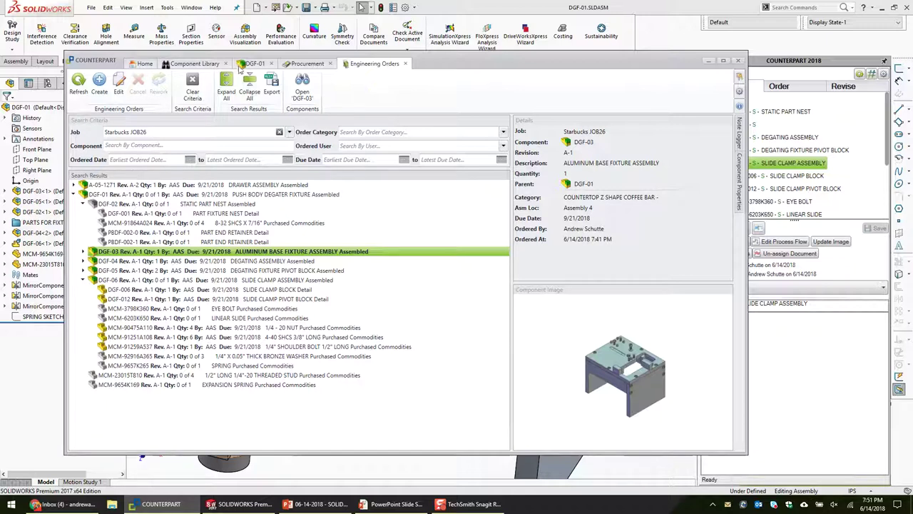
left_click(308, 64)
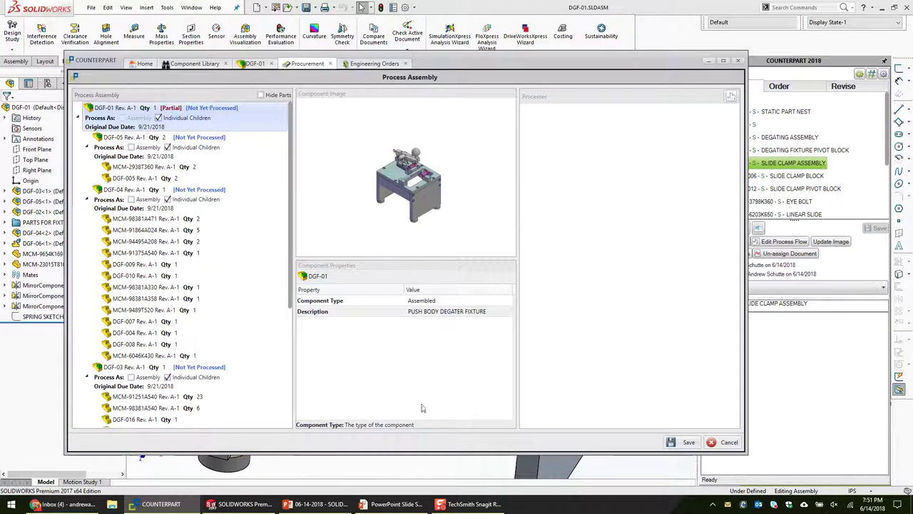
Save the DGF-01 assembly processing choices and show the Order Requests list.
scroll(200, 344, "down", 5)
left_click(680, 442)
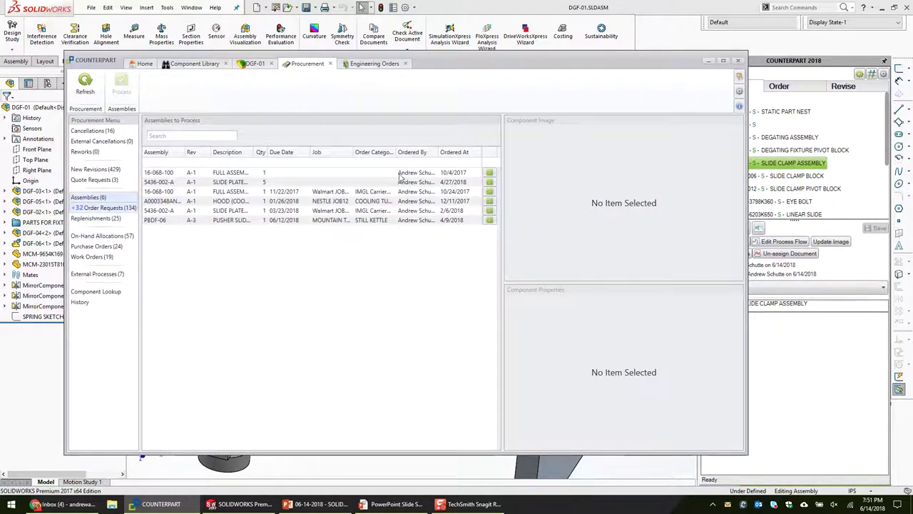
left_click(107, 208)
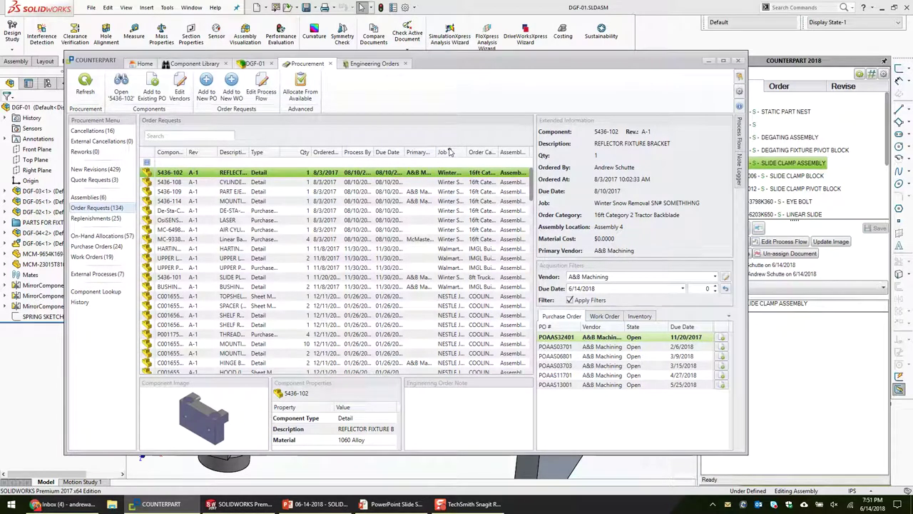
Filter order requests to Starbucks JOB26 and select the DGF-012 slide clamp pivot block request.
left_click(450, 152)
left_click(509, 220)
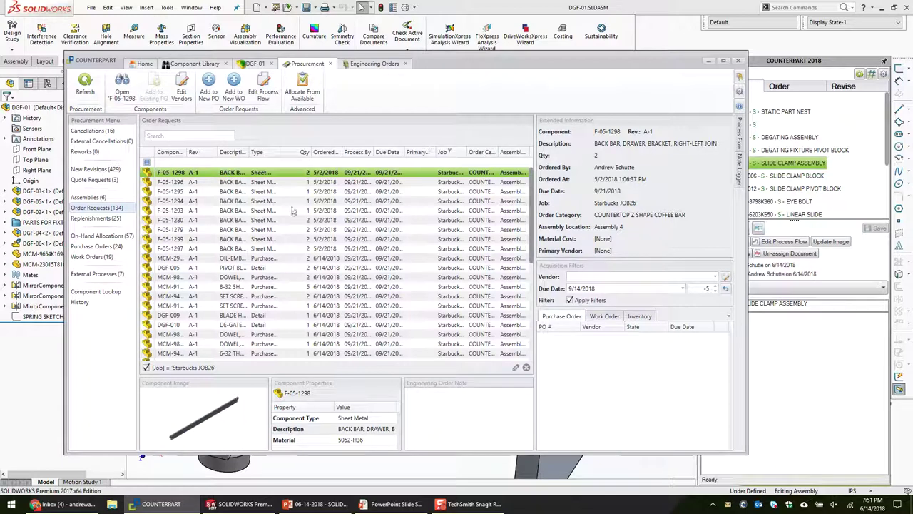
scroll(198, 284, "down", 5)
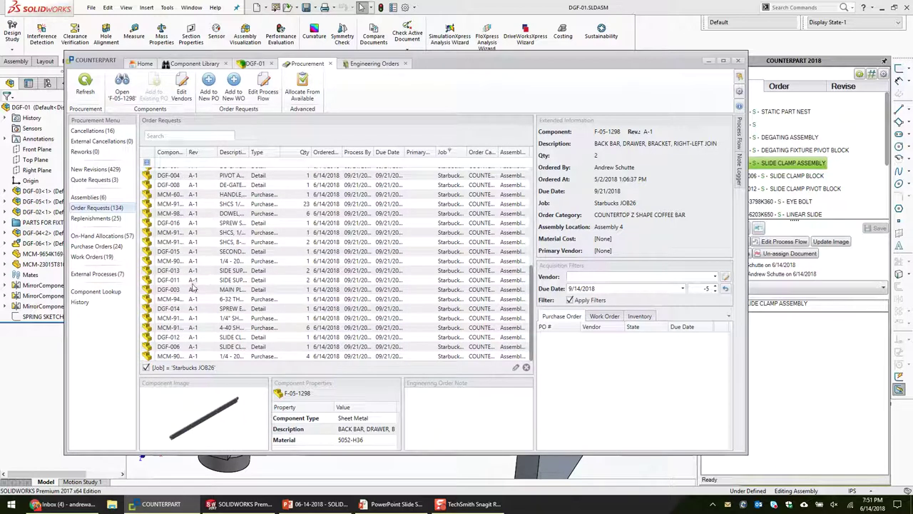
left_click(193, 338)
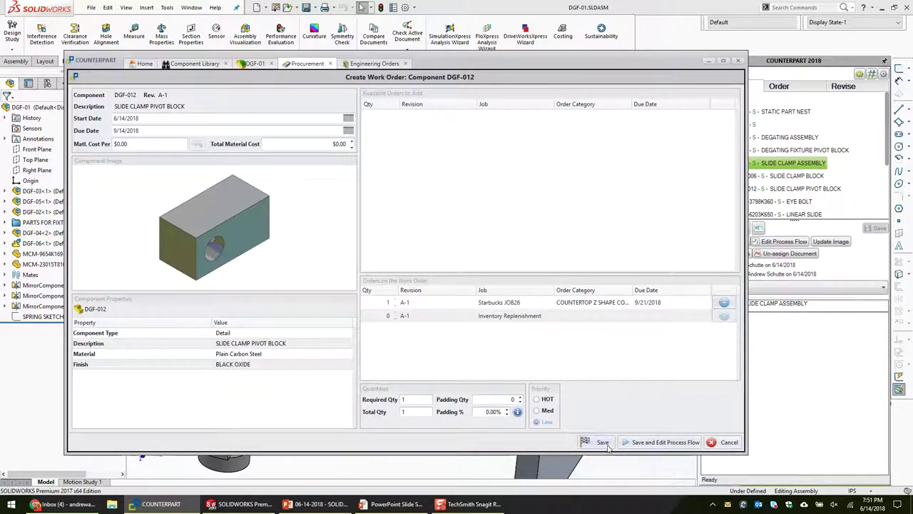
Save the new DGF-012 work order with a Bandsaw then Manual Mill process flow.
left_click(655, 444)
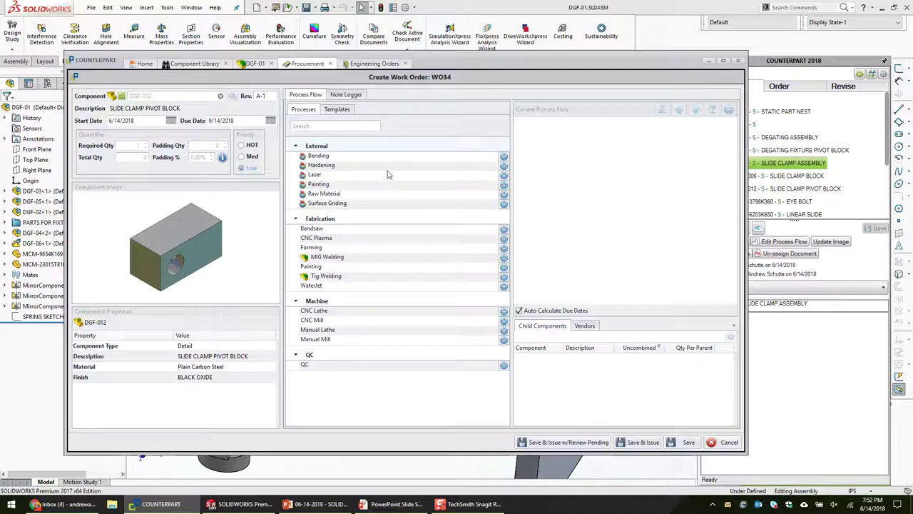
left_click(503, 229)
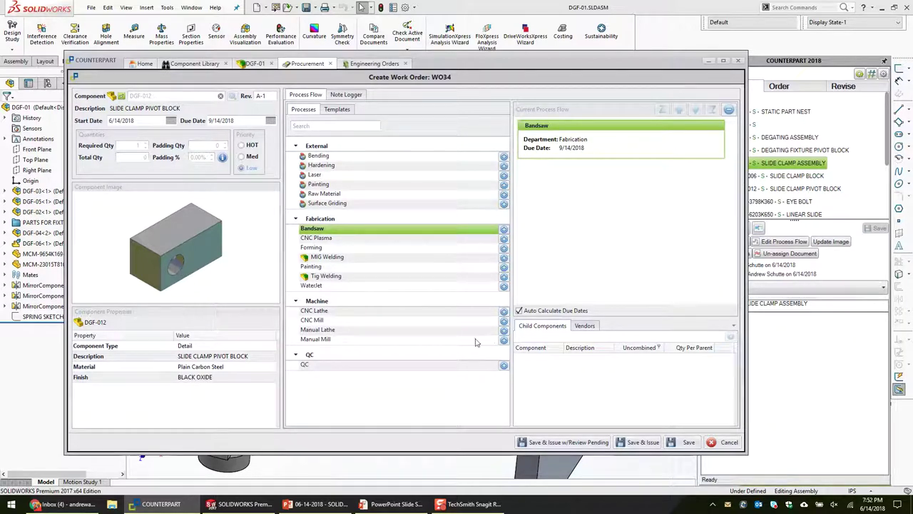
left_click(504, 340)
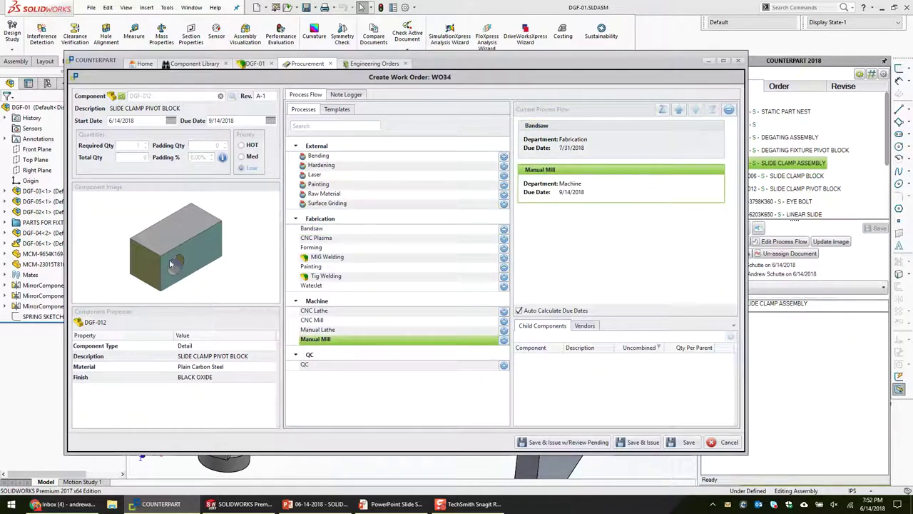
Save and issue WO34, decline the process flow update, and return to the Home task list.
left_click(637, 441)
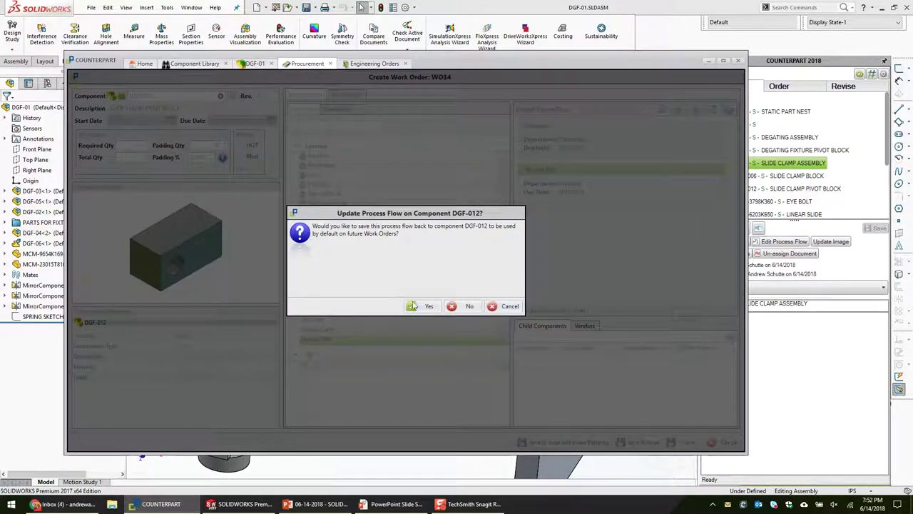
left_click(508, 306)
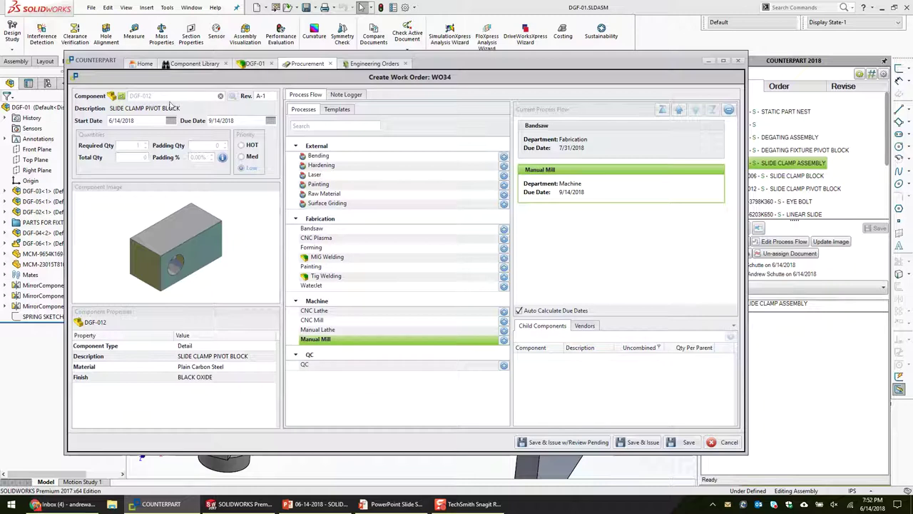
left_click(147, 63)
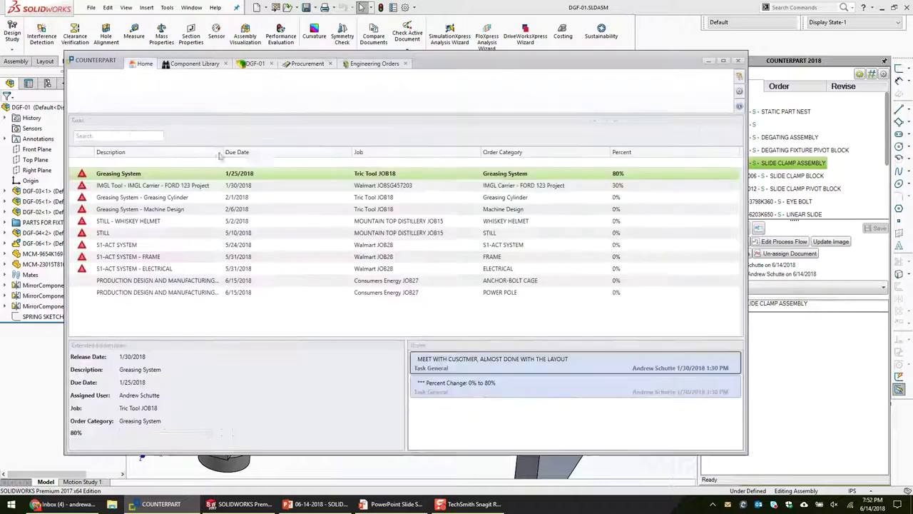
Search the Manufacturing open processes for DGF-012, correcting the typed part number.
left_click(237, 97)
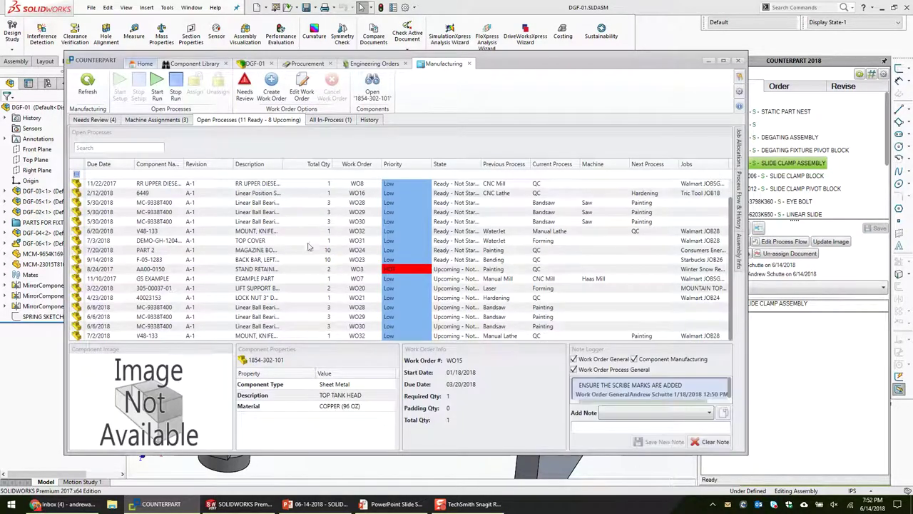
left_click(105, 149)
type("D")
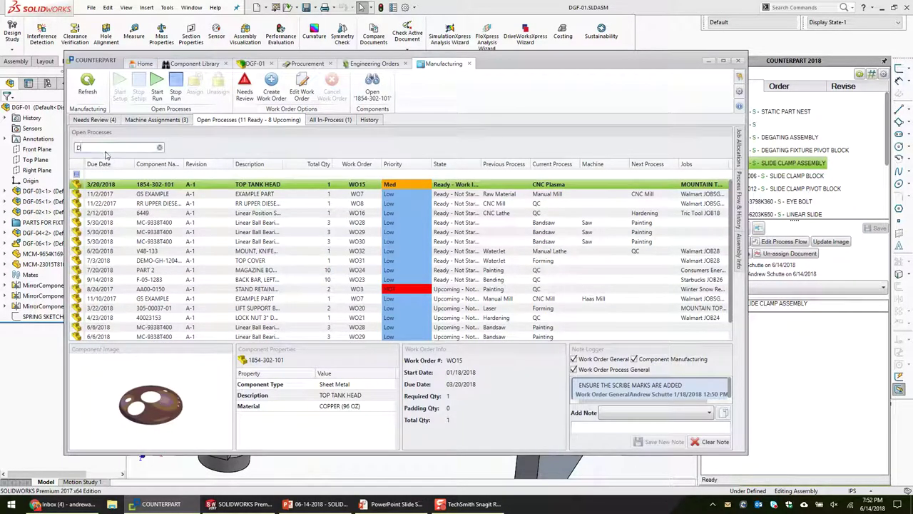
type("GF-12")
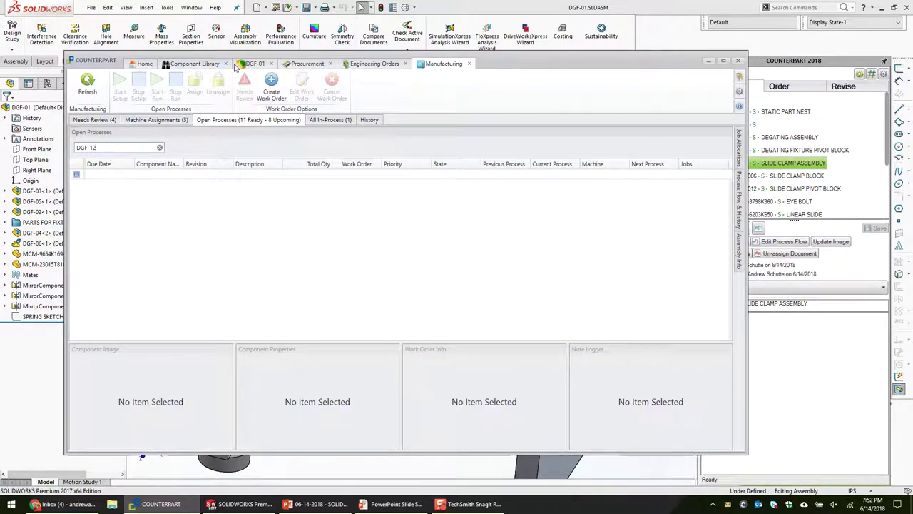
left_click(194, 64)
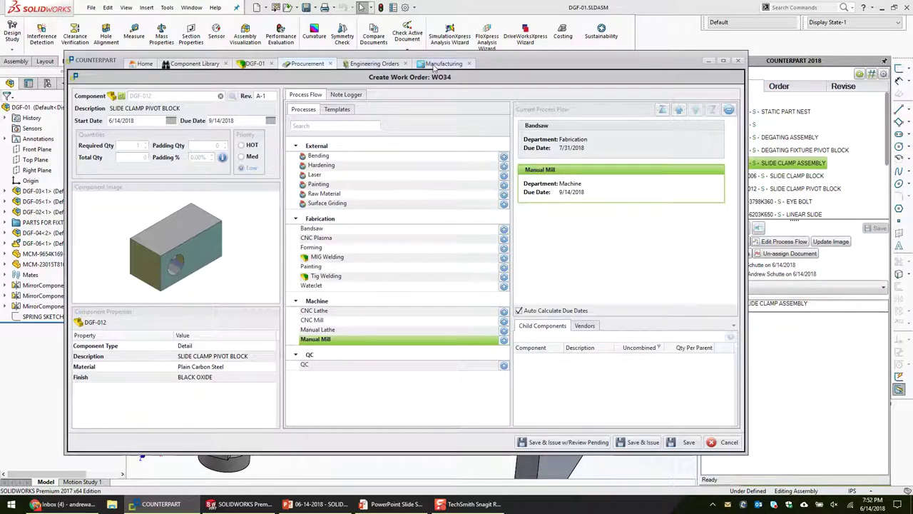
left_click(442, 64)
left_click(90, 148)
type("012")
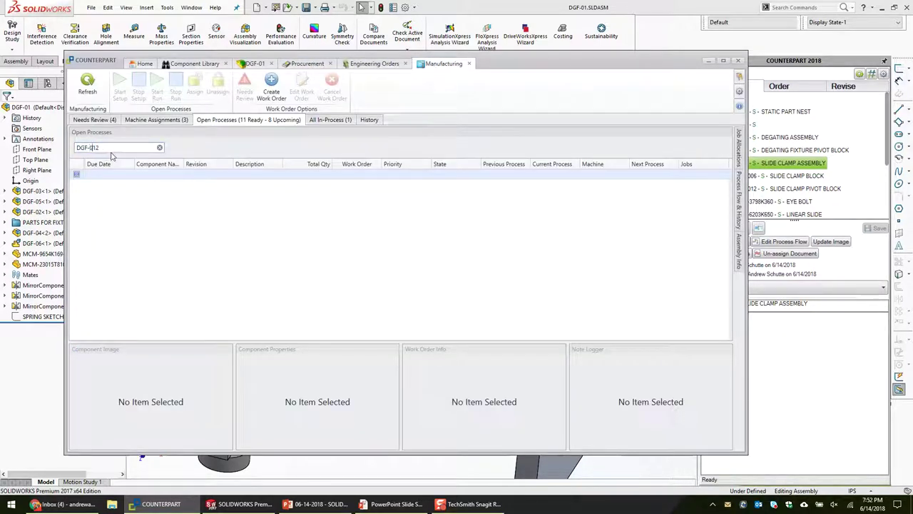
Issue WO34, keep its flow as DGF-012's default, and refresh the open processes.
left_click(317, 64)
left_click(644, 442)
left_click(428, 306)
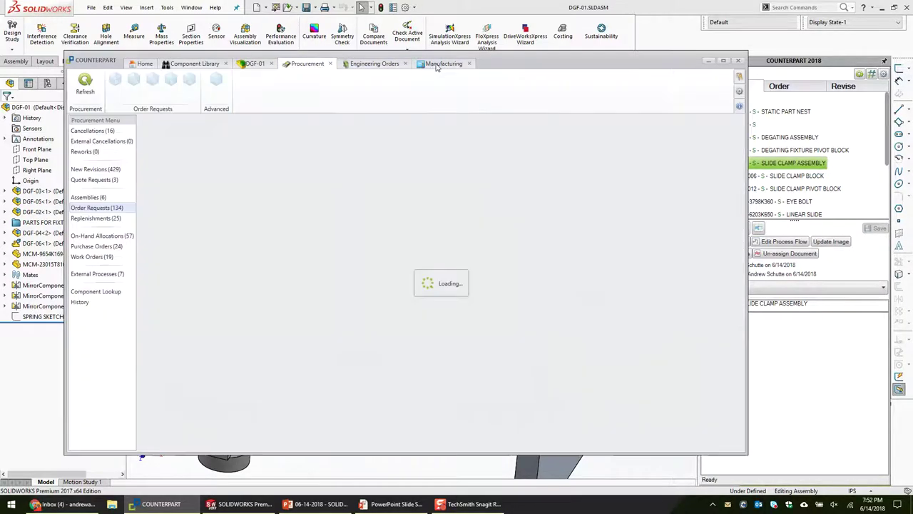
left_click(441, 63)
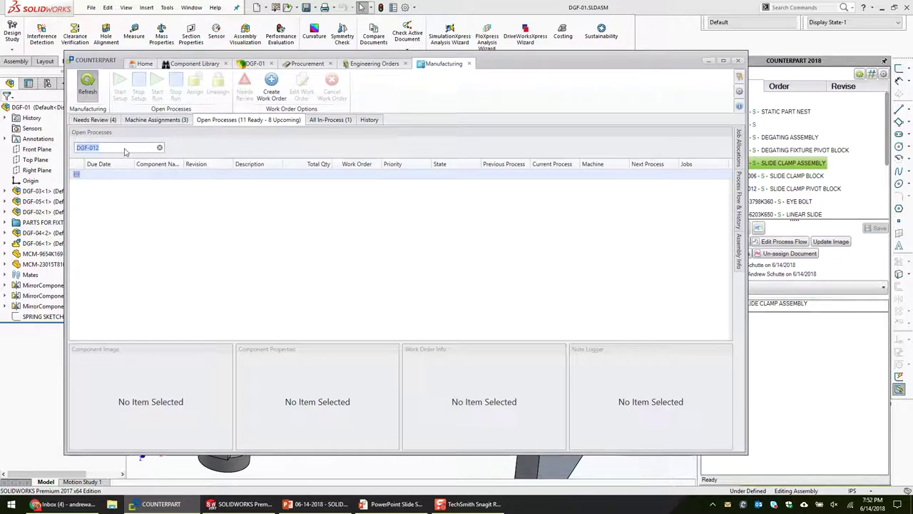
left_click(146, 194)
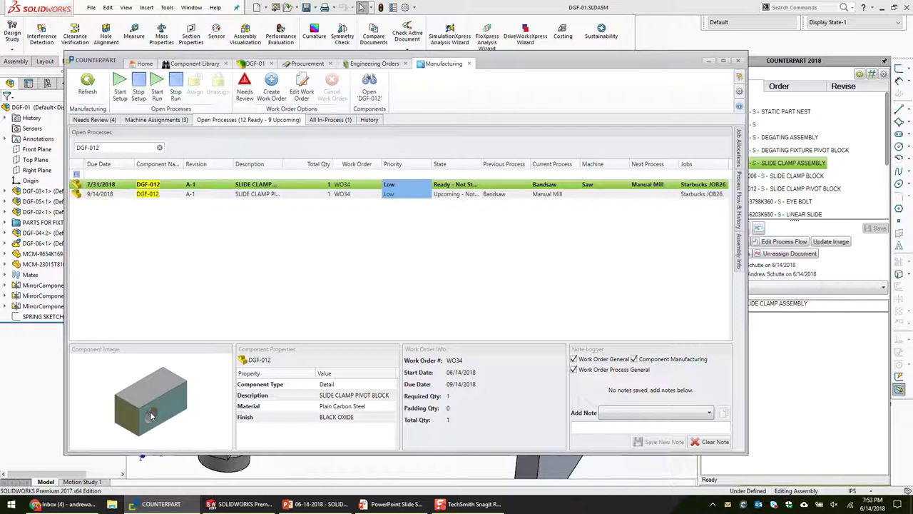
Select the Manual Mill row due 9/14/2018 and enlarge the lower detail panes.
left_click(333, 196)
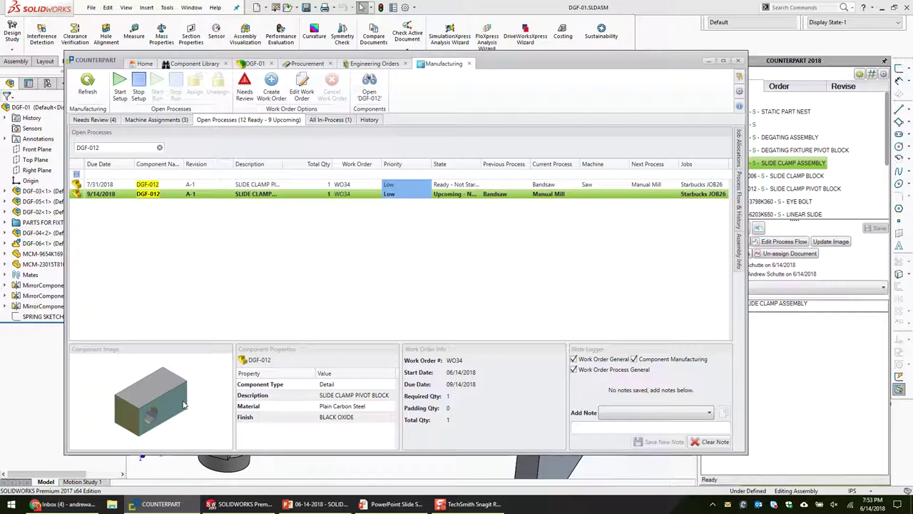
left_click(324, 385)
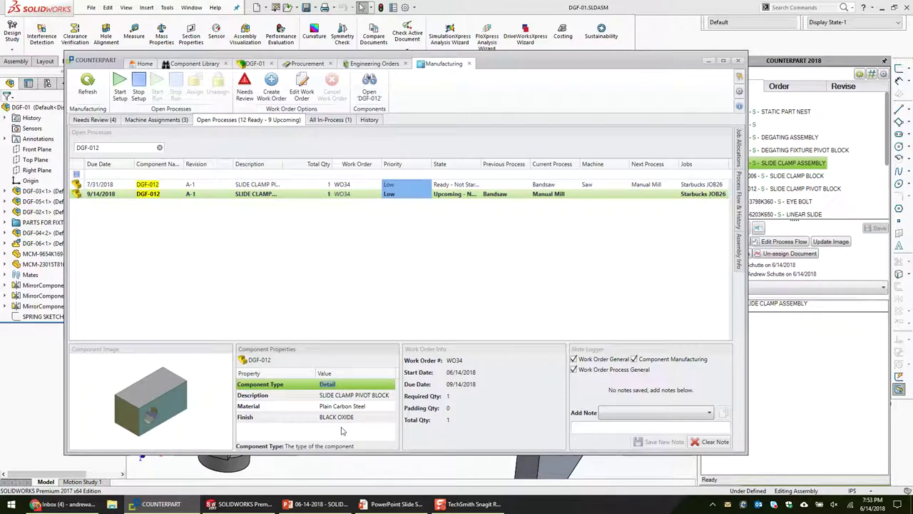
left_click_drag(348, 342, 349, 304)
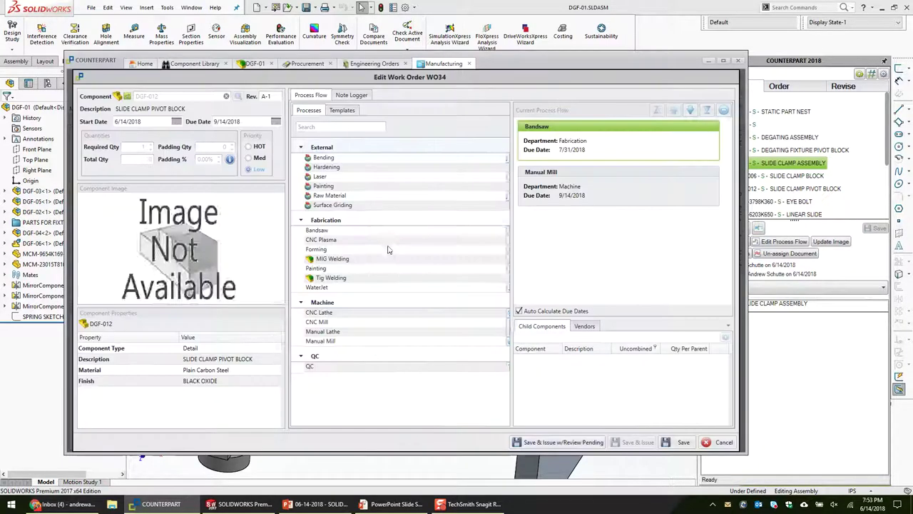
Replace Manual Mill with CNC Mill on WO34, issue it, and save the flow to DGF-012.
left_click(709, 187)
left_click(724, 111)
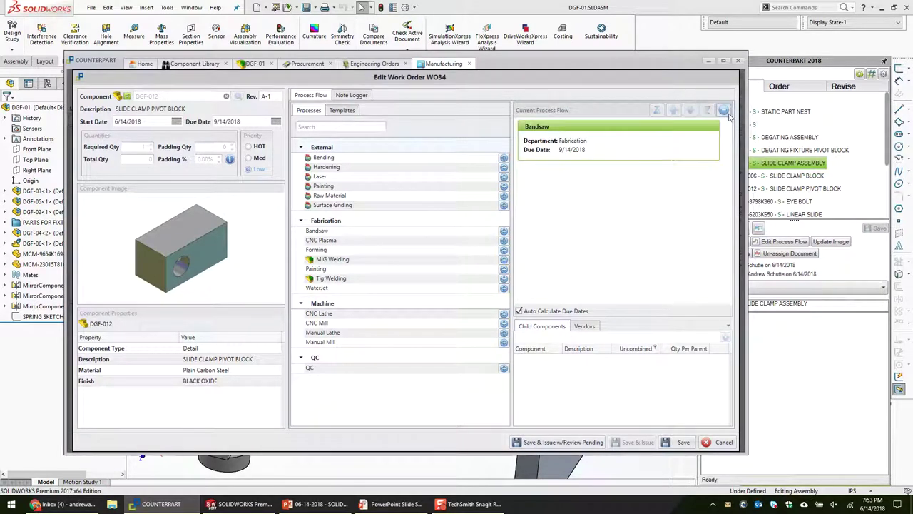
left_click(504, 323)
left_click(651, 443)
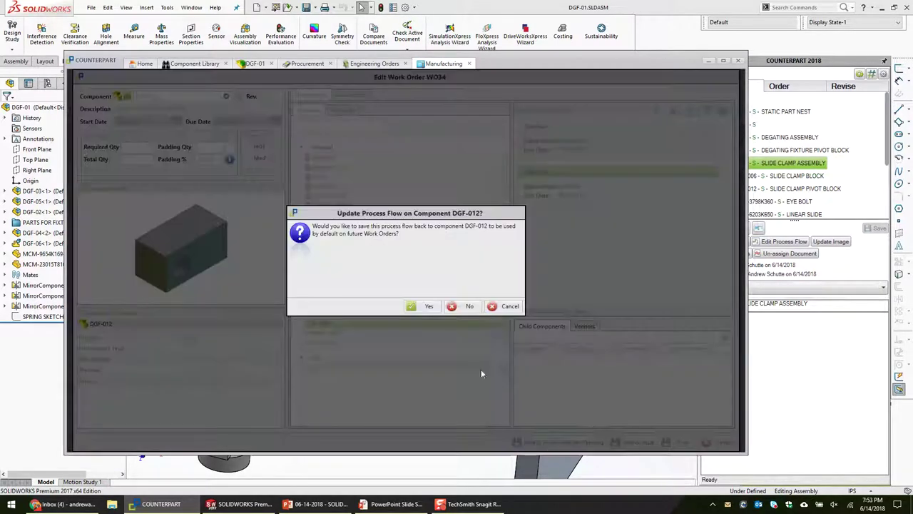
left_click(418, 308)
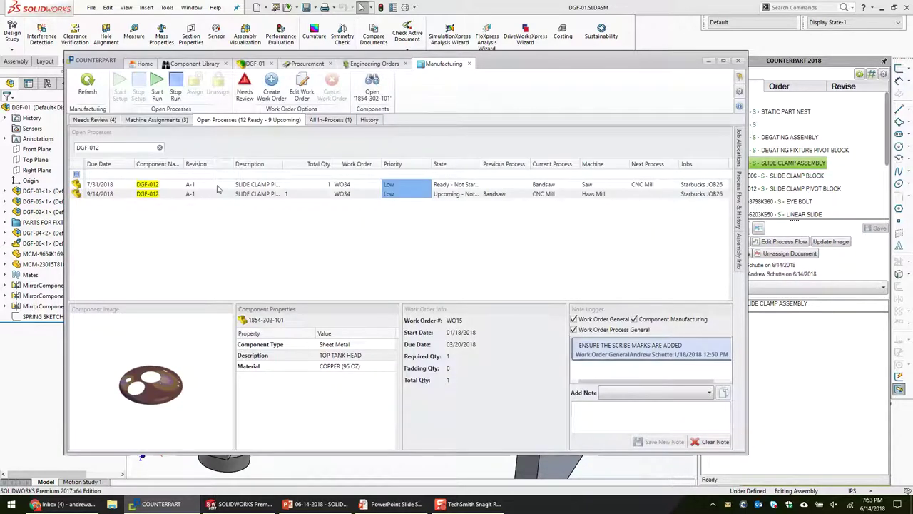
left_click(218, 185)
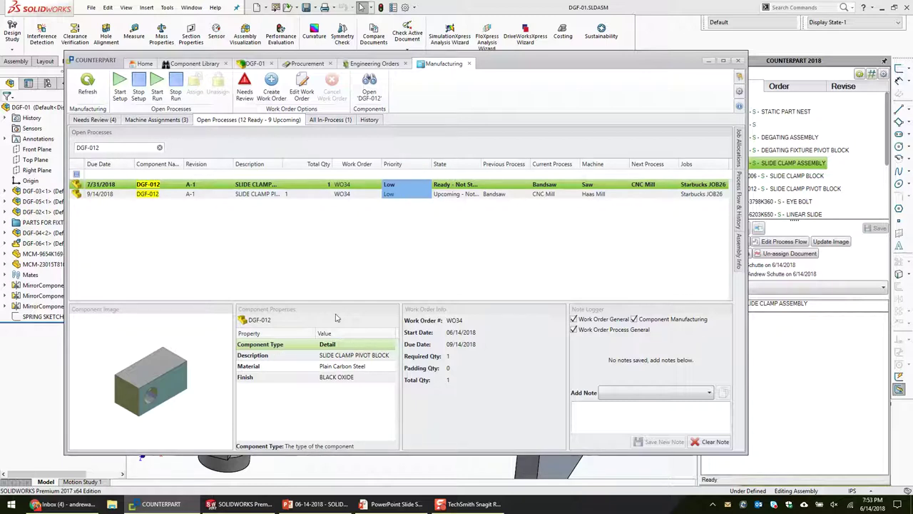
Widen the detail panels and review DGF-012's component type, description, material and finish.
left_click_drag(338, 304, 316, 295)
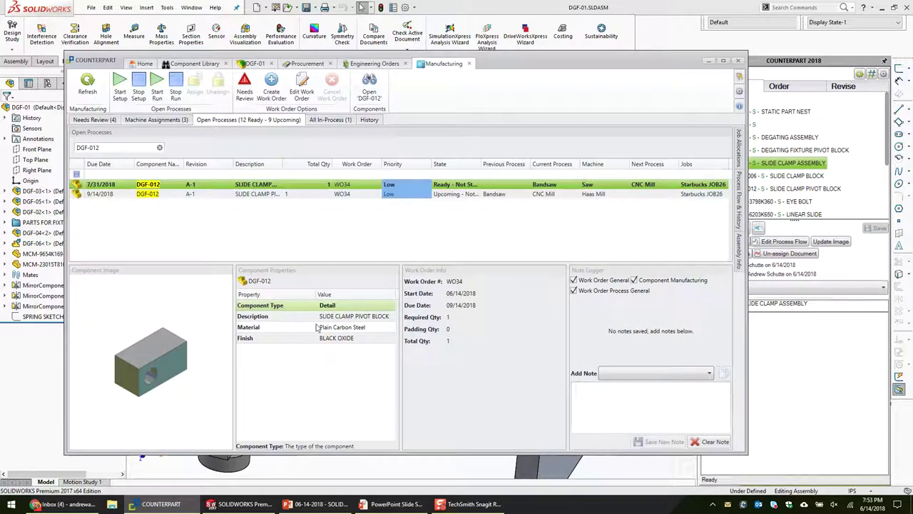
left_click(327, 305)
left_click(348, 317)
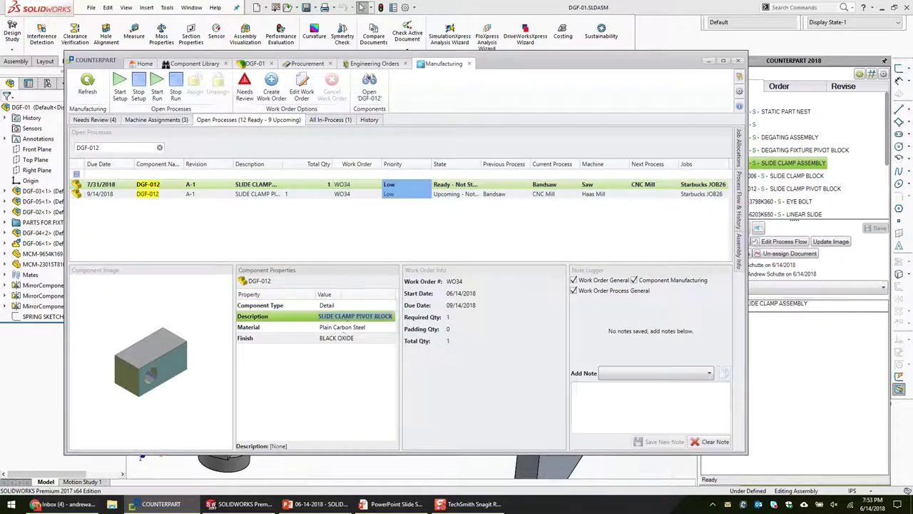
left_click(345, 329)
left_click(343, 337)
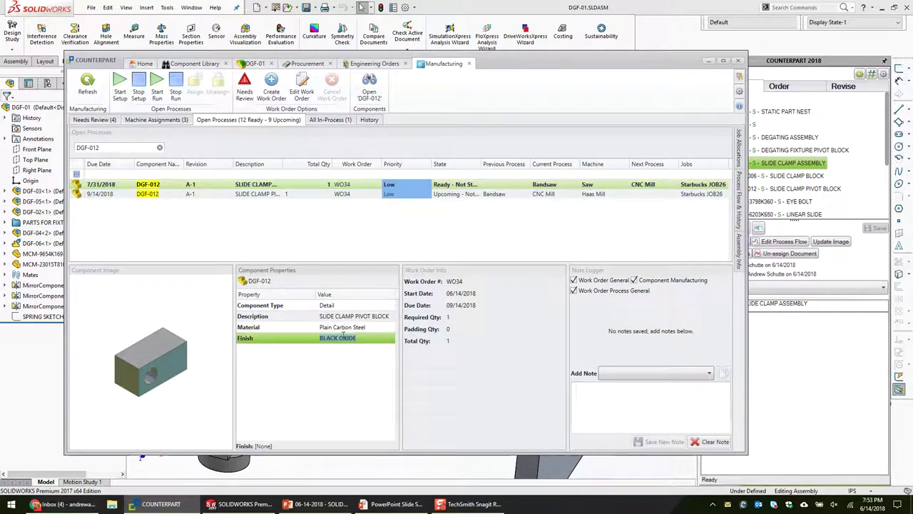
Check the Bandsaw and CNC Mill rows and required quantity, then open DGF-012's component page.
left_click(279, 187)
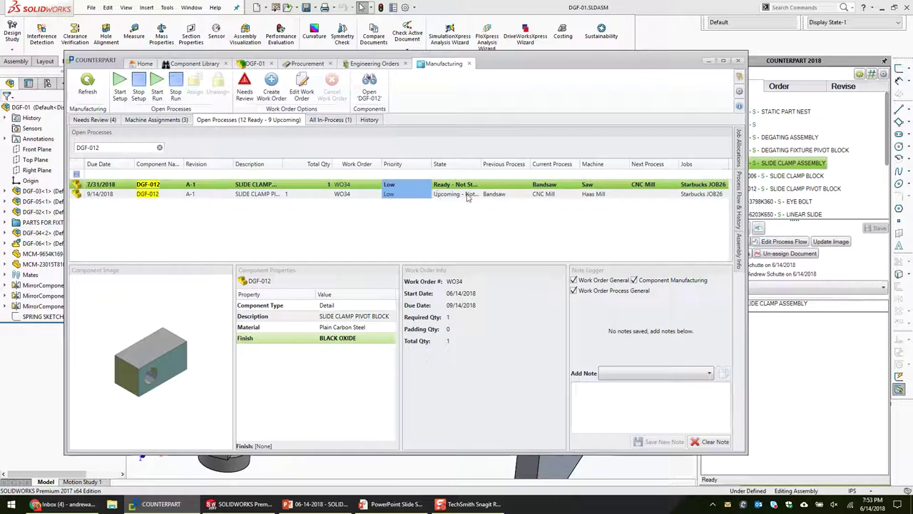
left_click(544, 195)
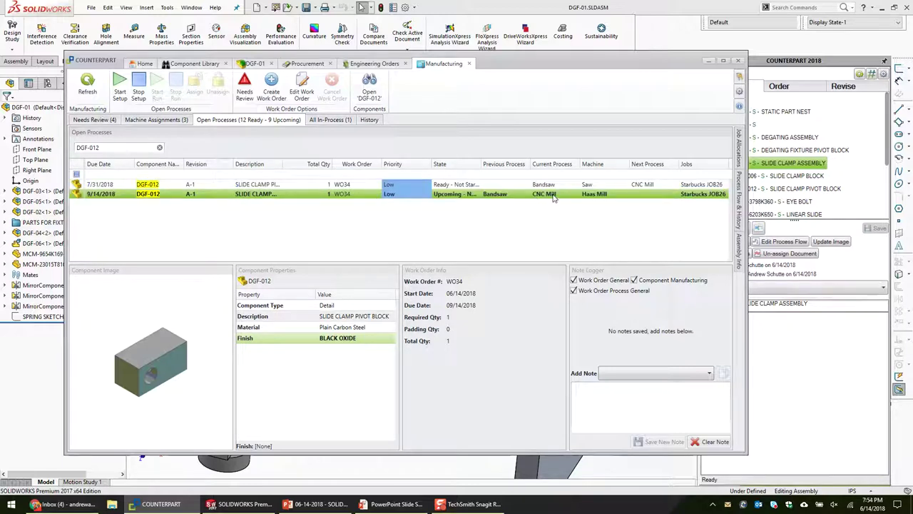
left_click(471, 317)
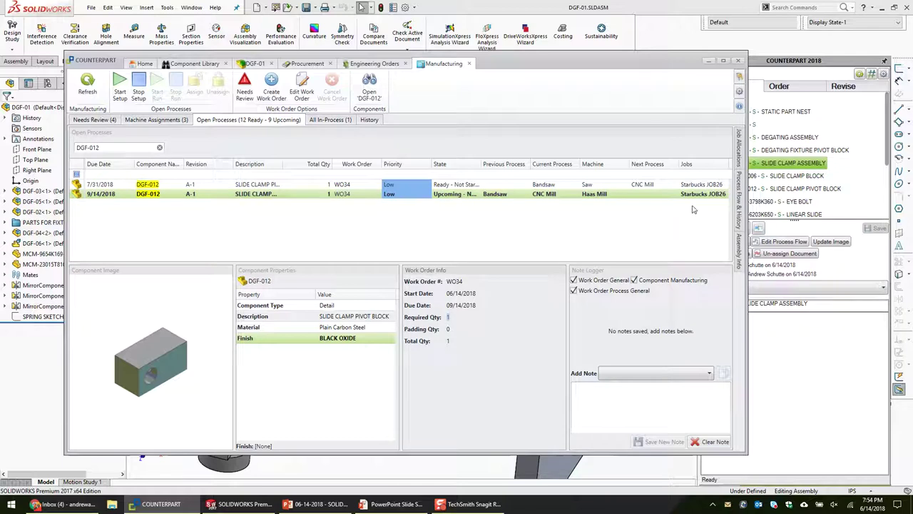
left_click(710, 196)
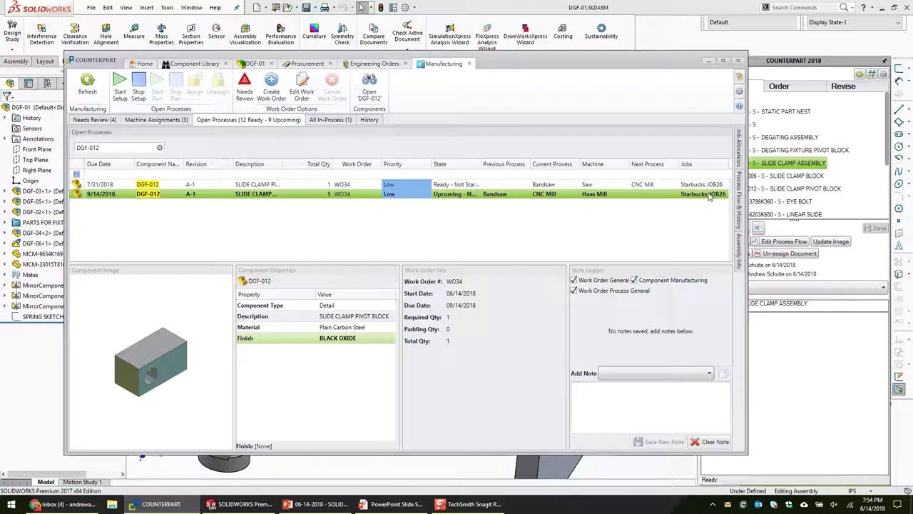
left_click(369, 90)
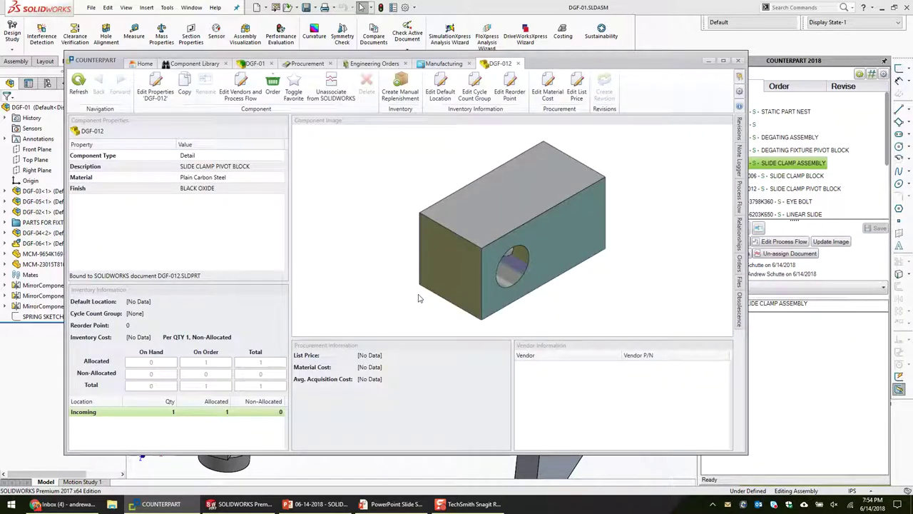
Open parent assembly DGF-06 from Relationships, browse its child parts, then return to SOLIDWORKS.
left_click(741, 231)
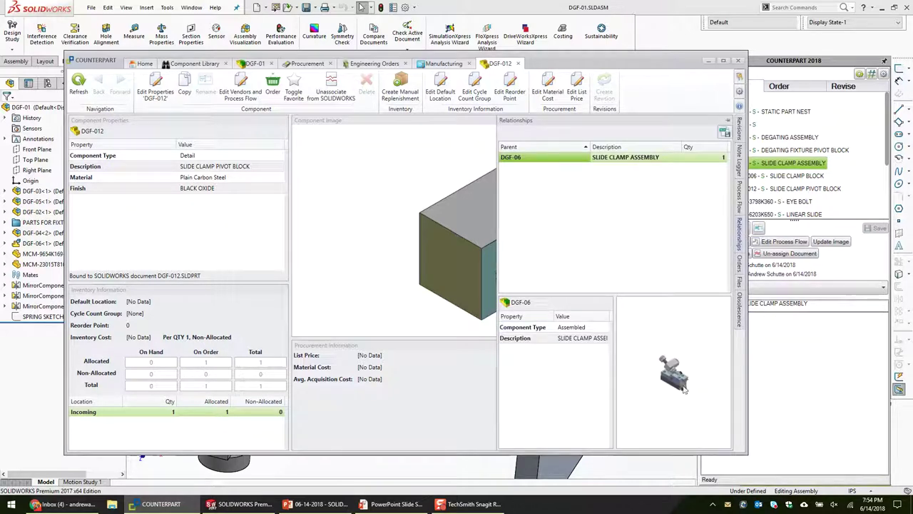
double_click(664, 160)
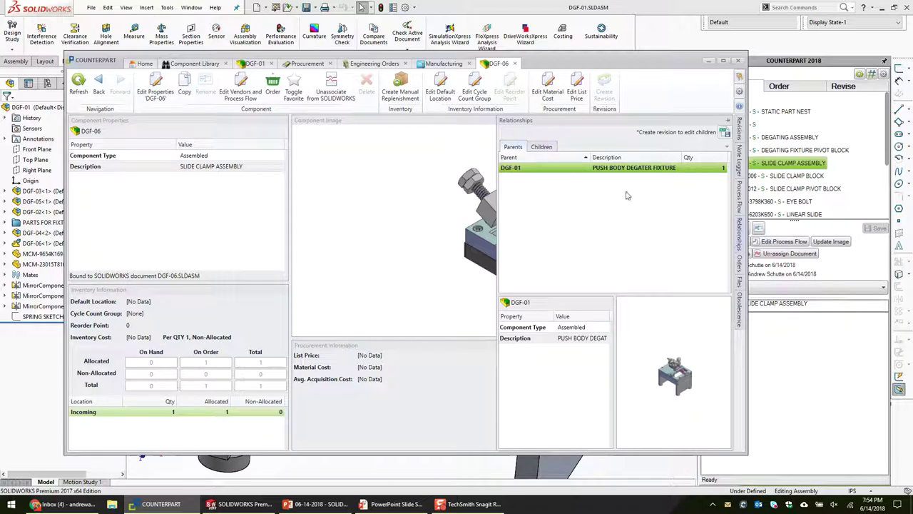
left_click(542, 147)
left_click(588, 241)
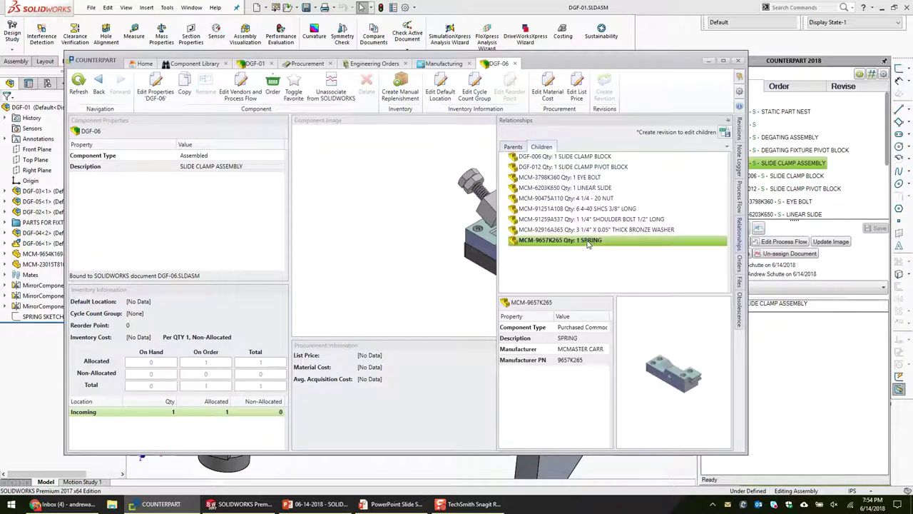
key("Up")
key("Up")
key("Up")
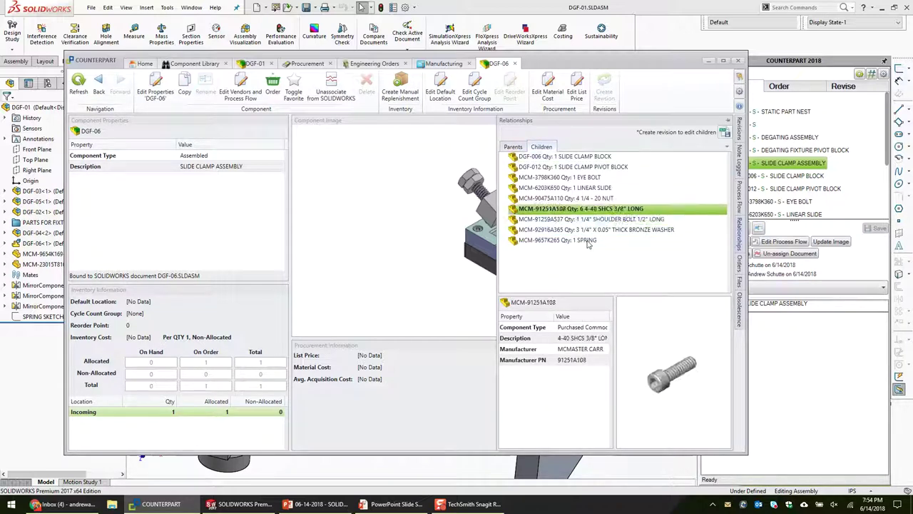
key("Up")
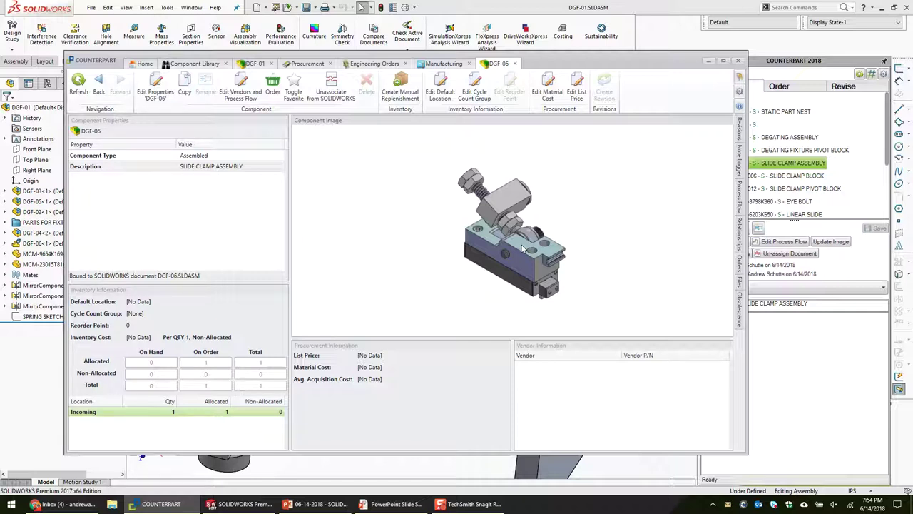
left_click(519, 6)
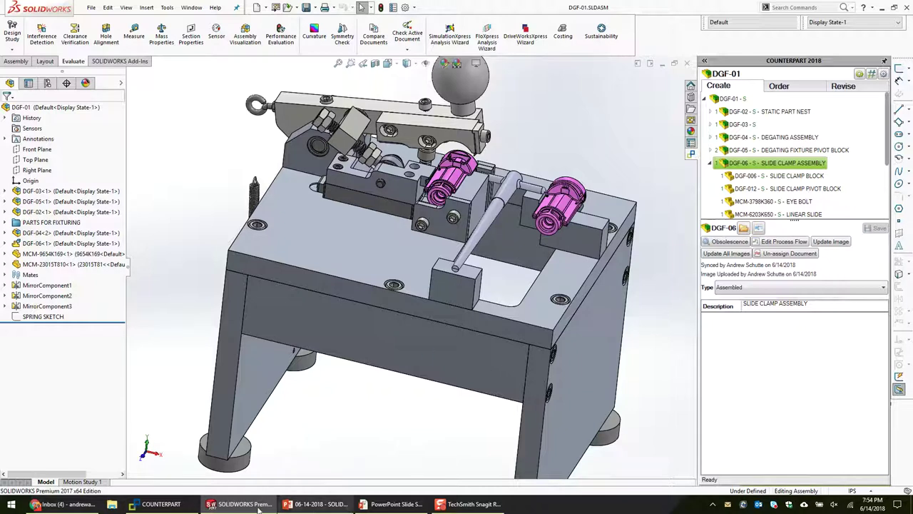
In Manufacturing, widen the State column and stop the WO34 Bandsaw run to record time.
left_click(160, 504)
left_click(441, 64)
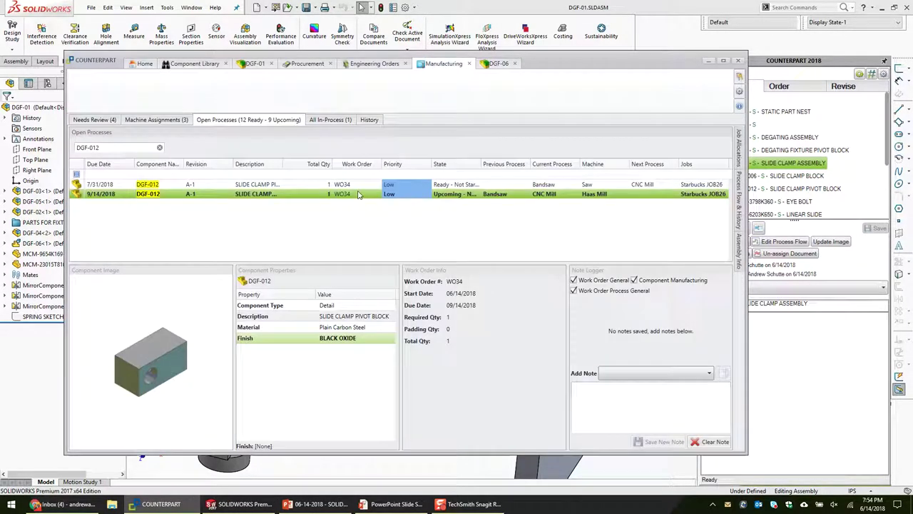
double_click(480, 165)
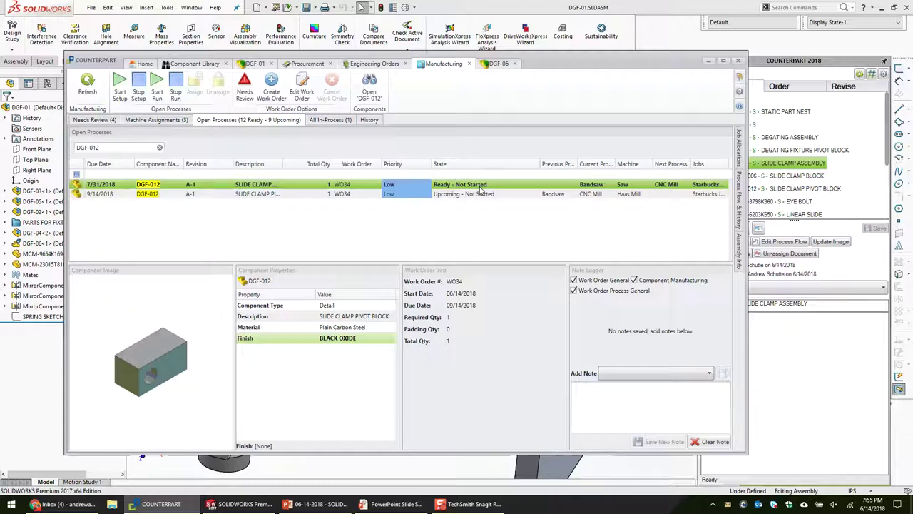
left_click(174, 94)
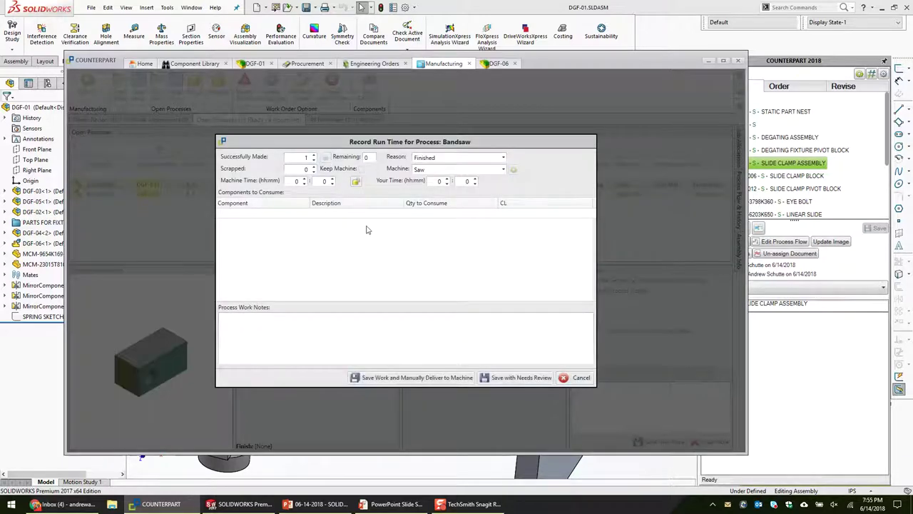
Log the Bandsaw run with 0:05 machine time and 0:10 user time and save it.
left_click(296, 182)
key("Tab")
type("5")
key("Tab")
key("Tab")
type("1")
left_click(437, 379)
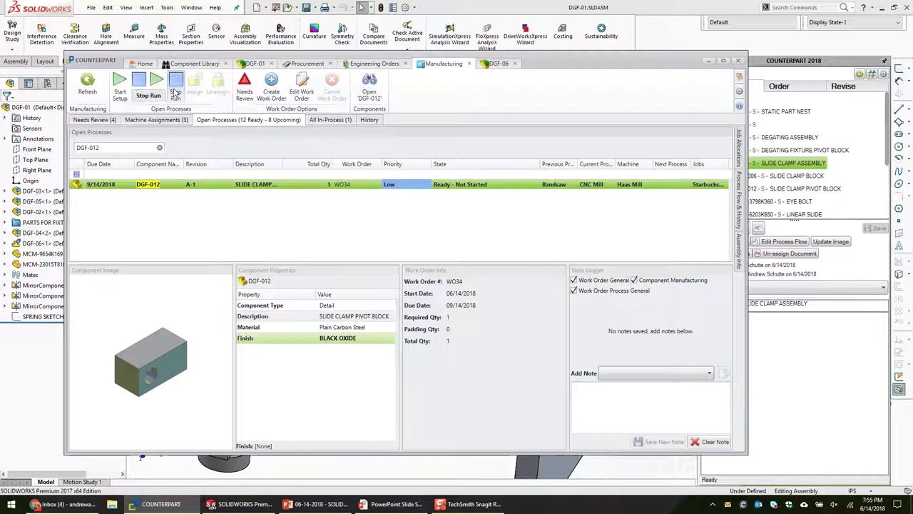
Review the process flow and run history, including completed count and $9.42 run cost.
left_click(740, 180)
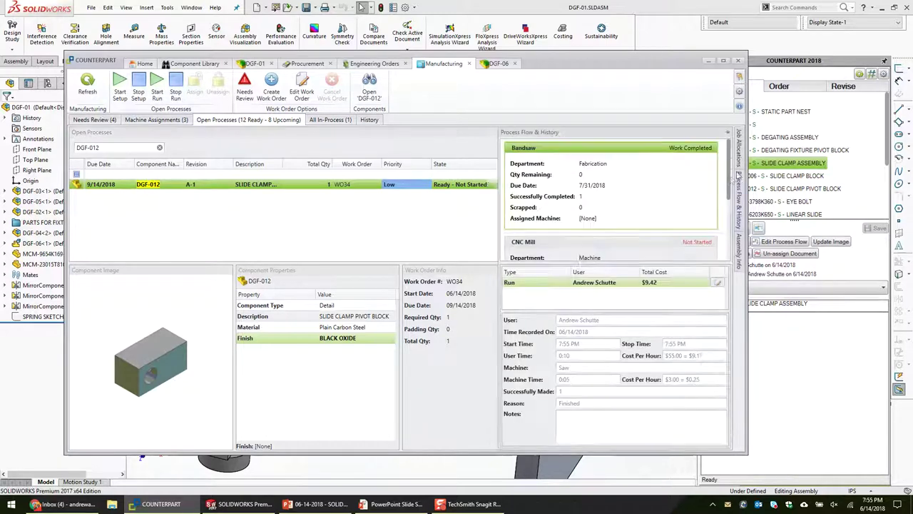
left_click_drag(578, 184, 593, 219)
left_click(588, 199)
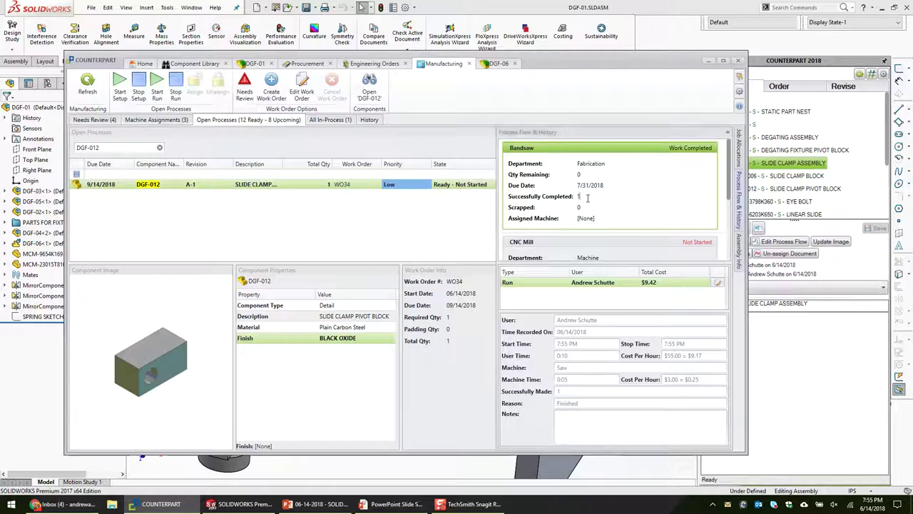
left_click(654, 283)
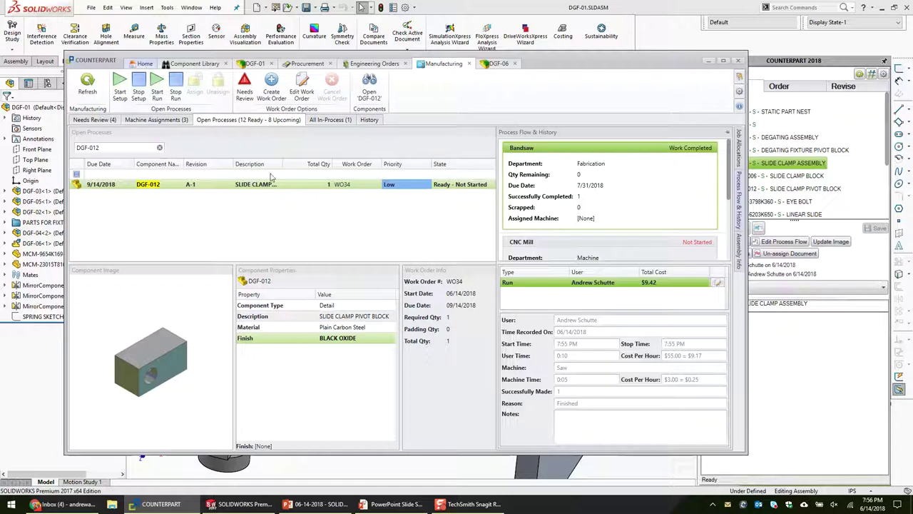
left_click(161, 185)
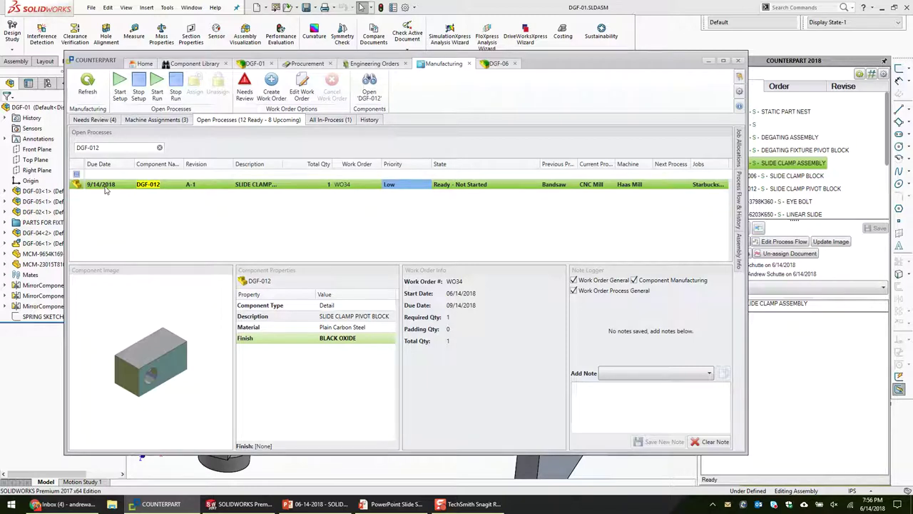
left_click(498, 64)
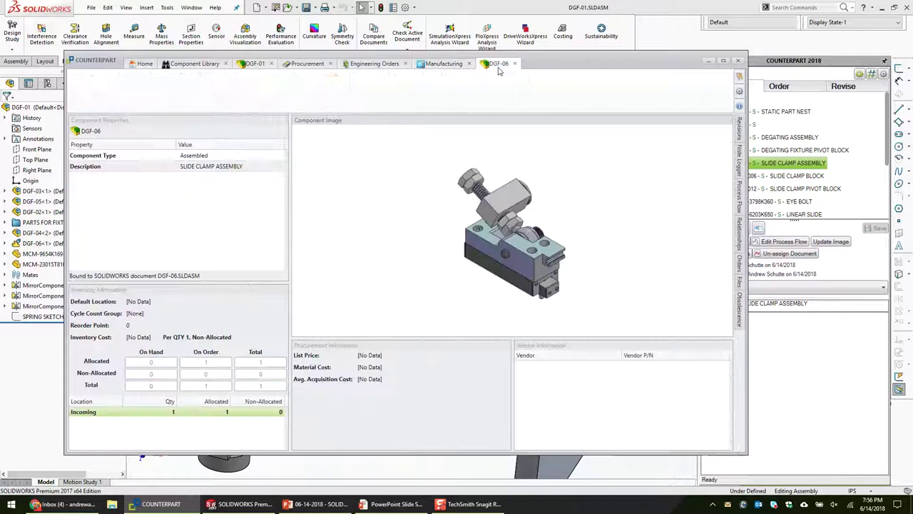
Close the DGF-06 component page and switch to Procurement order requests.
left_click(514, 64)
left_click(374, 63)
left_click(314, 64)
mouse_move(316, 63)
left_mouse_down()
mouse_move(326, 61)
mouse_move(324, 50)
left_mouse_up()
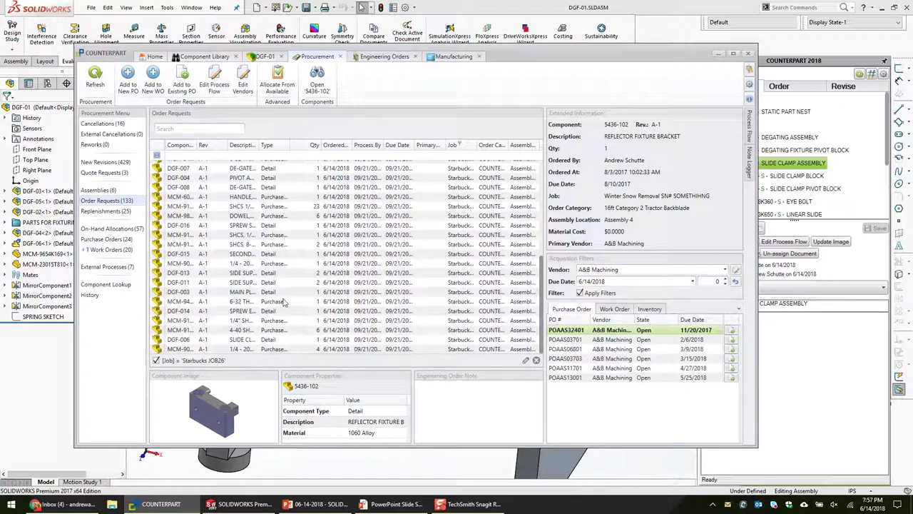
Select the MCM-9489T520 6-32 thread eye bolt request and enlarge its detail panels.
left_click(285, 340)
left_click(284, 331)
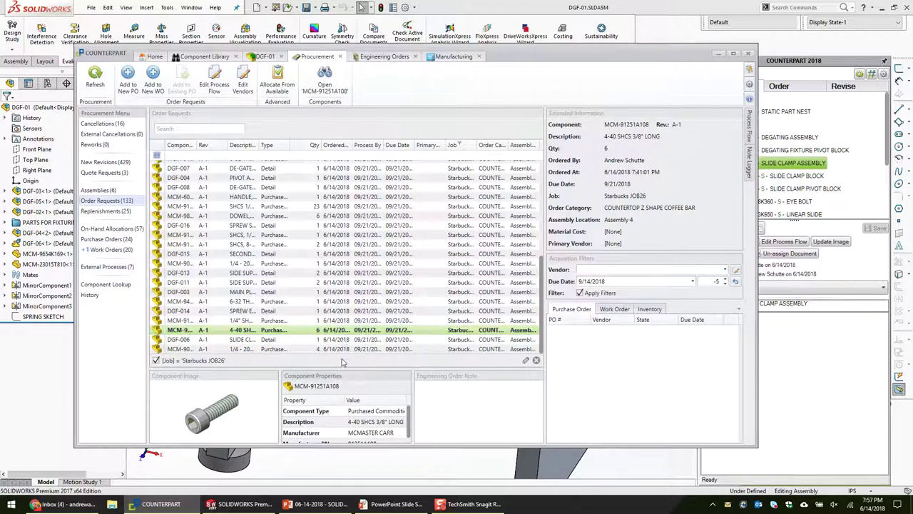
left_click(342, 322)
left_click(347, 312)
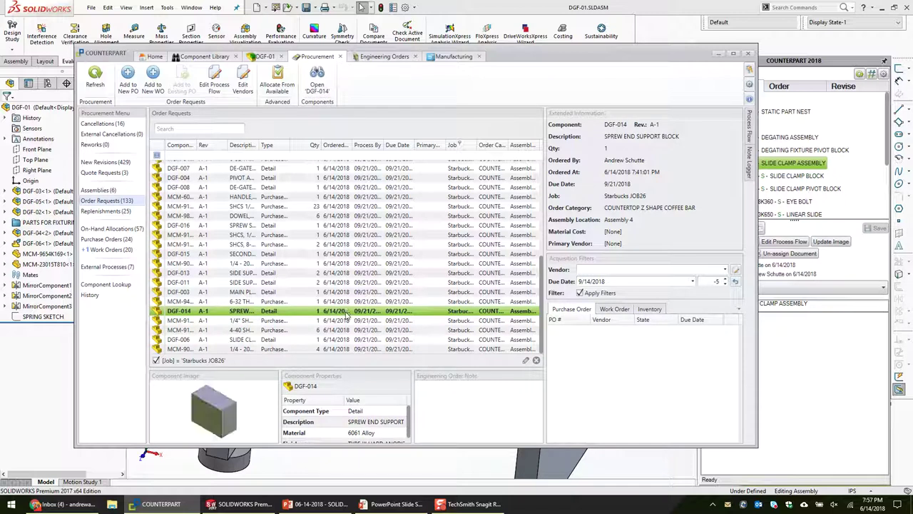
left_click(349, 302)
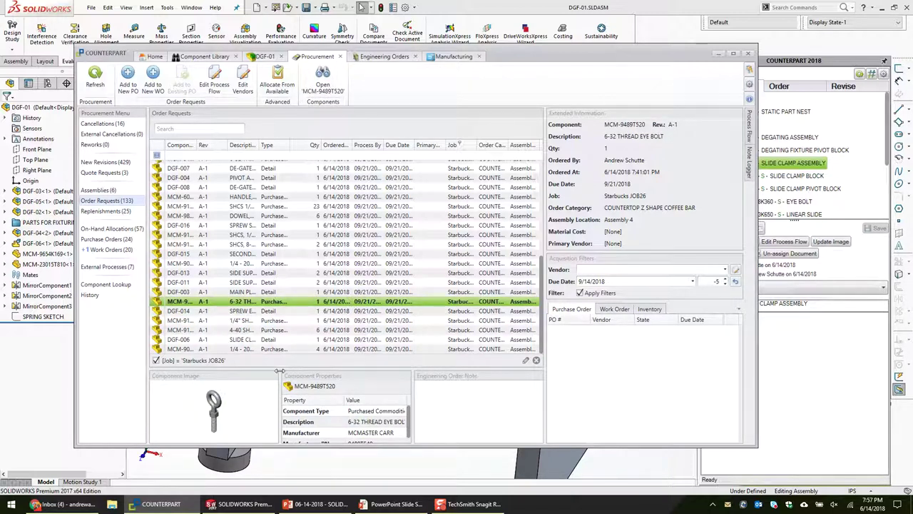
left_click_drag(290, 369, 319, 314)
Open the MCM-9489T520 eye bolt part from the SOLIDWORKS assembly.
left_click(499, 29)
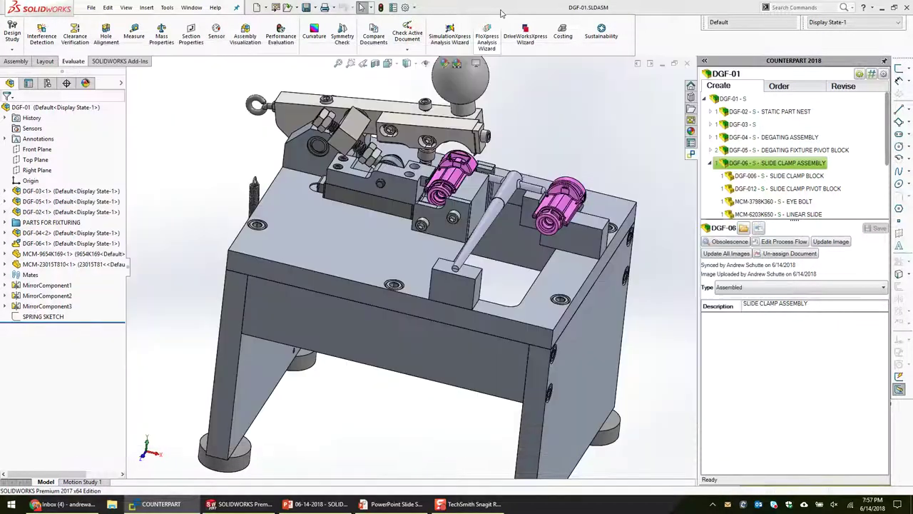
scroll(186, 436, "down", 5)
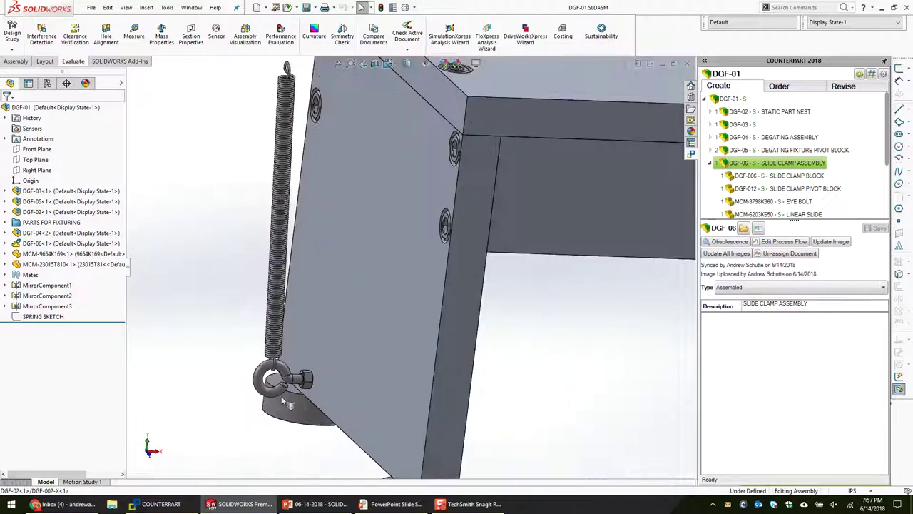
left_click(278, 378)
left_click(306, 336)
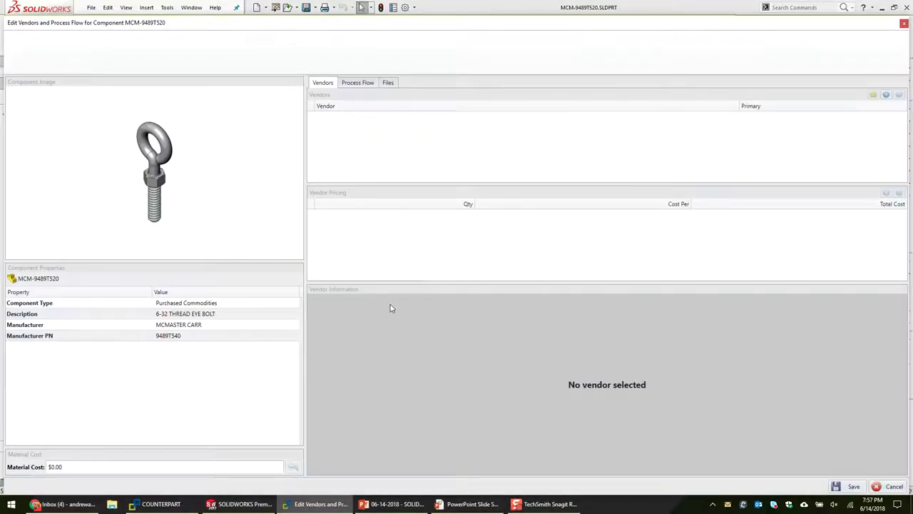
Add McMaster Carr as the eye bolt's vendor with a cost per piece of 7.42.
left_click(887, 95)
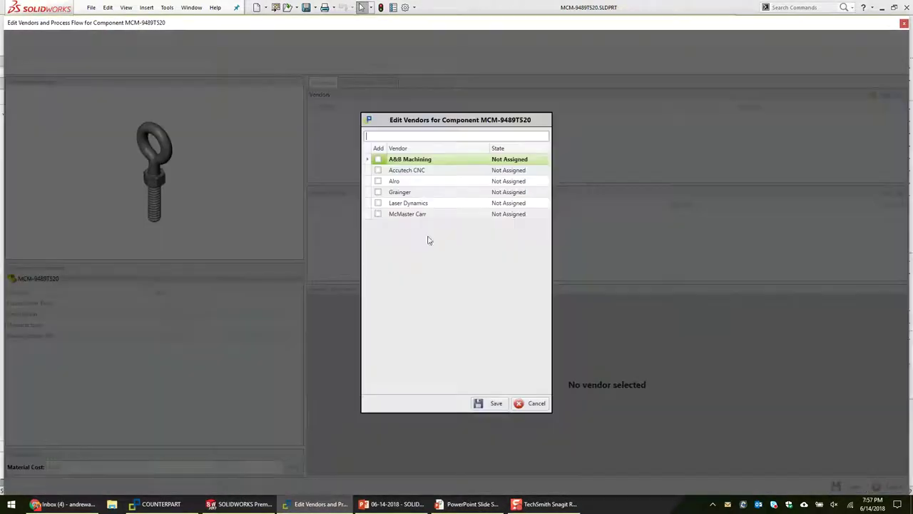
left_click(378, 215)
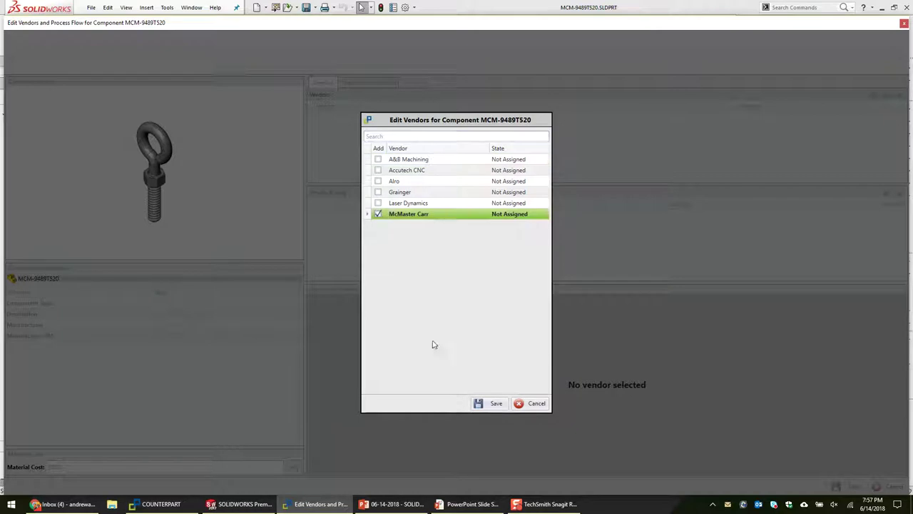
left_click(486, 405)
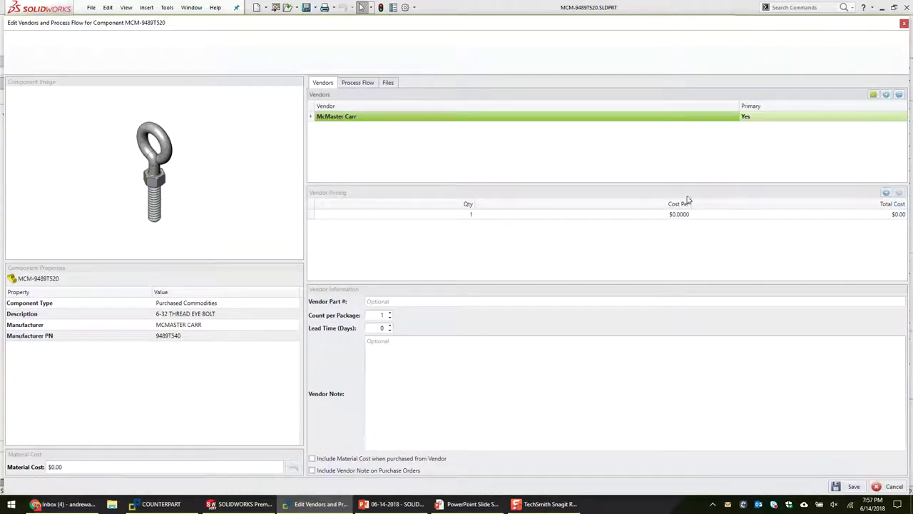
left_click(653, 216)
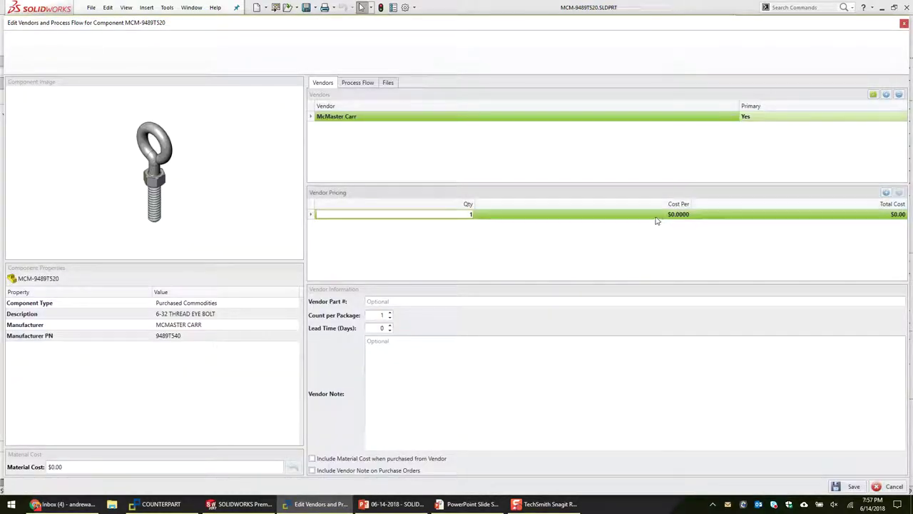
left_click(617, 214)
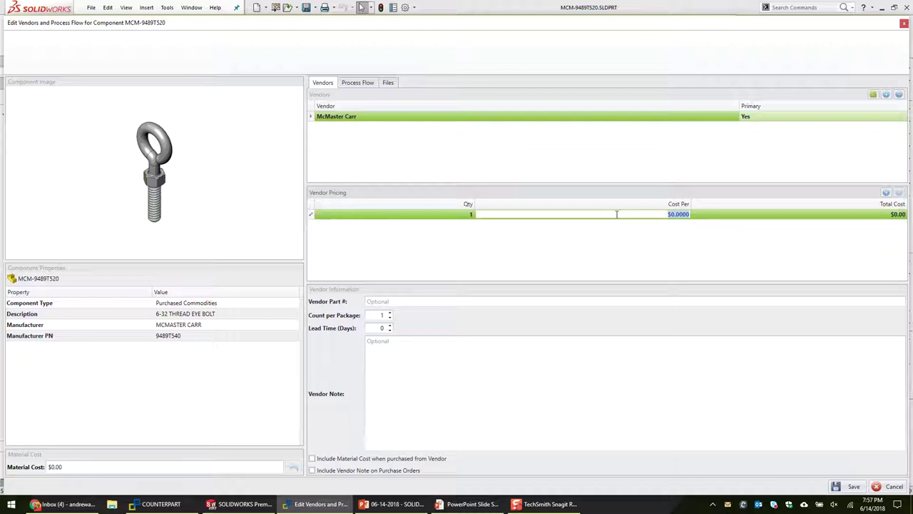
type("7.42")
left_click(850, 487)
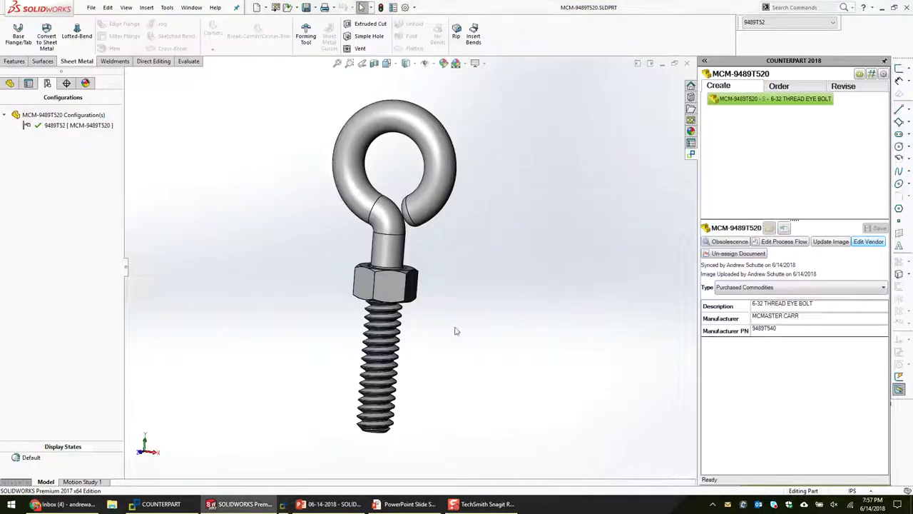
left_click(160, 504)
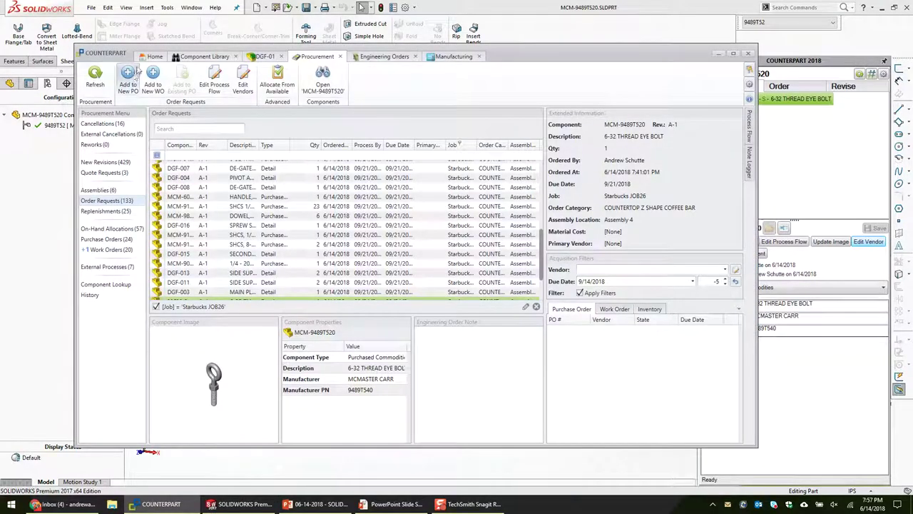
Refresh the order requests and select the 6-32 thread eye bolt request.
left_click(99, 79)
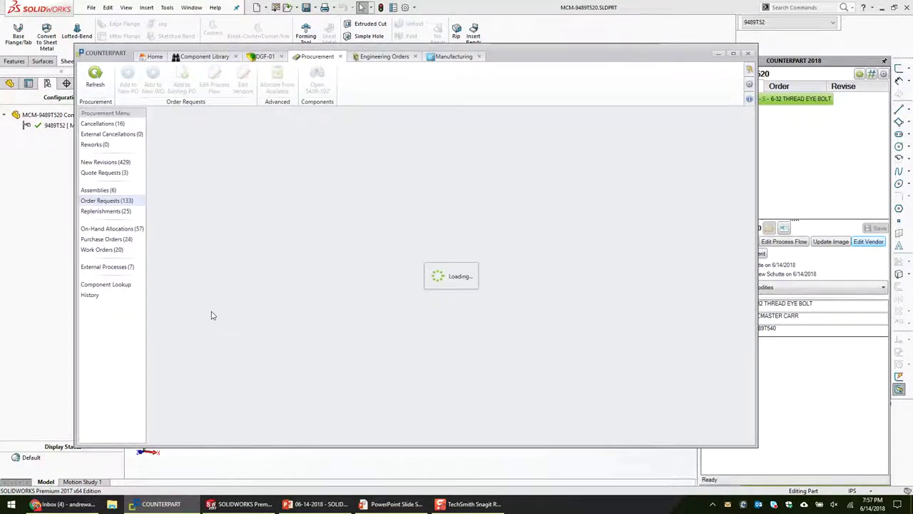
scroll(211, 300, "down", 2)
left_click(217, 267)
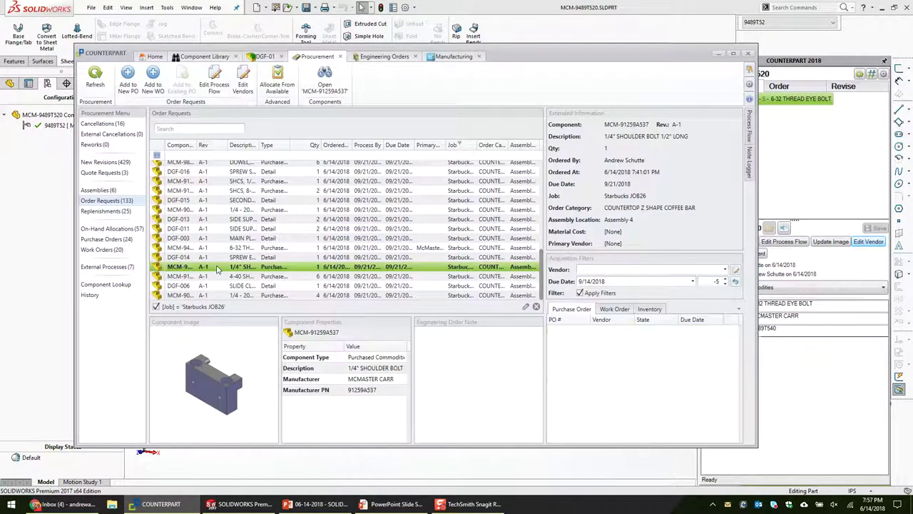
left_click(226, 258)
left_click(232, 248)
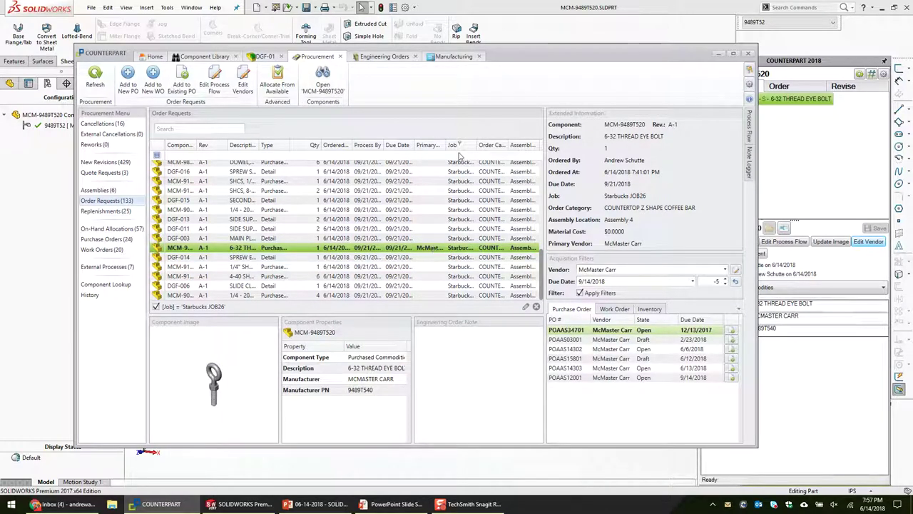
double_click(604, 57)
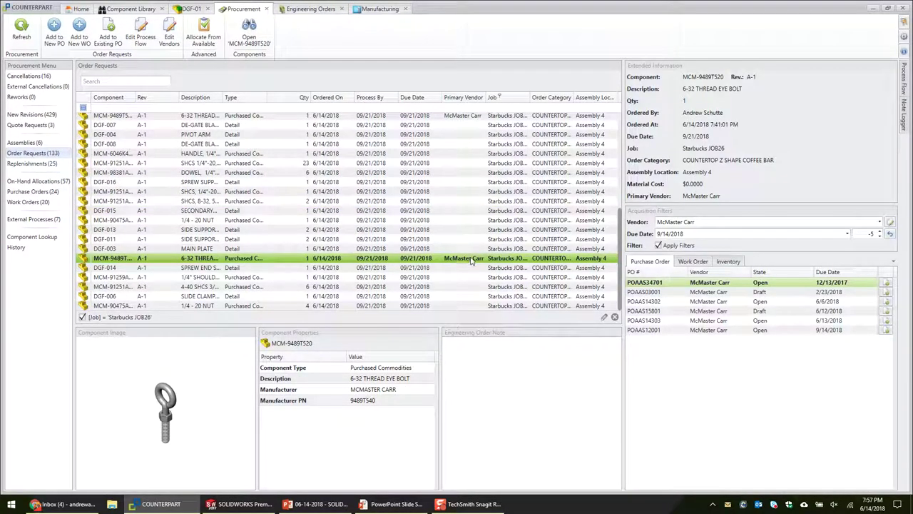
Create a McMaster Carr PO for the eye bolt due 9/14/2018, then save and issue it.
left_click(54, 32)
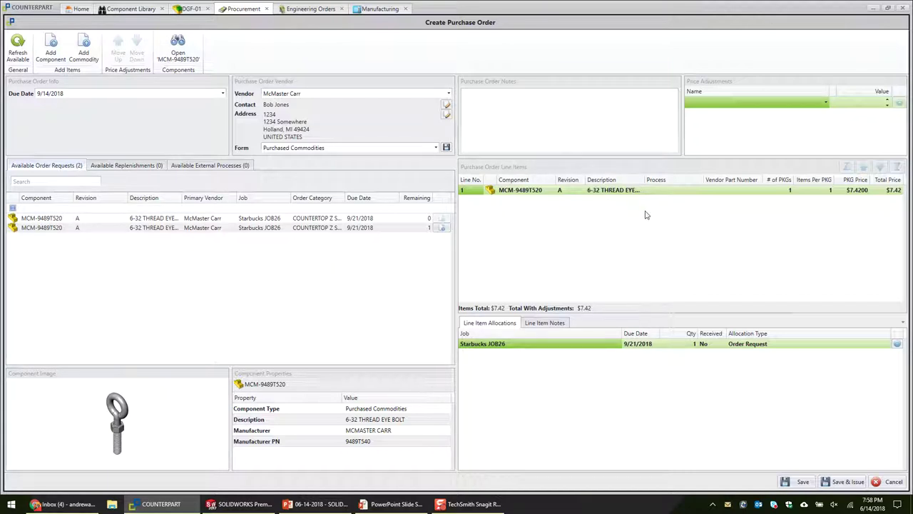
left_click(314, 92)
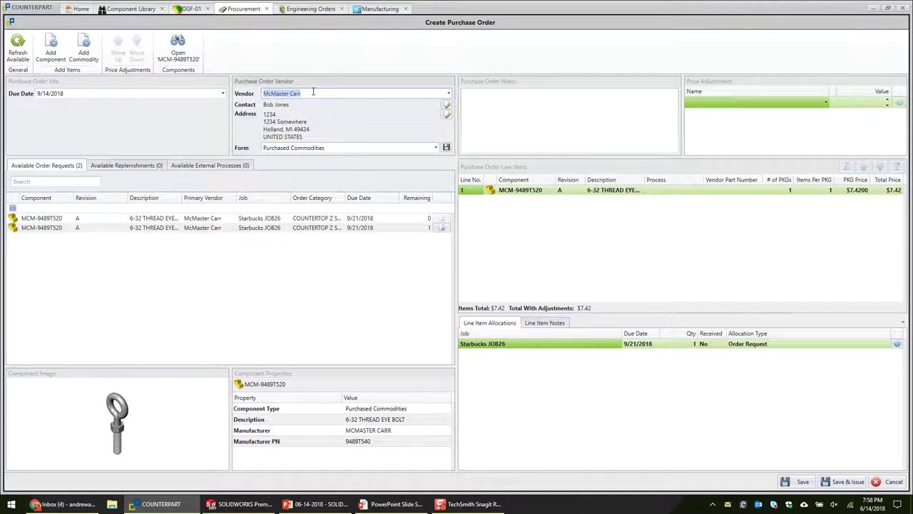
left_click(125, 93)
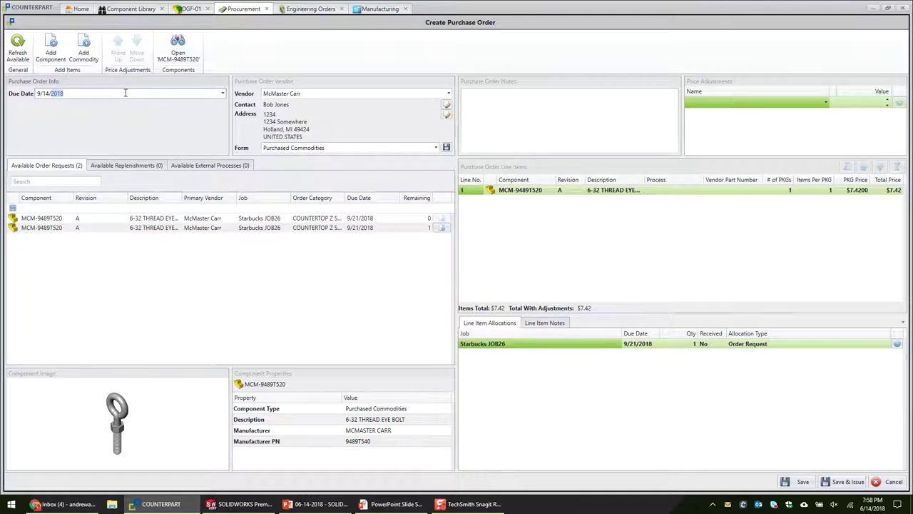
left_click(541, 387)
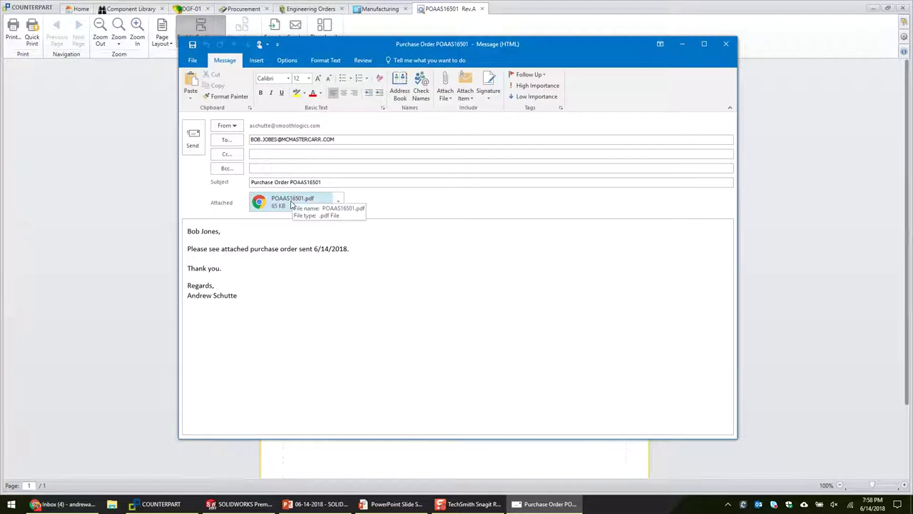
Review the e-mail body and POAAS16501 PDF attachment, then close the message via the save prompt.
key("ctrl+a")
left_click(322, 305)
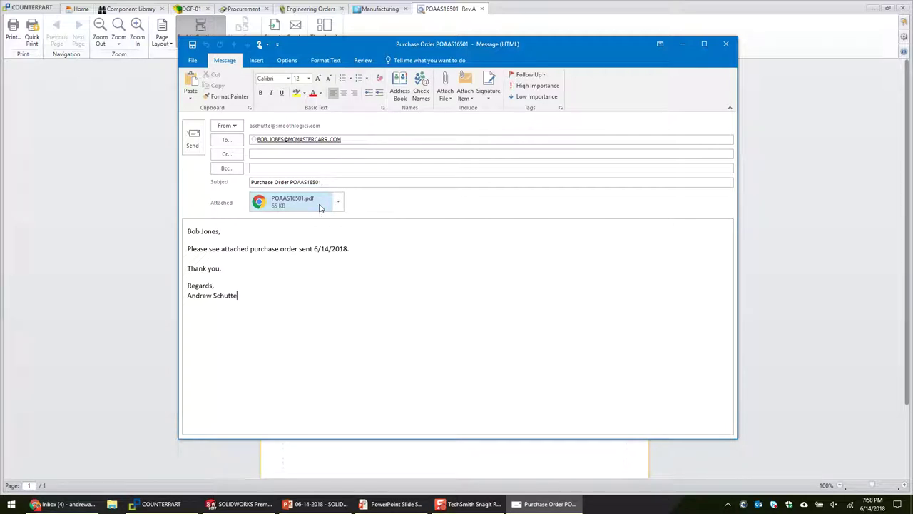
left_click(727, 44)
left_click(457, 279)
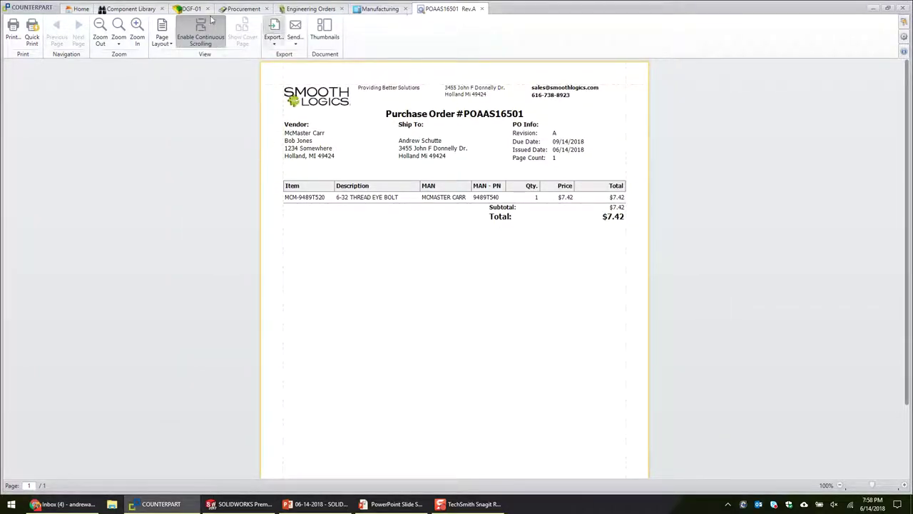
Start receiving purchase order POAAS16501 with 1 package of the eye bolt to receive.
key("ctrl+F4")
left_click(242, 9)
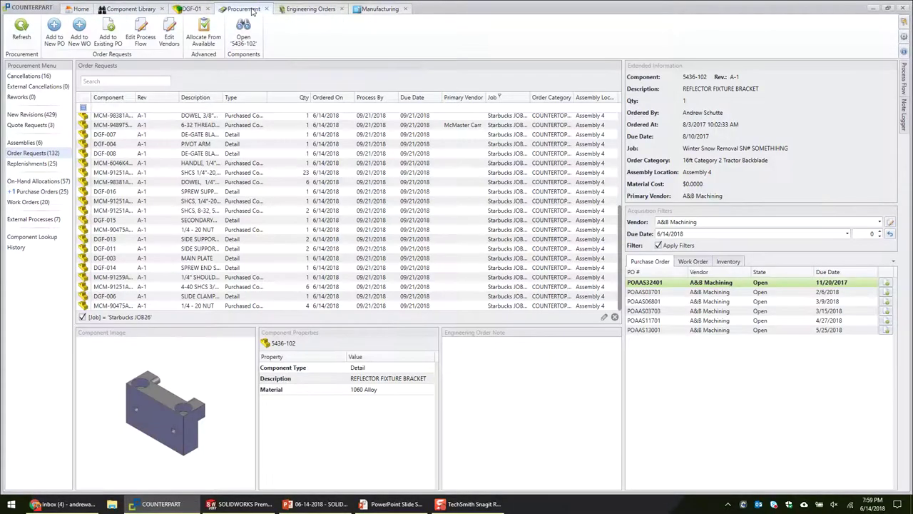
left_click(41, 193)
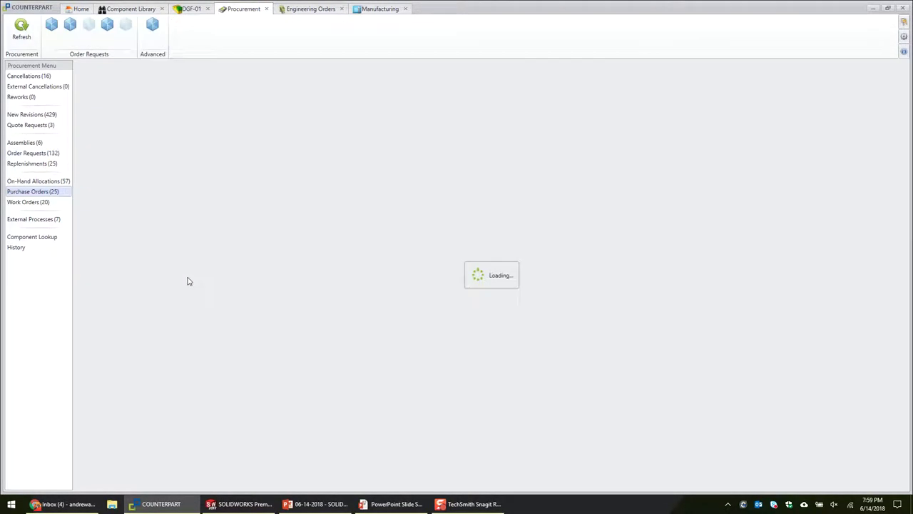
left_click(215, 349)
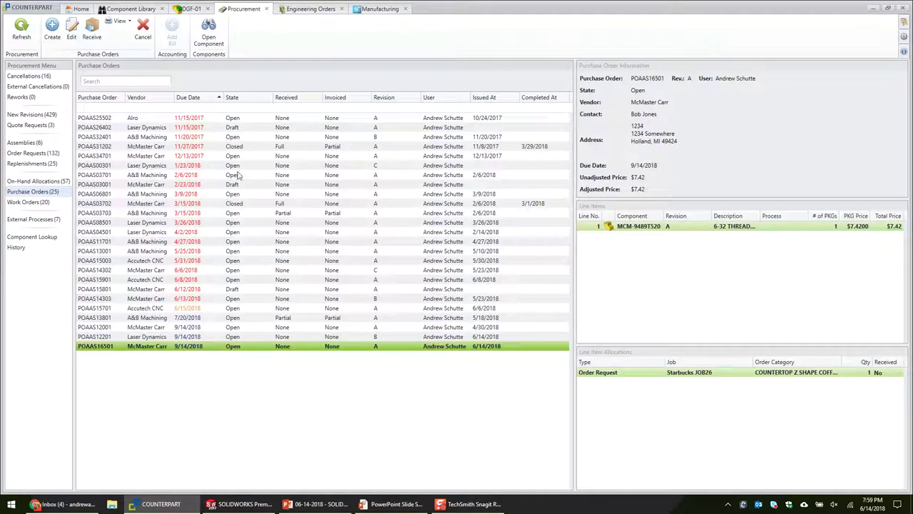
left_click(93, 39)
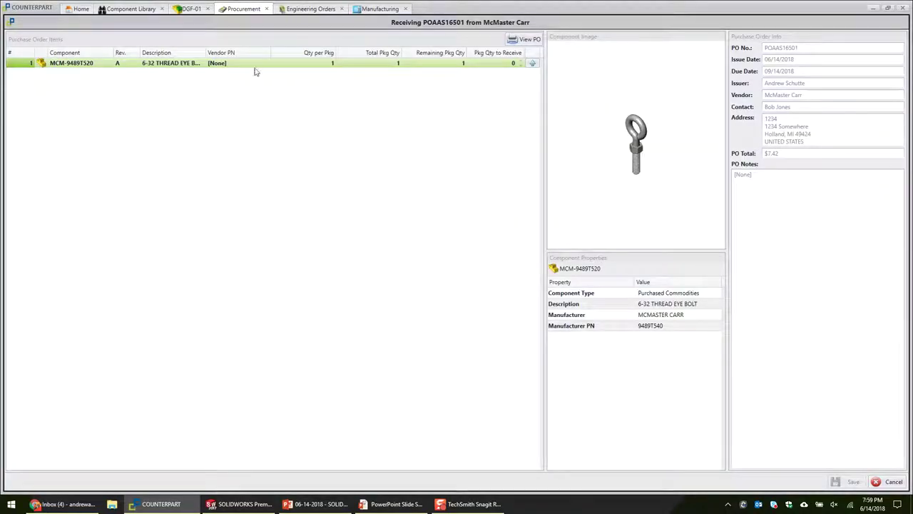
left_click(532, 63)
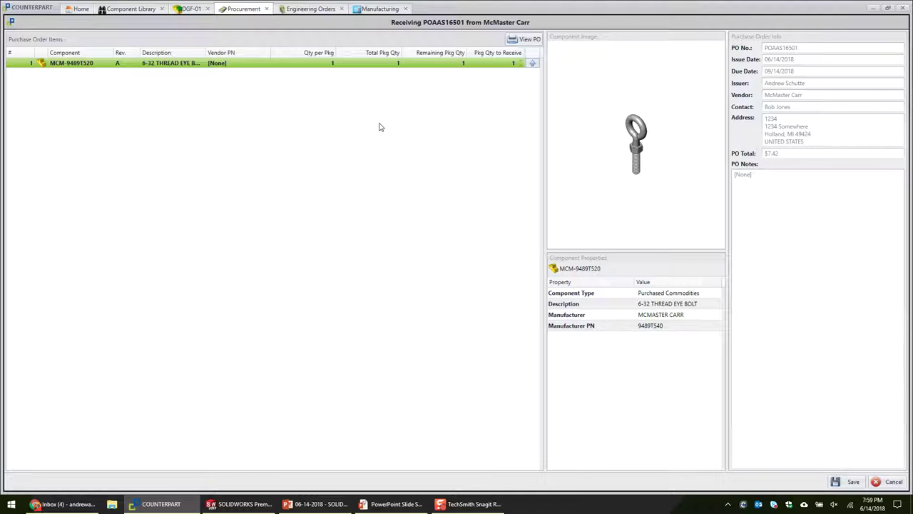
Cancel receiving McMaster Carr order POAAS16501 unsaved and return to the Home task list.
left_click(492, 64)
left_click(758, 361)
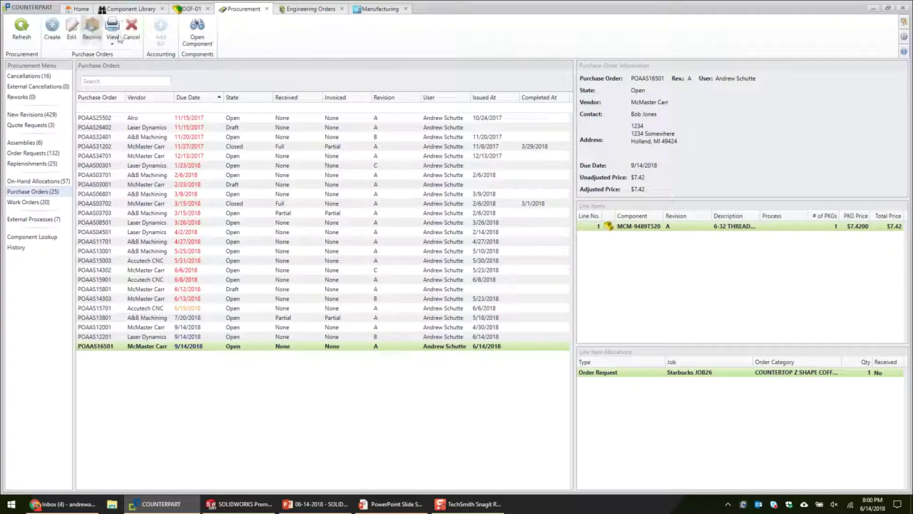
left_click(78, 9)
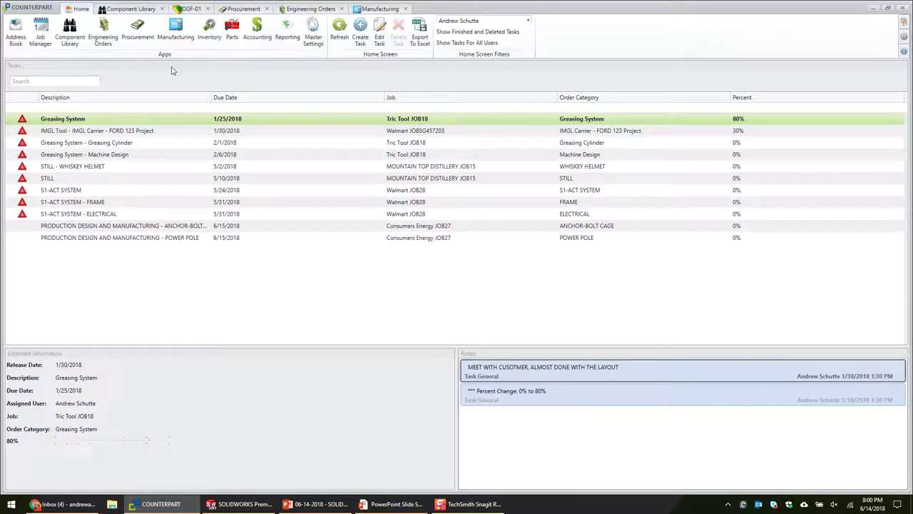
Filter the open picking items to Current Location Receiving and widen the End Location and Job columns.
left_click(212, 40)
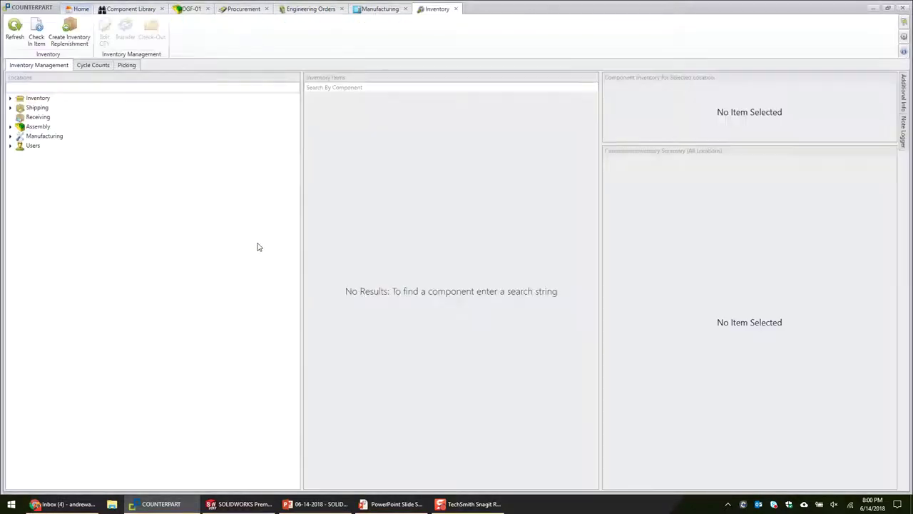
left_click(126, 65)
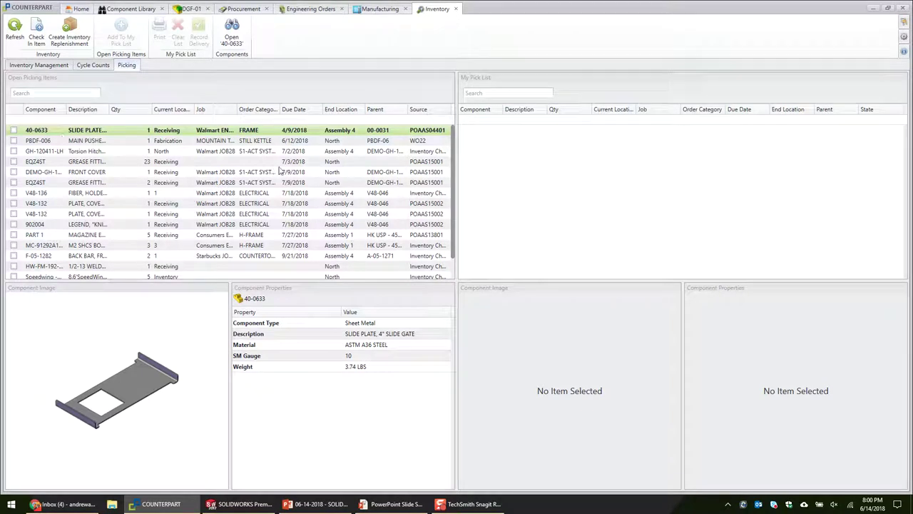
left_click(188, 109)
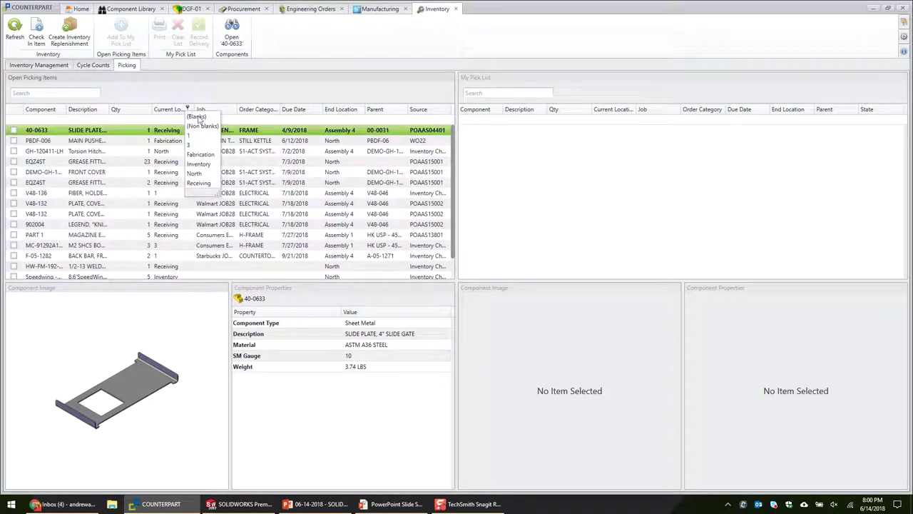
left_click(203, 174)
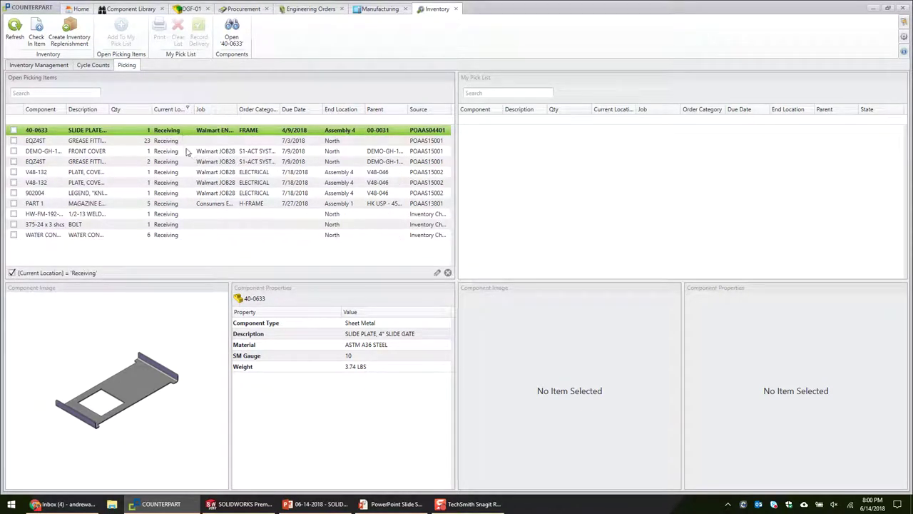
left_click_drag(366, 109, 382, 109)
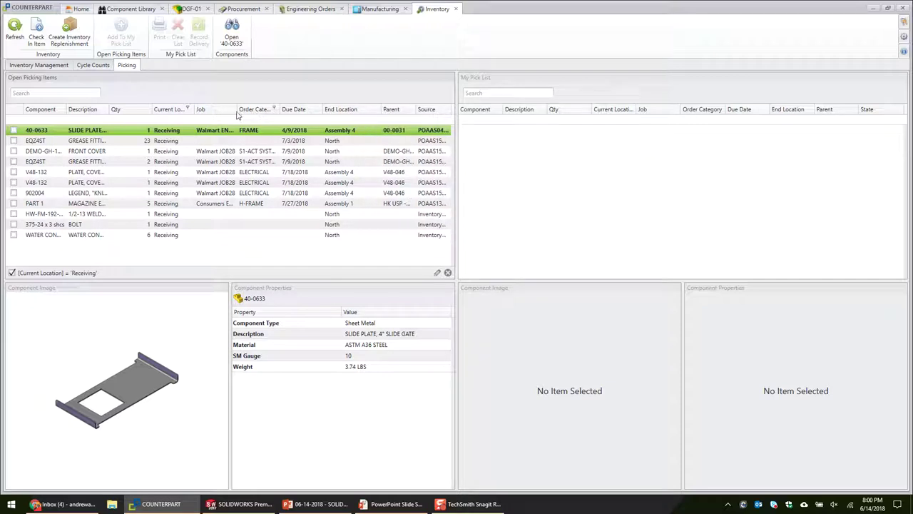
left_click_drag(236, 109, 272, 109)
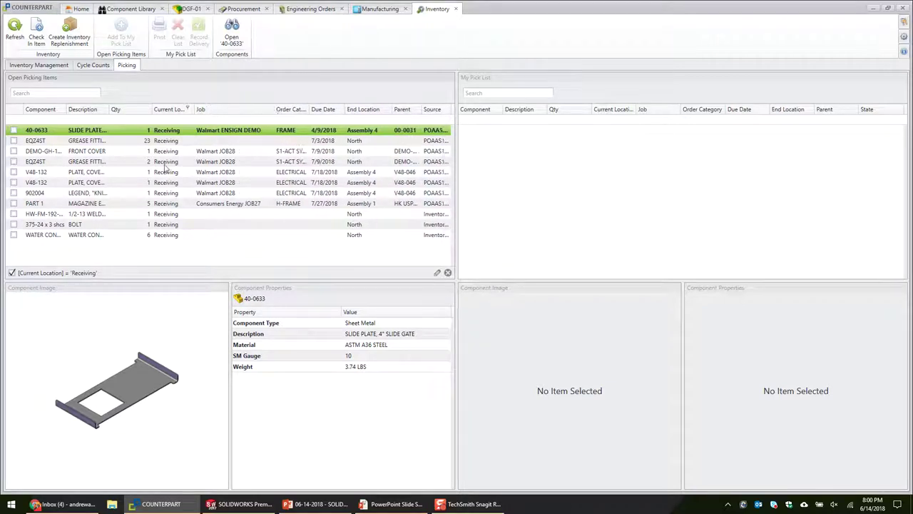
Review the FRONT COVER and PART 1 picking items, then bring up the SOLIDWORKS eye bolt and slide show.
left_click(174, 153)
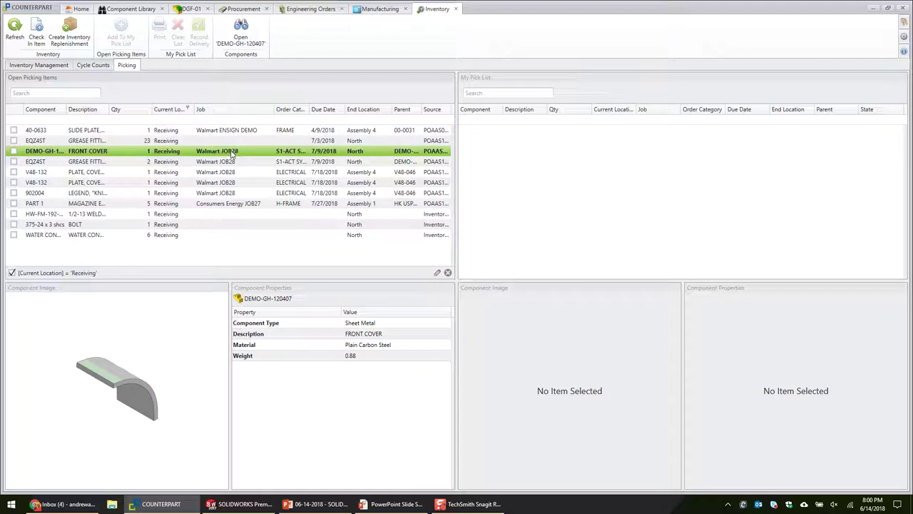
left_click(223, 205)
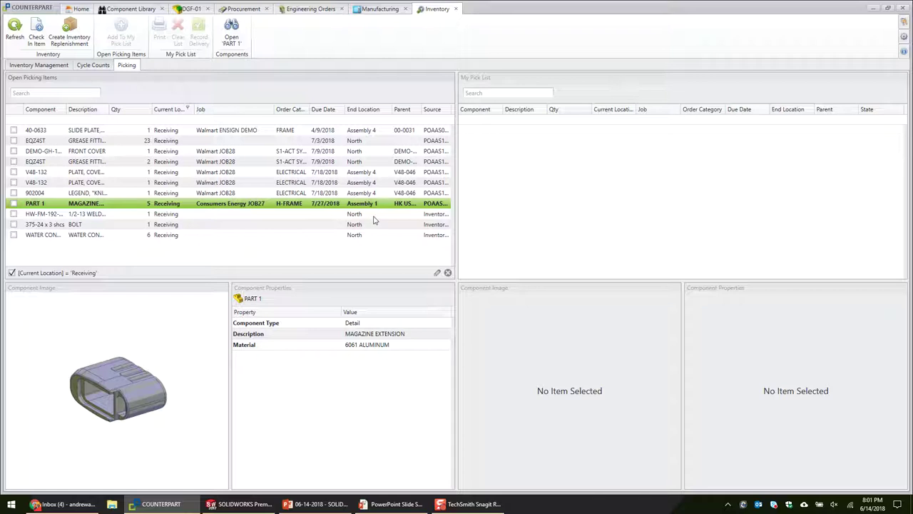
left_click(240, 504)
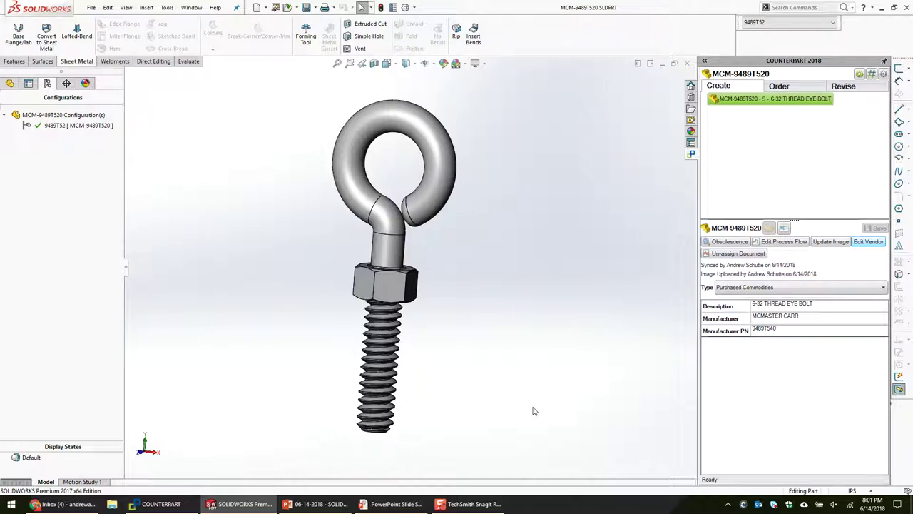
left_click(391, 504)
Show the Questions? slide, then present from the Typical COUNTERPART Job Dataflow slide.
left_click(486, 241)
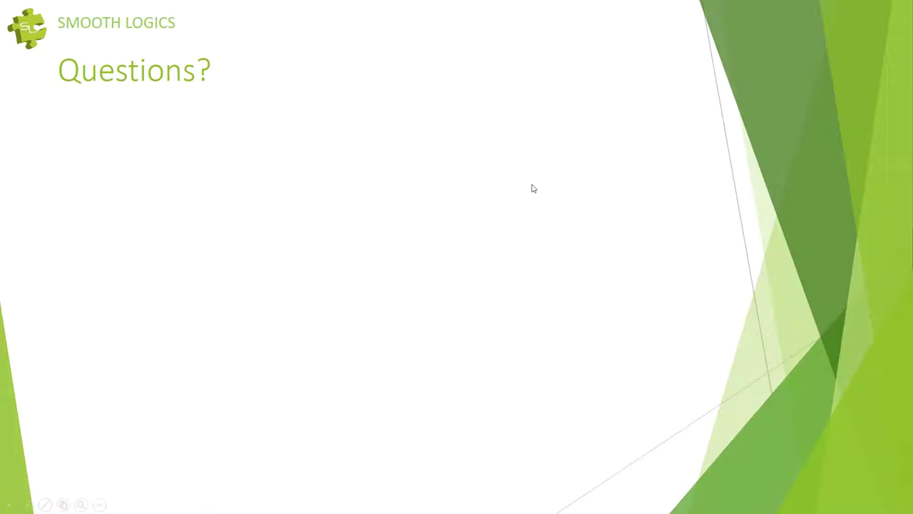
key("Escape")
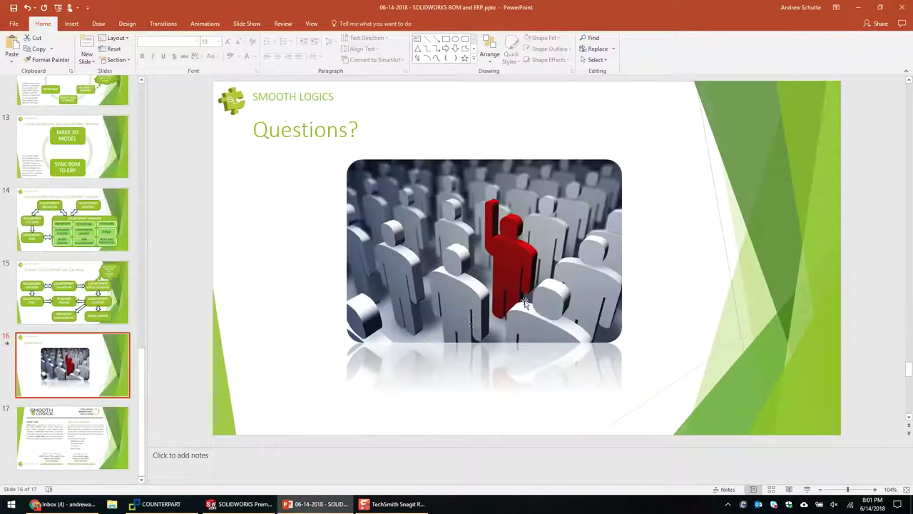
left_click(87, 322)
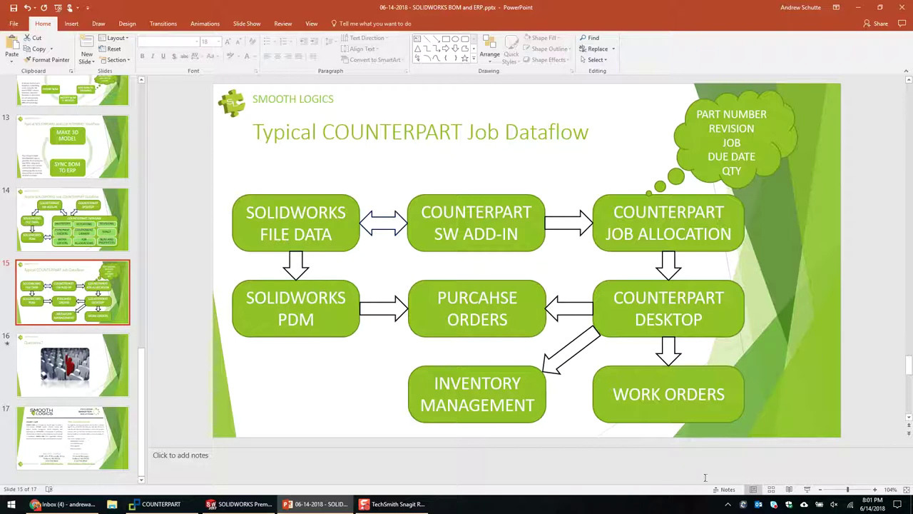
left_click(809, 491)
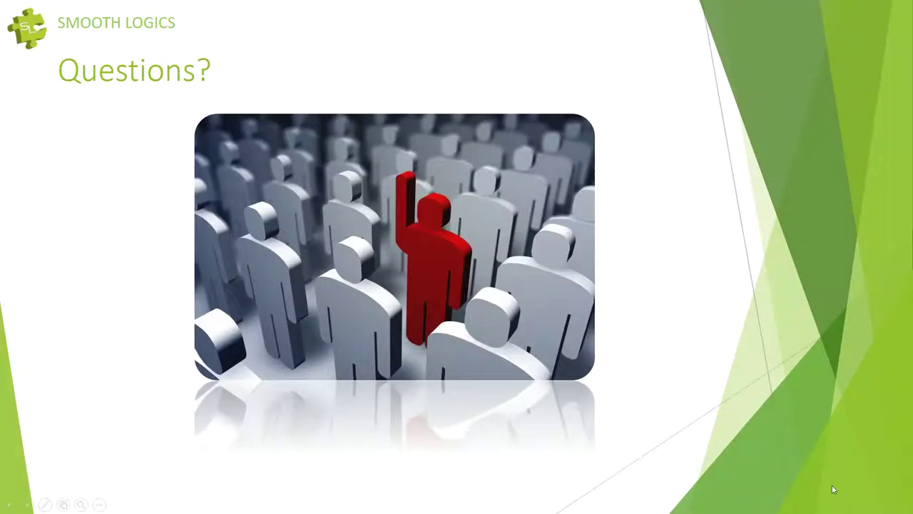
key("Escape")
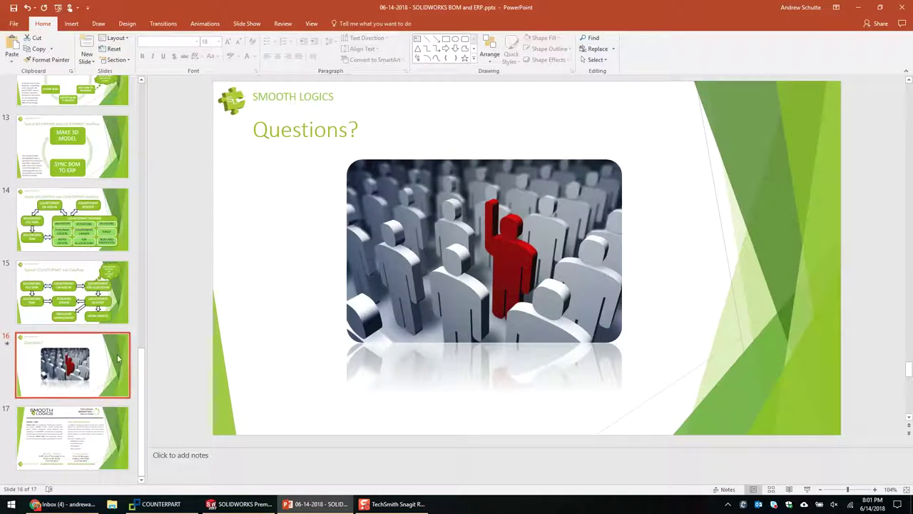
Present the dataflow slide full screen again, then return to COUNTERPART via SOLIDWORKS.
key("Up")
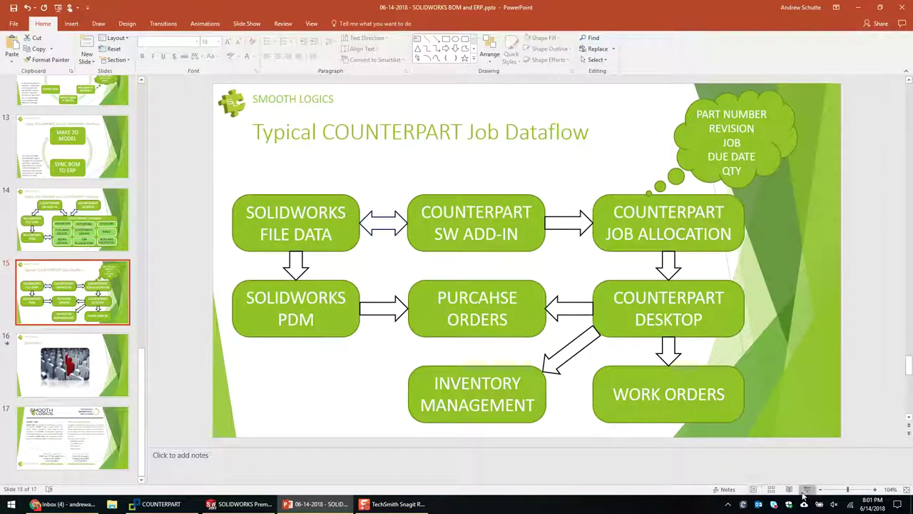
left_click(807, 489)
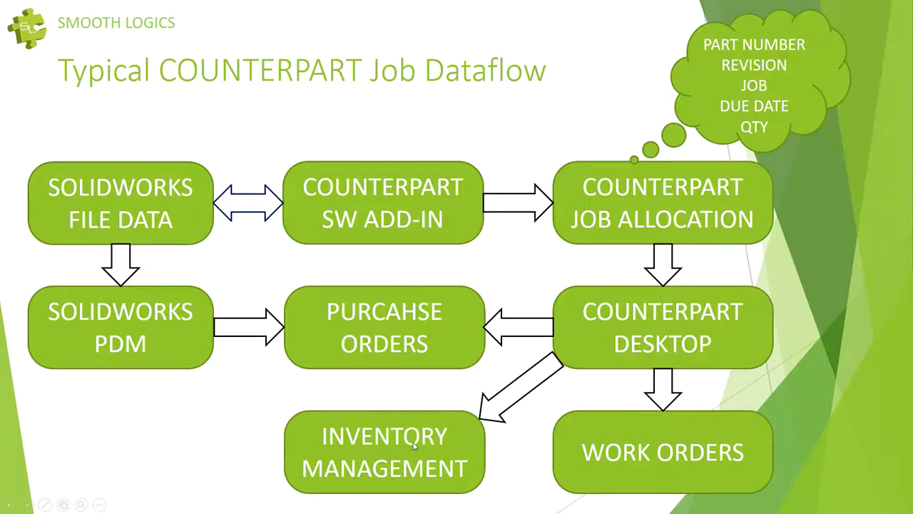
key("Escape")
left_click(259, 510)
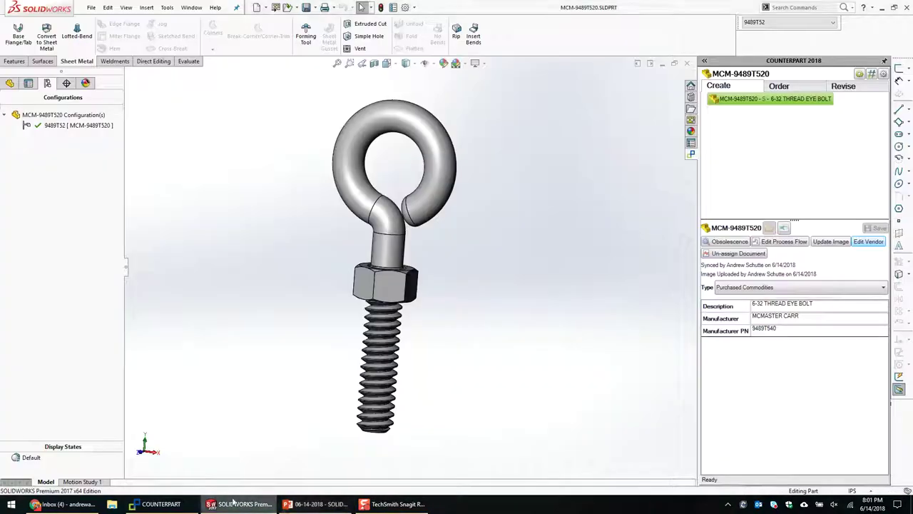
left_click(161, 503)
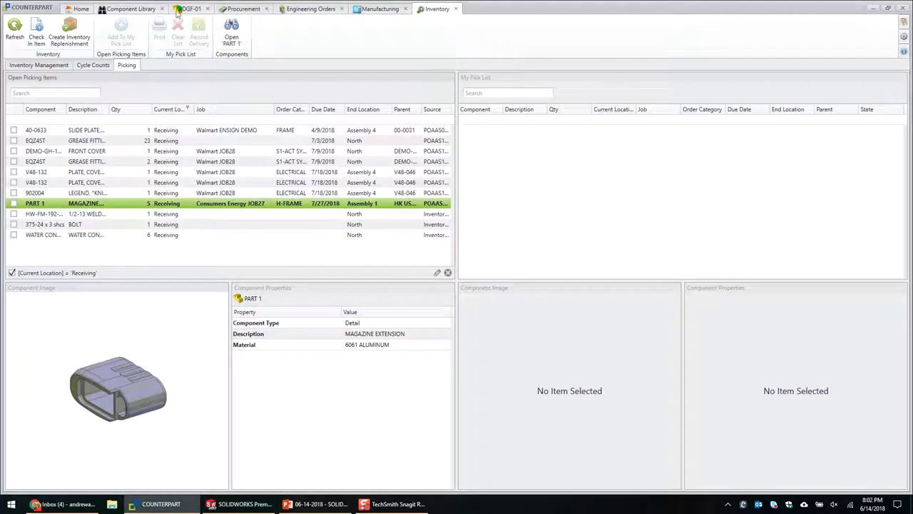
Open Procurement Order Requests and try Allocate From Available for 5436-102, closing it unsaved twice.
left_click(243, 10)
left_click(56, 153)
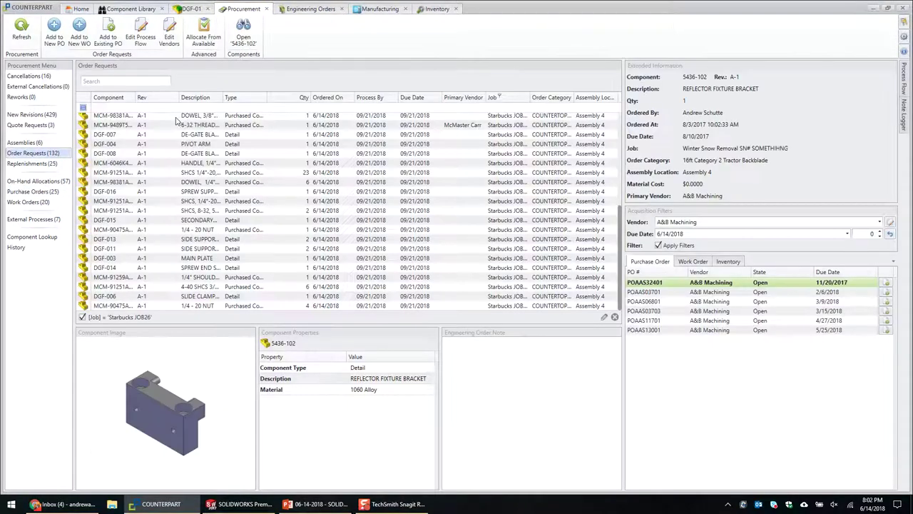
left_click(203, 33)
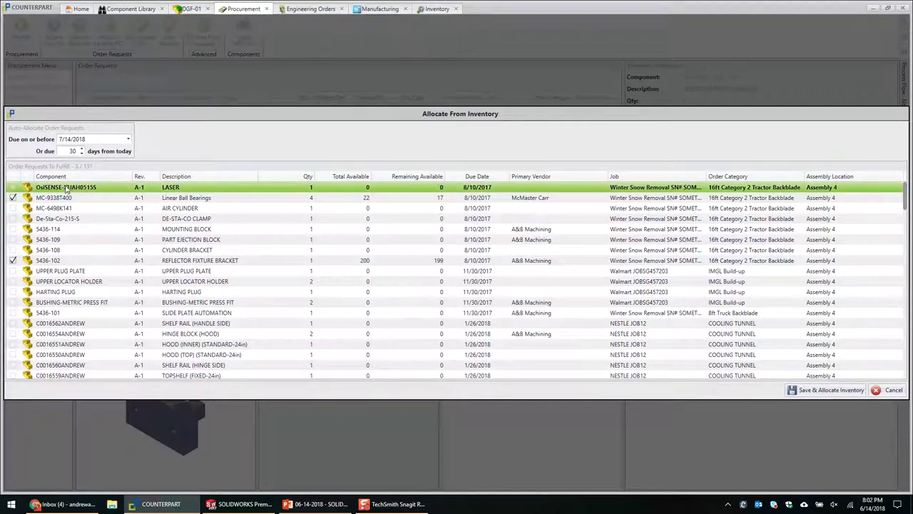
left_click(51, 259)
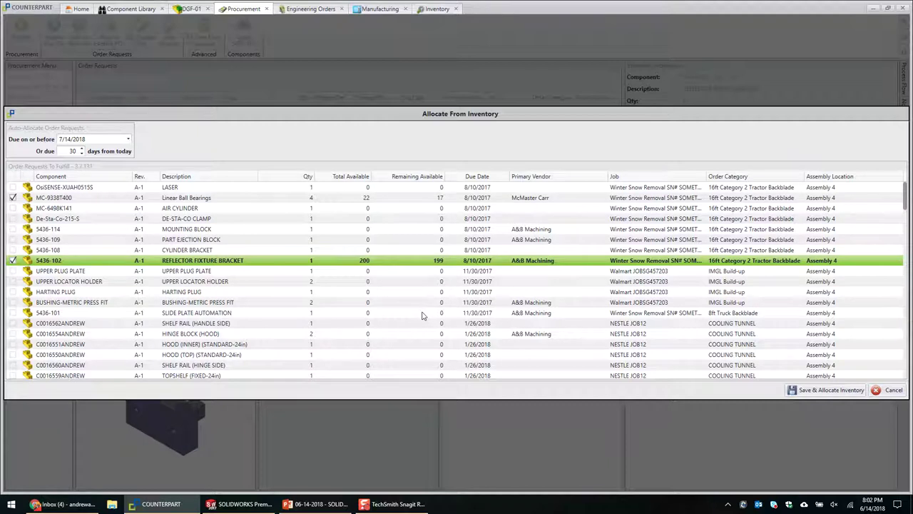
key("Escape")
left_click(107, 81)
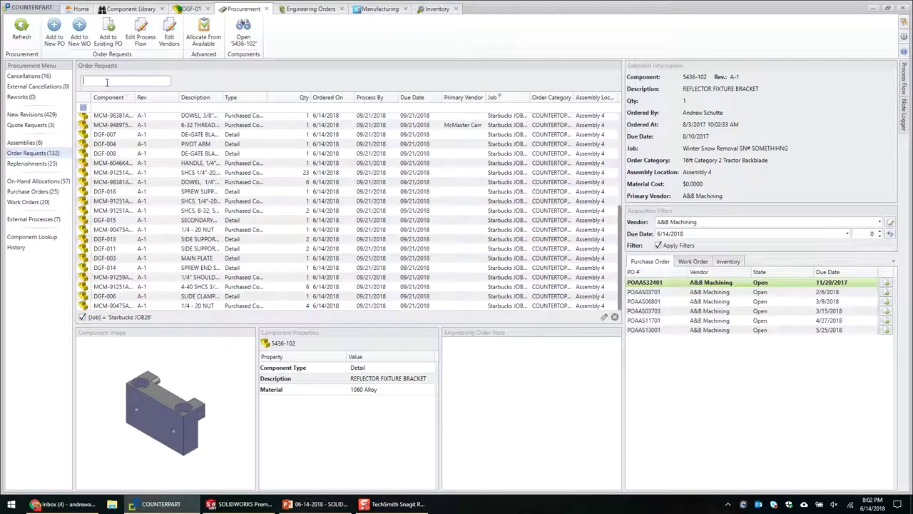
type("5436-102")
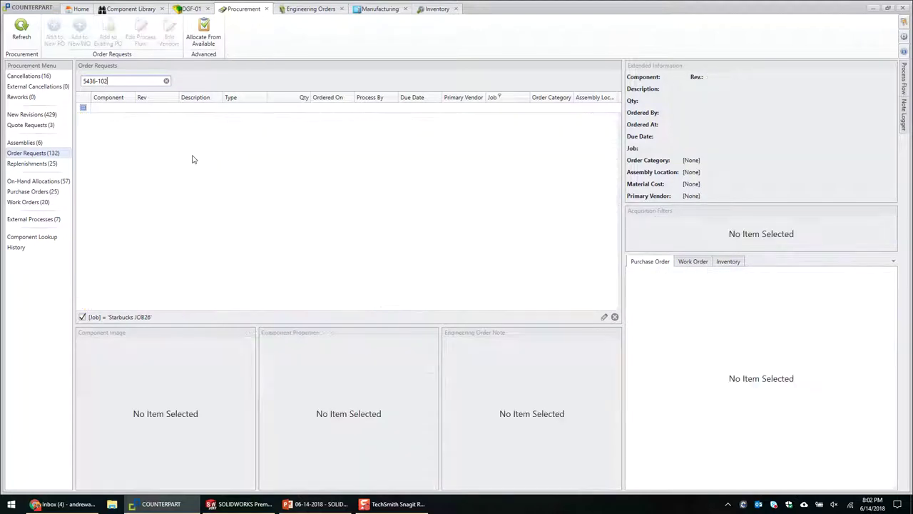
left_click(204, 32)
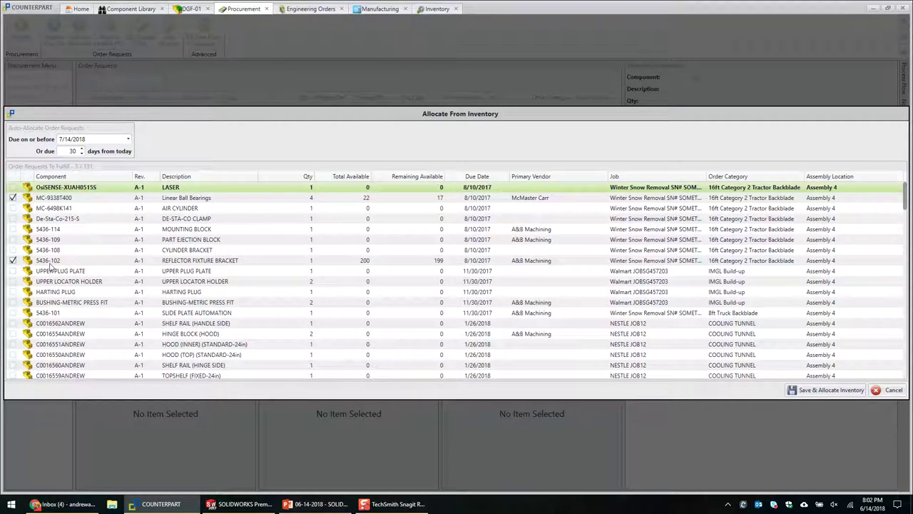
left_click(894, 391)
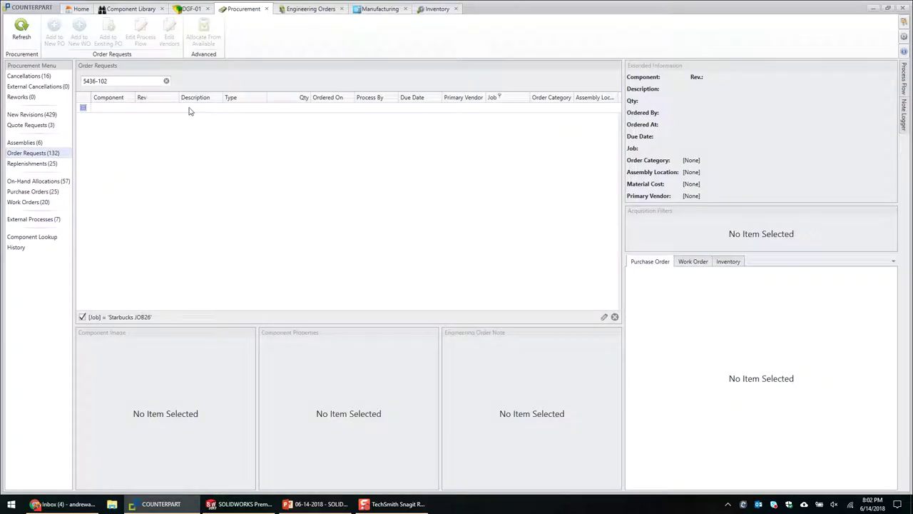
Set the Job filter to (All), search 5436-102, and view its available stock on the Inventory tab.
left_click(166, 83)
left_click(167, 81)
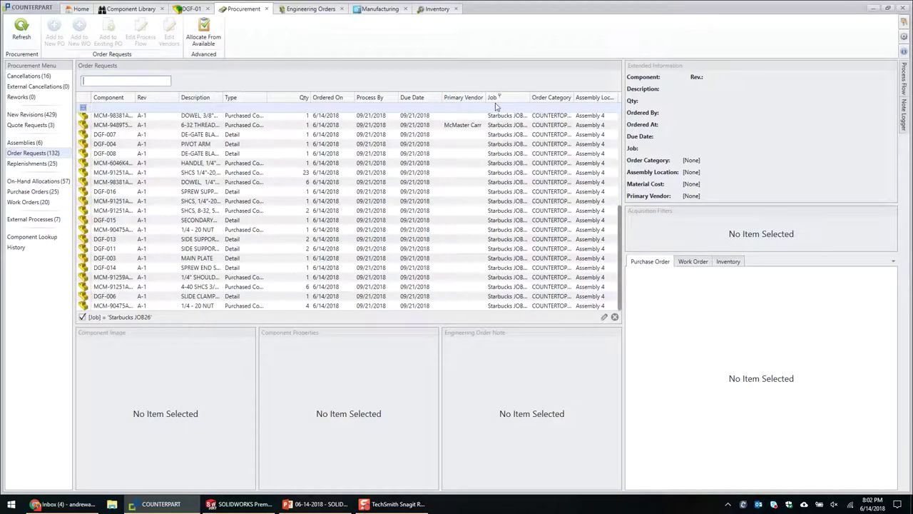
left_click(498, 95)
left_click(508, 105)
left_click(135, 80)
type("5436-102")
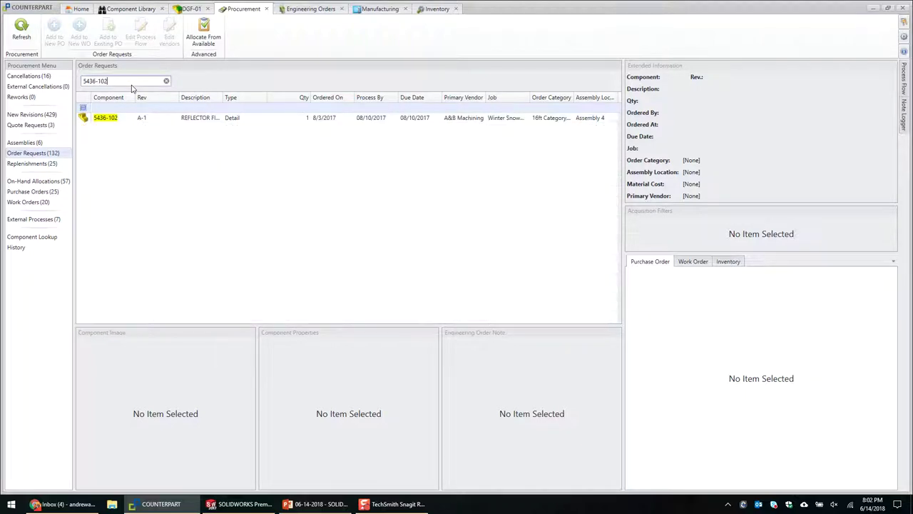
left_click(208, 119)
left_click(731, 261)
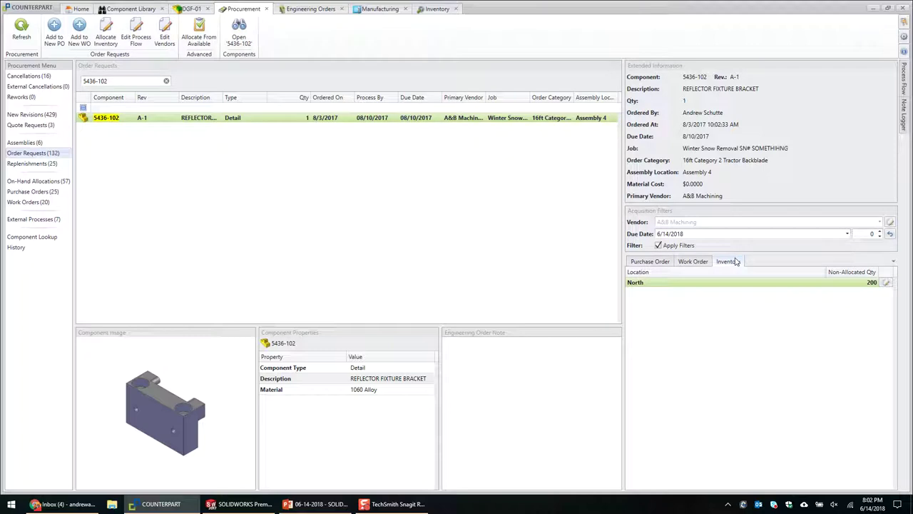
Cancel the North allocation for 5436-102, copy its component number, and switch to Inventory Management.
left_click(645, 285)
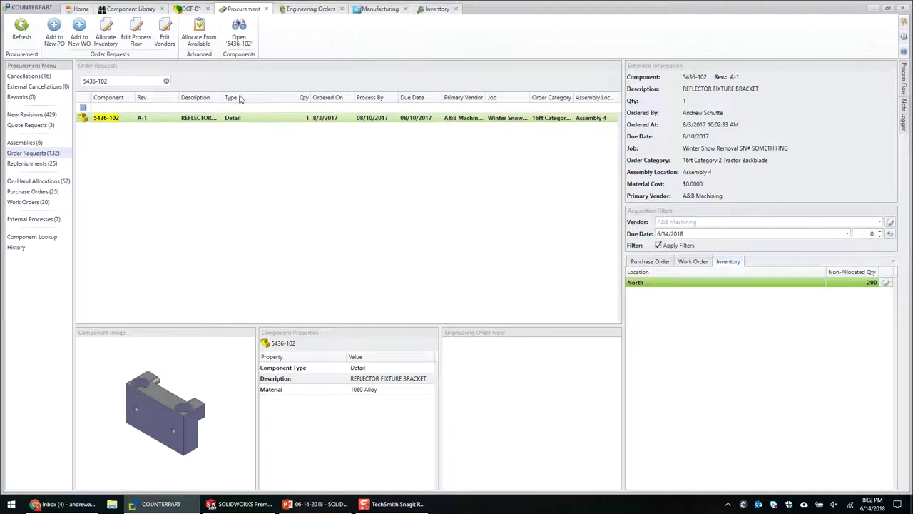
left_click(886, 283)
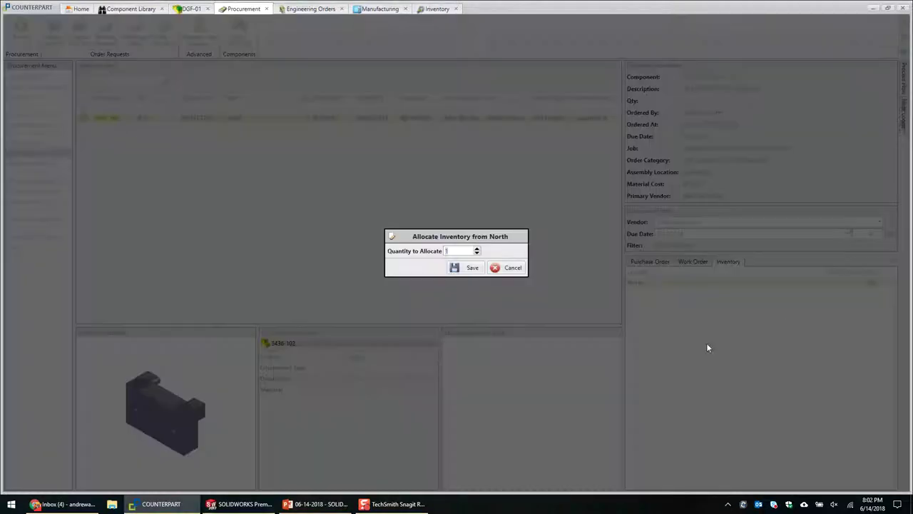
left_click(511, 268)
double_click(695, 77)
key("ctrl+c")
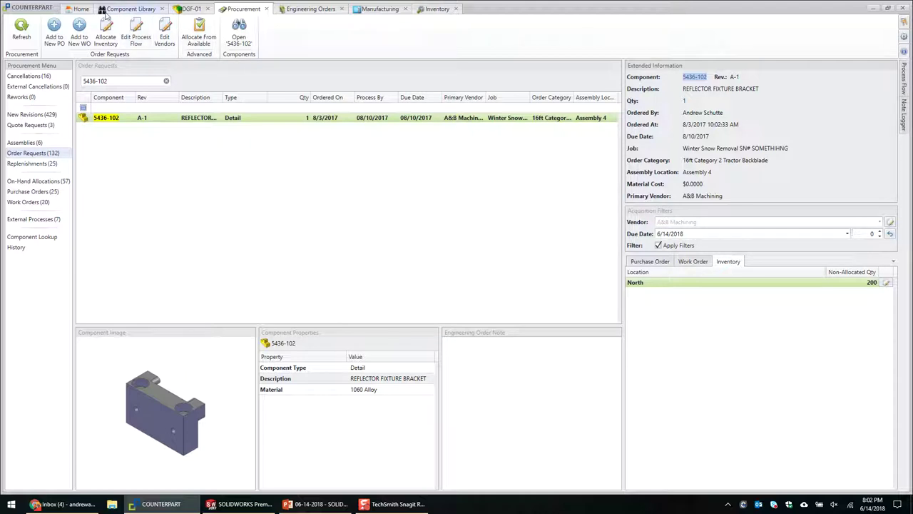
left_click(437, 9)
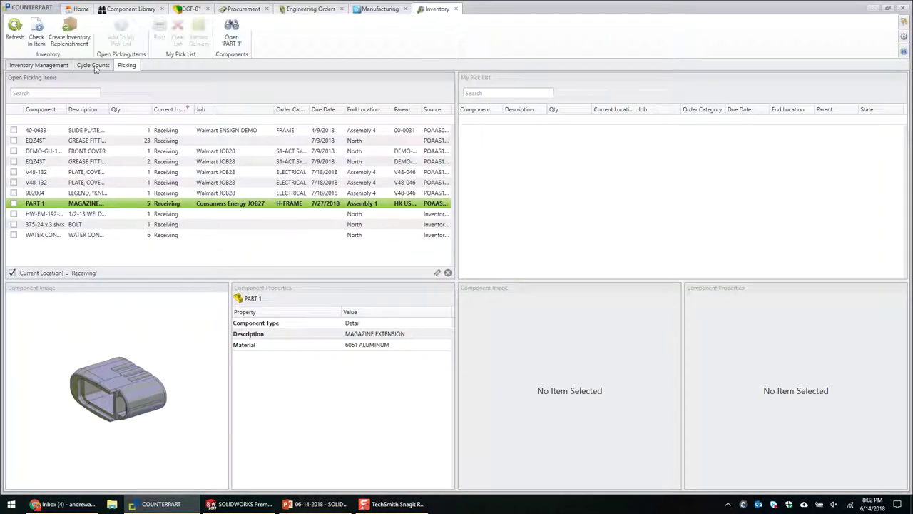
left_click(39, 65)
Search inventory for 5436-102 and review North's stock: 200 on hand, none allocated.
left_click(349, 88)
key("ctrl+v")
key("Return")
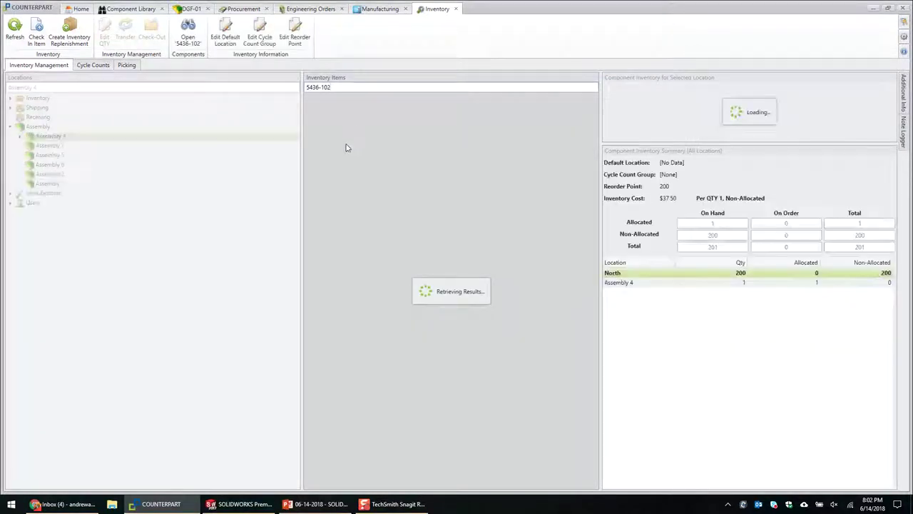
left_click(426, 132)
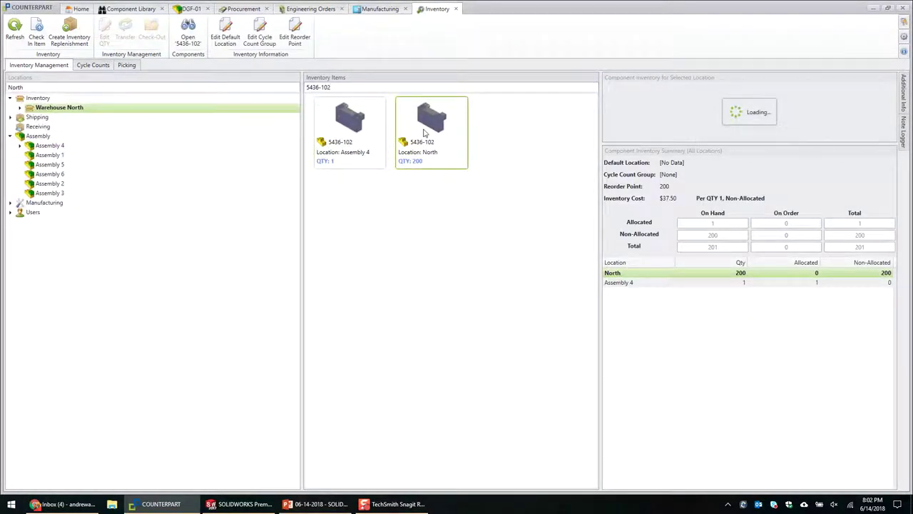
left_click(427, 137)
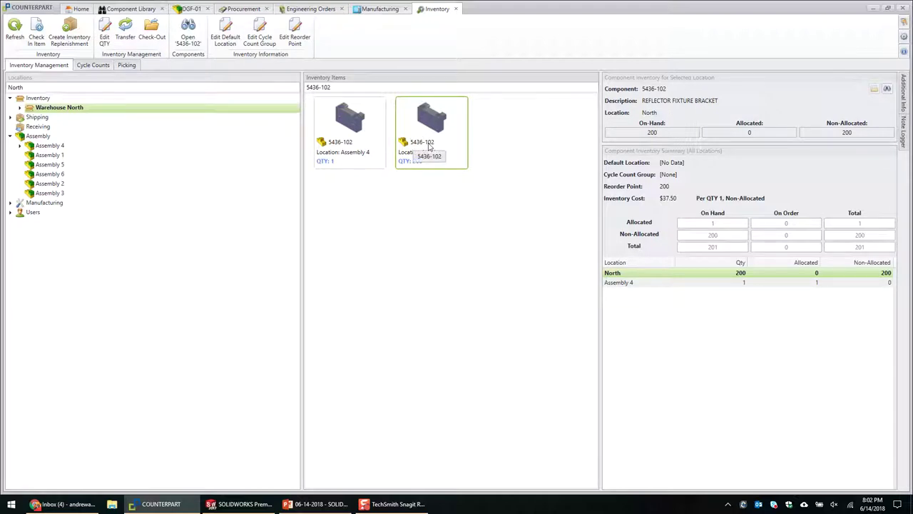
left_click(807, 276)
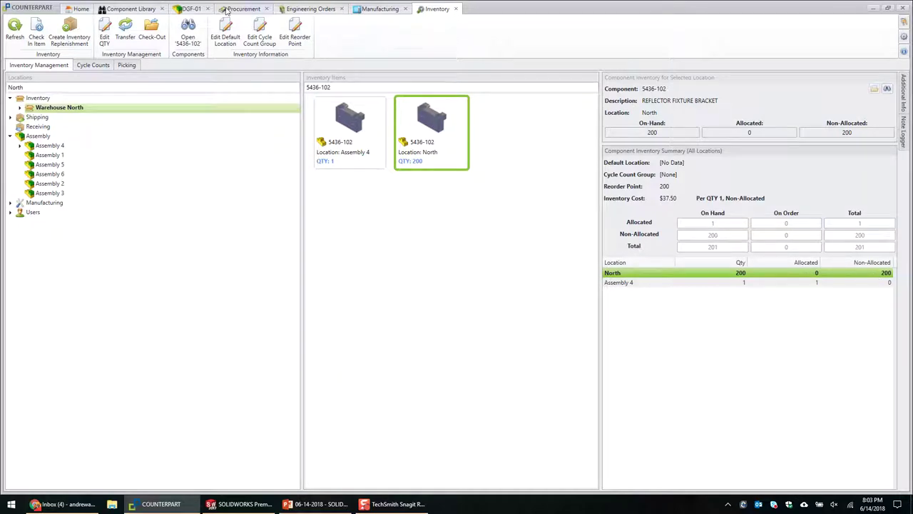
double_click(875, 278)
Save a 1-unit allocation of 5436-102 from North stock to its order request.
left_click(888, 284)
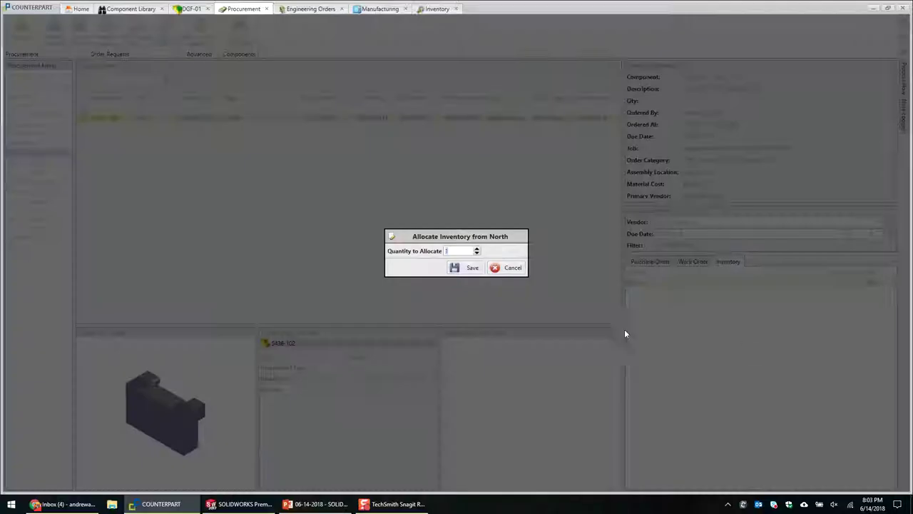
left_click(473, 268)
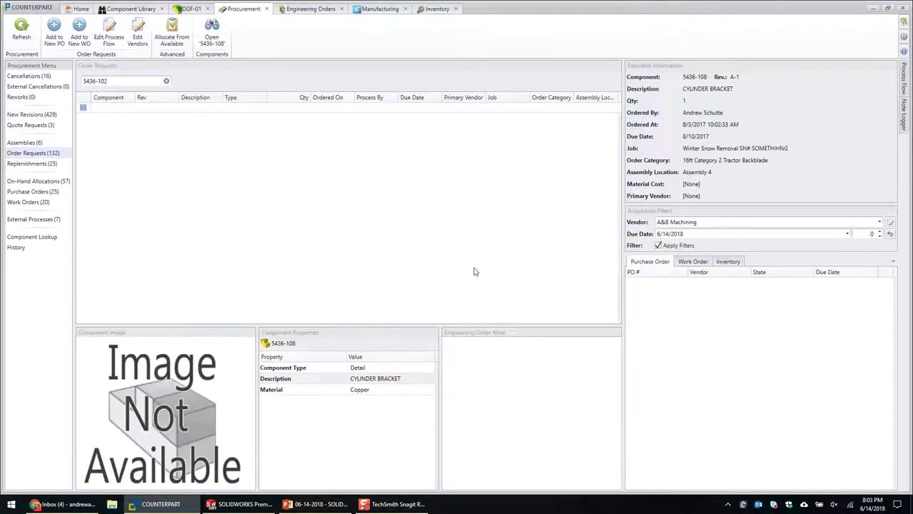
left_click(421, 10)
Refresh inventory and re-search 5436-102 to confirm North shows 1 allocated and 199 non-allocated.
left_click(318, 88)
key("ctrl+c")
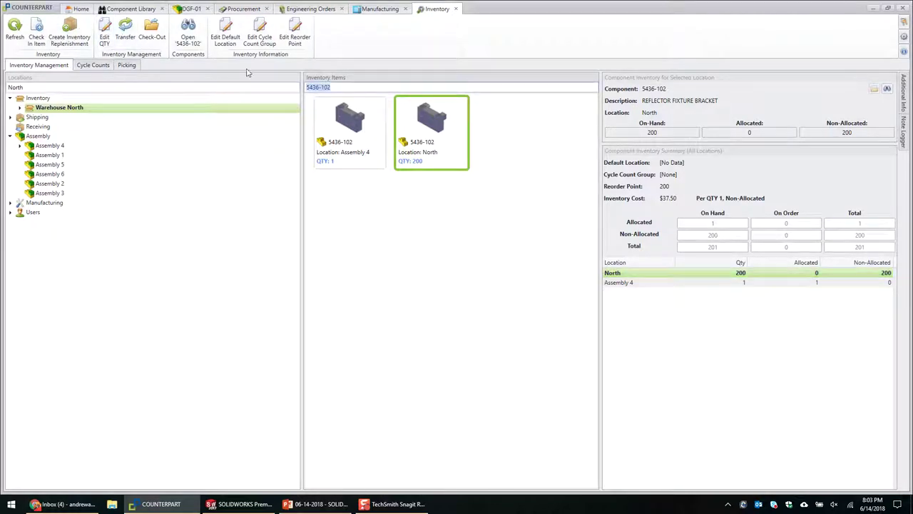
left_click(14, 30)
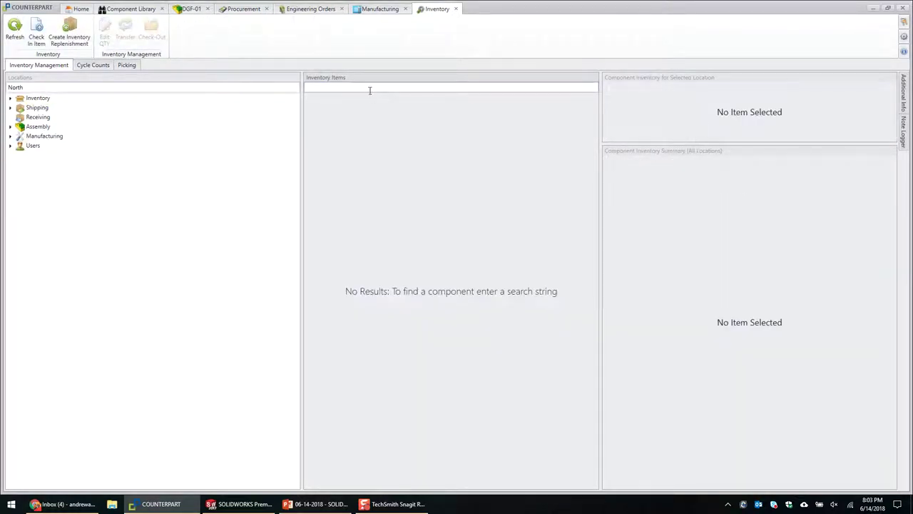
left_click(371, 86)
key("ctrl+v")
key("Return")
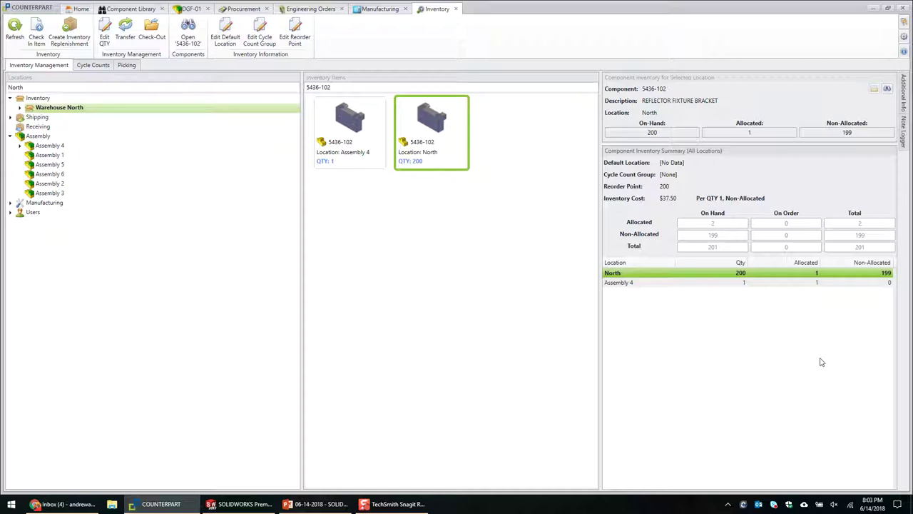
left_click(130, 66)
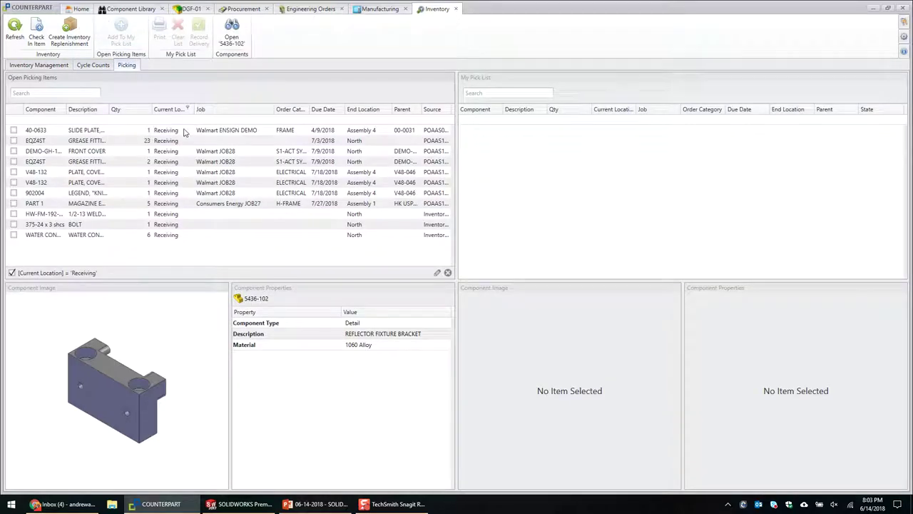
Check the DEMO-GH FRONT COVER picking item, then orbit the SOLIDWORKS eye bolt MCM-9489T520.
left_click(183, 150)
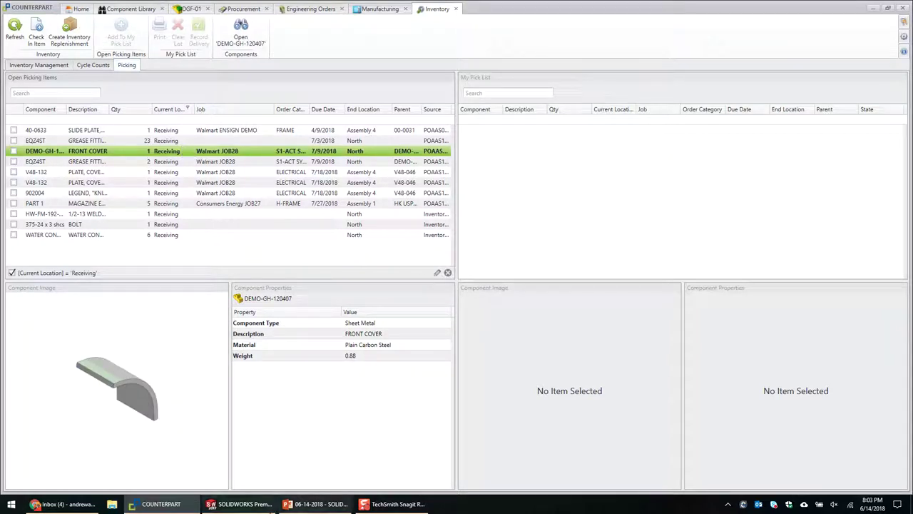
left_click(270, 505)
middle_click_drag(512, 289, 550, 304)
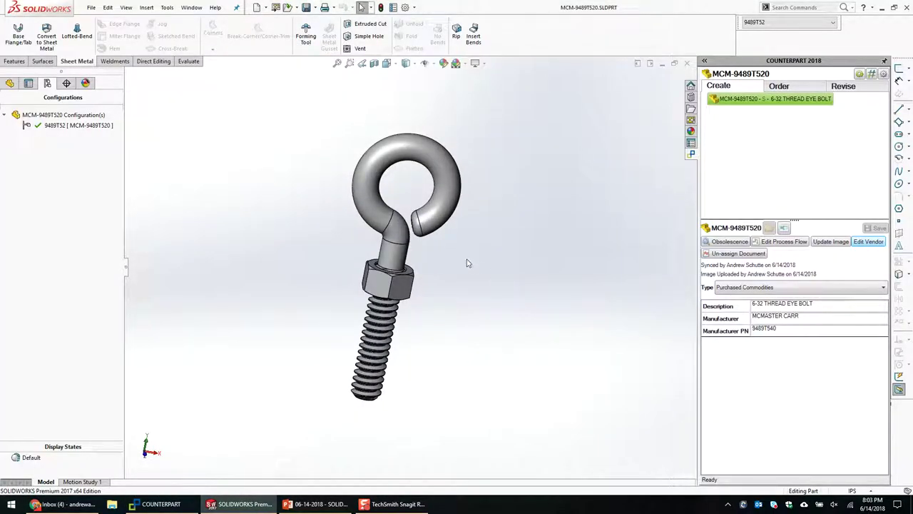
Switch to the DGF-01 assembly and open the DGF-012 slide clamp pivot block's process flow.
scroll(468, 263, "down", 1)
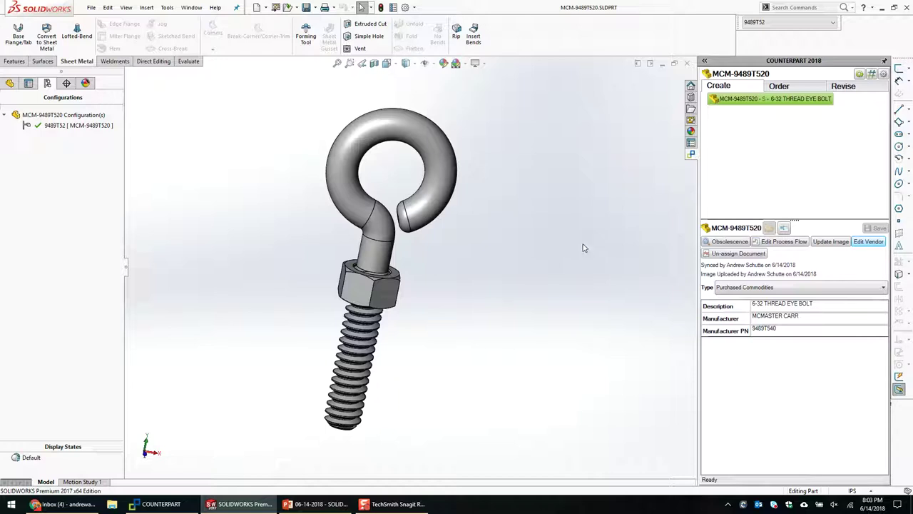
key("ctrl+Tab")
left_click(431, 259)
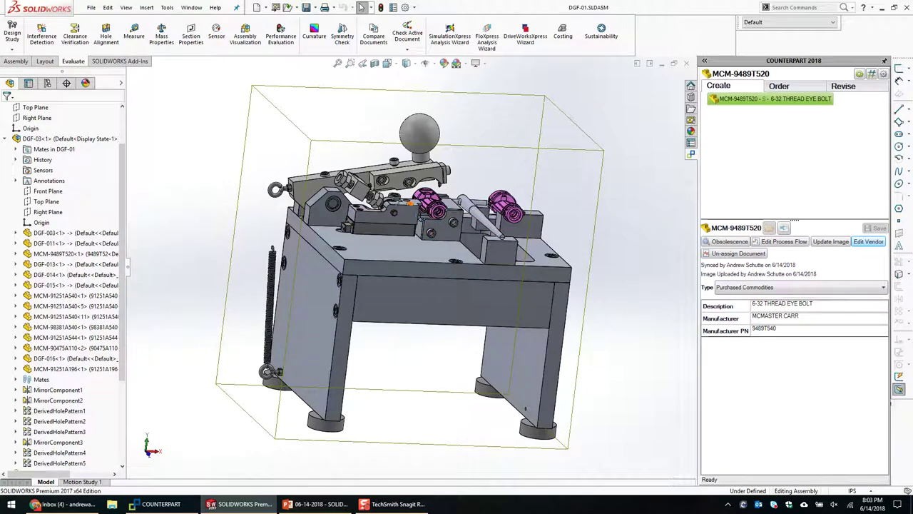
scroll(359, 245, "down", 3)
left_click(329, 163)
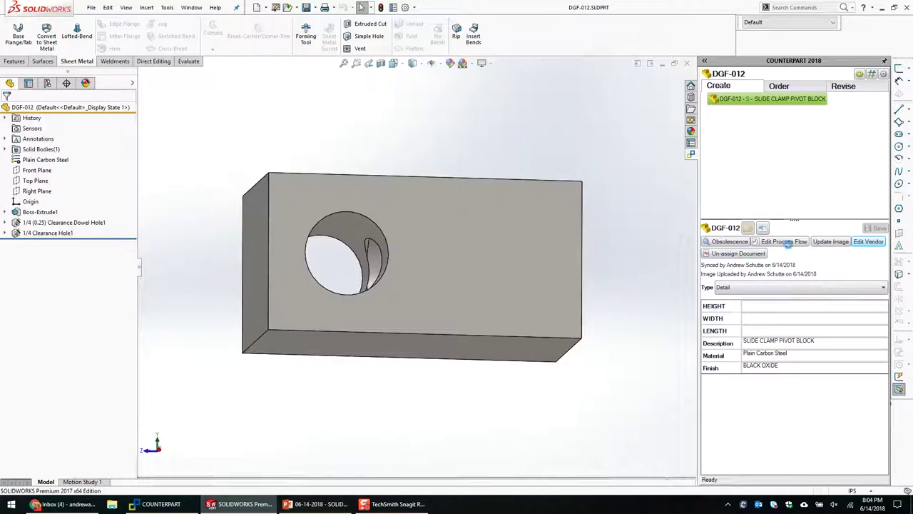
left_click(781, 241)
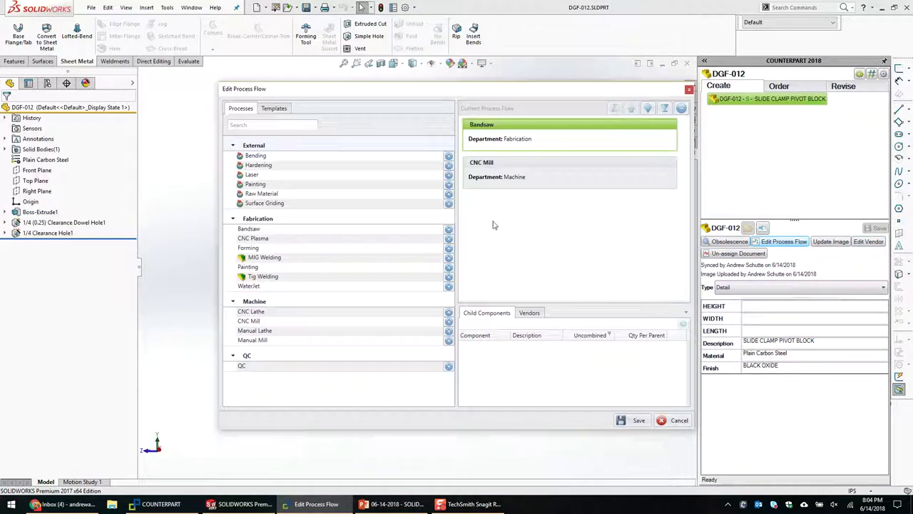
Inspect DGF-012's CNC Mill process step, then close the process flow without saving.
left_click_drag(520, 89, 377, 68)
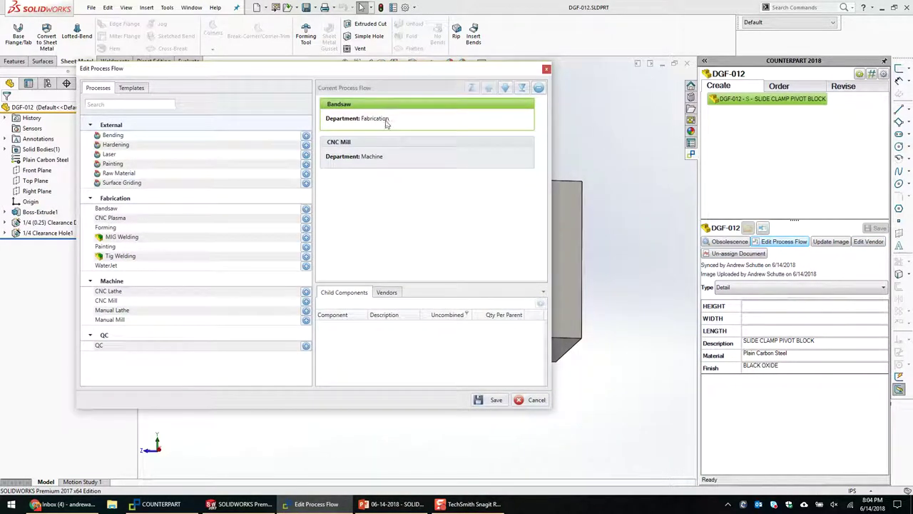
left_click(385, 120)
left_click(384, 146)
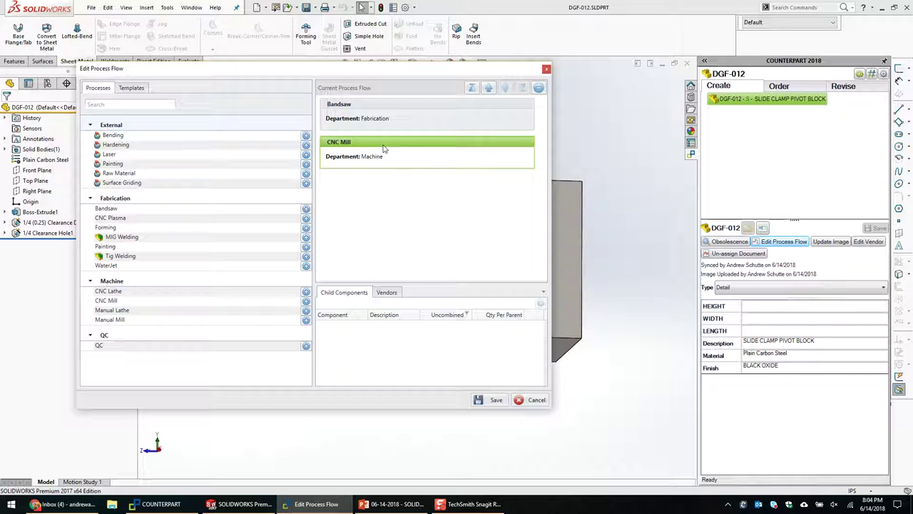
left_click(533, 401)
Present the dataflow slide full screen, then return to COUNTERPART.
left_click(316, 504)
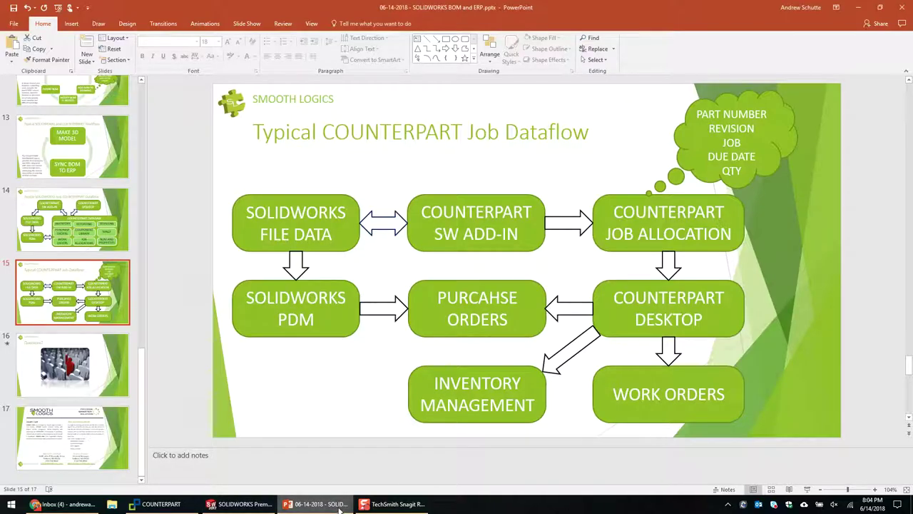
left_click(807, 489)
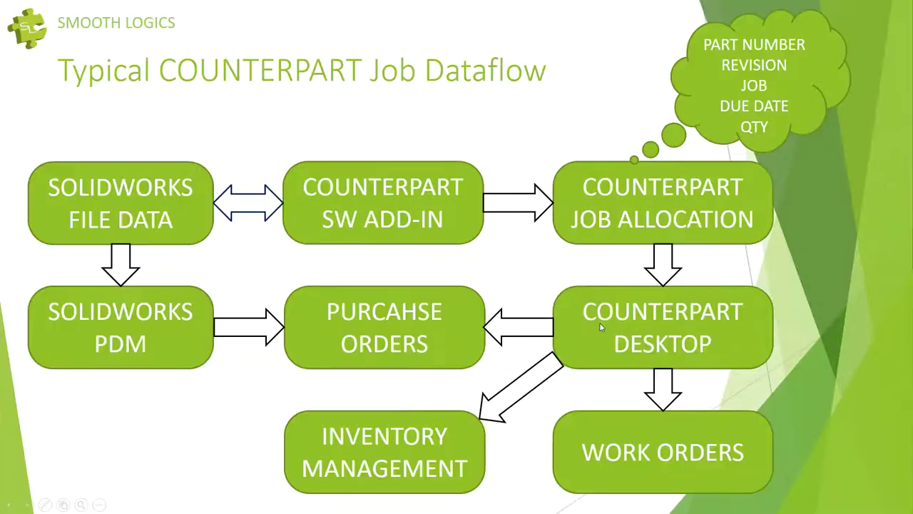
key("alt+Tab")
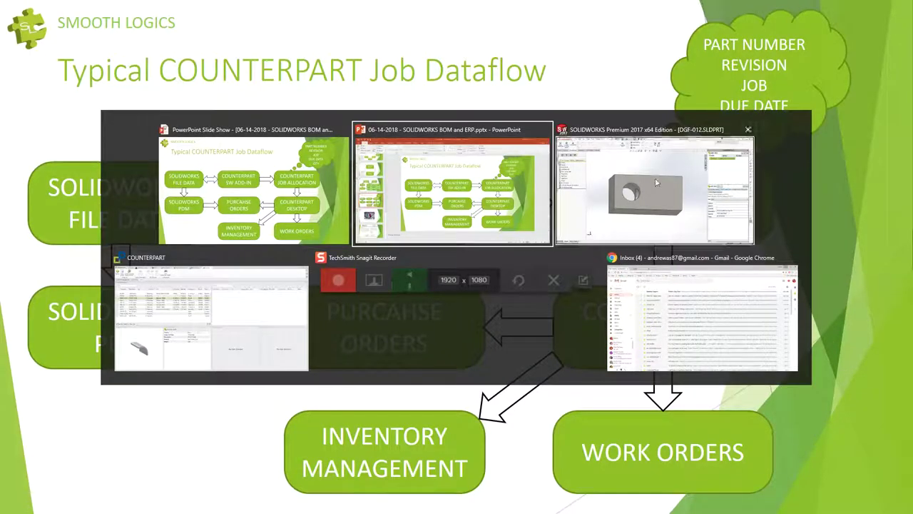
left_click(201, 289)
left_click(561, 206)
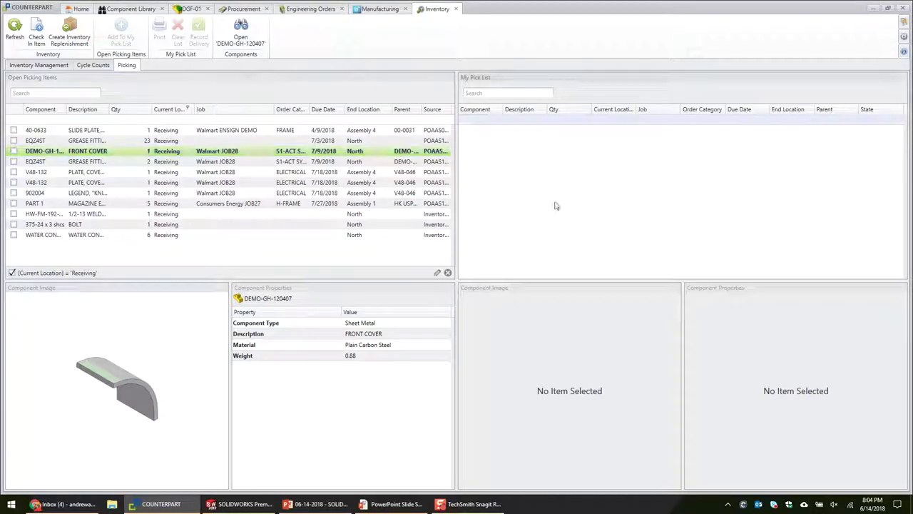
Clear the 5436-102 filter and view the 5436-101 SLIDE PLATE AUTOMATION request.
left_click(242, 9)
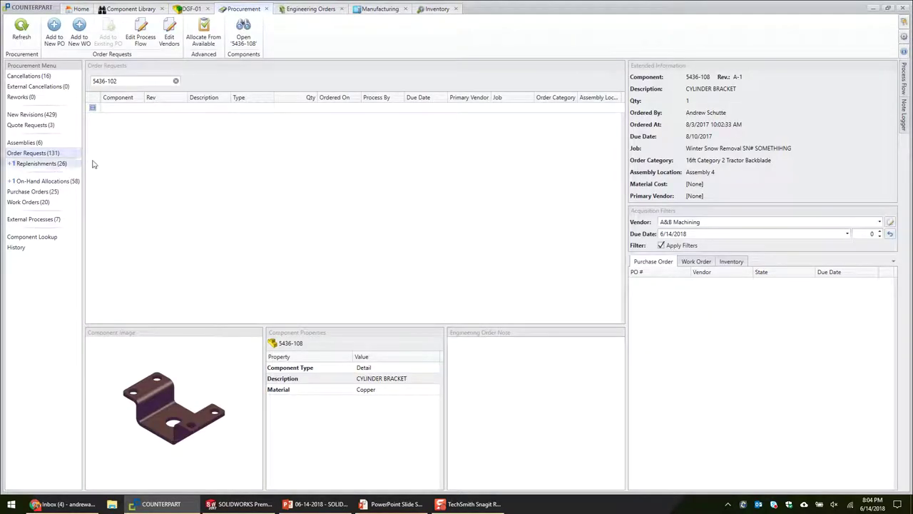
left_click(176, 82)
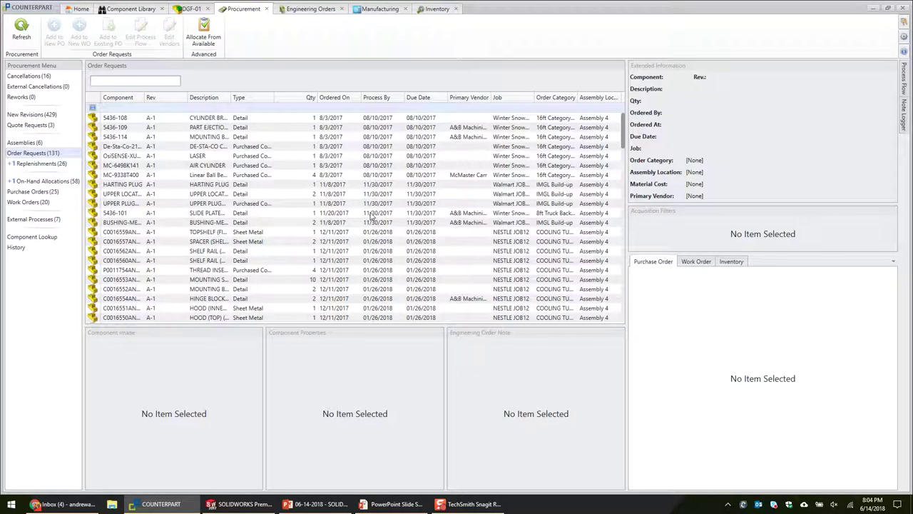
left_click(370, 214)
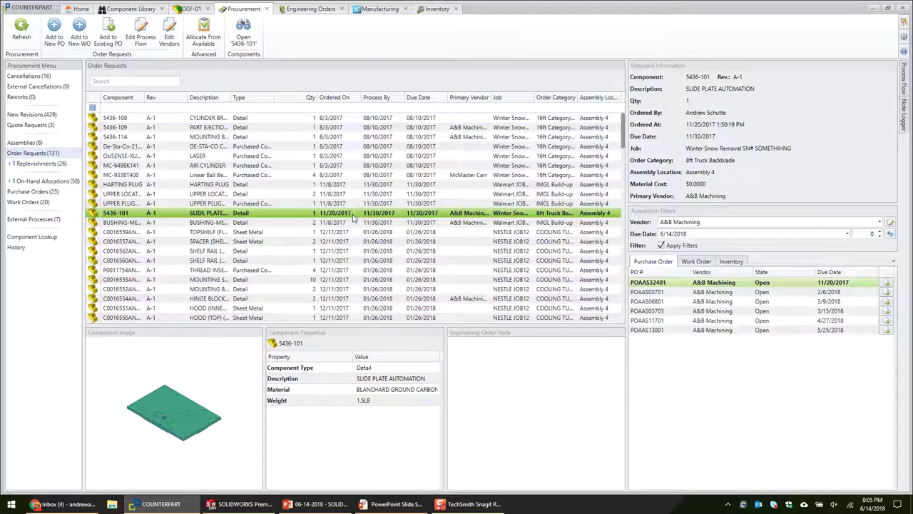
Review the 5436-108 CYLINDER BRACKET request, then bring SOLIDWORKS to the front.
scroll(364, 218, "down", 10)
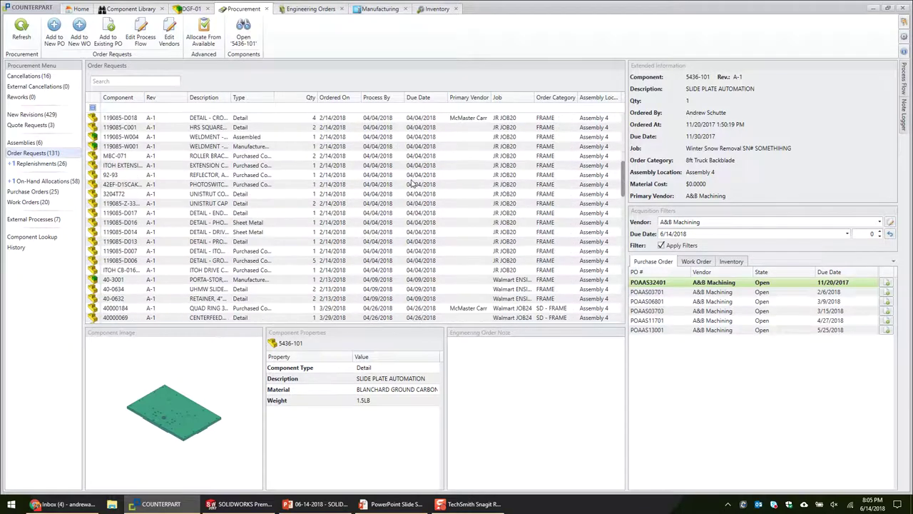
scroll(376, 218, "down", 5)
left_click_drag(625, 266, 624, 143)
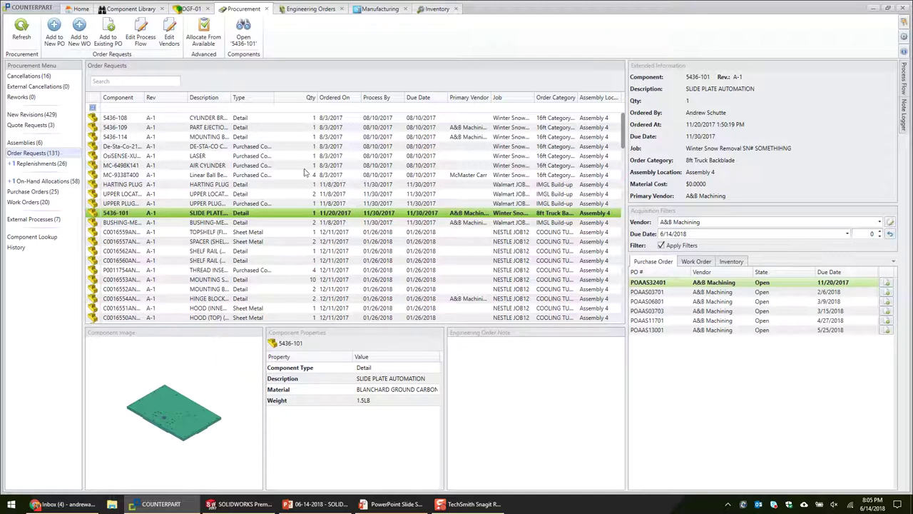
left_click(199, 119)
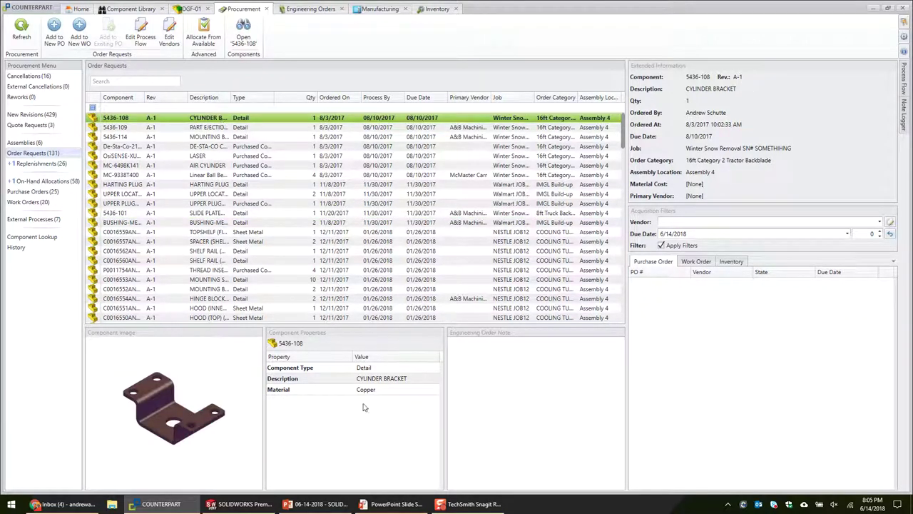
left_click(239, 504)
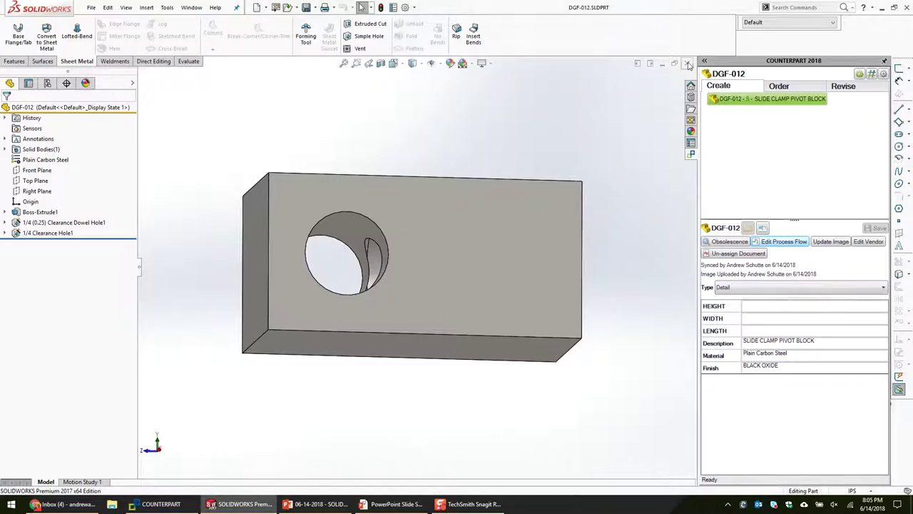
In DGF-01.SLDASM, expand and review the DGF-01, DGF-02 and DGF-06 engineering orders.
key("ctrl+Tab")
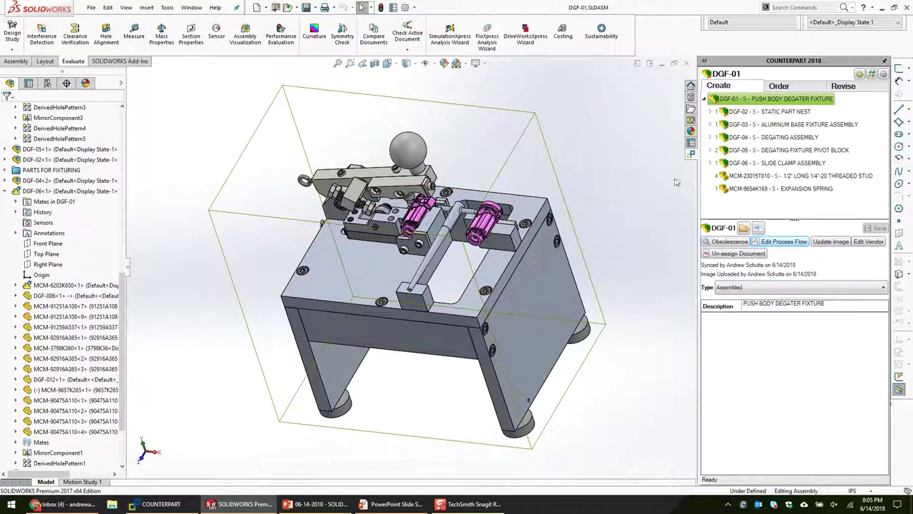
left_click(798, 88)
left_click(712, 126)
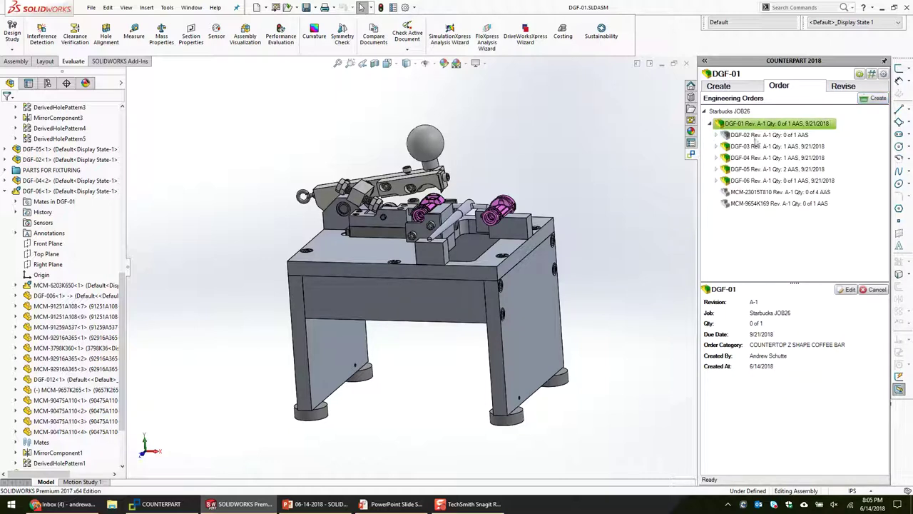
left_click(763, 204)
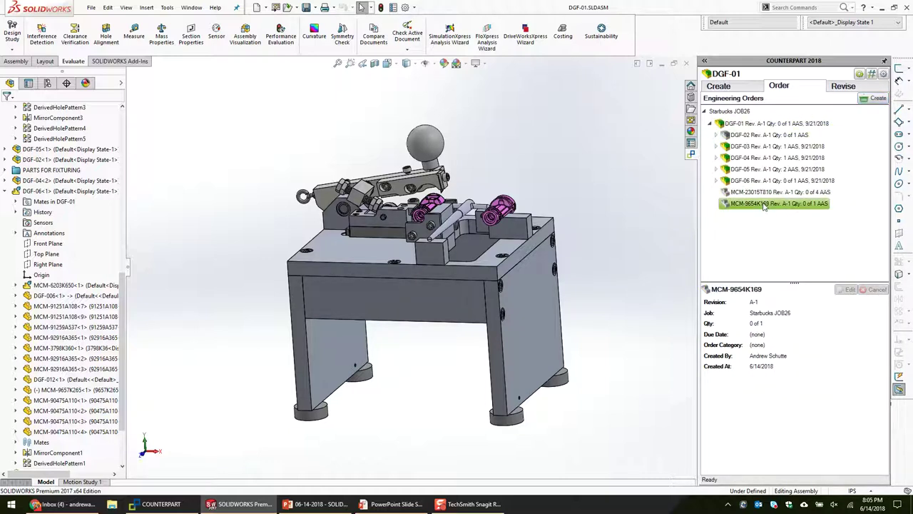
left_click(716, 136)
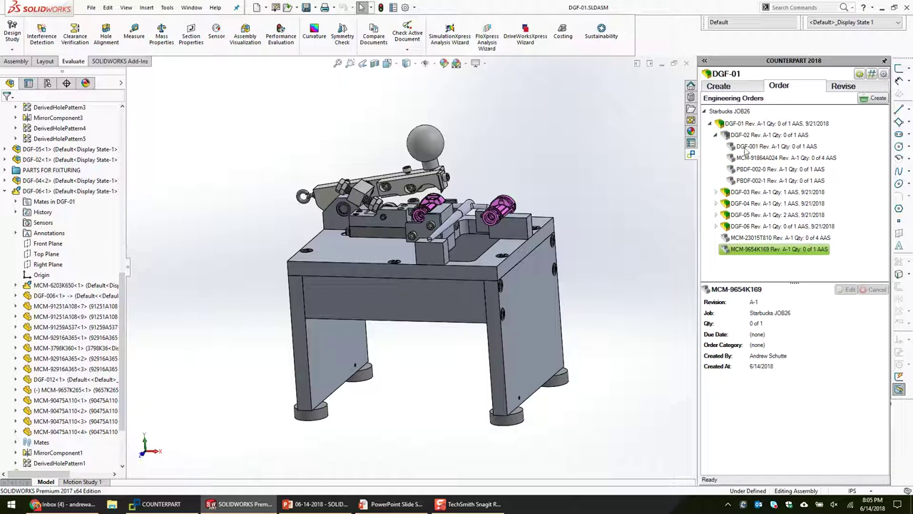
left_click(716, 227)
scroll(742, 240, "down", 2)
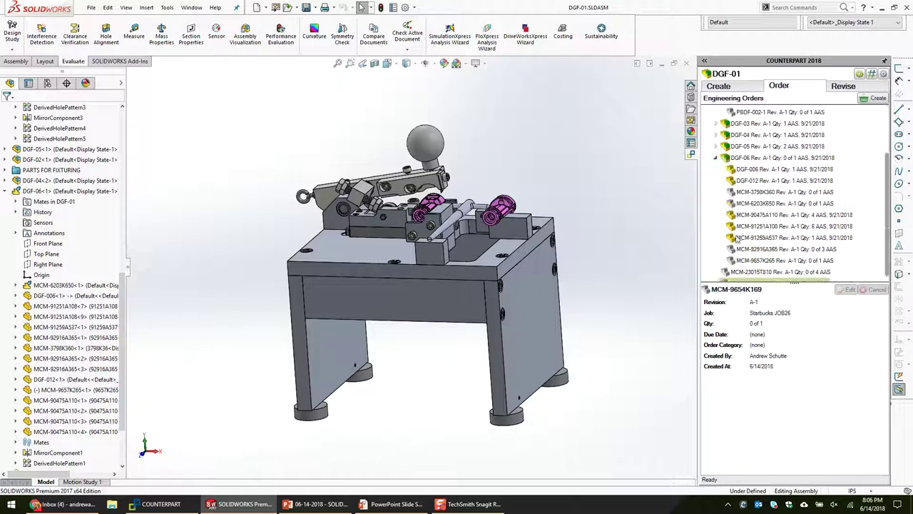
left_click(784, 203)
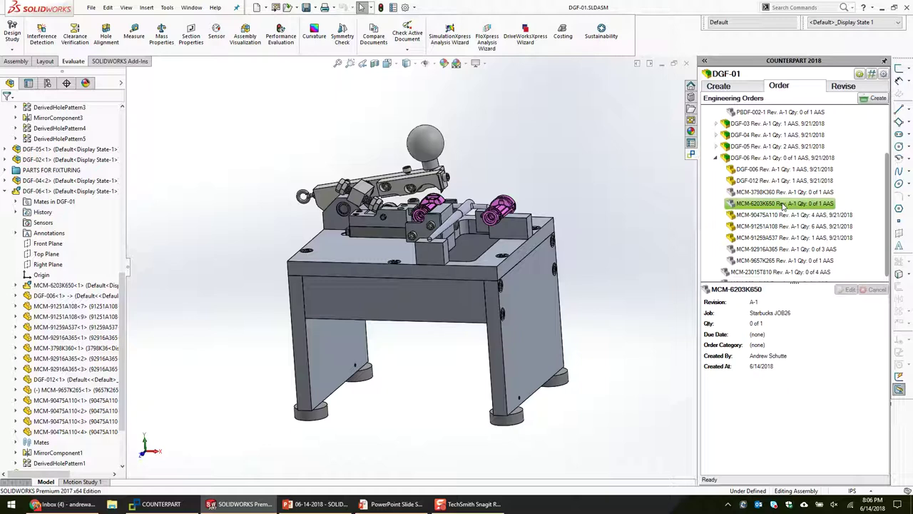
Advance the PowerPoint slideshow to the Typical Manual SOLIDWORKS BOM Workflow slide.
left_click(392, 504)
left_click(467, 385)
left_click(466, 385)
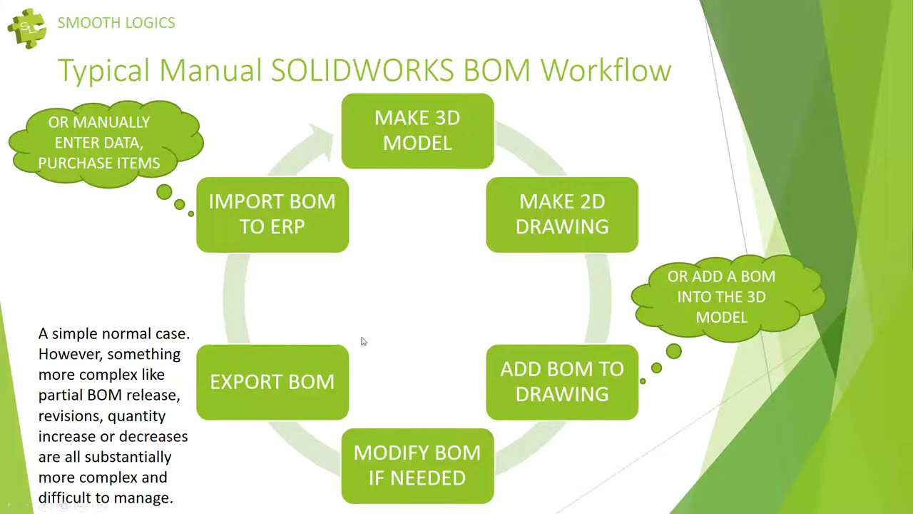
Exit and replay the slideshow, then in SOLIDWORKS select the DGF-01 top-level order.
key("Escape")
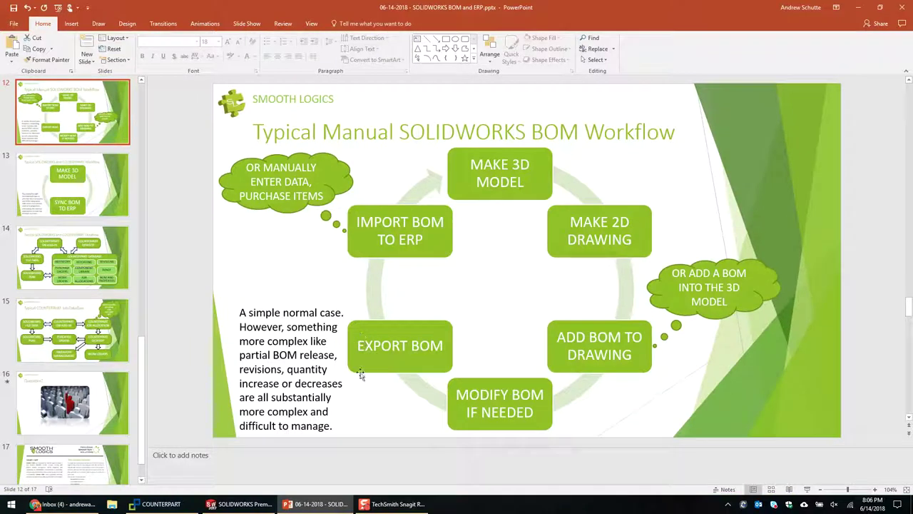
left_click(808, 490)
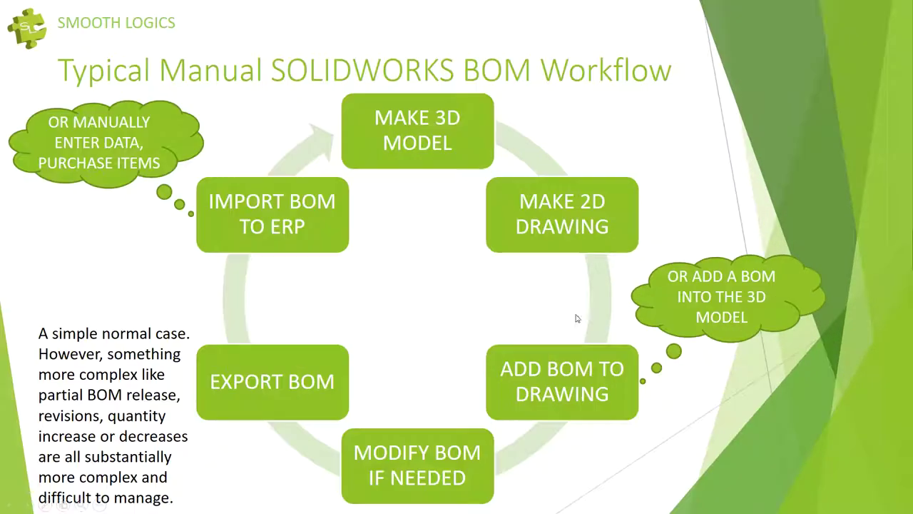
key("alt+Tab")
key("alt+Tab")
middle_click_drag(514, 211, 586, 214)
left_click(743, 124)
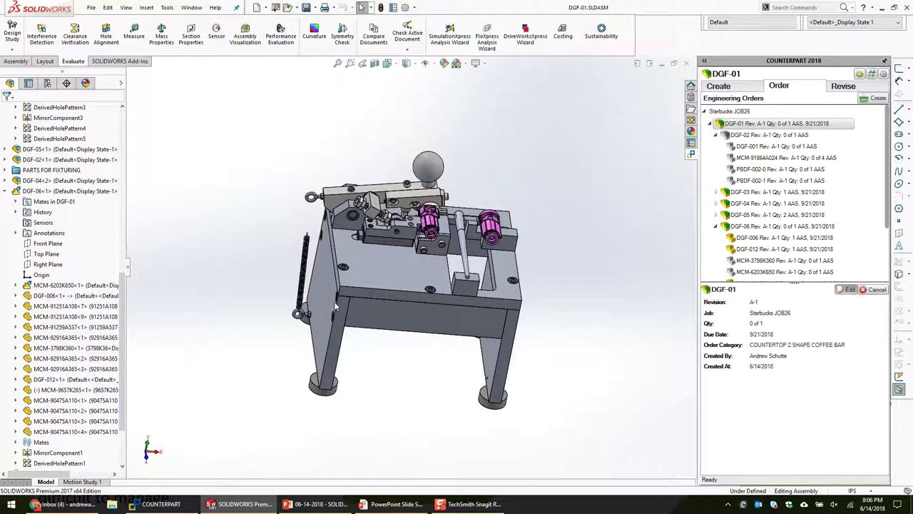
Enlarge the order editor; set MCM-9654K169 spring quantity 1 and MCM-23015T810 stud quantity 4.
left_click_drag(354, 118, 140, 29)
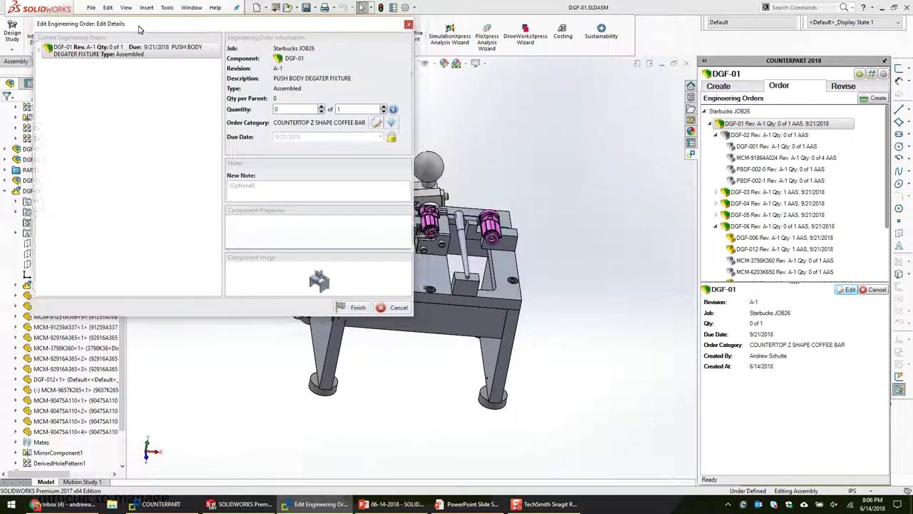
left_click_drag(412, 316, 886, 489)
left_click(37, 48)
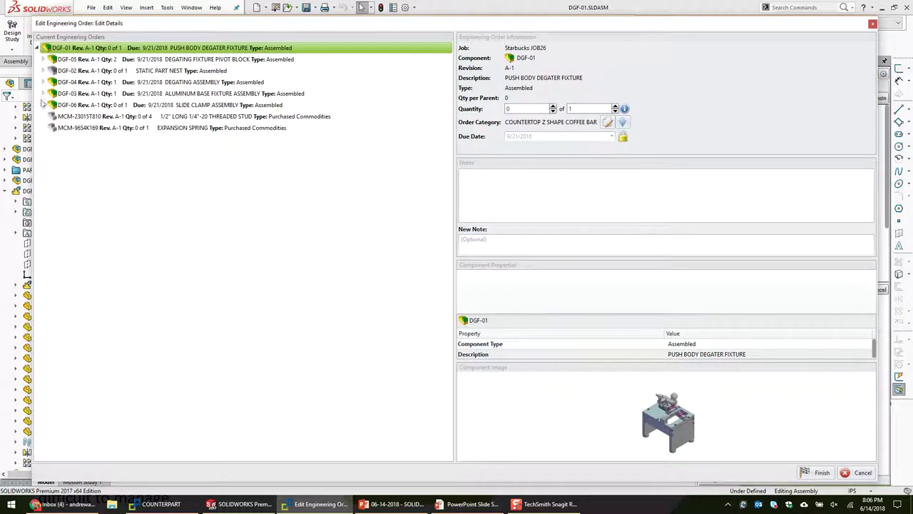
left_click(71, 129)
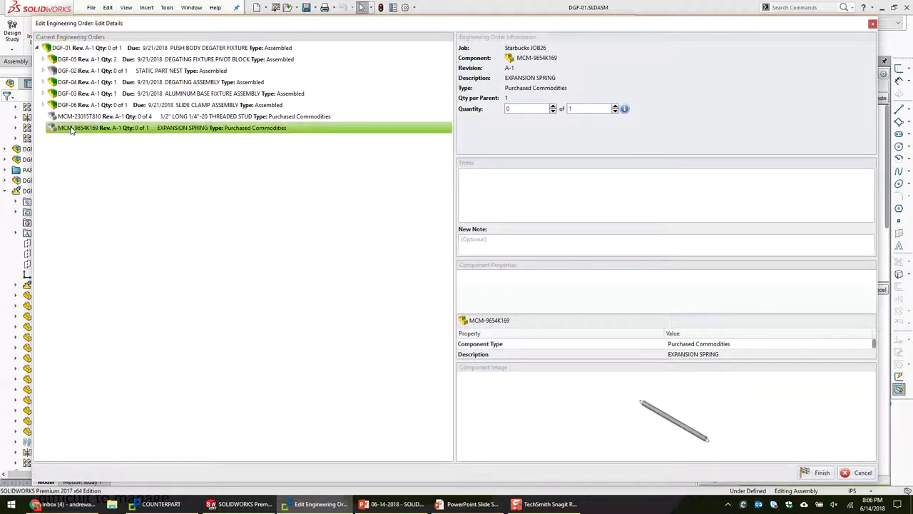
left_click(521, 109)
type("1")
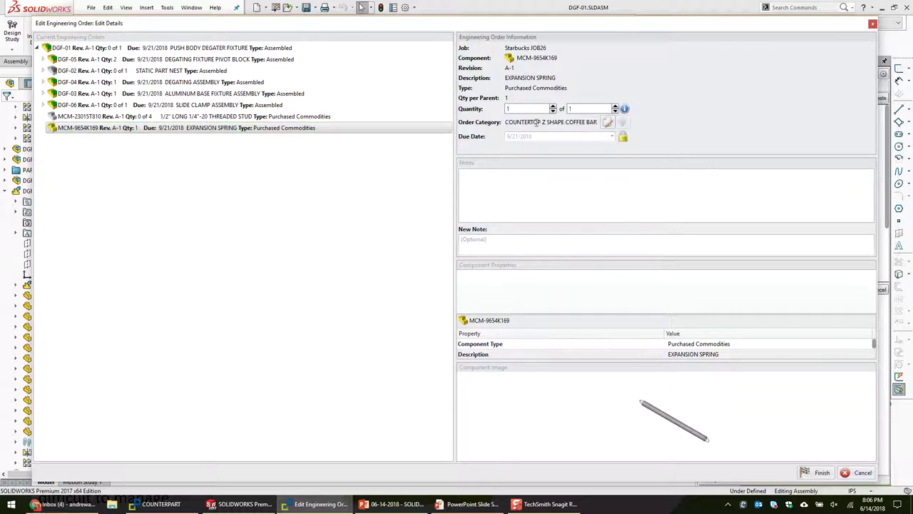
left_click(70, 120)
left_click(533, 108)
type("4")
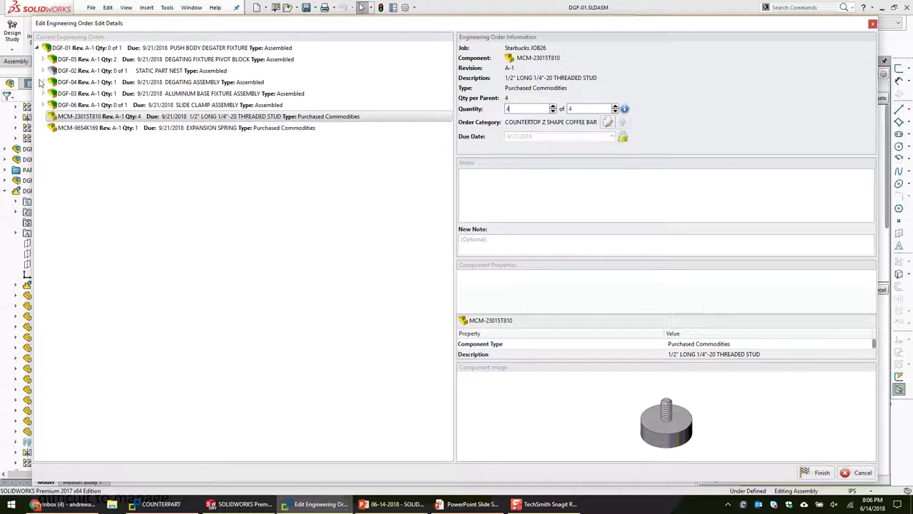
Expand DGF-02, DGF-05 and DGF-06 and review DGF-06's washer, eye bolt, slide and spring orders.
left_click(42, 71)
left_click(42, 59)
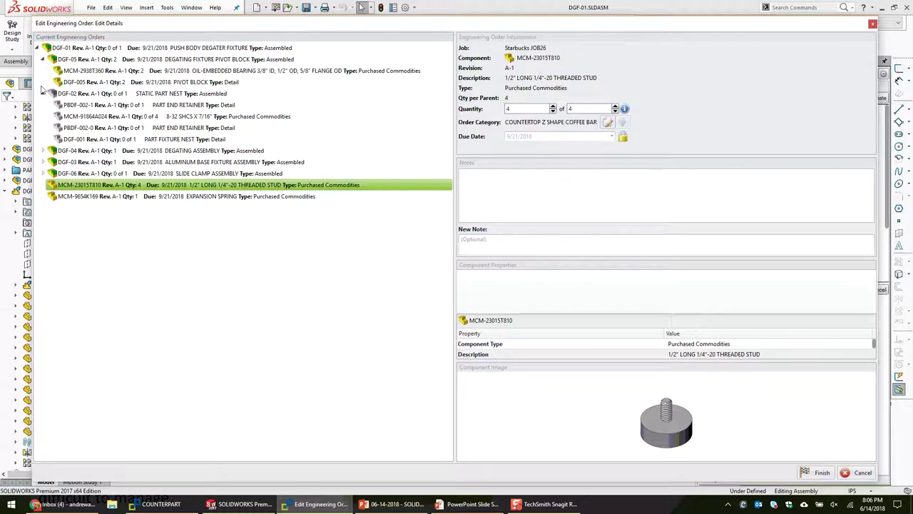
left_click(42, 174)
left_click(142, 48)
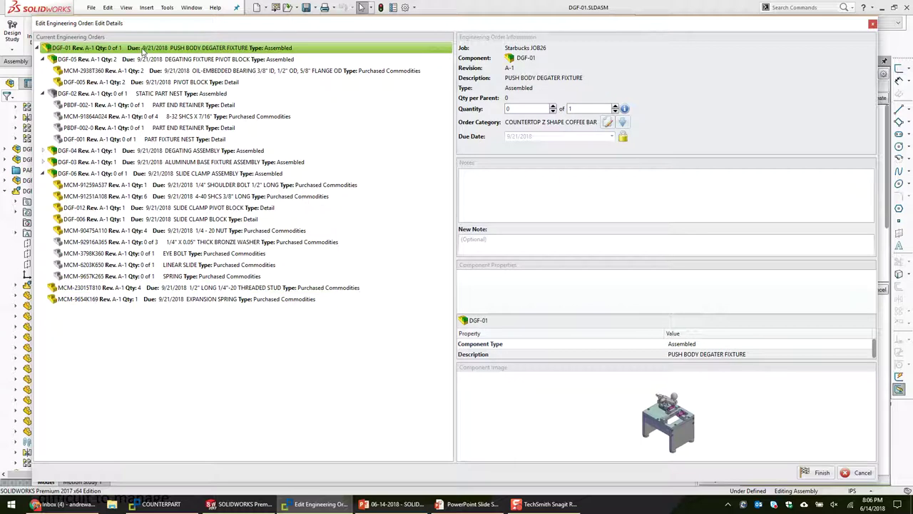
left_click(42, 59)
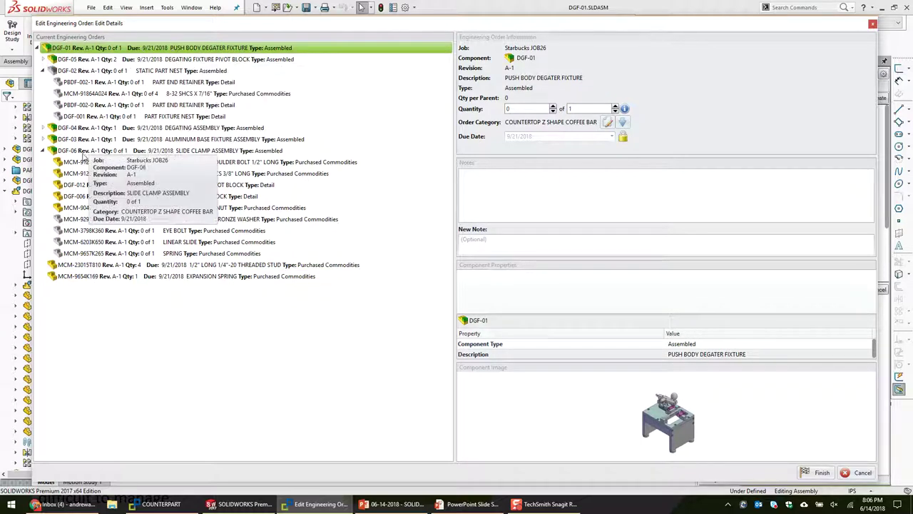
left_click(87, 151)
left_click(107, 219)
left_click(107, 231)
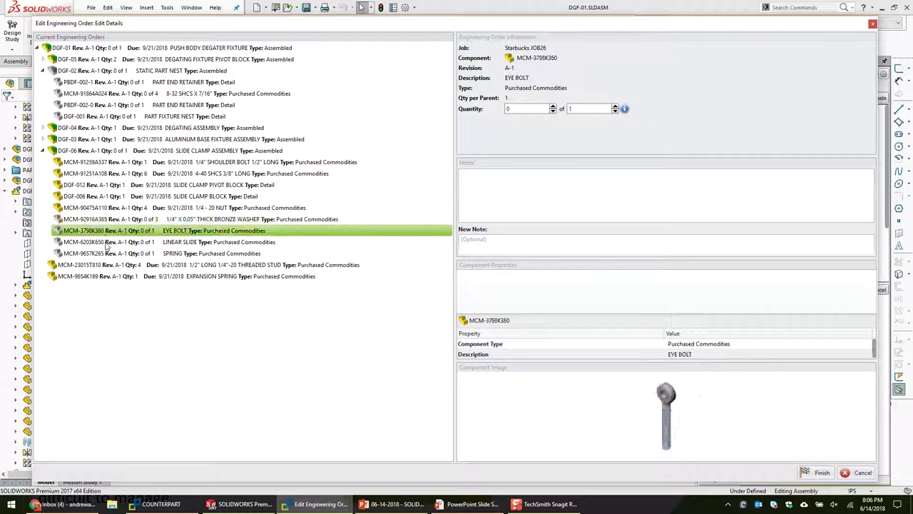
left_click(107, 241)
left_click(109, 253)
Set the DGF-06 slide clamp assembly quantity to 1 and recheck its child orders.
left_click(107, 151)
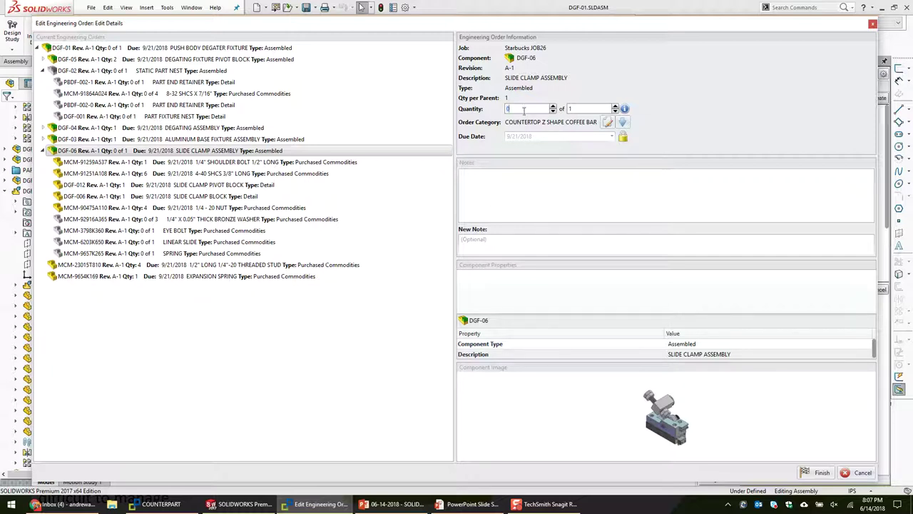
type("1")
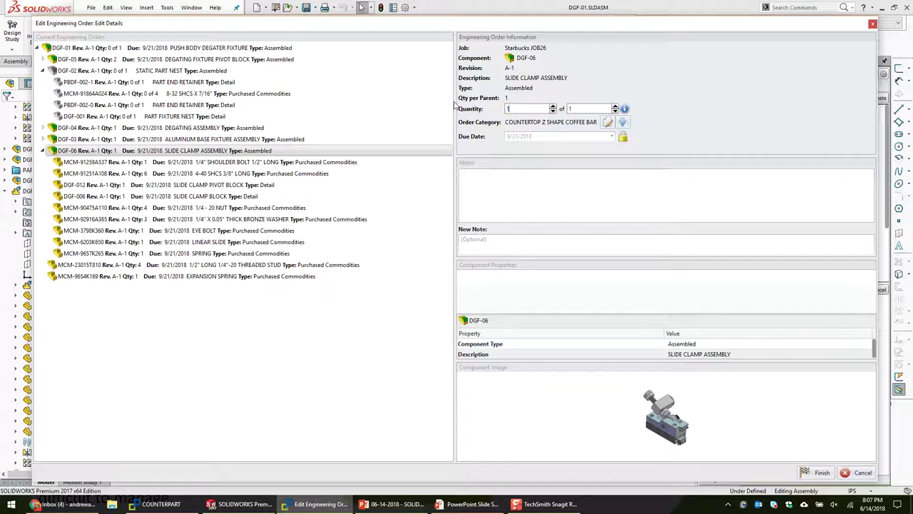
left_click(87, 254)
left_click(91, 231)
left_click(96, 219)
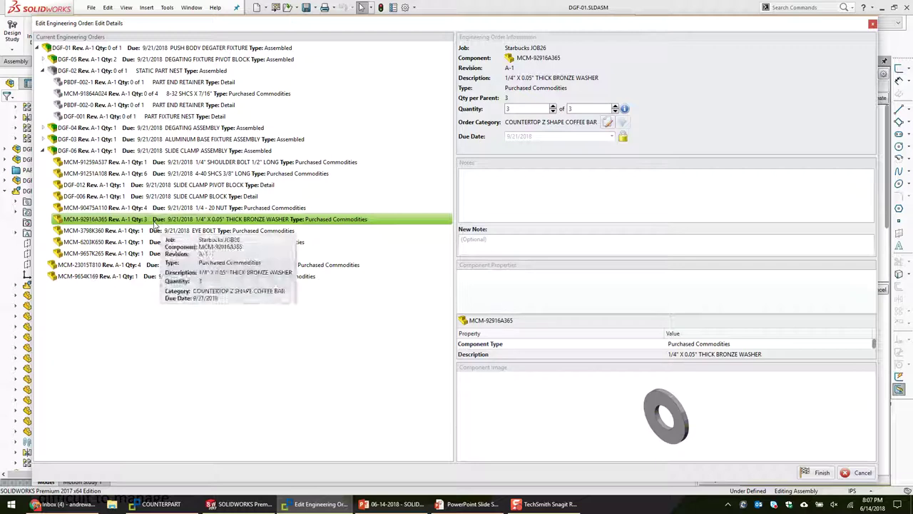
left_click(154, 232)
mouse_move(149, 253)
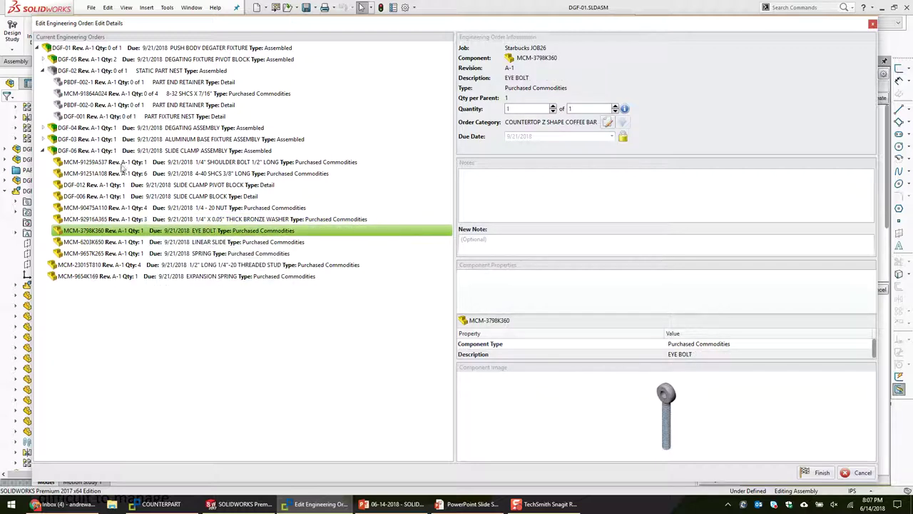
left_click(126, 152)
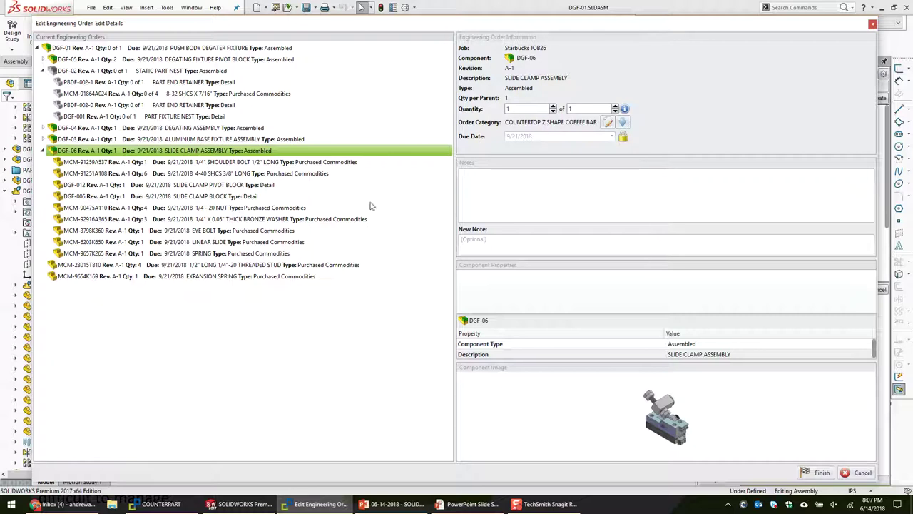
Set the DGF-02 static part nest quantity to 1 and save the engineering order changes.
left_click(207, 48)
mouse_move(340, 169)
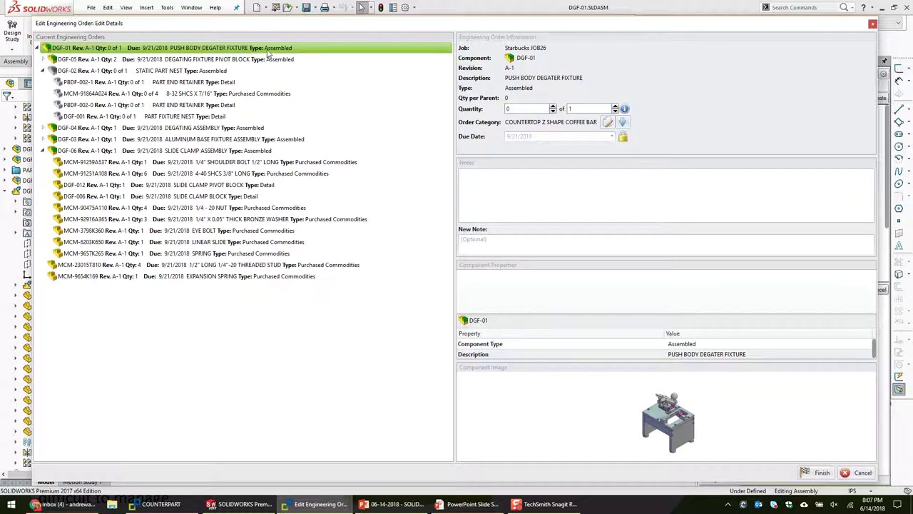
left_click(517, 107)
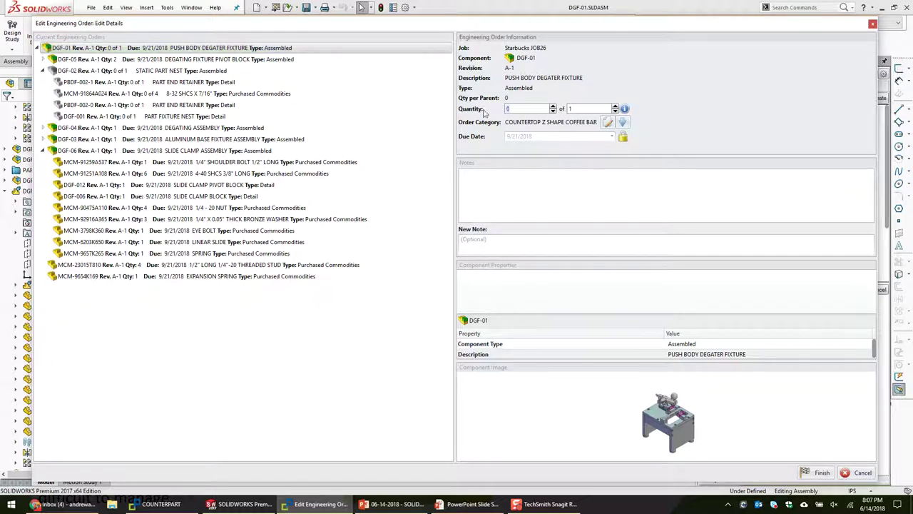
left_click(168, 105)
left_click(105, 72)
left_click(545, 109)
type("1")
key("Return")
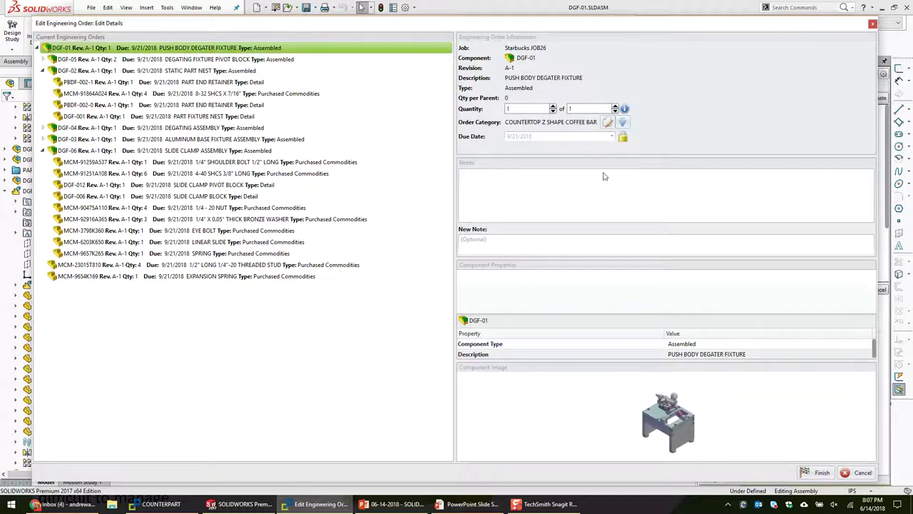
left_click(820, 474)
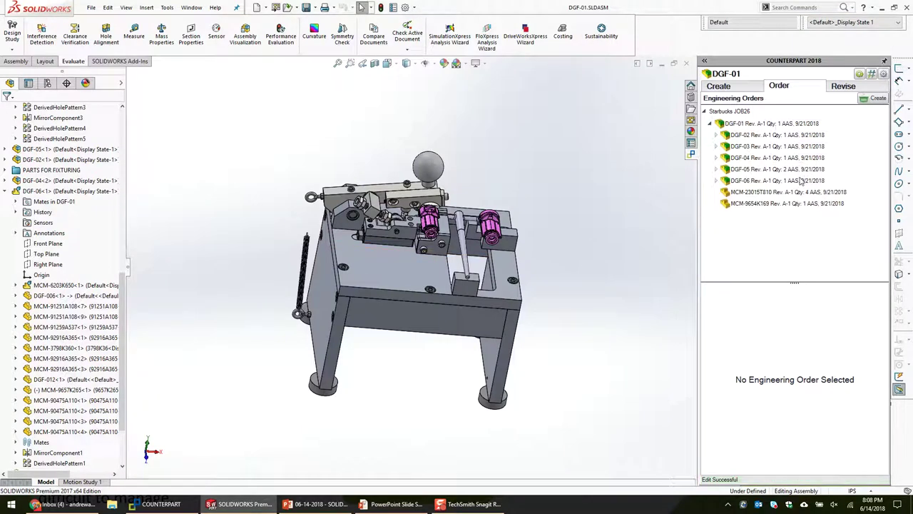
Process DGF-01 with DGF-02 as Individual Children, save, and return to Order Requests.
left_click(159, 504)
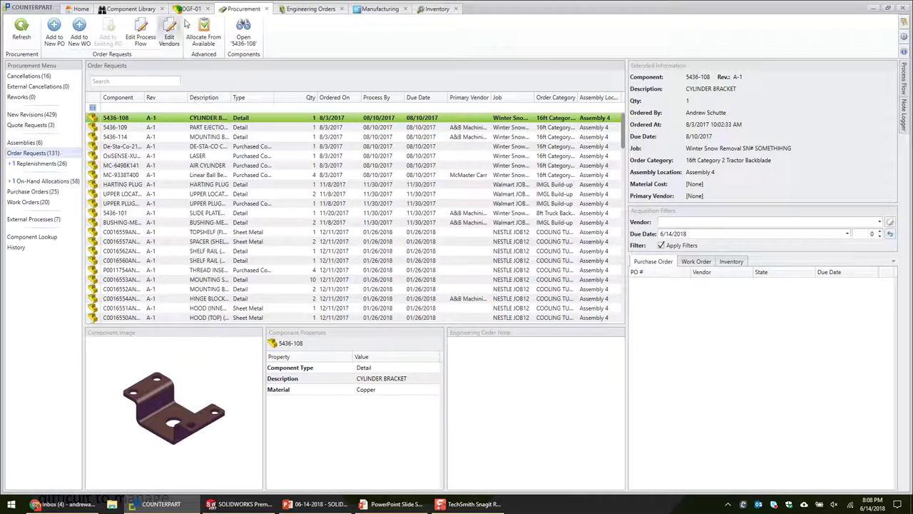
left_click(32, 143)
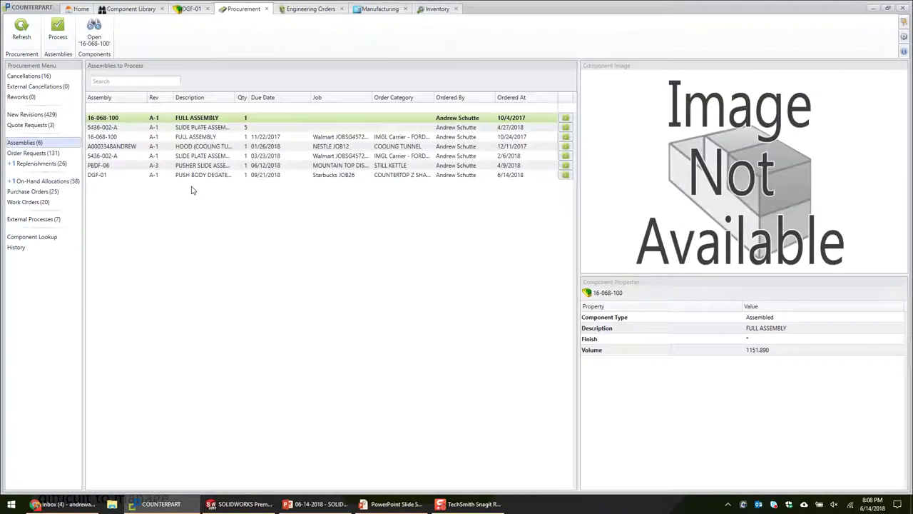
left_click(184, 174)
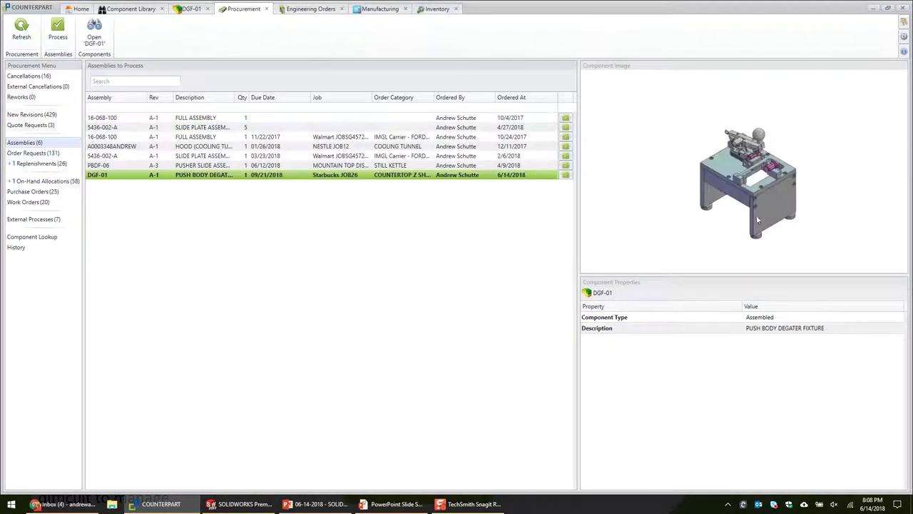
left_click(57, 28)
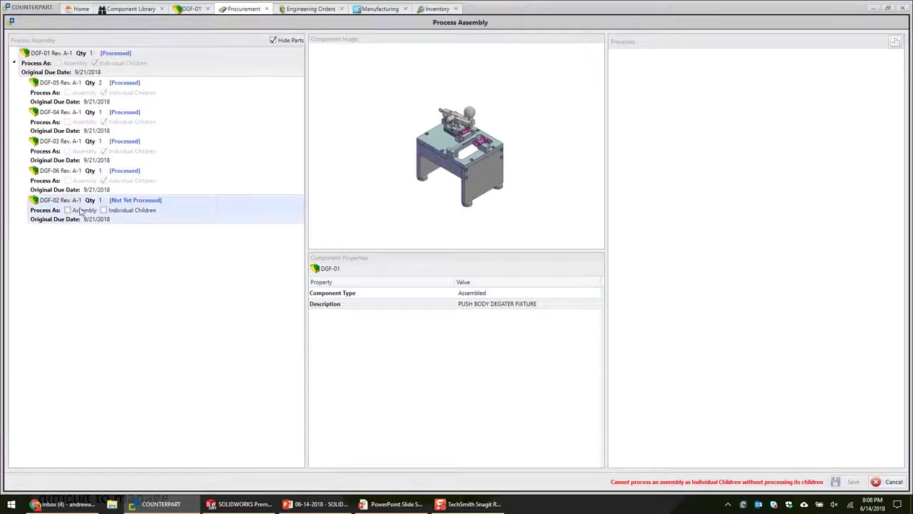
left_click(143, 174)
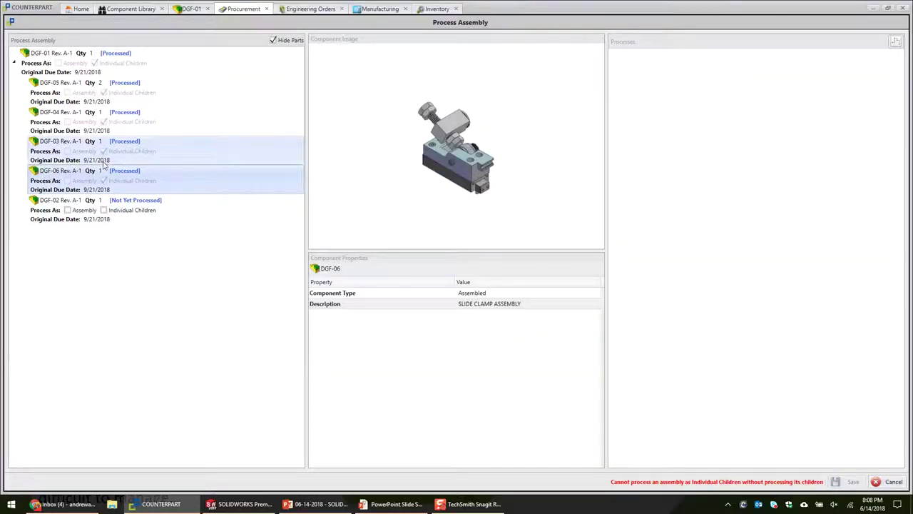
left_click(64, 203)
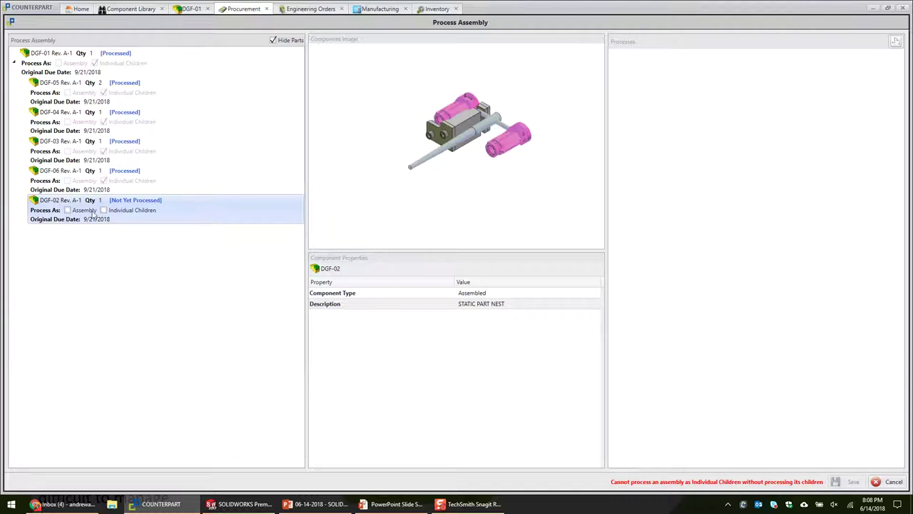
left_click(147, 212)
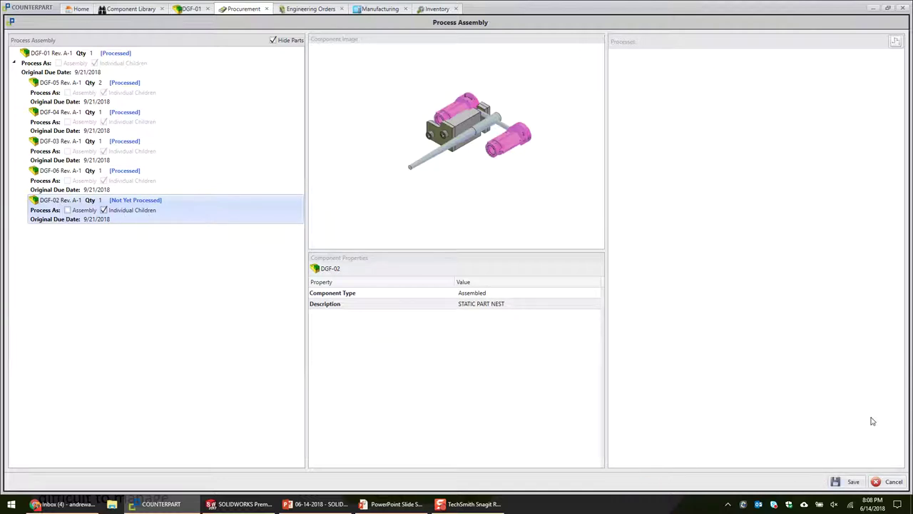
left_click(857, 482)
left_click(32, 153)
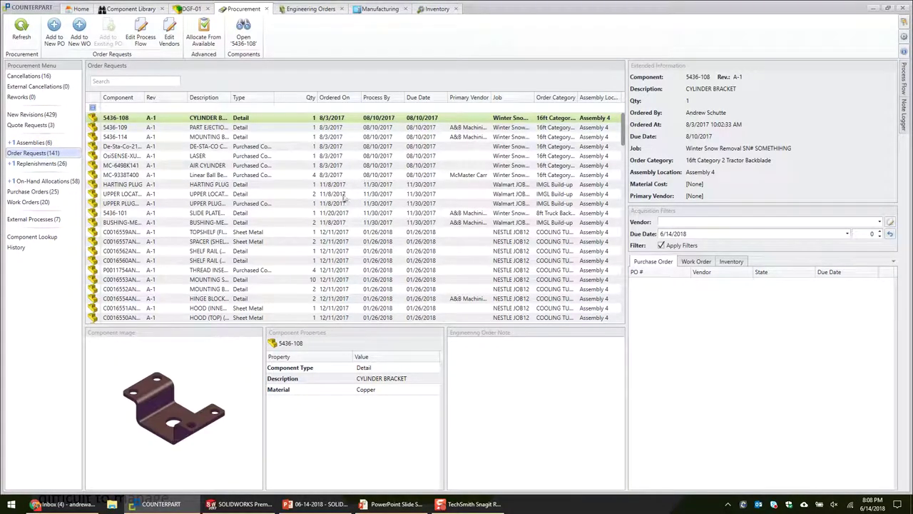
Filter order requests to Starbucks JOB26, view DGF-001 and DGF-011, then switch to SOLIDWORKS.
left_click(504, 97)
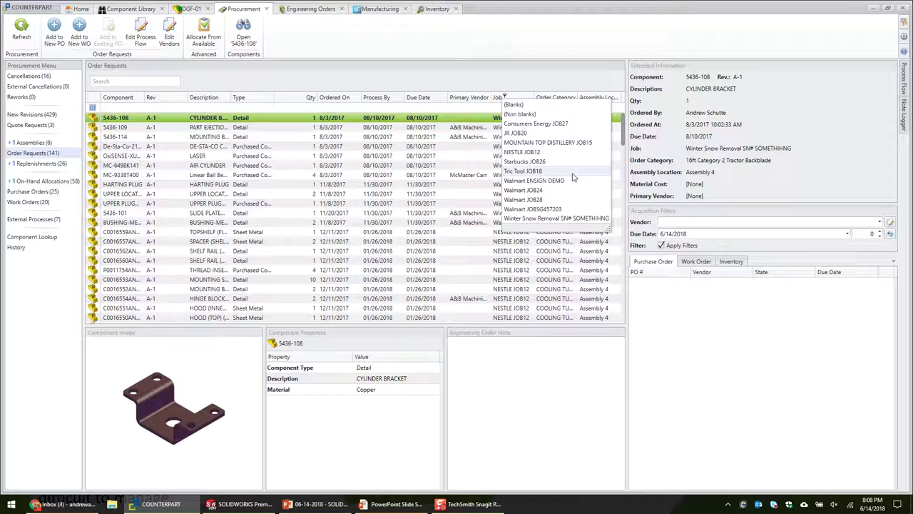
left_click(573, 162)
scroll(359, 307, "down", 5)
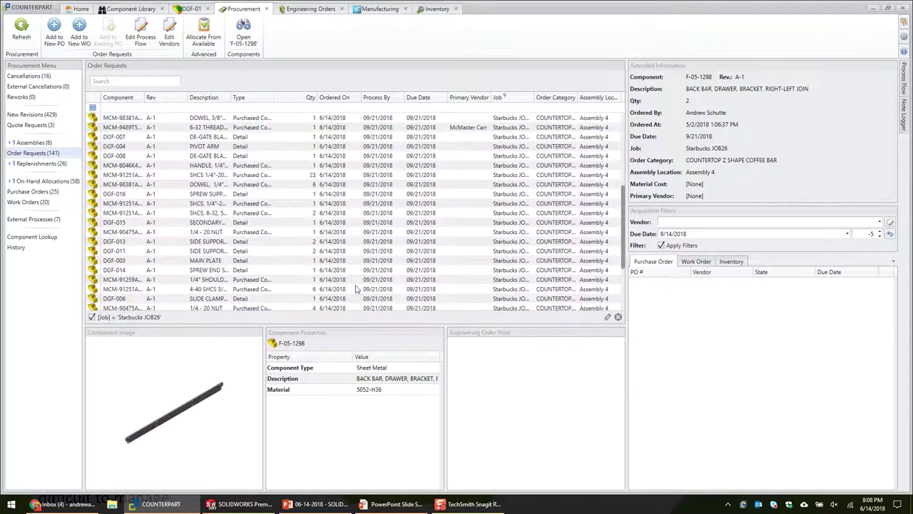
left_click(207, 306)
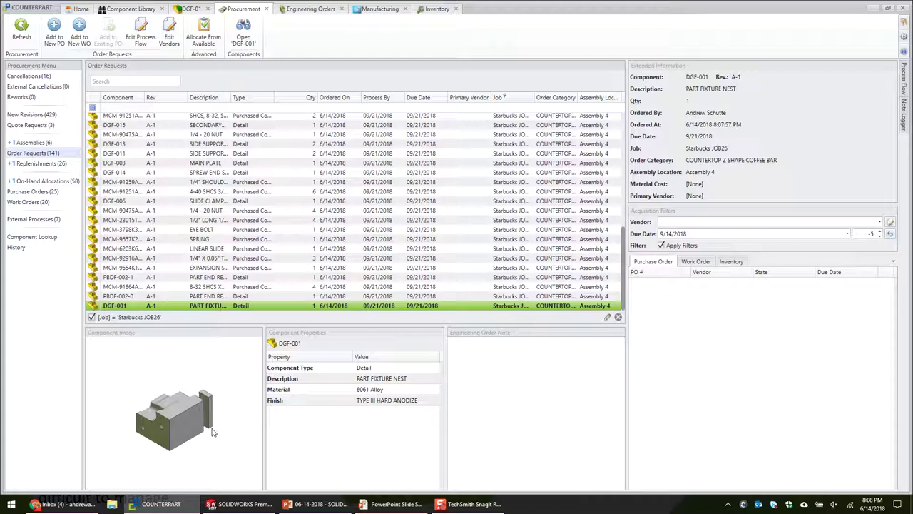
left_click(198, 154)
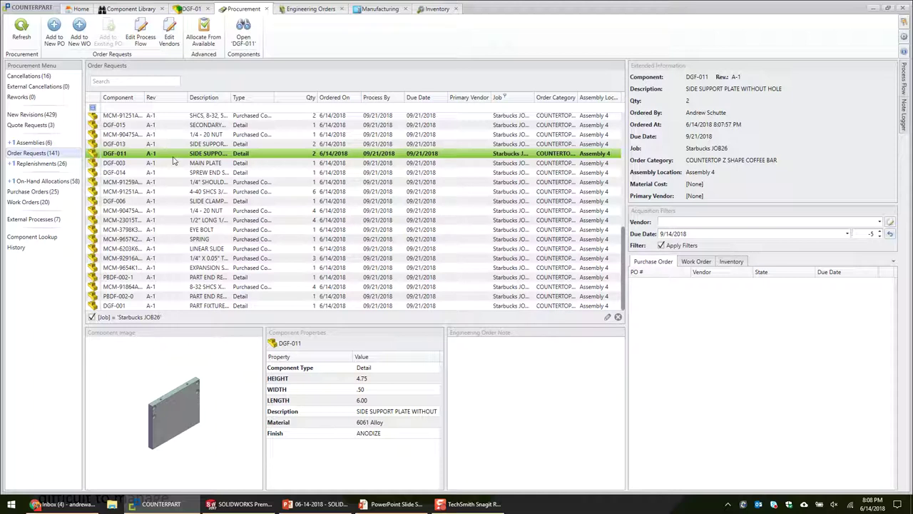
left_click(249, 505)
middle_click_drag(573, 219, 563, 172)
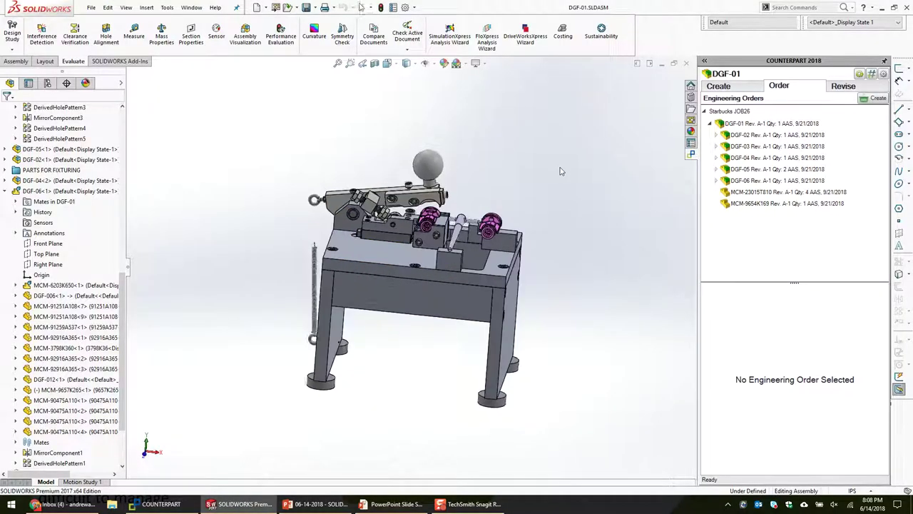
left_click(423, 506)
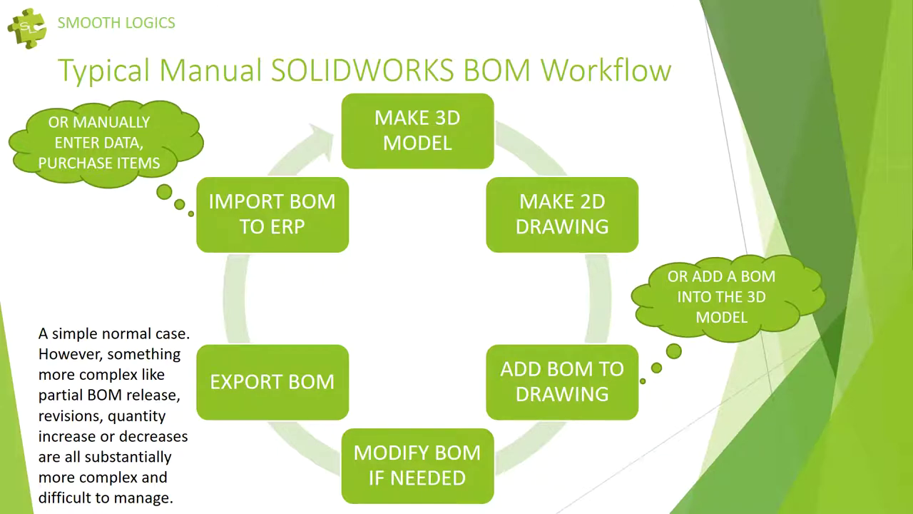
key("alt+Tab")
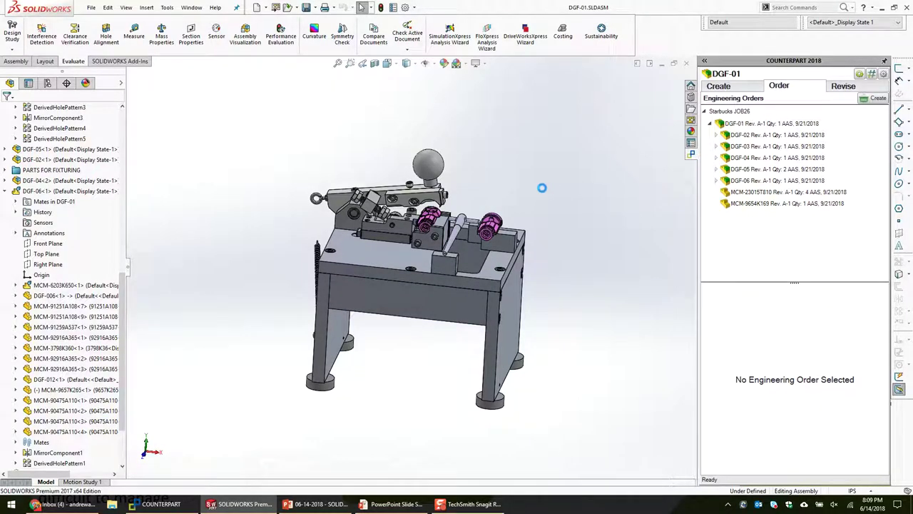
Copy the MCM-6046K430 ball knob and MCM-9657K265 spring into the DGF-01 assembly, then zoom to fit.
scroll(542, 187, "up", 3)
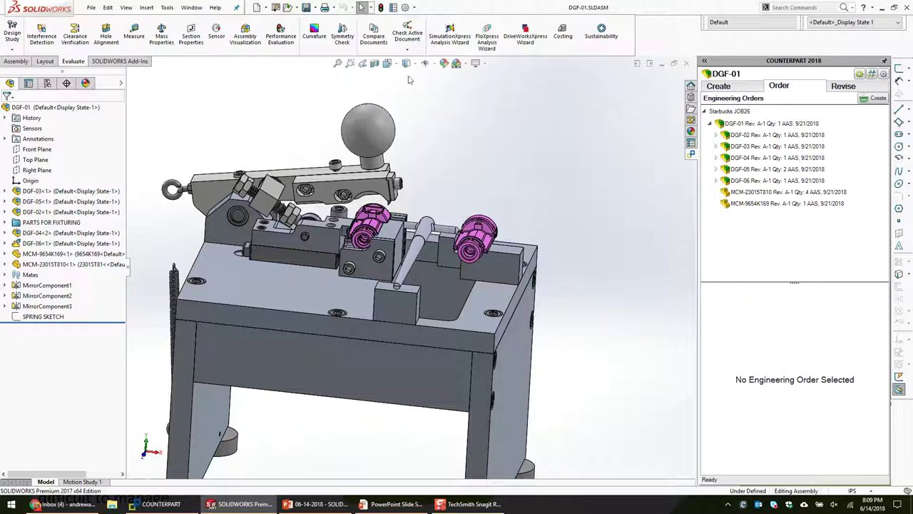
left_click(338, 62)
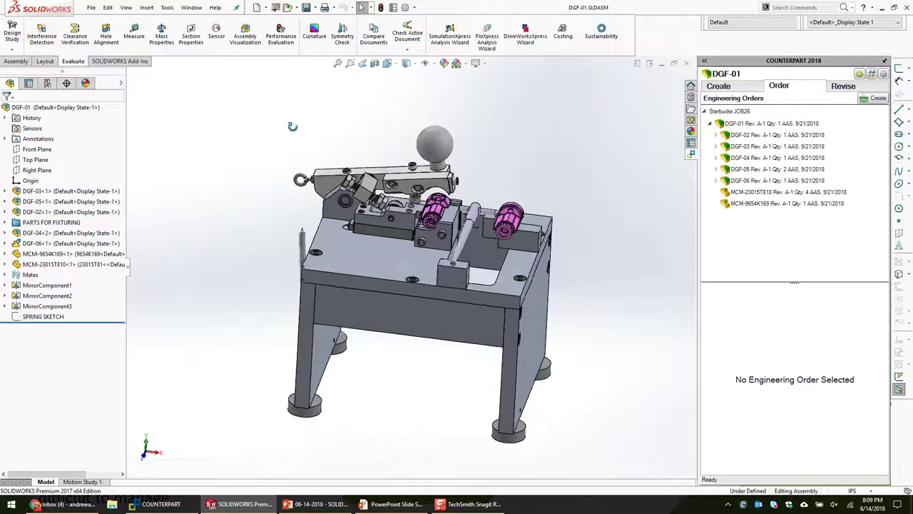
scroll(494, 188, "down", 3)
scroll(494, 188, "up", 2)
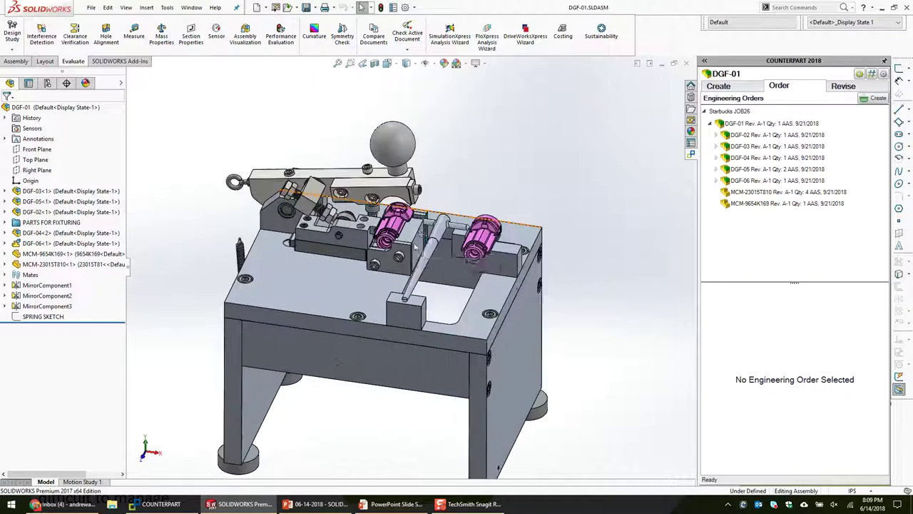
left_click(450, 209)
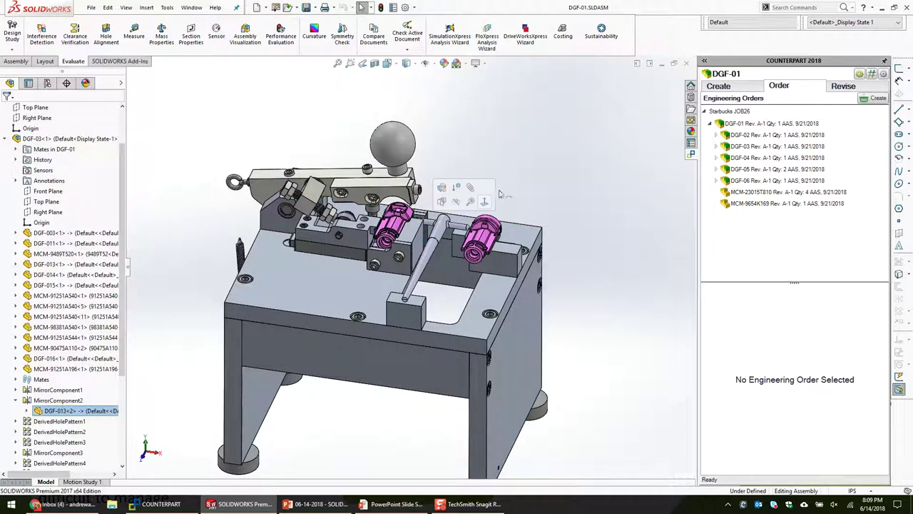
scroll(403, 189, "down", 4)
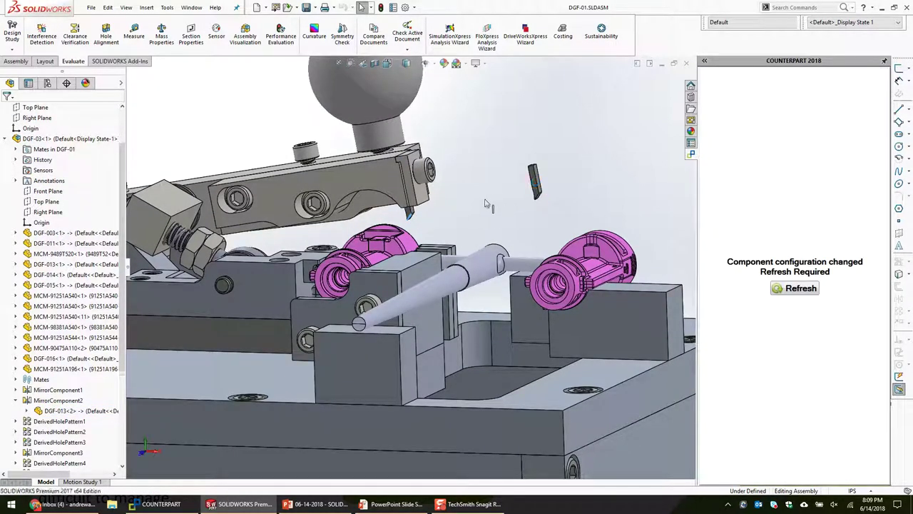
scroll(500, 207, "up", 4)
left_click_drag(421, 189, 330, 184, "ctrl")
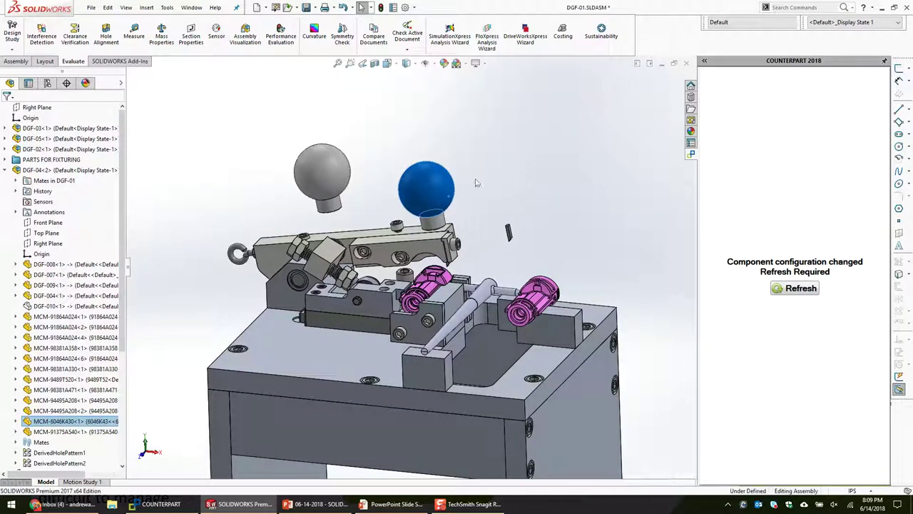
scroll(241, 251, "down", 2)
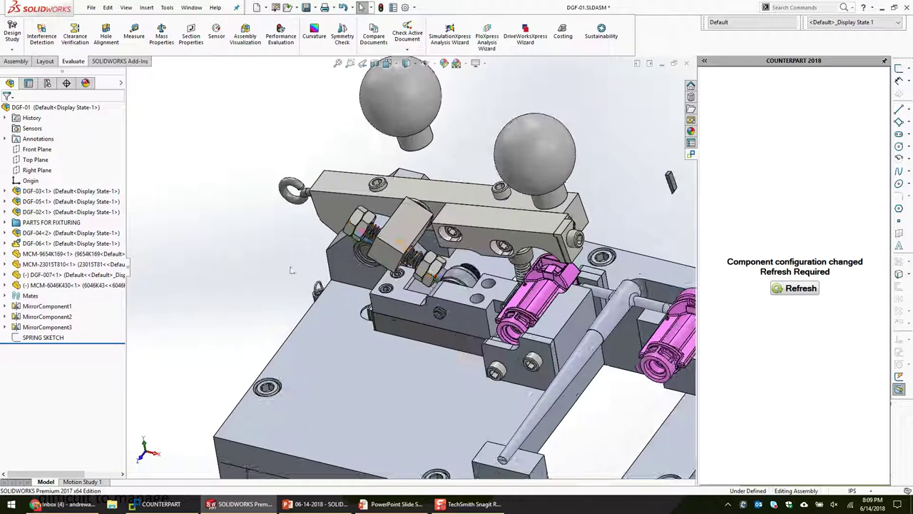
left_click_drag(416, 263, 270, 250, "ctrl")
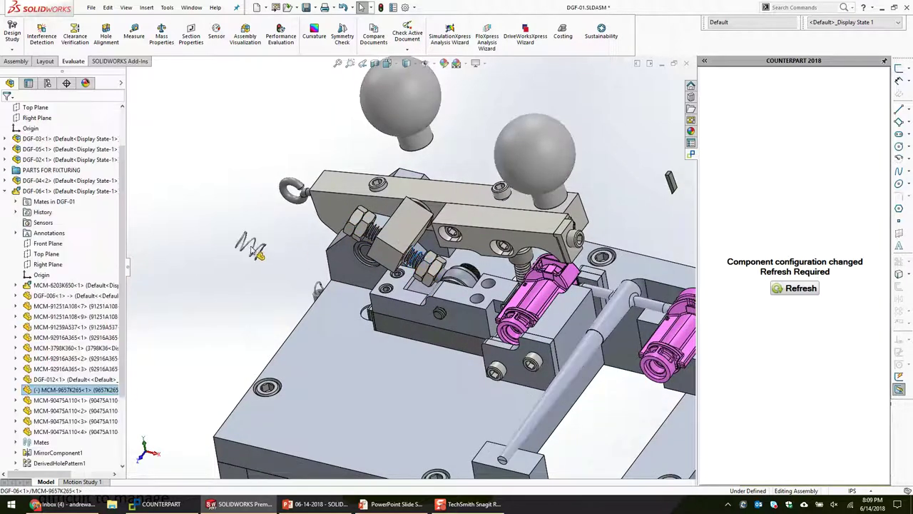
key("f")
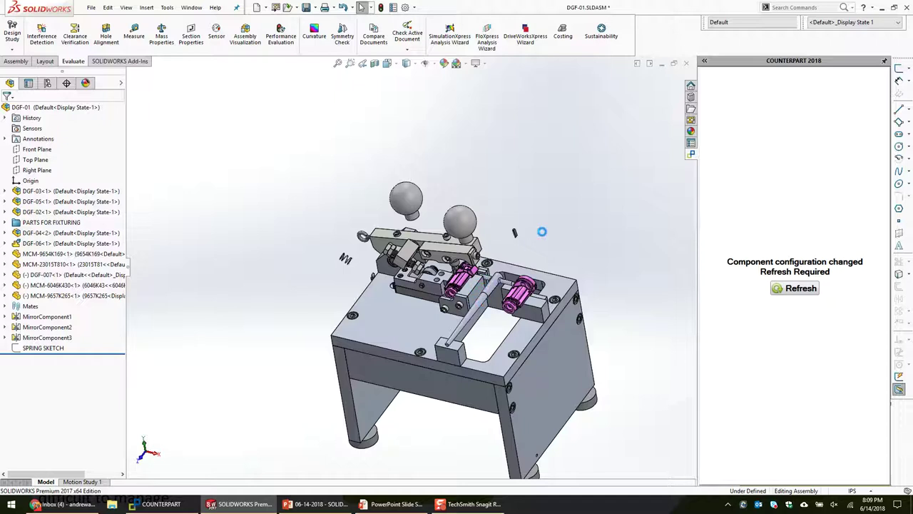
Refresh COUNTERPART and enlarge DGF-01's Create-tab structure list showing the new handle and spring.
left_click(792, 290)
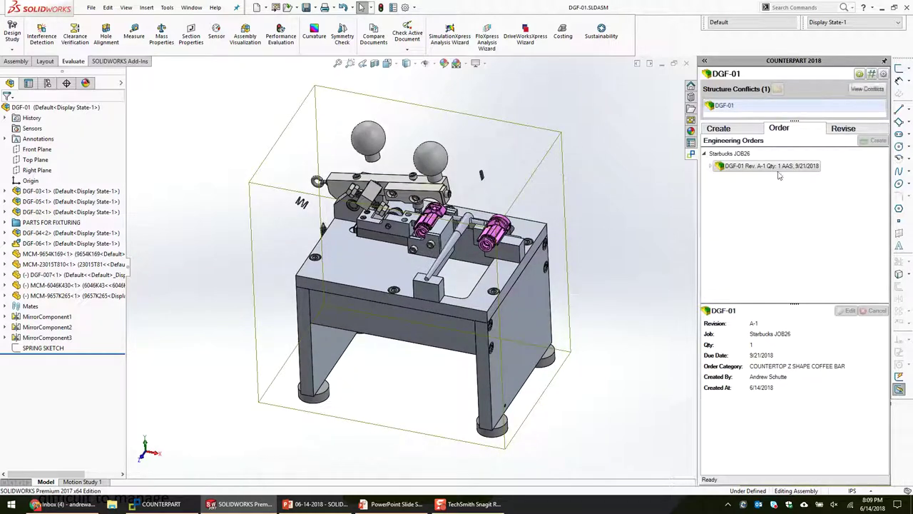
left_click(740, 131)
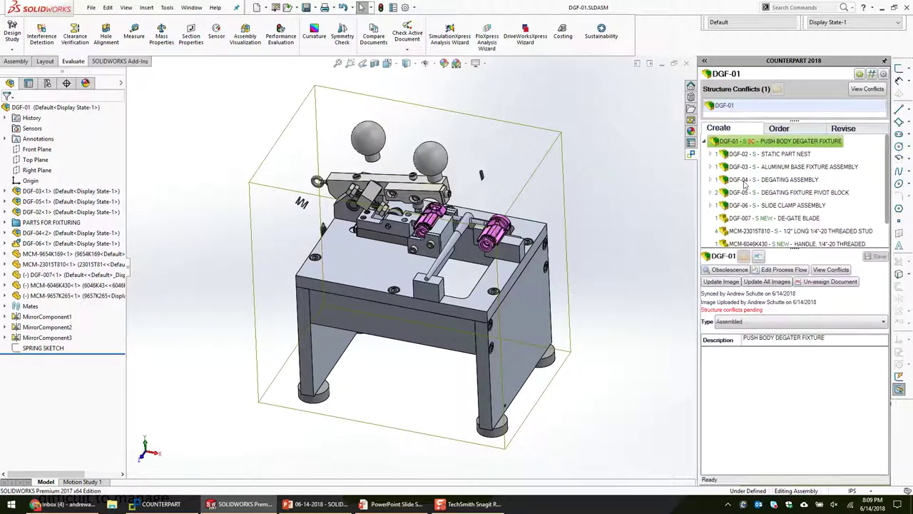
left_click_drag(798, 249, 801, 288)
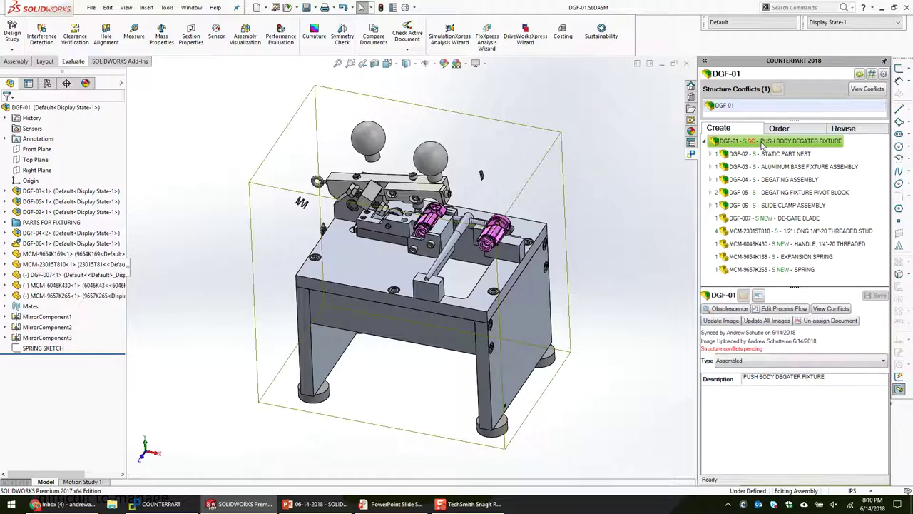
mouse_move(752, 145)
middle_click_drag(298, 246, 294, 227)
Check Component Properties of the eye bolt and expansion spring, closing them without changes.
scroll(294, 227, "down", 5)
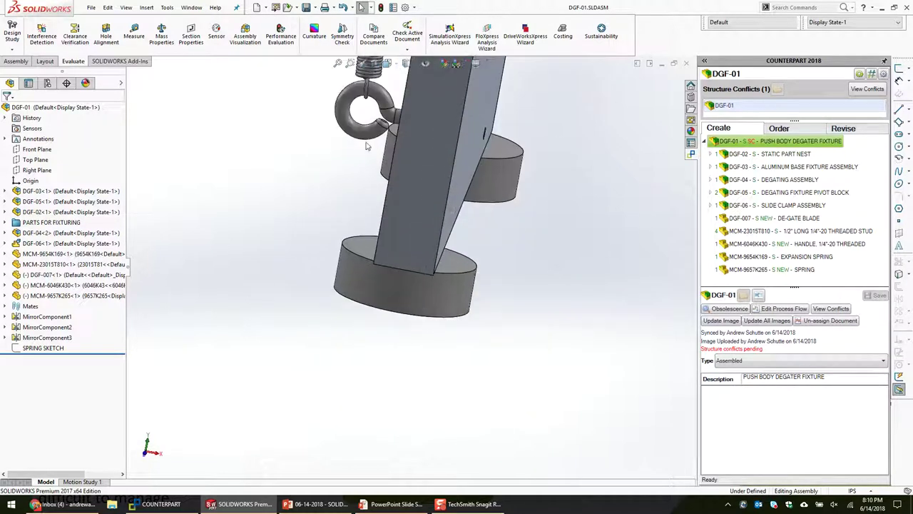
right_click(395, 136)
left_click(378, 382)
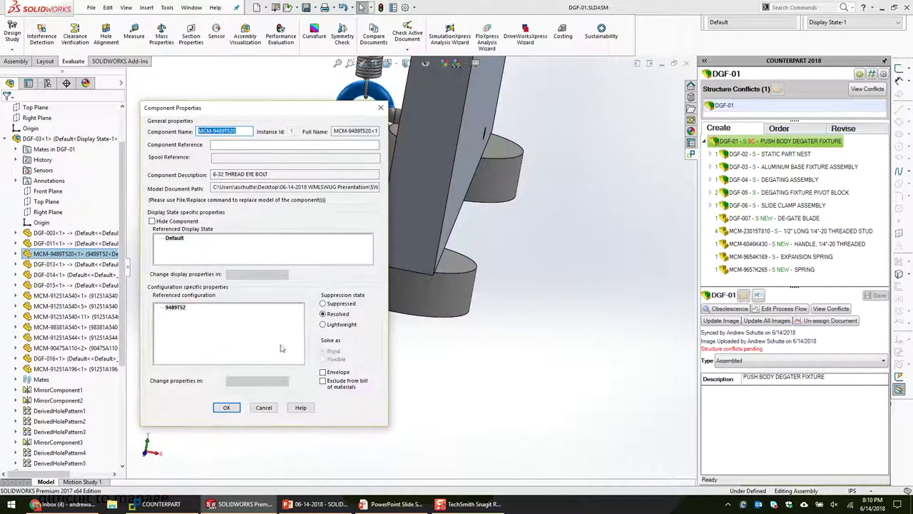
left_click(234, 408)
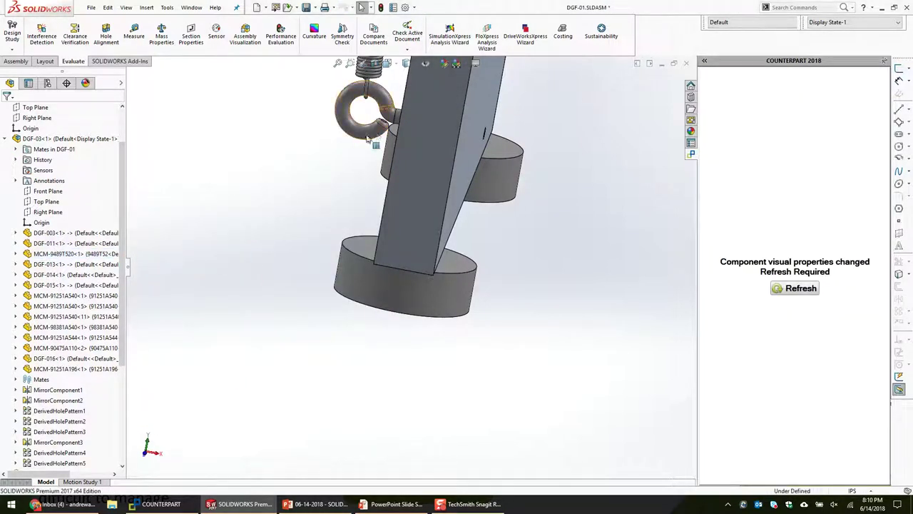
right_click(367, 140)
left_click(496, 93)
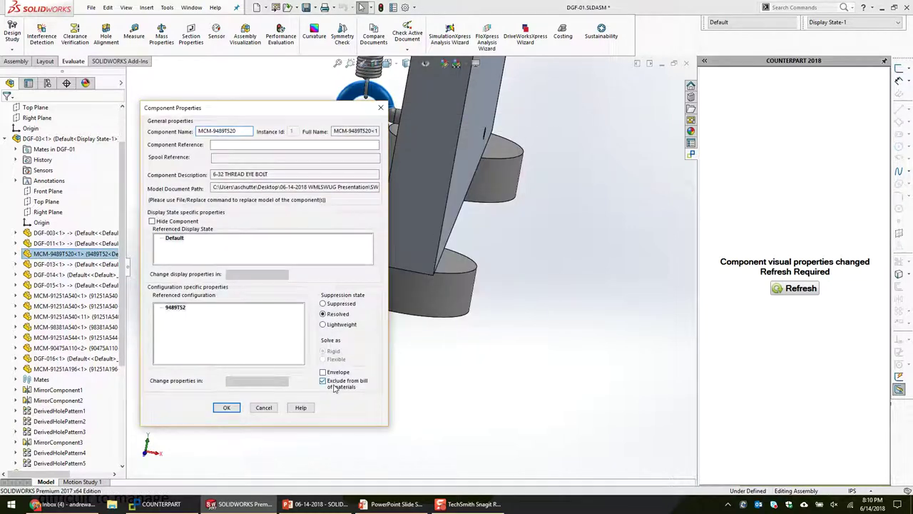
left_click(227, 408)
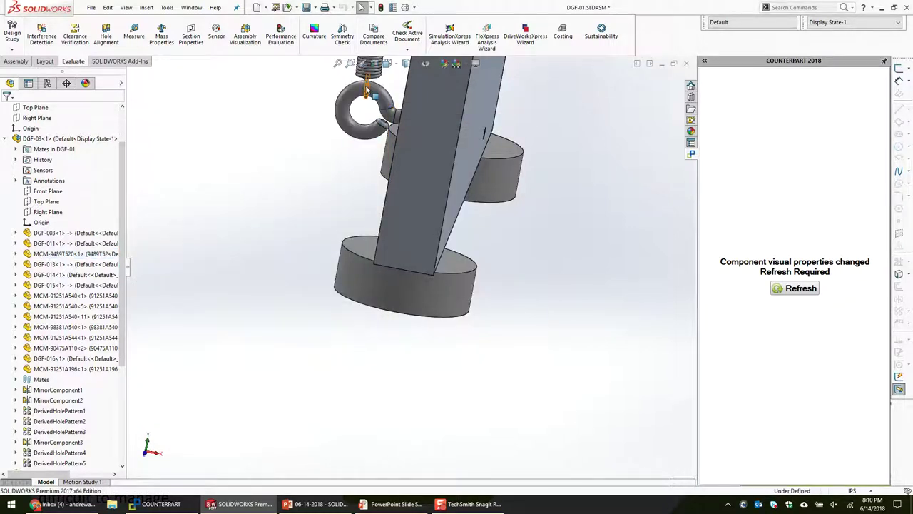
right_click(365, 68)
left_click(500, 42)
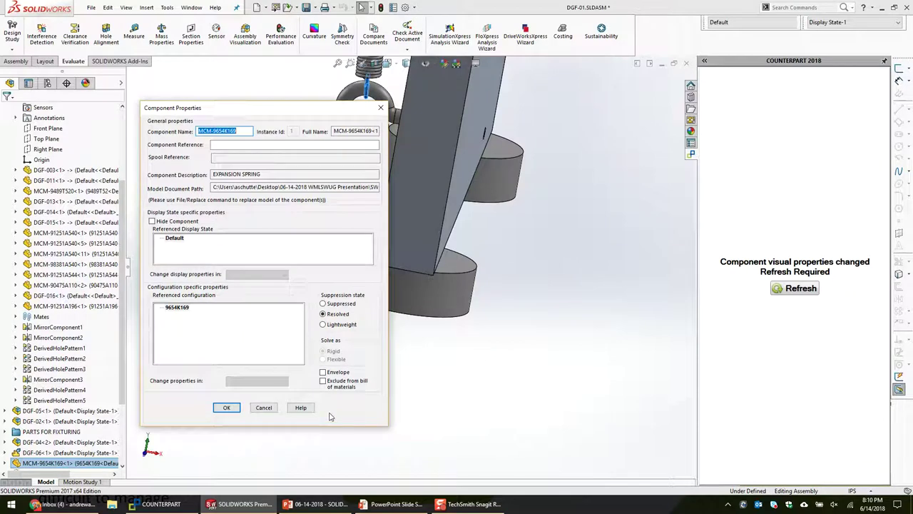
left_click(263, 407)
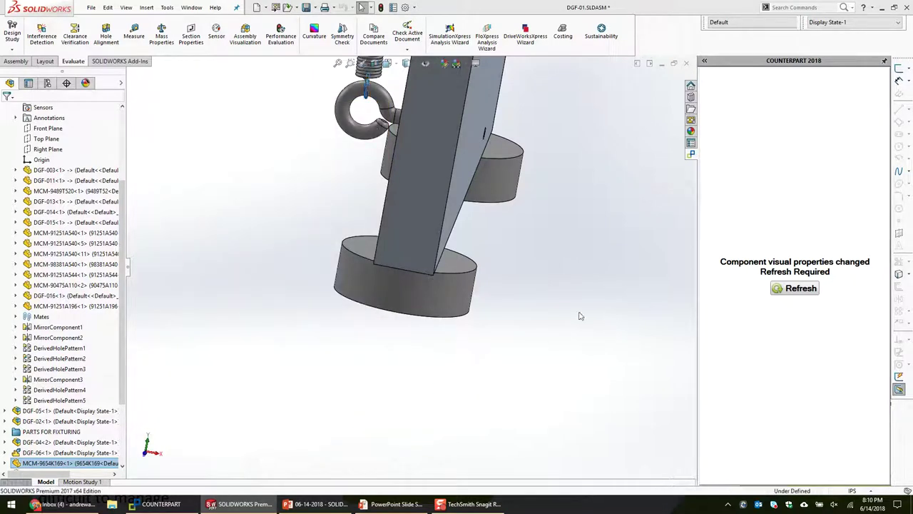
Paste another MCM-23015T810 threaded-stud foot, clear the selection, and refresh the COUNTERPART panel.
scroll(385, 321, "up", 3)
key("ctrl+v")
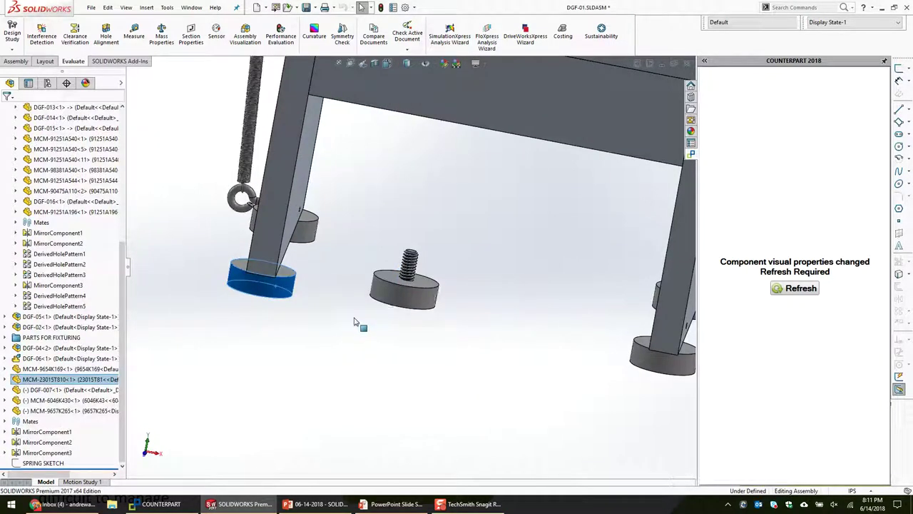
scroll(337, 305, "up", 5)
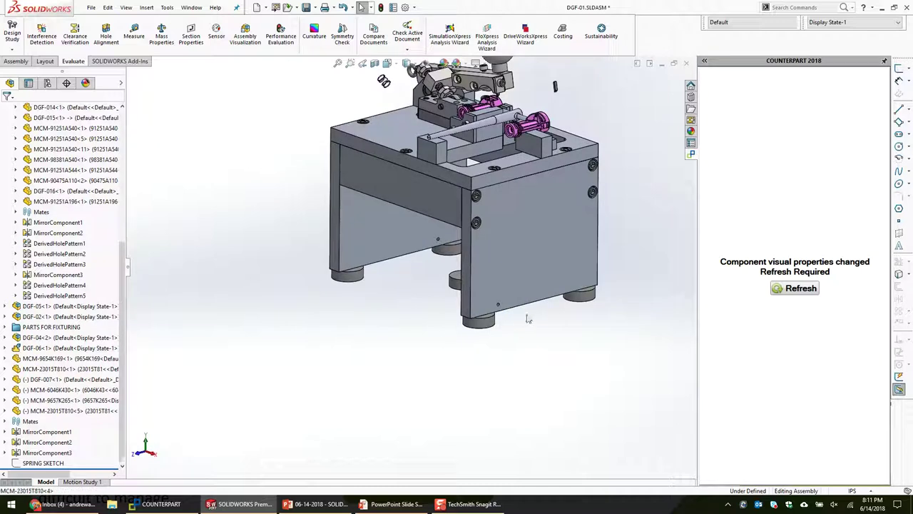
left_click(530, 319)
left_click(557, 347)
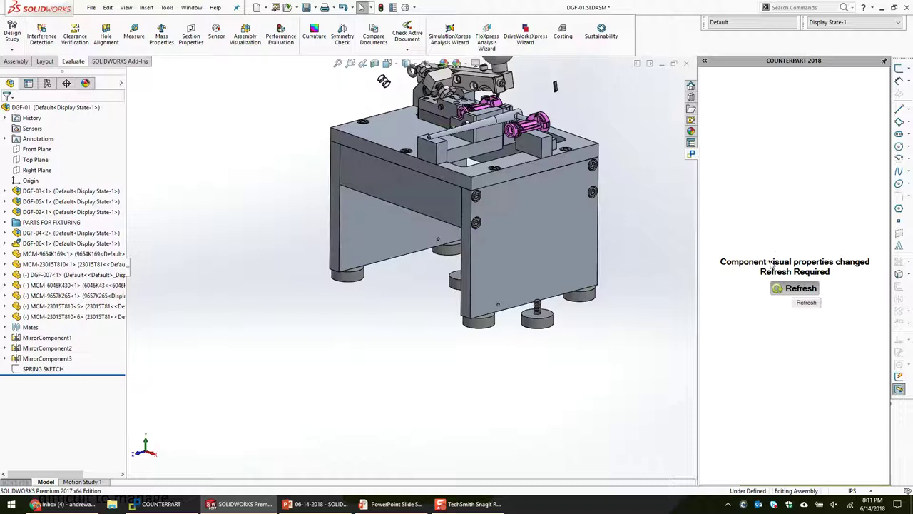
left_click(783, 292)
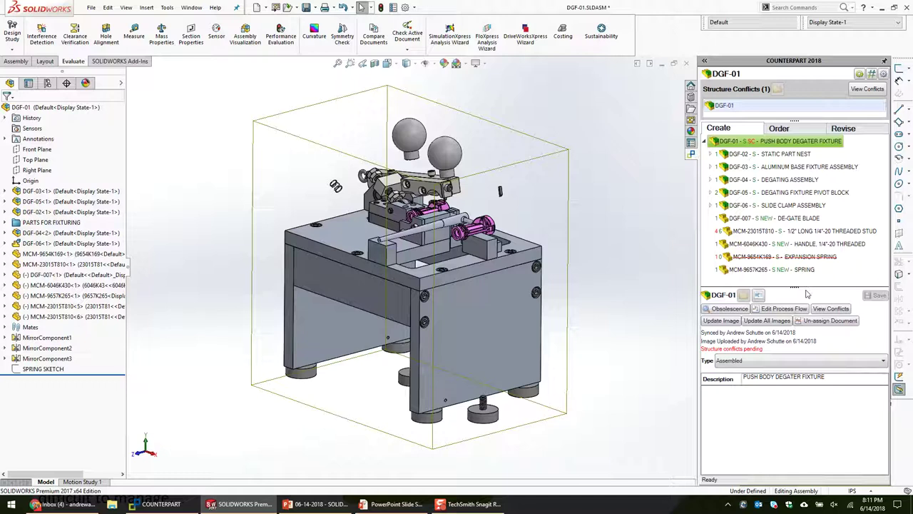
Inspect the new SPRING, threaded stud, removed EXPANSION SPRING and HANDLE rows, then view DGF-01's structure conflicts.
left_click(783, 271)
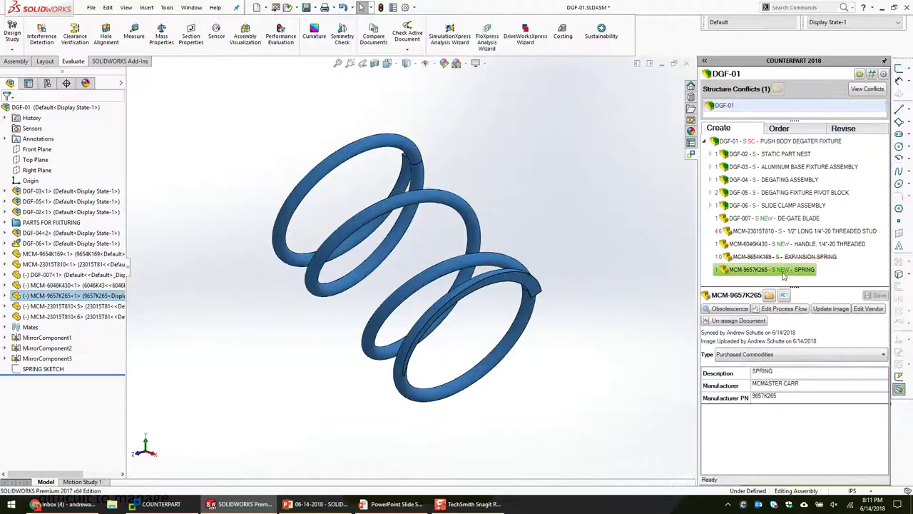
left_click(789, 234)
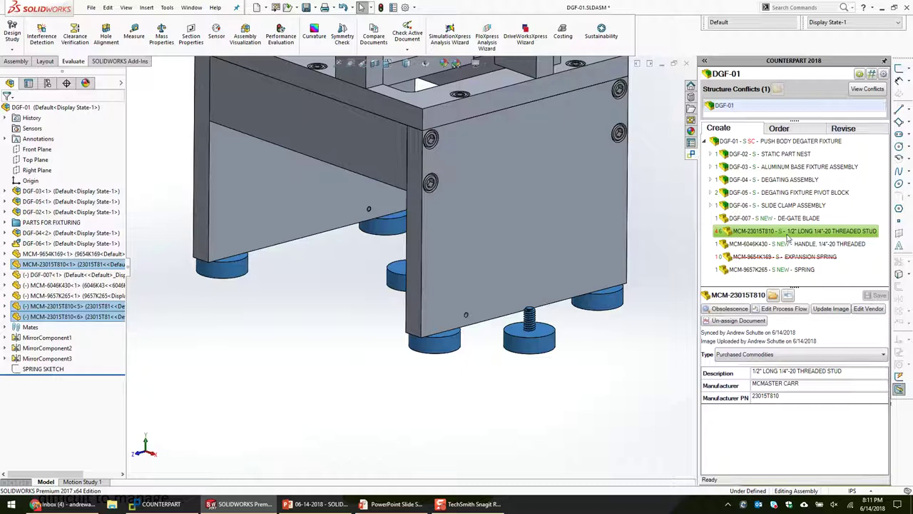
left_click(762, 258)
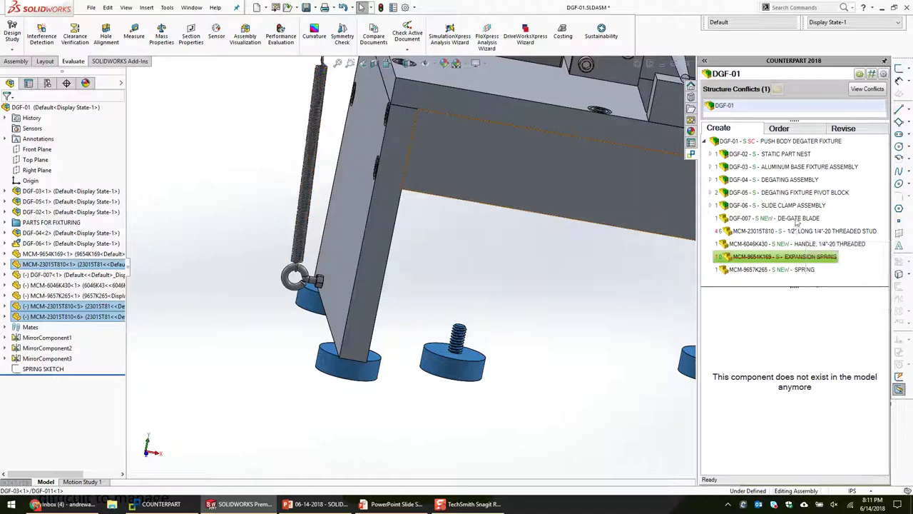
left_click(784, 244)
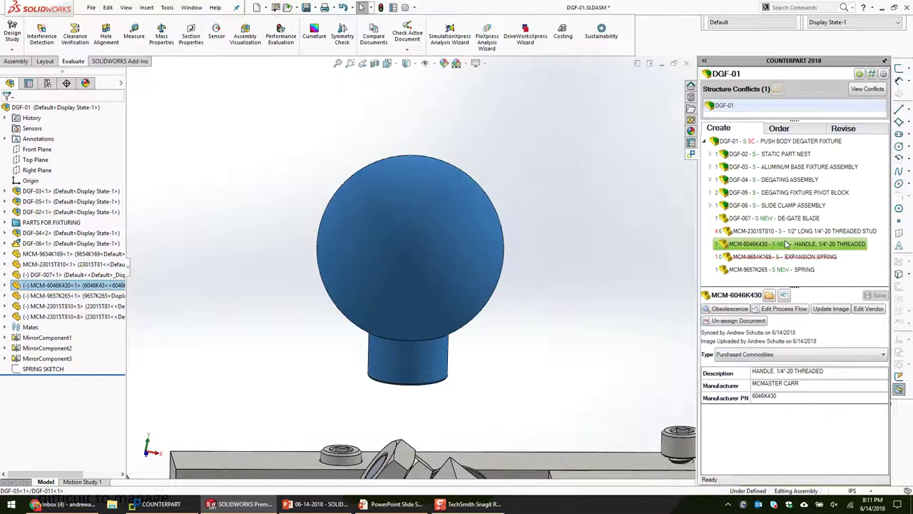
scroll(513, 353, "up", 5)
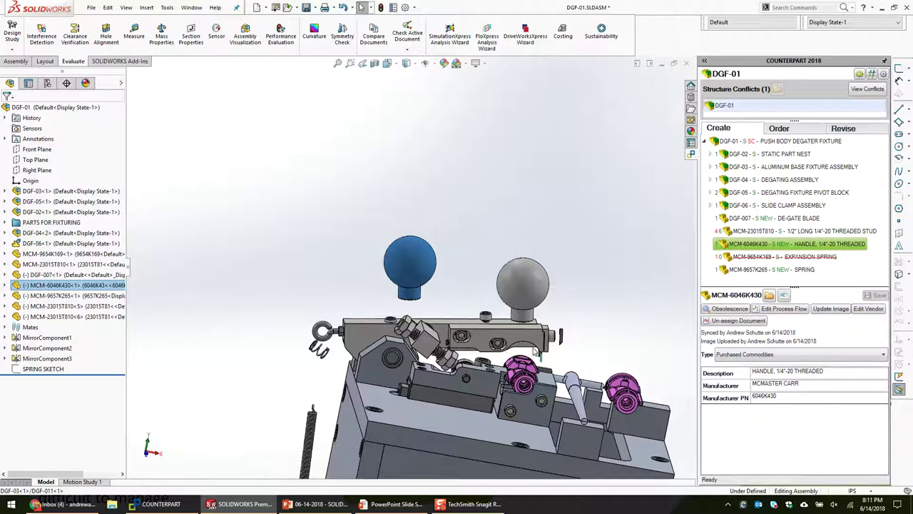
key("f")
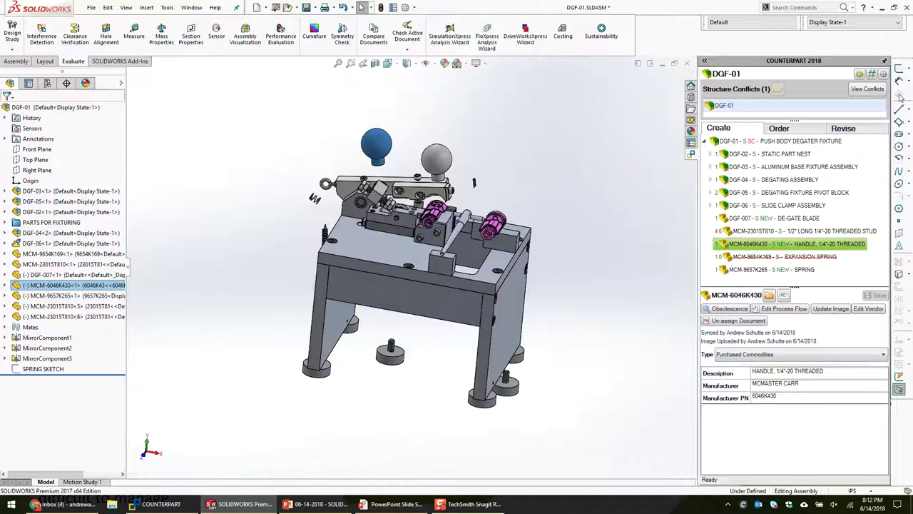
left_click(868, 89)
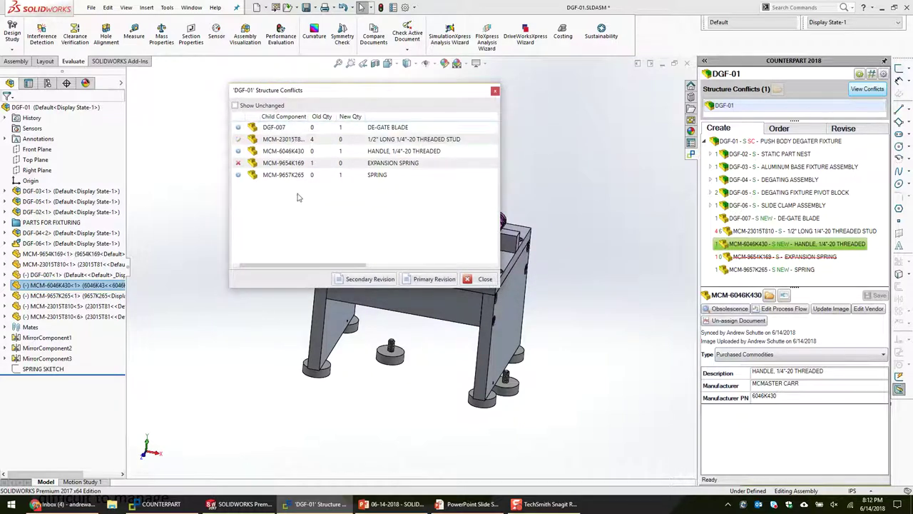
Review each conflict: DE-GATE BLADE, stud quantity, new HANDLE, removed EXPANSION SPRING, new SPRING.
left_click(319, 127)
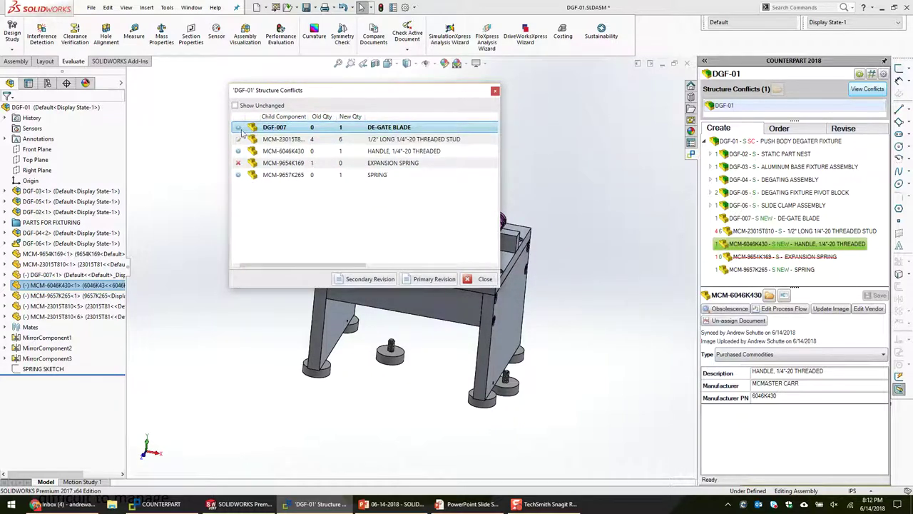
left_click(314, 140)
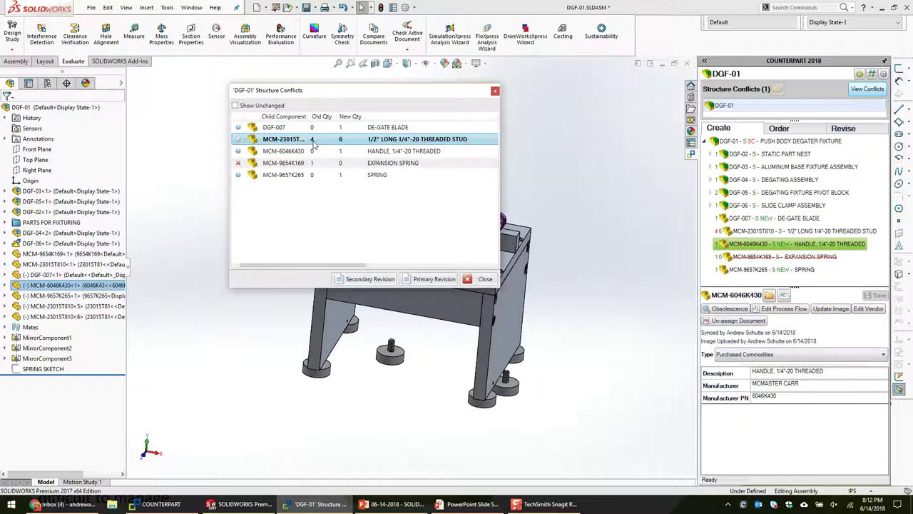
left_click(246, 151)
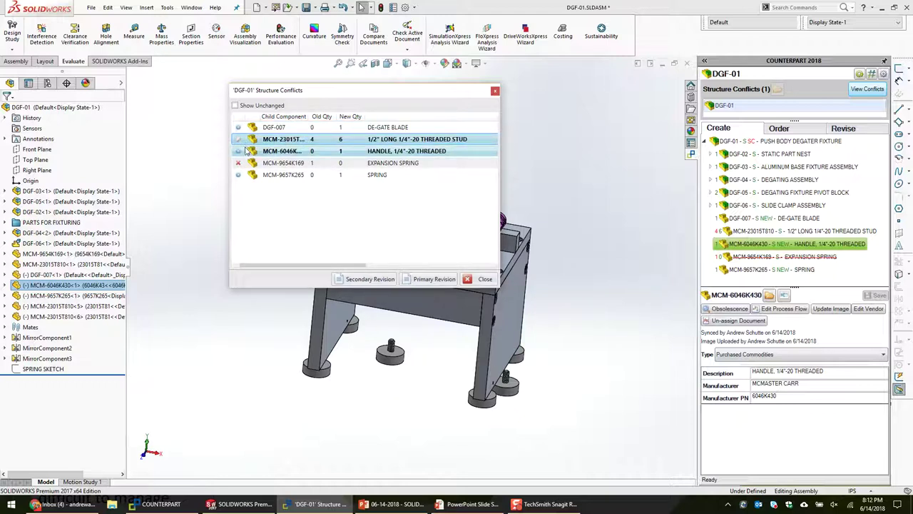
left_click(341, 163)
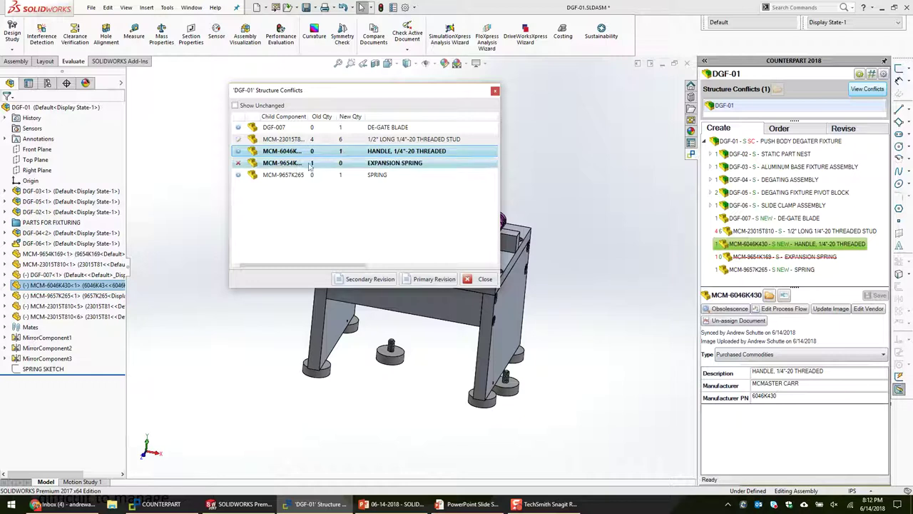
left_click(247, 176)
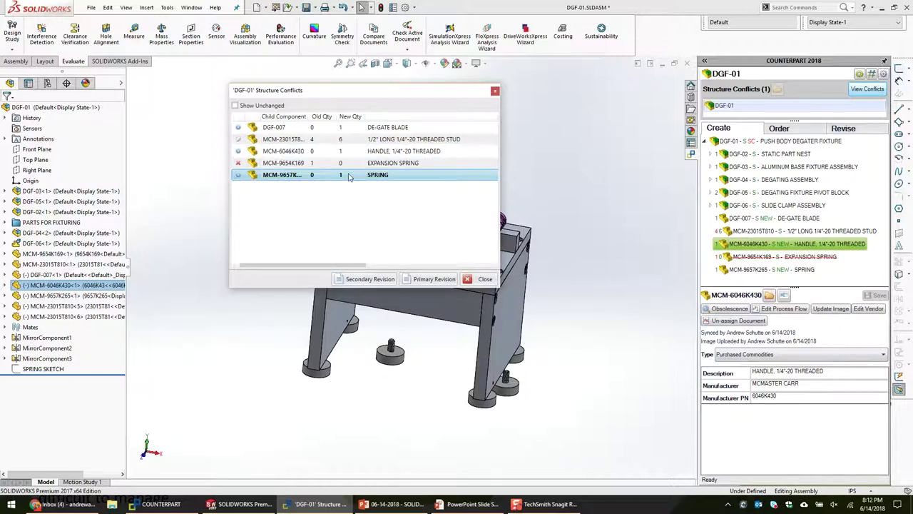
Toggle Show Unchanged on and off, then start secondary revision A-2 of DGF-01.
left_click(235, 105)
mouse_move(276, 92)
left_mouse_down()
mouse_move(264, 130)
mouse_move(269, 108)
left_mouse_up()
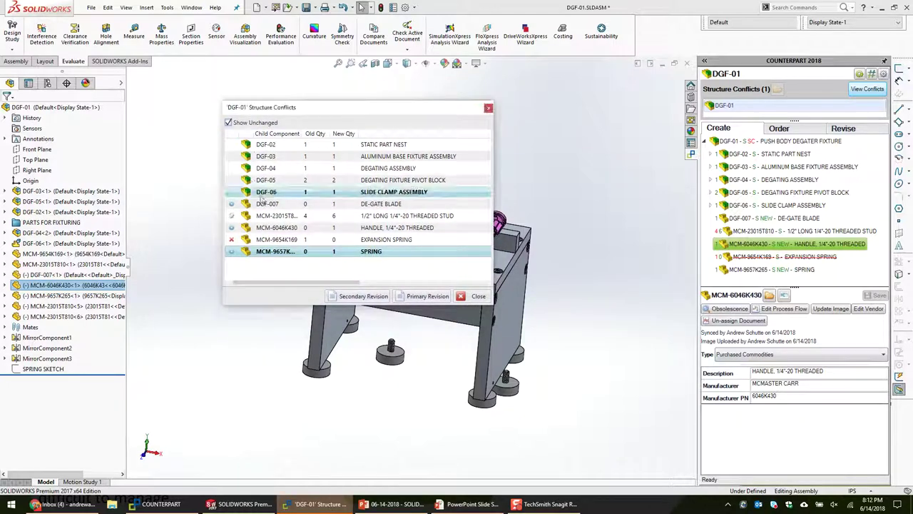
left_click(241, 124)
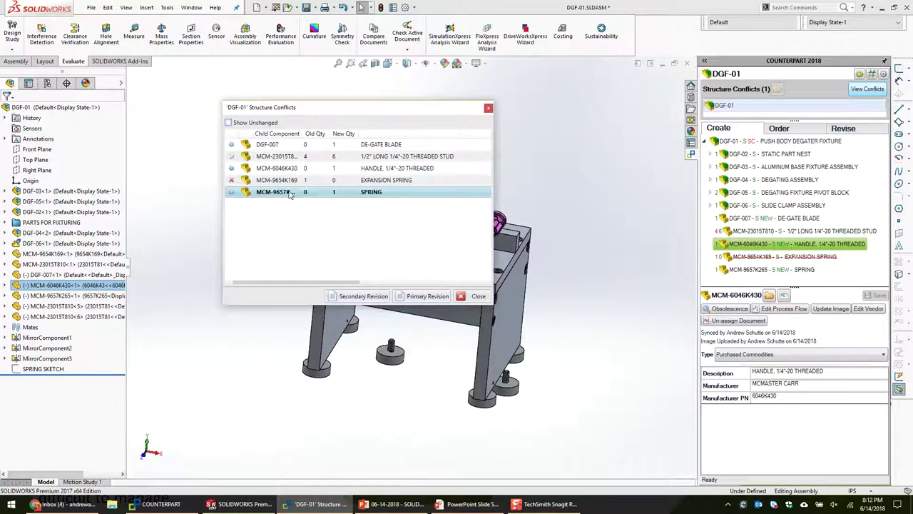
left_click(363, 298)
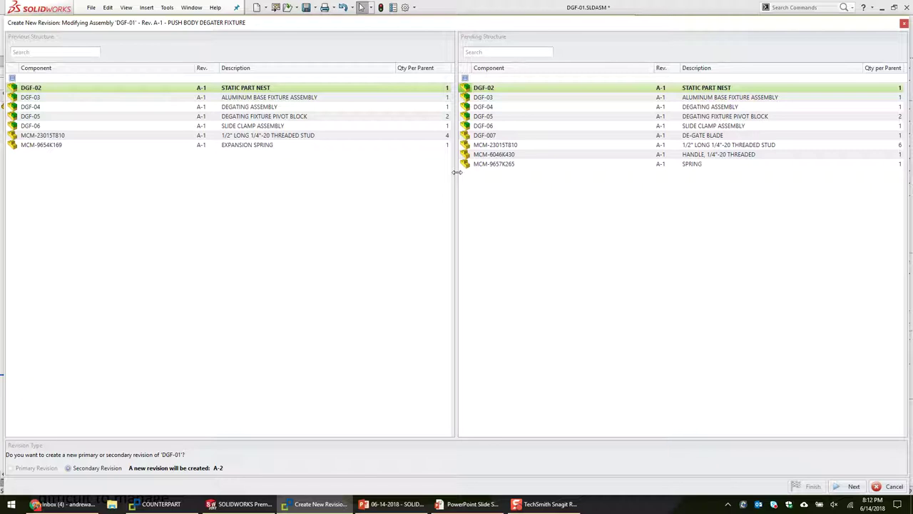
In COUNTERPART's Component Library, open the DGF-03 record and then its parent DGF-01.
left_click(161, 504)
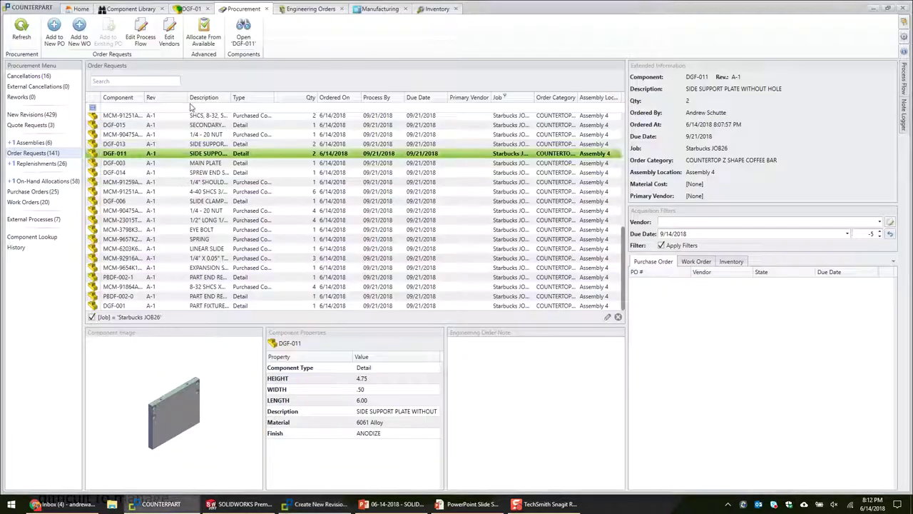
left_click(141, 10)
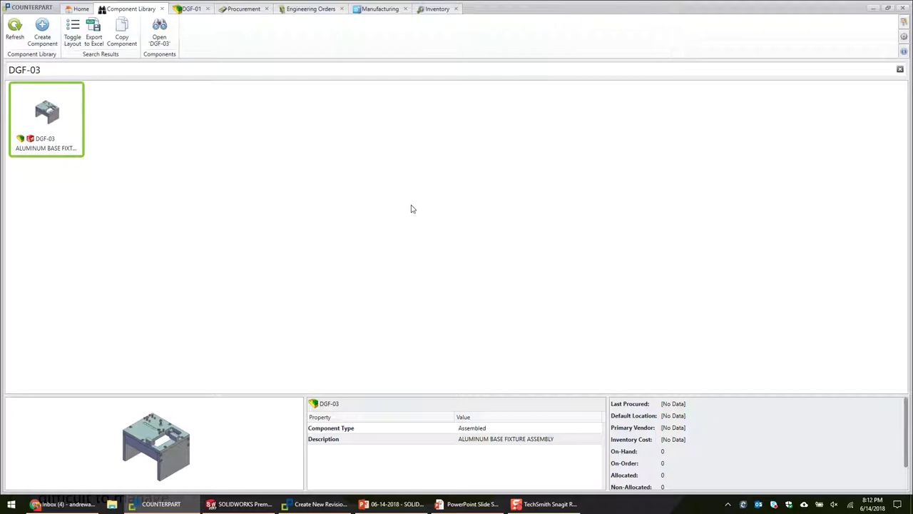
double_click(60, 123)
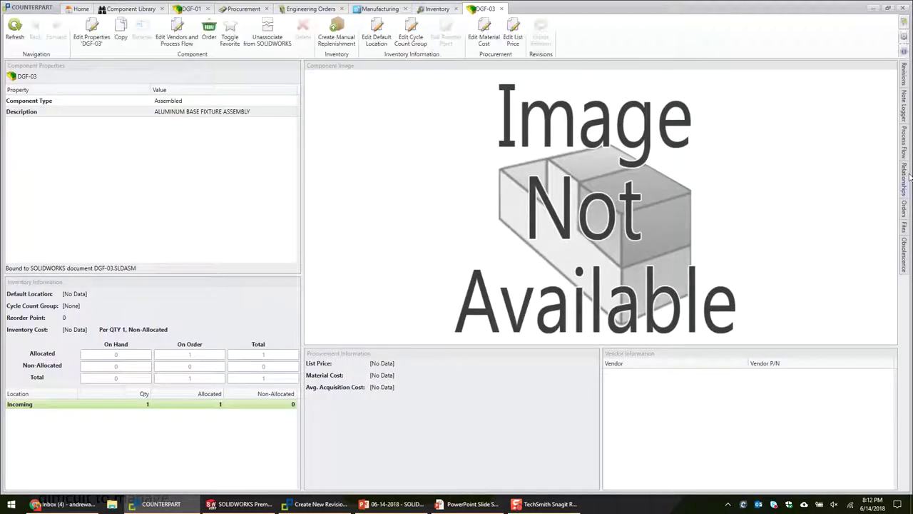
double_click(749, 113)
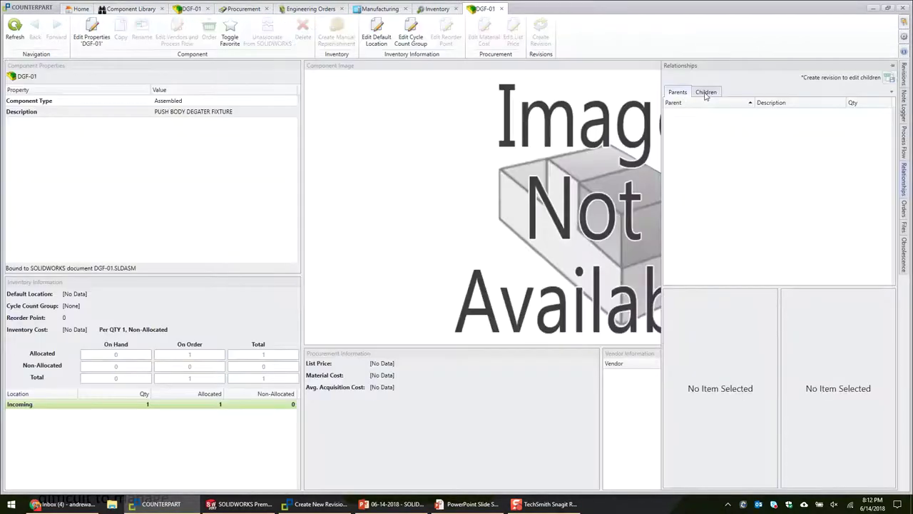
Restore COUNTERPART to a floating window beside the revision wizard and show the Engineering Orders.
double_click(675, 10)
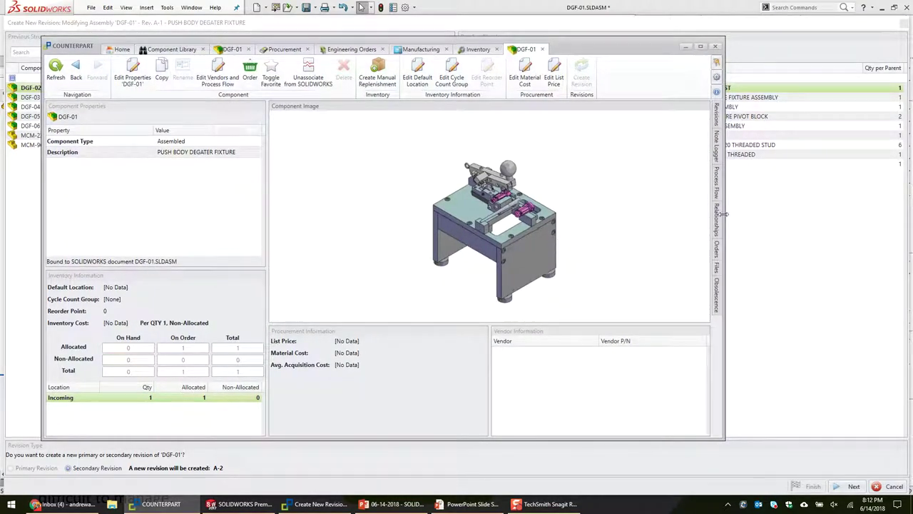
mouse_move(718, 218)
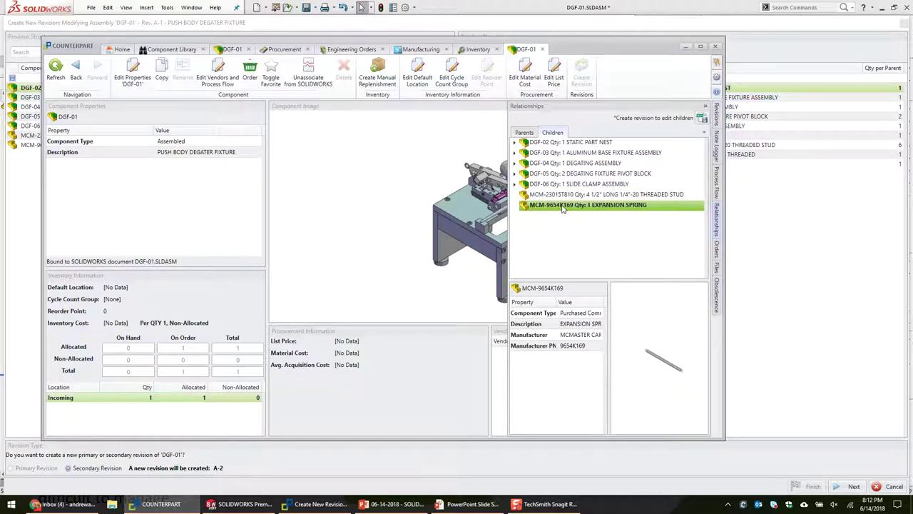
left_click(246, 504)
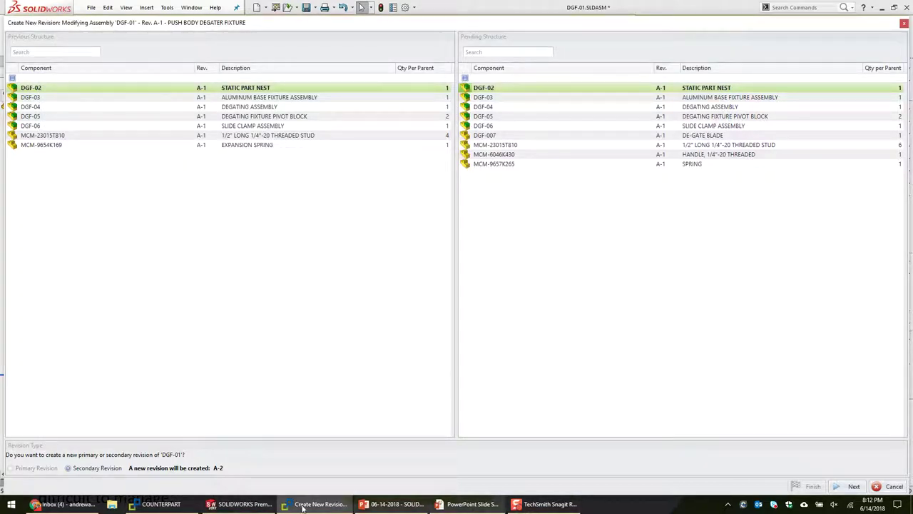
left_click(158, 504)
left_click(342, 50)
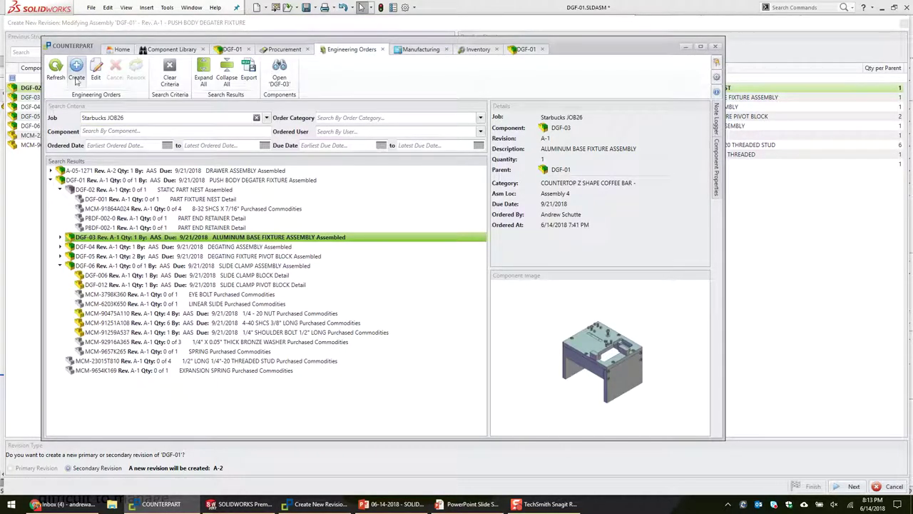
Filter engineering orders to Starbucks JOB26 and select the DGF-01 order.
left_click(55, 68)
left_click(256, 119)
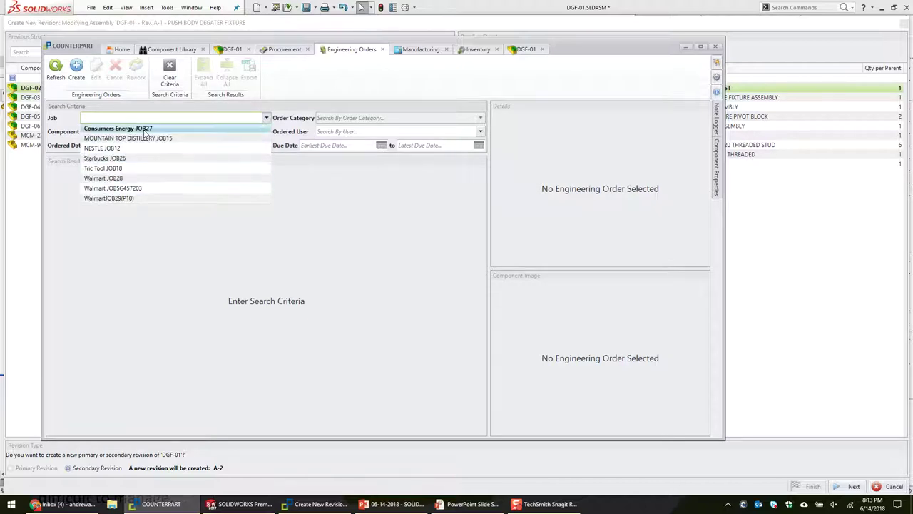
left_click(141, 157)
left_click(73, 173)
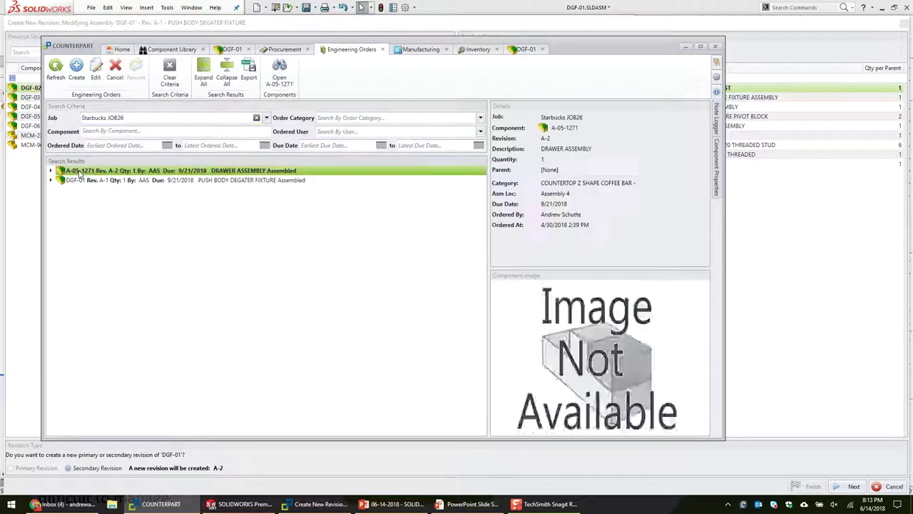
left_click(71, 182)
Expand DGF-01 and its children DGF-02 through DGF-05 to review parts, then collapse them all.
left_click(51, 180)
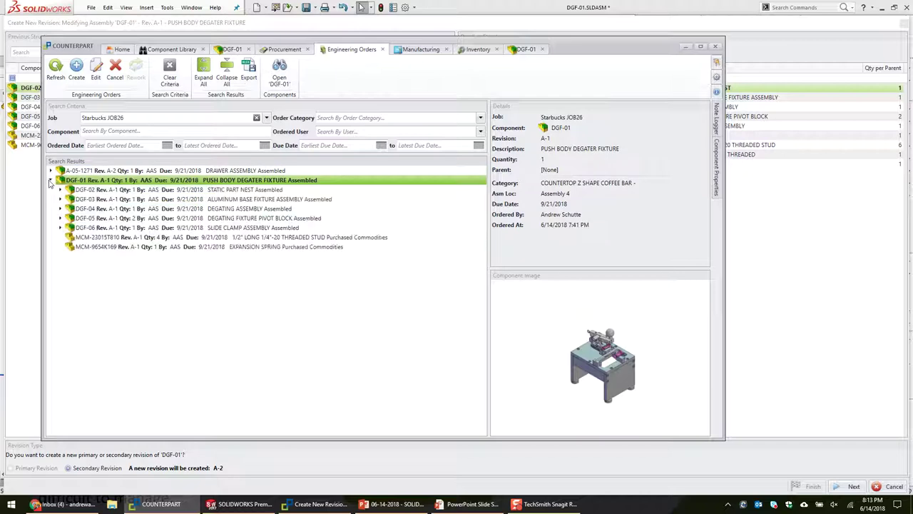
left_click(60, 218)
left_click(61, 208)
left_click(61, 199)
left_click(61, 190)
scroll(224, 334, "down", 5)
scroll(225, 333, "up", 5)
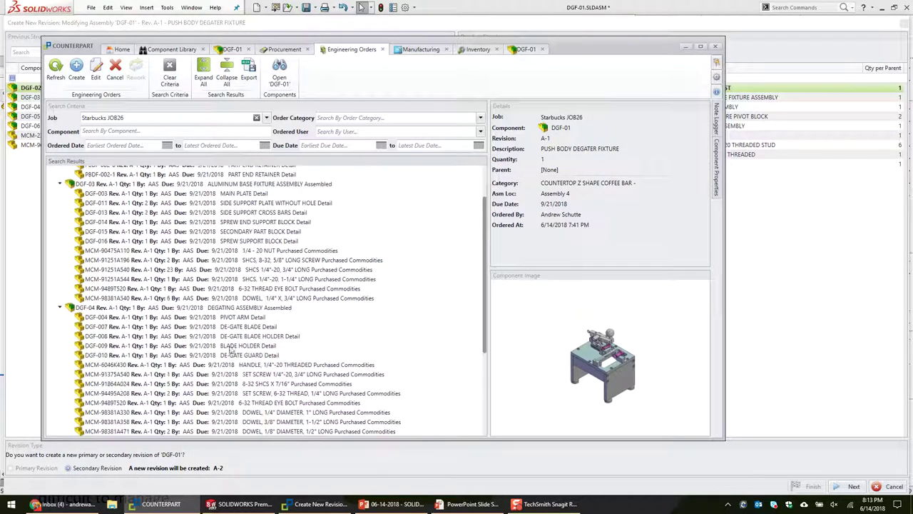
left_click(60, 191)
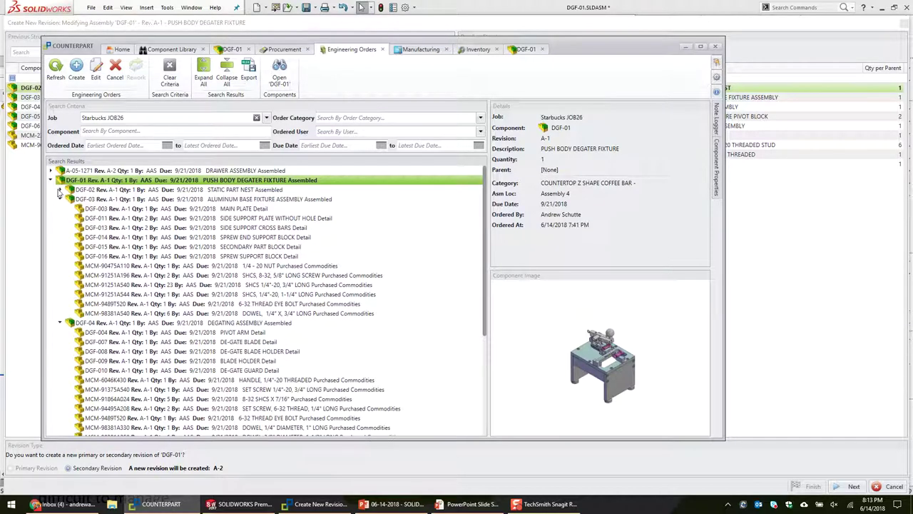
left_click(60, 199)
left_click(60, 209)
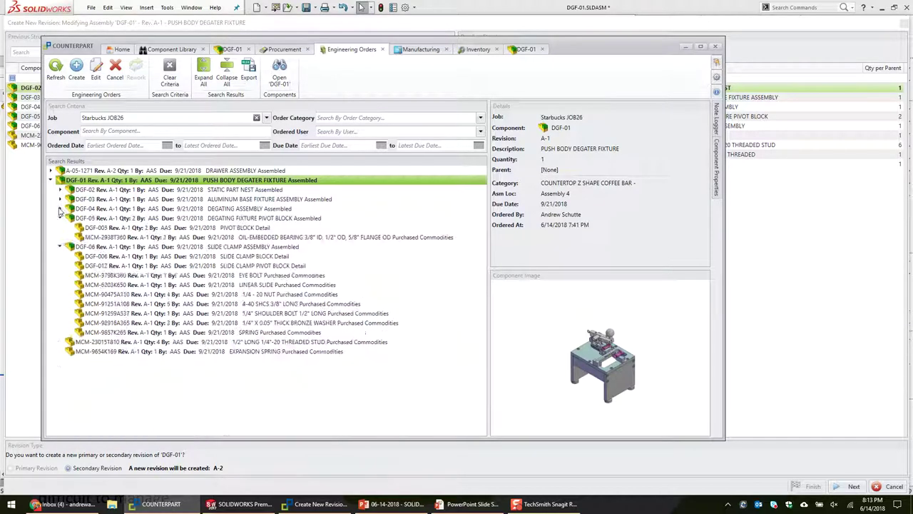
left_click(60, 217)
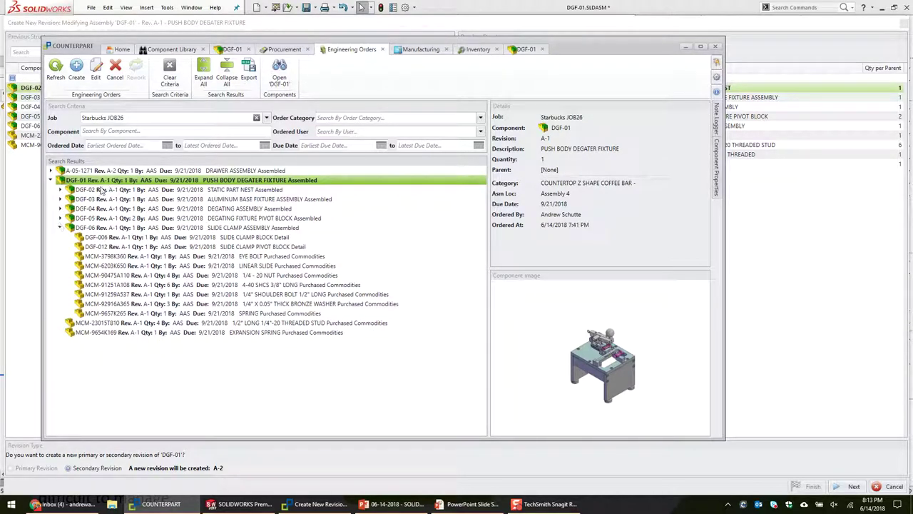
left_click(60, 227)
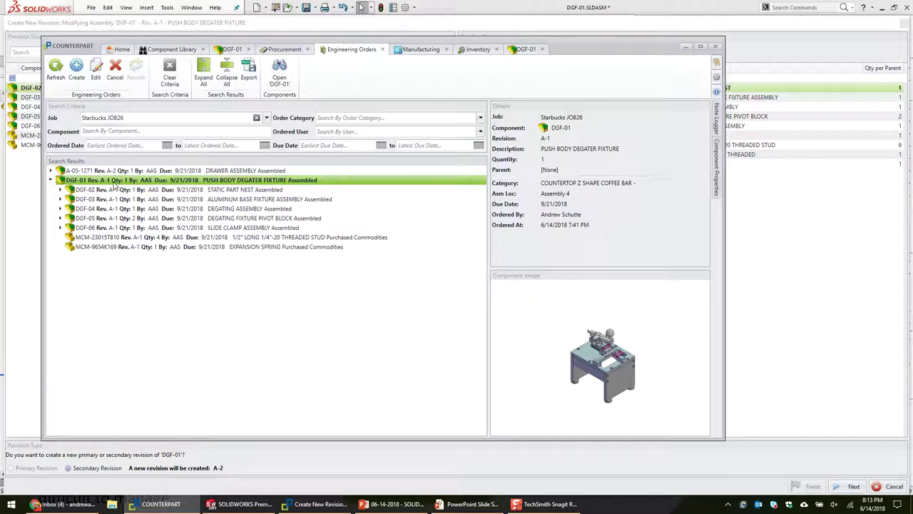
Check the Component Library and DGF-01 tabs, then advance the A-2 wizard to active engineering orders.
left_click(182, 49)
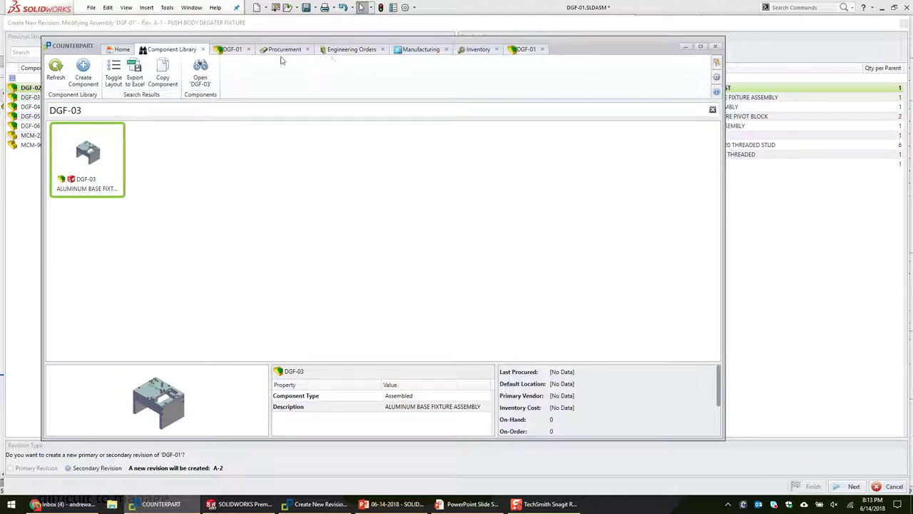
left_click(237, 51)
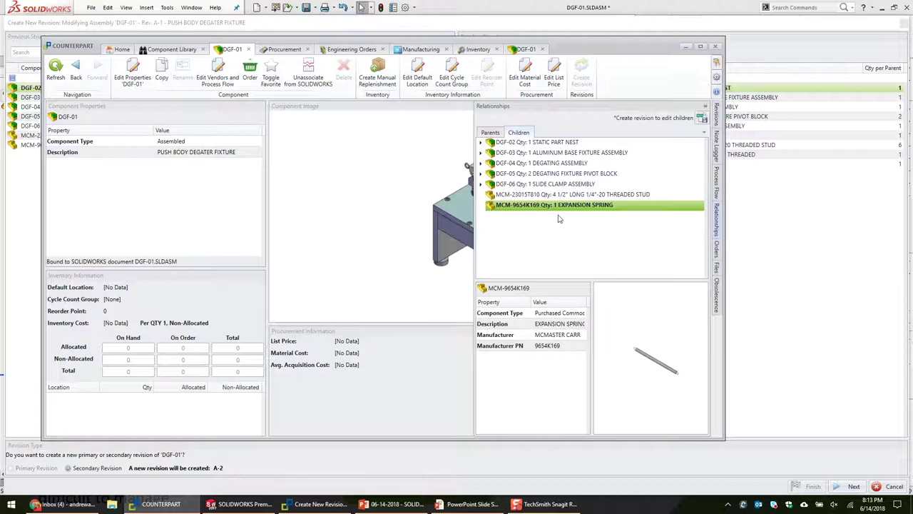
left_click(847, 316)
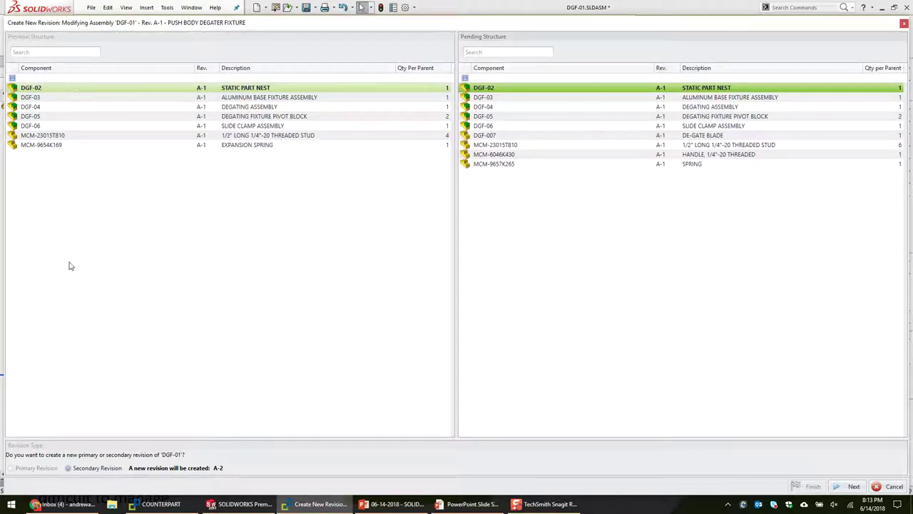
left_click(849, 486)
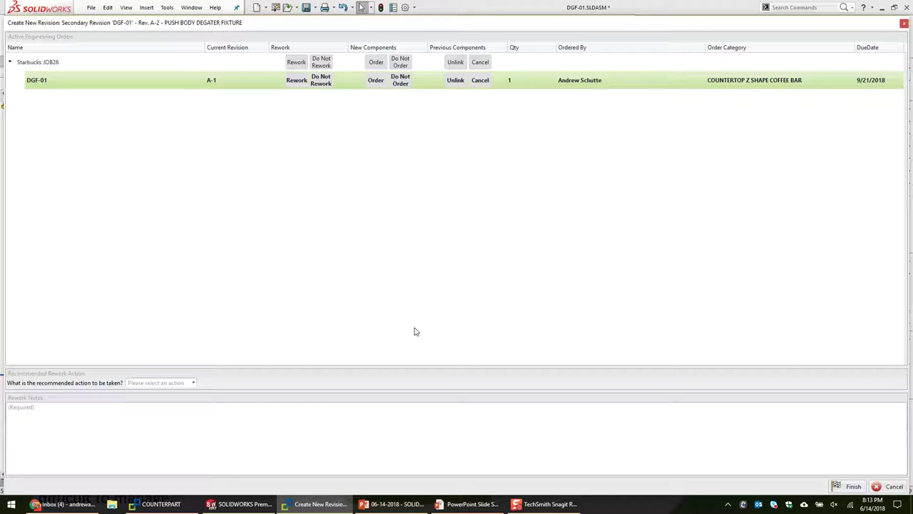
Select the Starbucks JOB26 DGF-01 order row and move the COUNTERPART window out of the way.
left_click(67, 81)
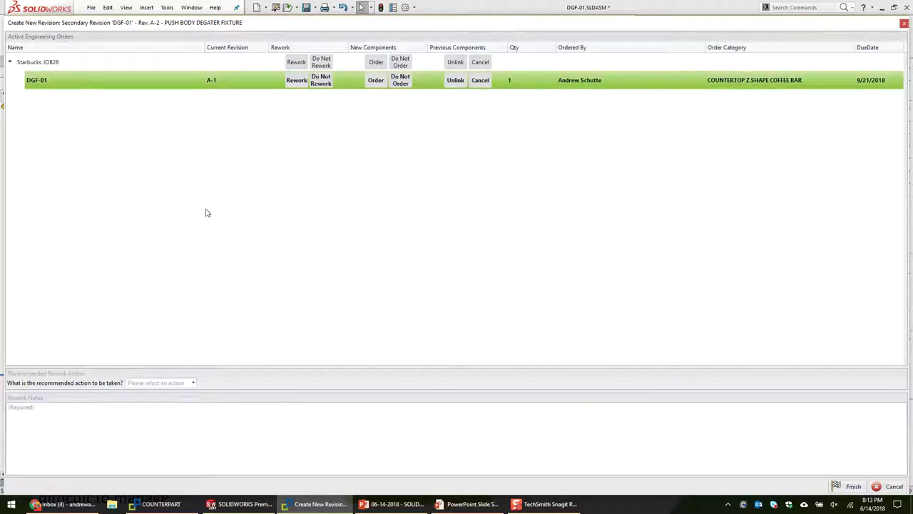
left_click(850, 486)
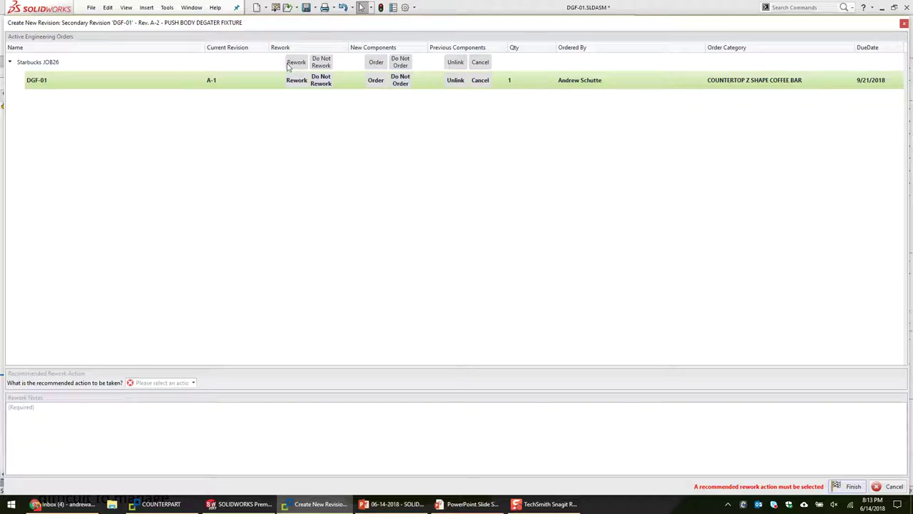
left_click(40, 84)
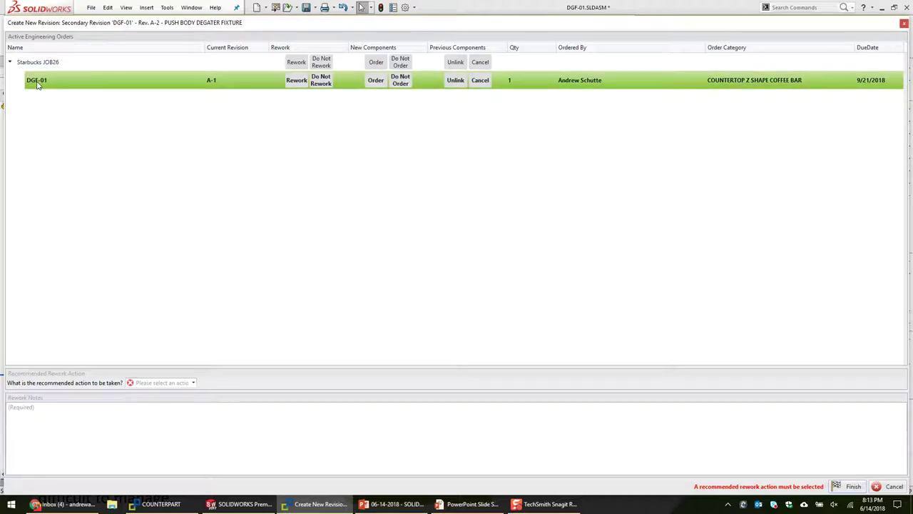
left_click(299, 62)
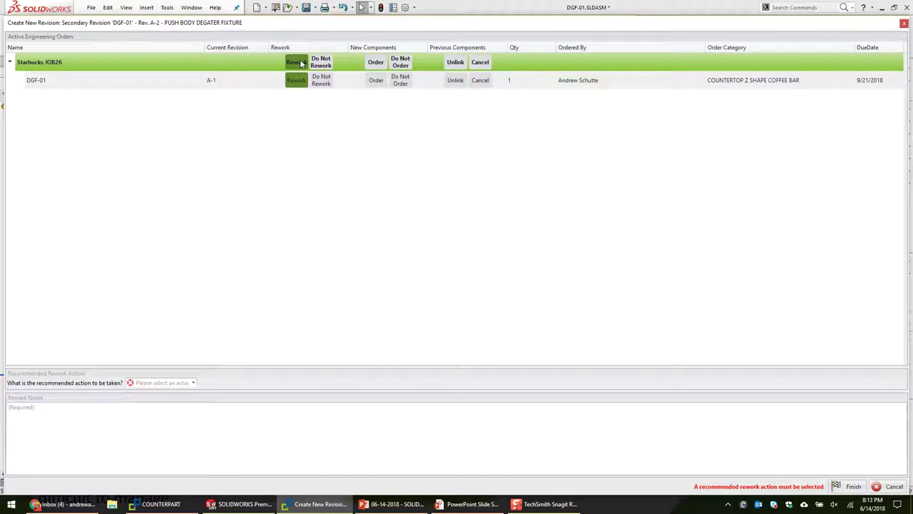
left_click(320, 62)
left_click(158, 504)
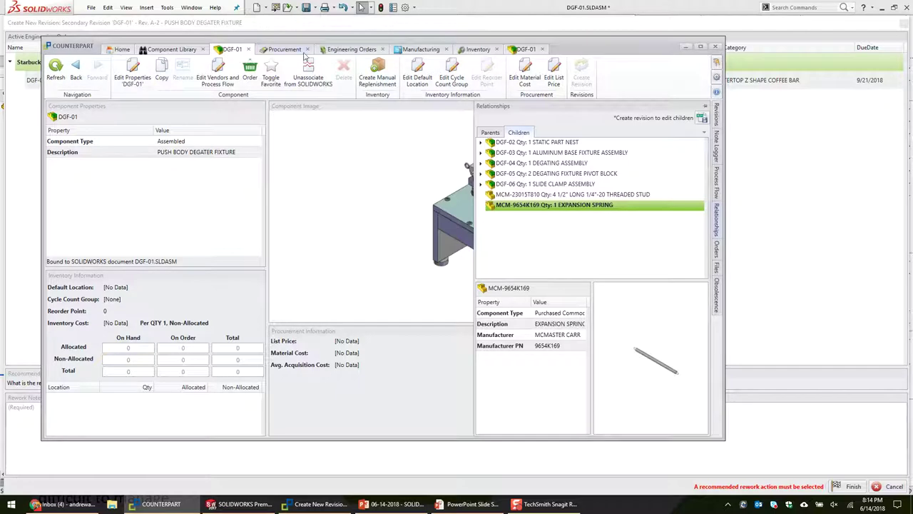
left_click(346, 49)
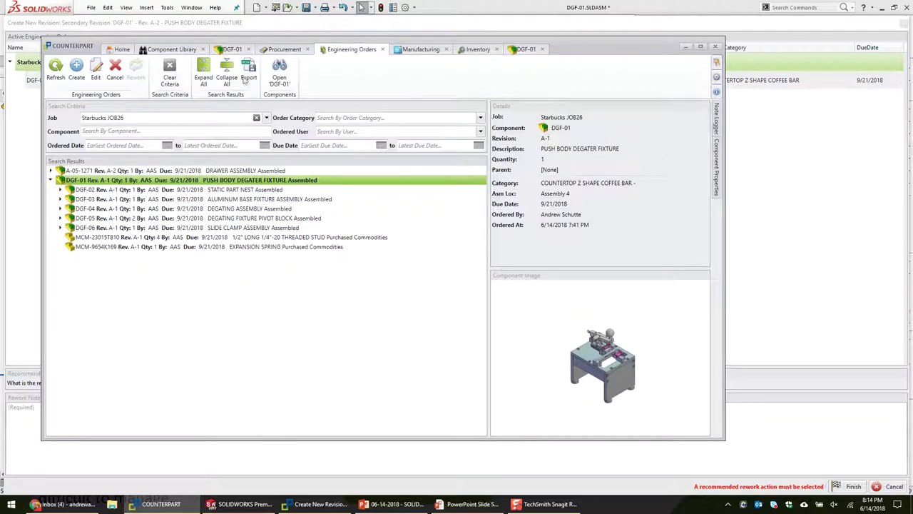
left_click(174, 49)
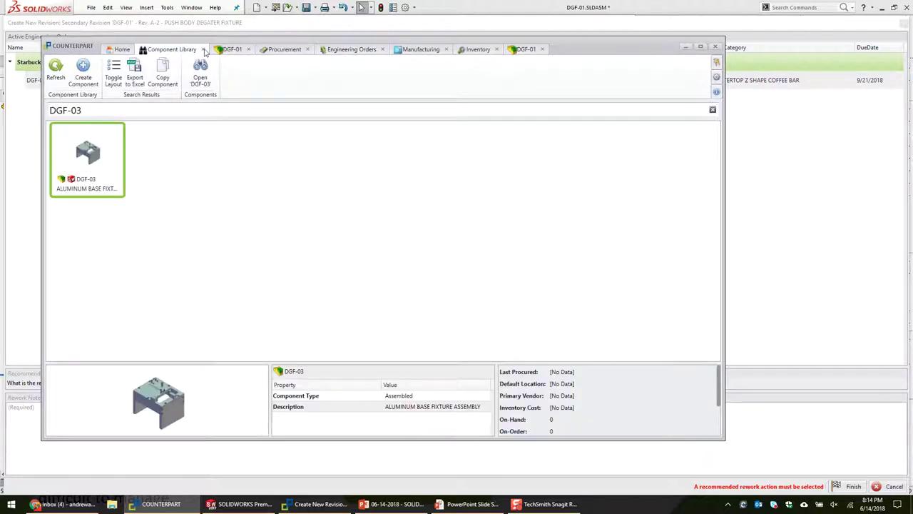
left_click(204, 49)
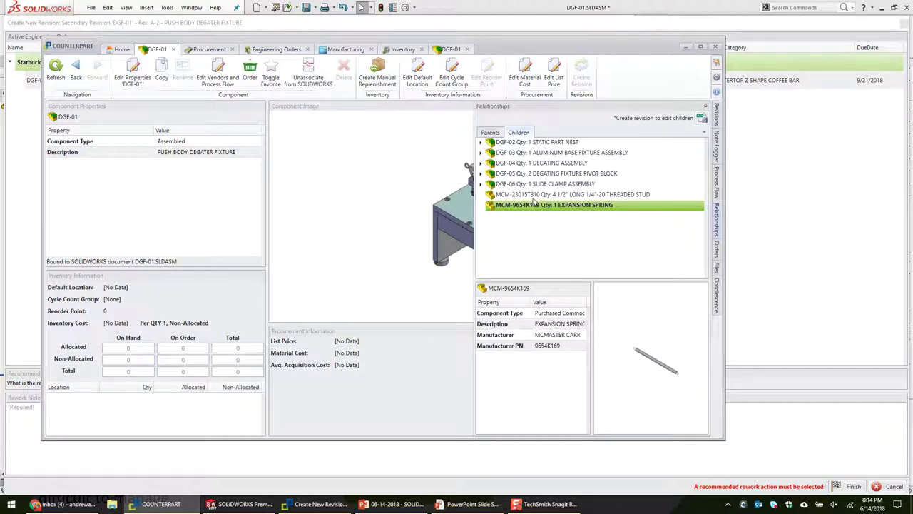
left_click_drag(459, 44, 558, 136)
Mark the order for Rework, ordering new components and cancelling the previous ones.
left_click(298, 63)
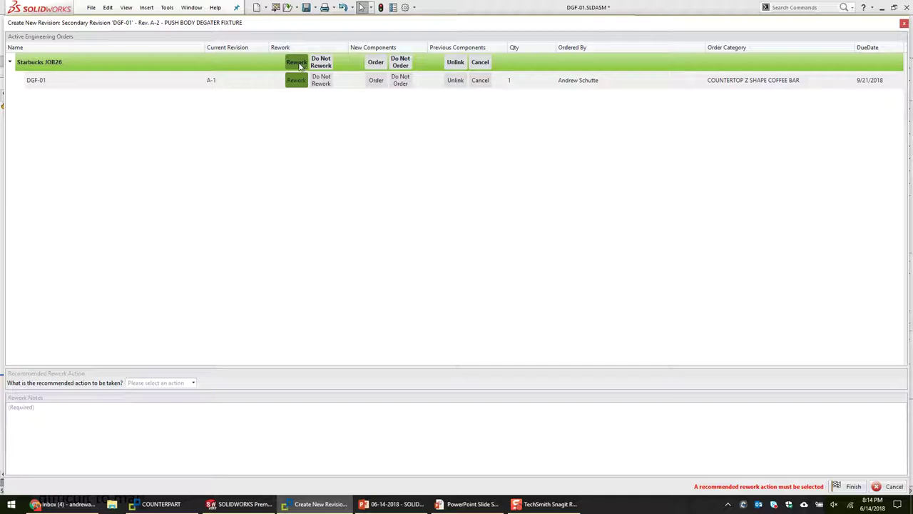
left_click(376, 63)
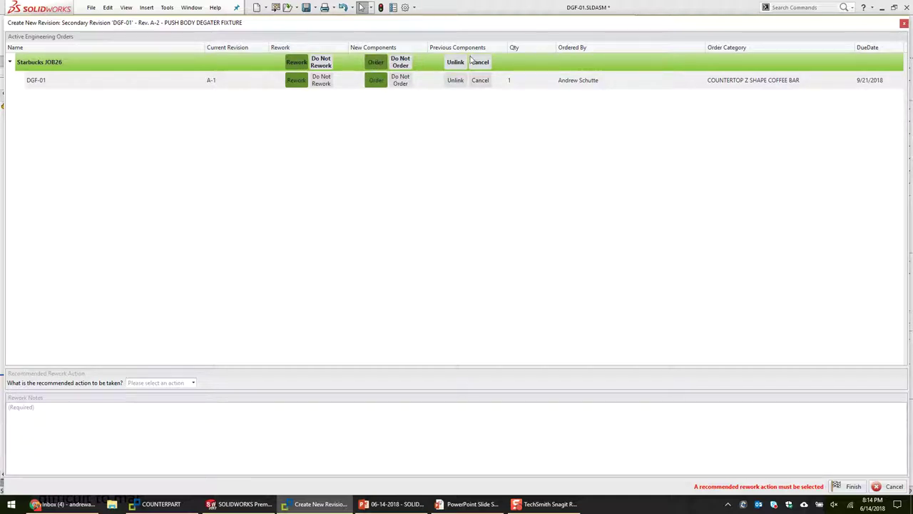
left_click(403, 65)
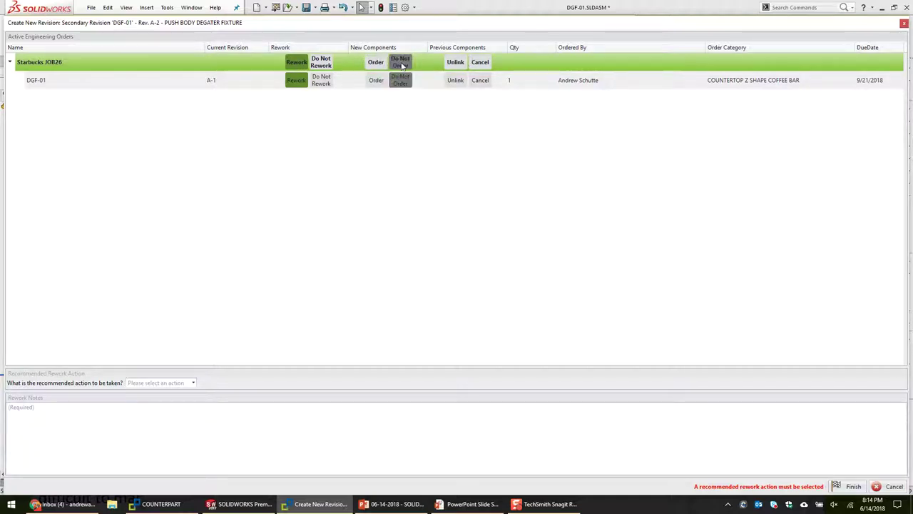
left_click(460, 65)
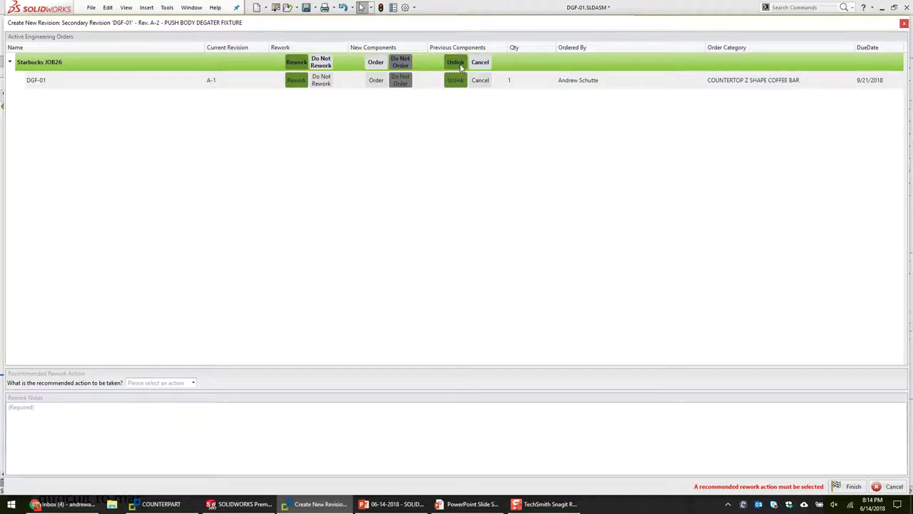
left_click(480, 63)
left_click(375, 63)
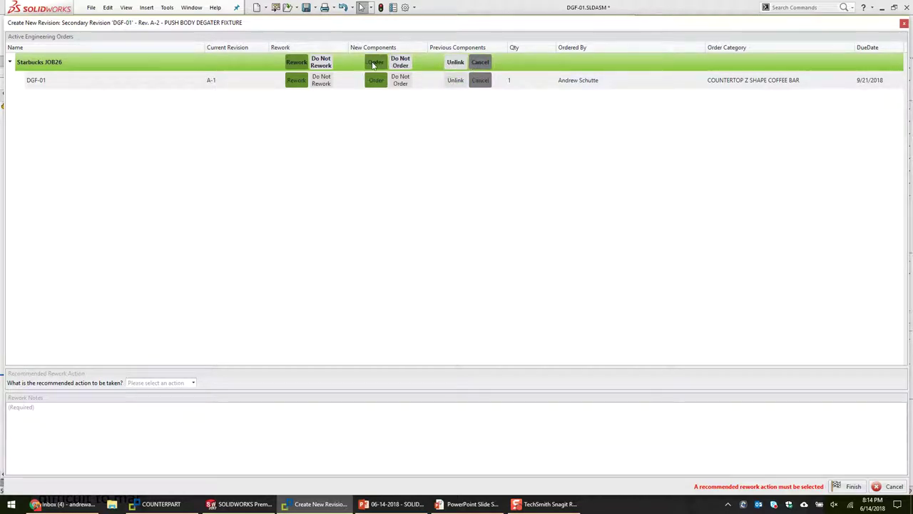
left_click(297, 63)
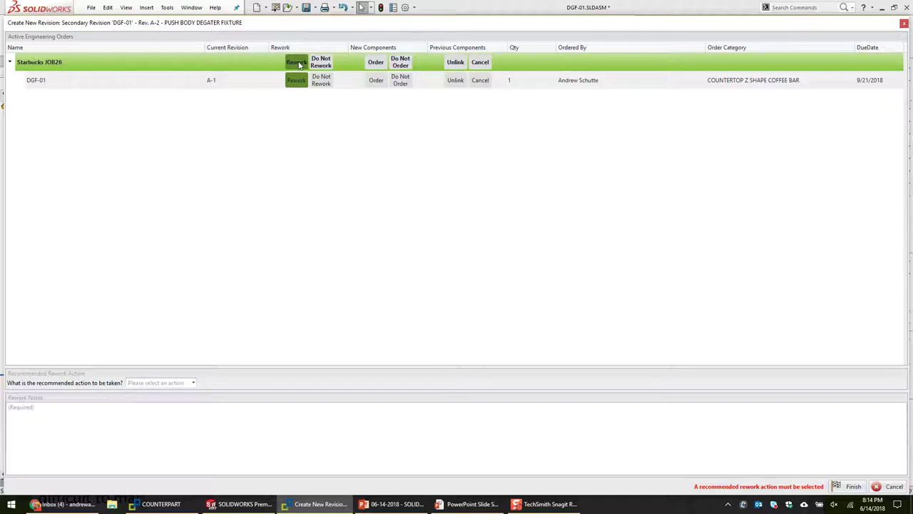
left_click(376, 63)
left_click(479, 63)
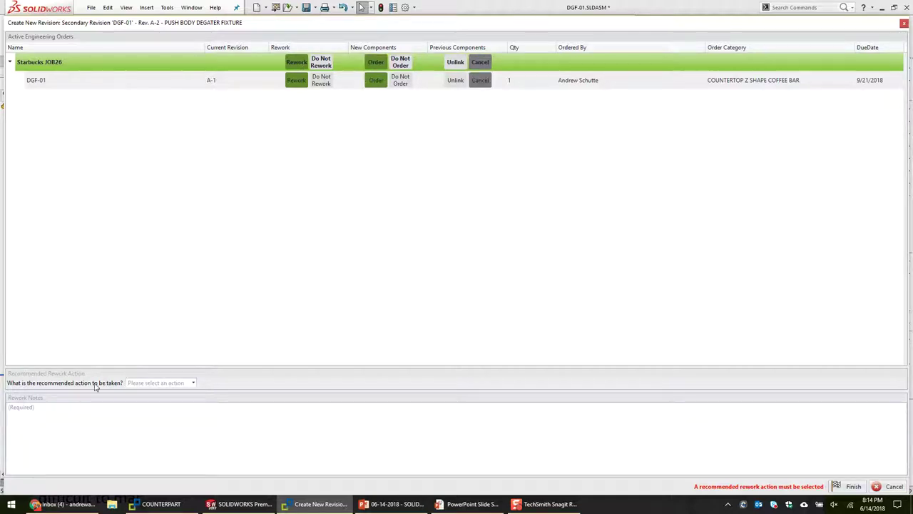
Set the recommended action to Update, note 'NECESSARY NOTES BASED ON SETTINGS', and finish the revision.
left_click(158, 383)
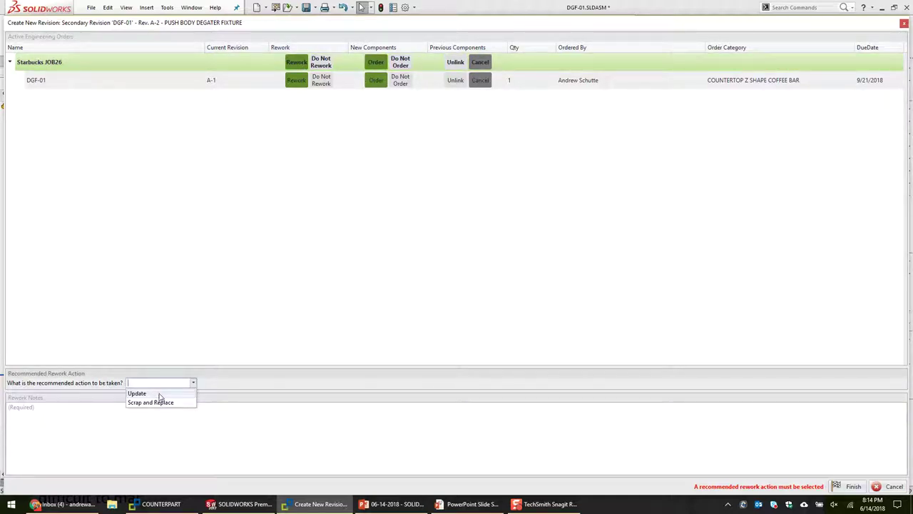
left_click(159, 393)
type("NECE")
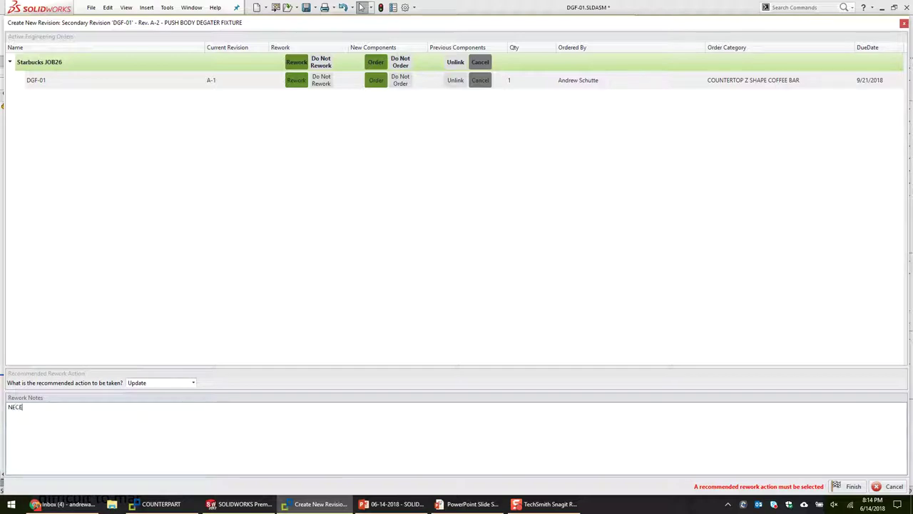
type("SSARY NOTES BASED ON SETTINGS")
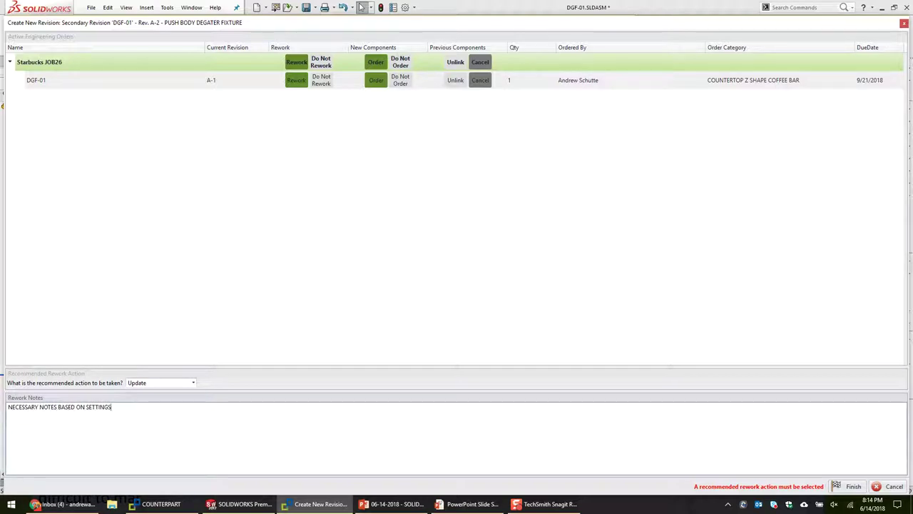
left_click(854, 486)
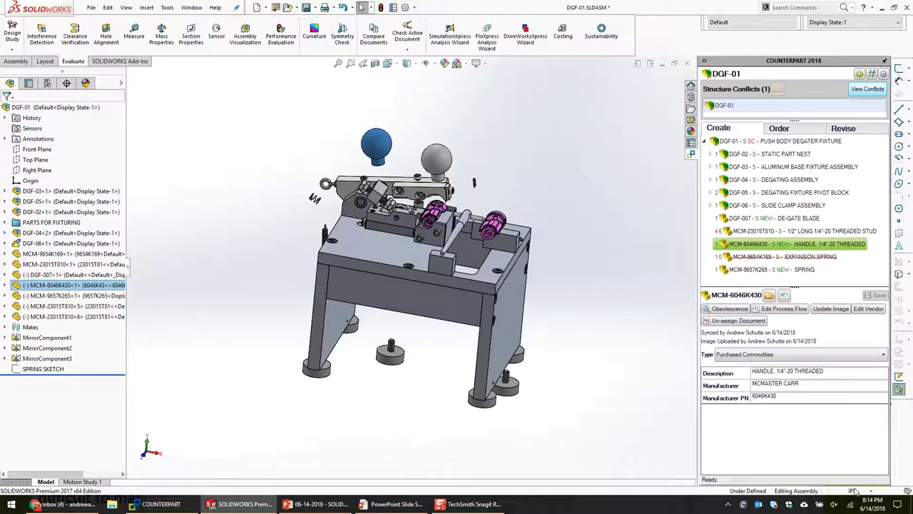
Open DGF-01 in the COUNTERPART client, refresh it, and show its child components.
left_click(860, 76)
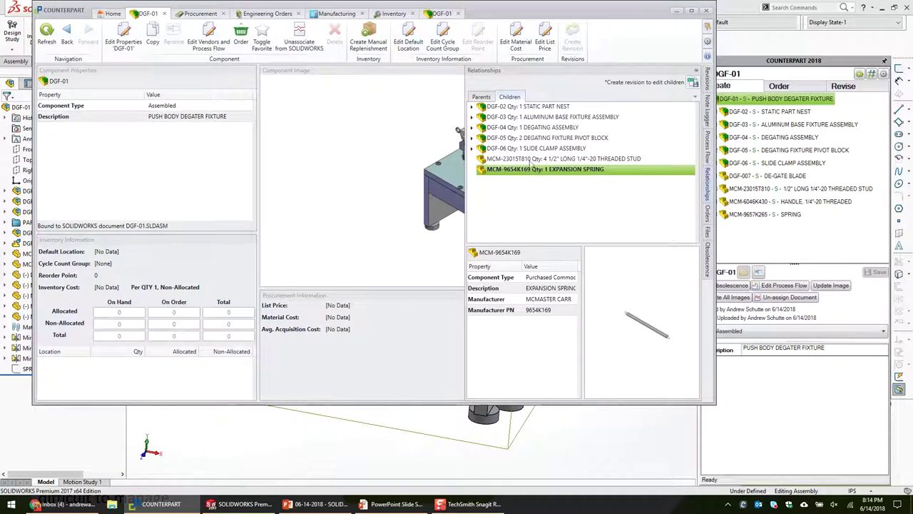
left_click(46, 32)
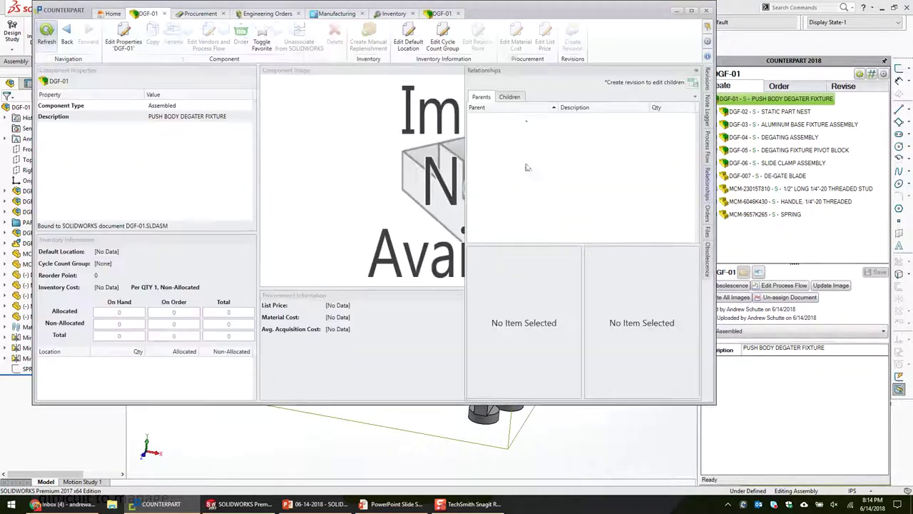
left_click(511, 98)
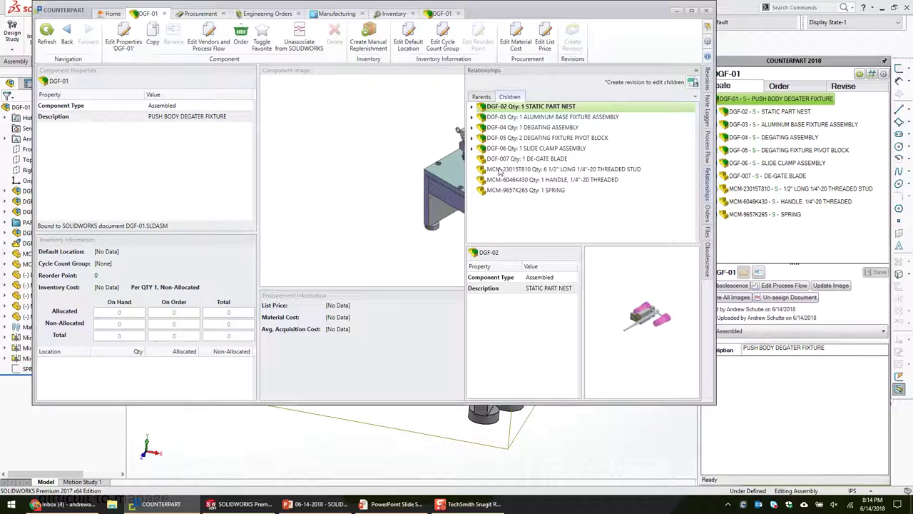
Filter DGF-01's engineering orders to Starbucks JOB26, expand the order, then return to SOLIDWORKS.
left_click(240, 47)
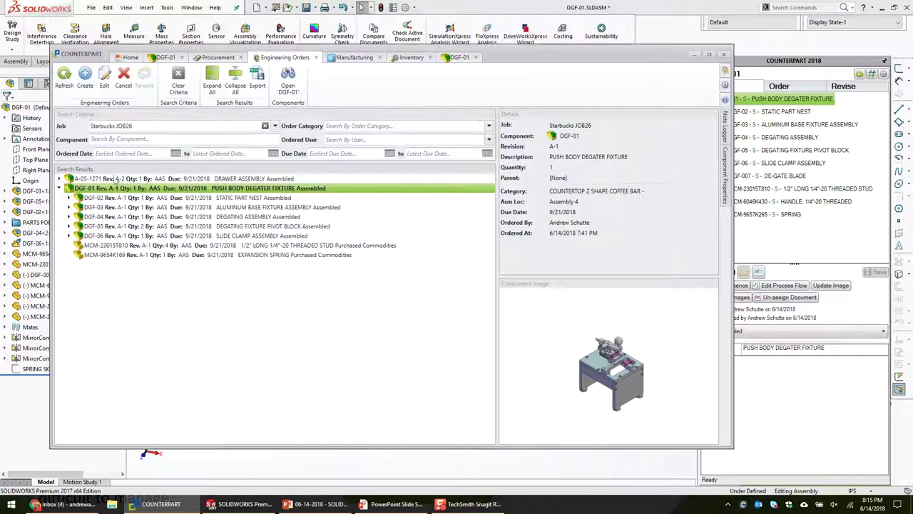
left_click(64, 77)
left_click(143, 126)
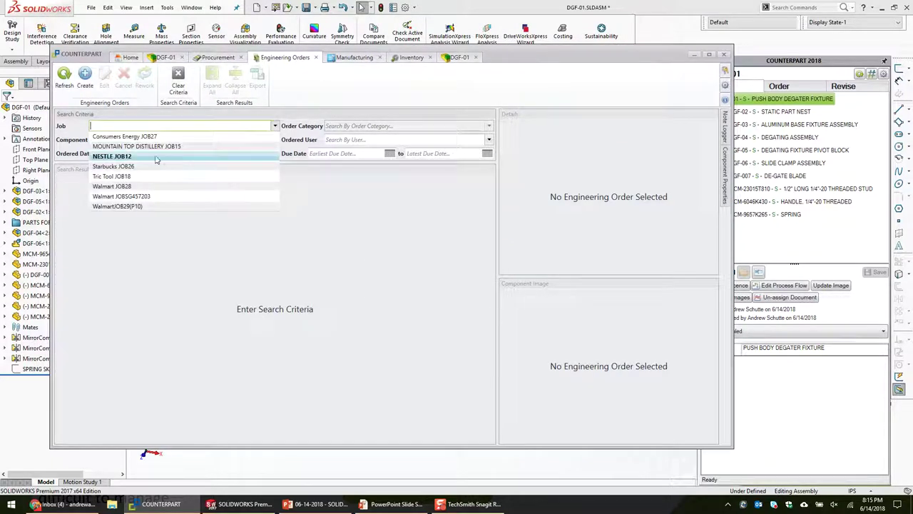
left_click(275, 126)
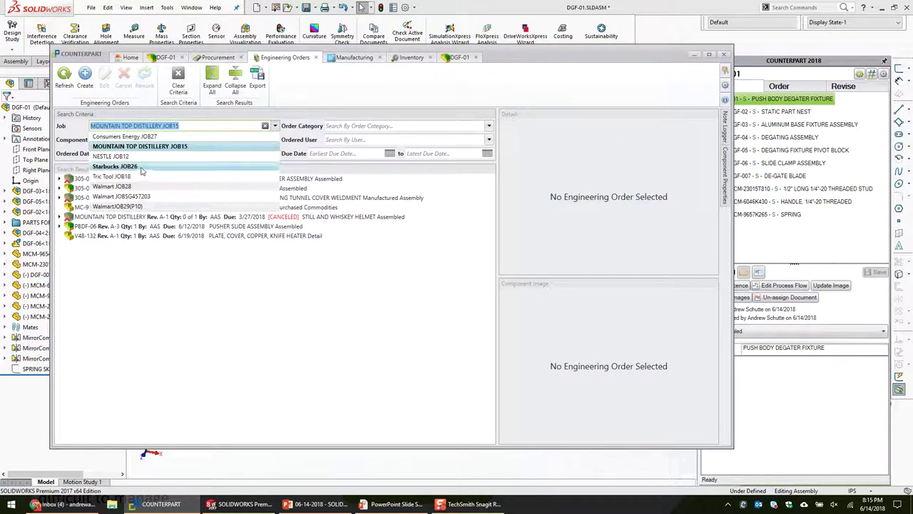
left_click(142, 169)
left_click(63, 189)
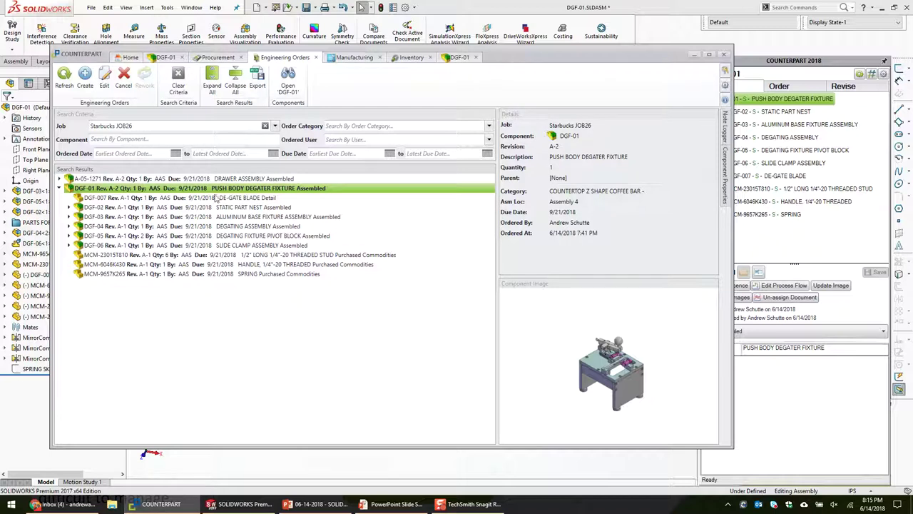
left_click_drag(529, 52, 539, 59)
left_click(505, 5)
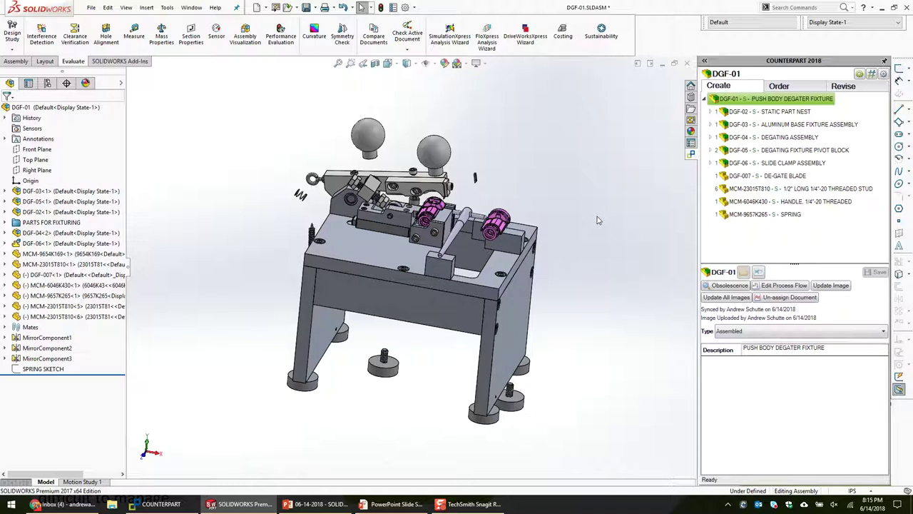
Process the DGF-01 assembly in Procurement as Individual Children and save.
middle_click_drag(590, 229, 584, 212)
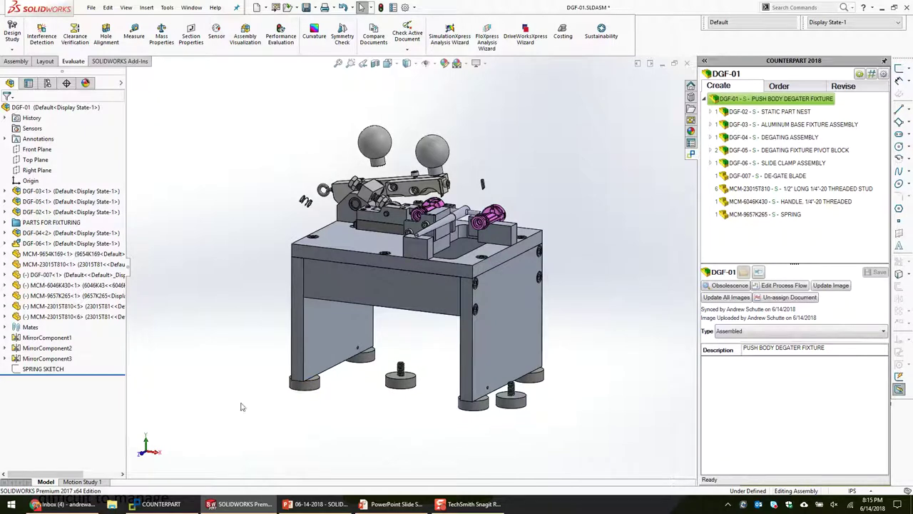
left_click(161, 504)
left_click(227, 63)
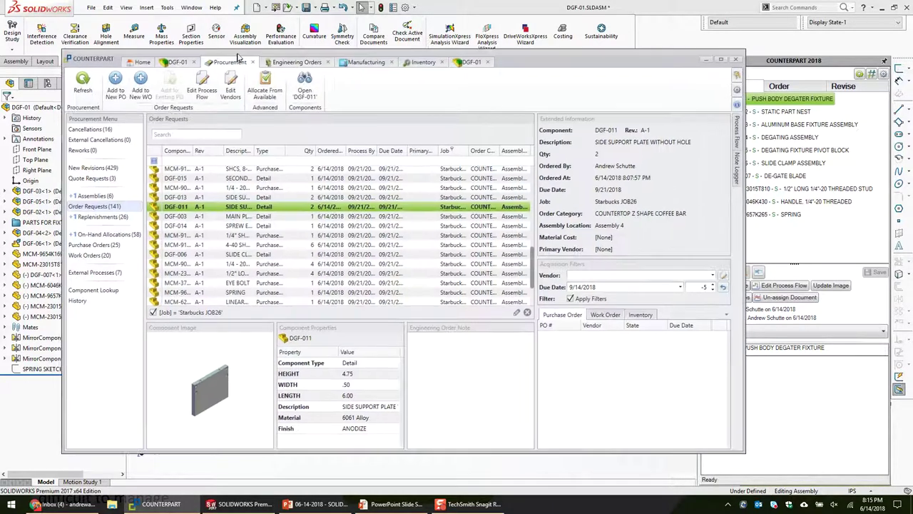
left_click(113, 177)
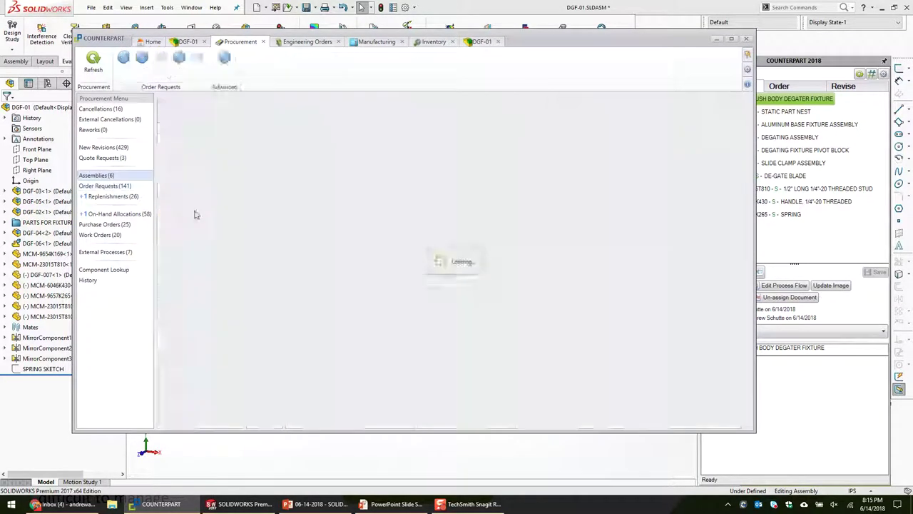
left_click(314, 208)
left_click(129, 62)
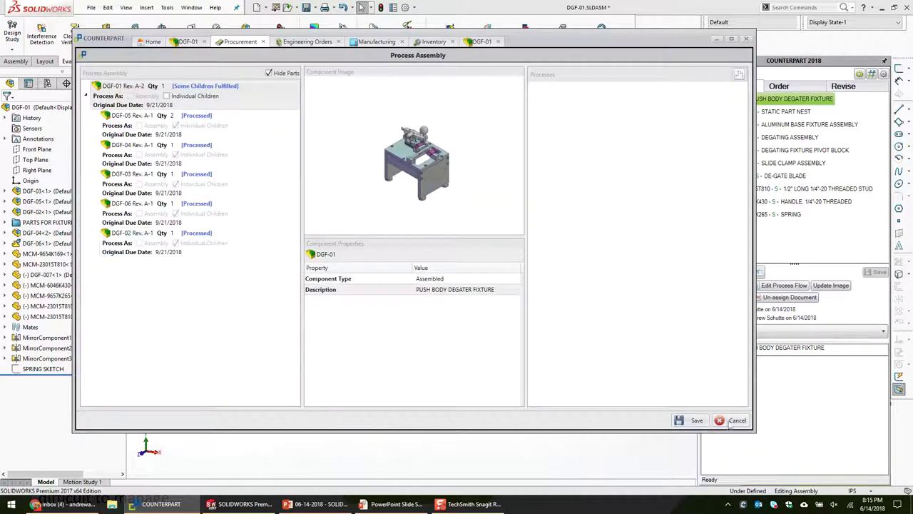
left_click(167, 96)
left_click(696, 421)
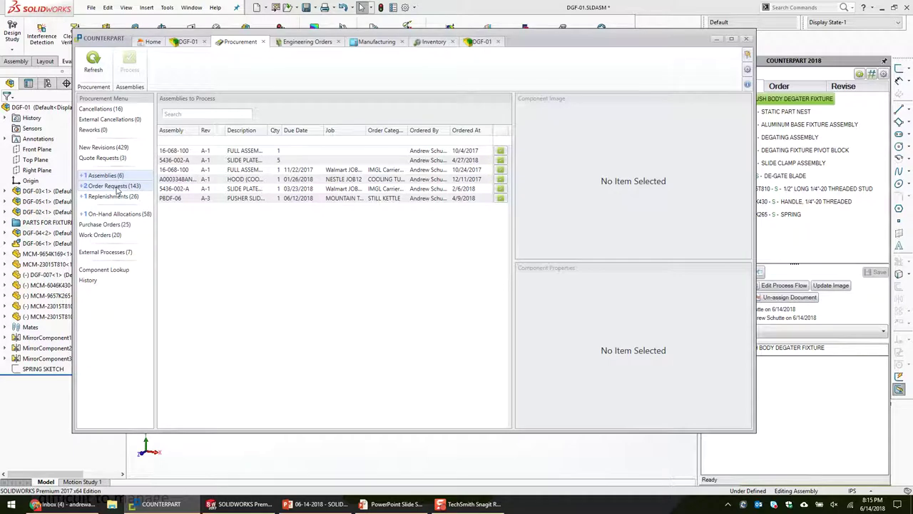
left_click(114, 186)
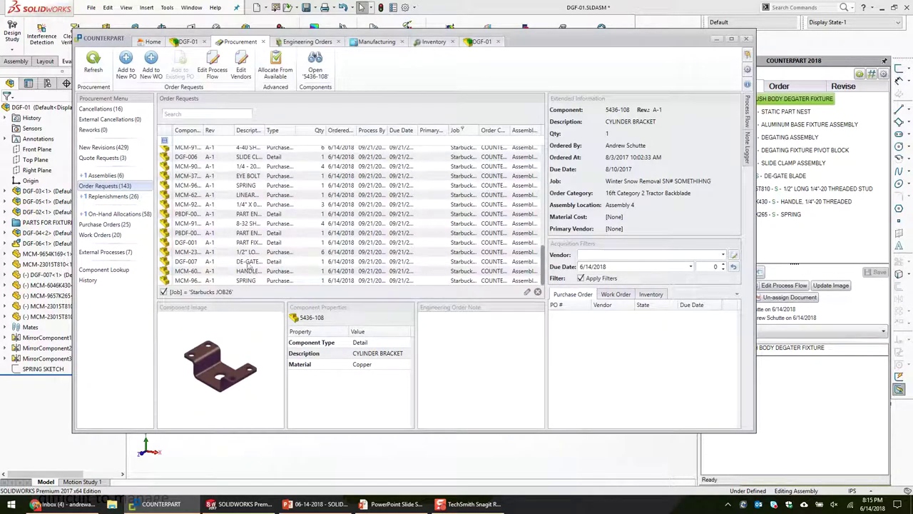
Copy the threaded stud's part number from the model and search order requests for MCM-23015T810.
left_click(310, 41)
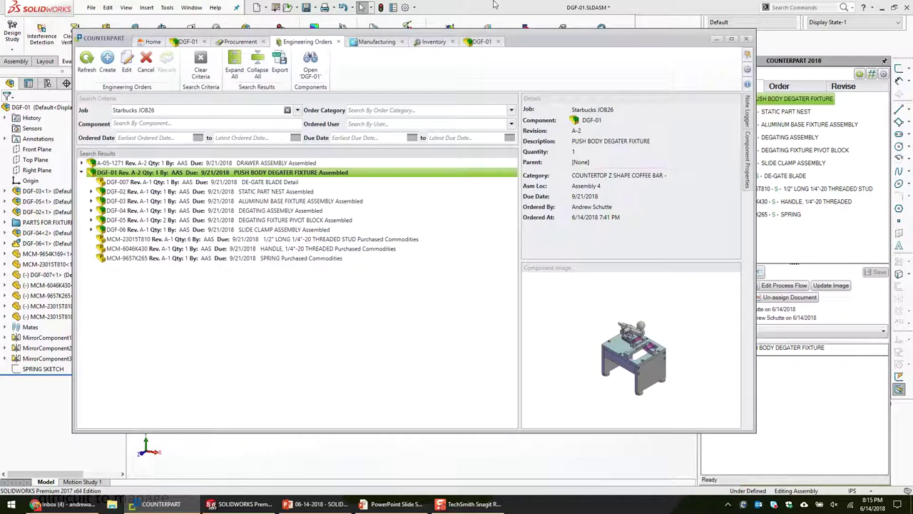
left_click(495, 5)
left_click(410, 389)
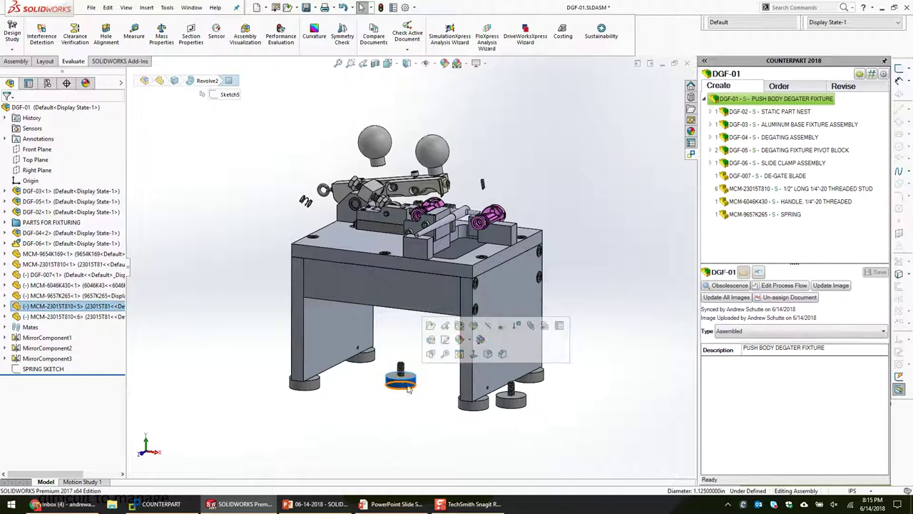
left_click(89, 306)
key("ctrl+c")
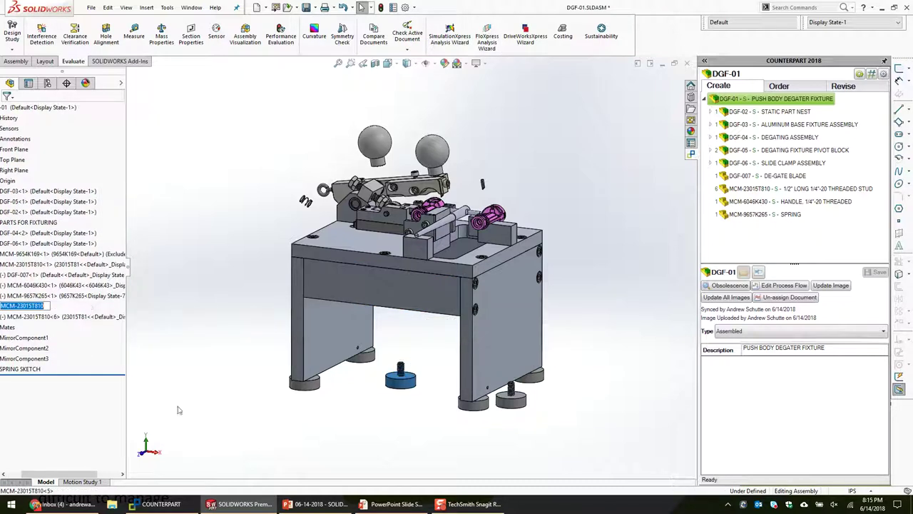
left_click(194, 442)
left_click(160, 504)
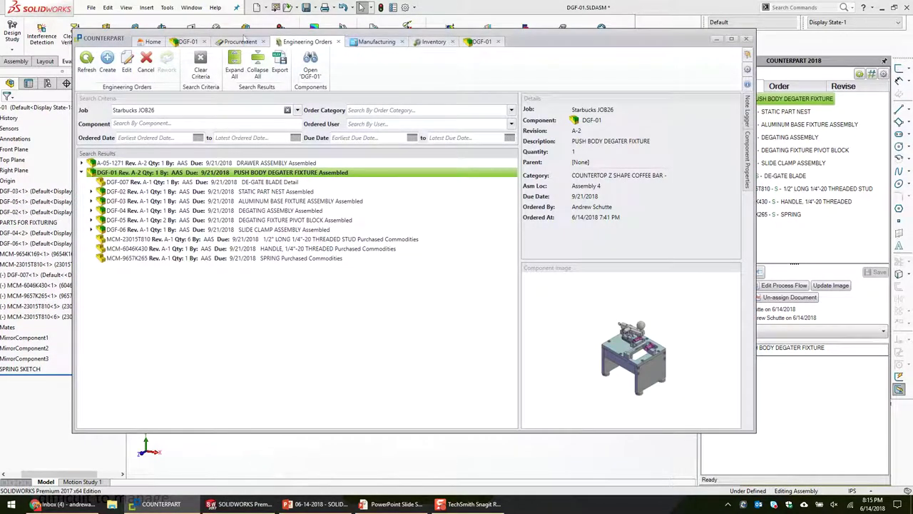
left_click(241, 41)
left_click(186, 114)
key("ctrl+v")
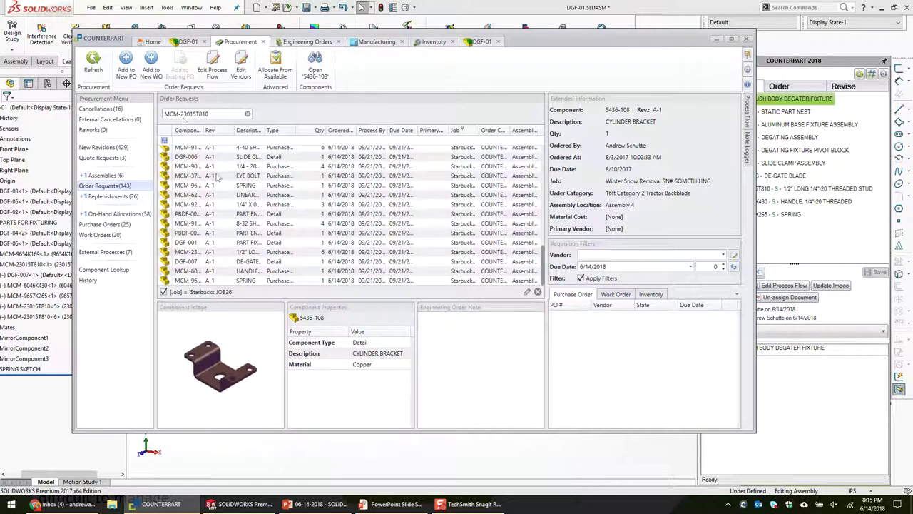
key("Return")
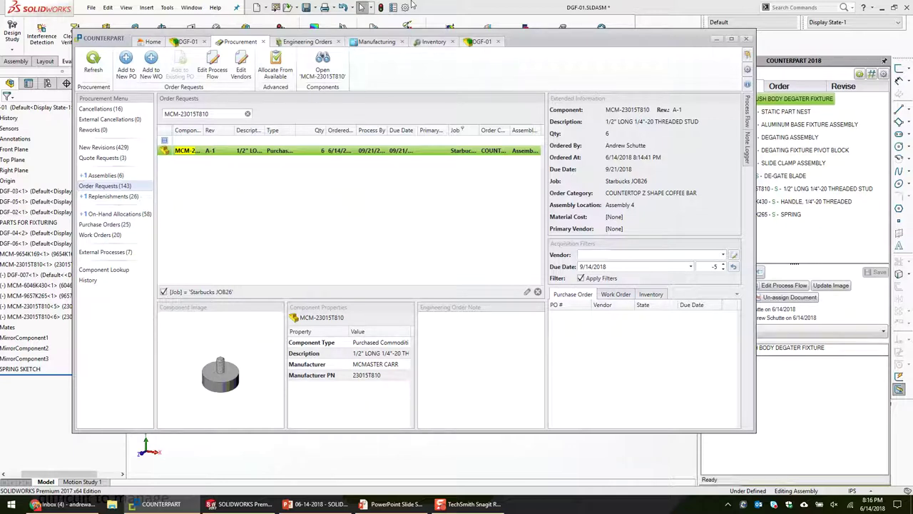
Check the spring in the model, then search order requests for MCM-9654K169.
left_click(434, 6)
scroll(232, 296, "down", 10)
scroll(232, 296, "down", 3)
left_click(254, 284)
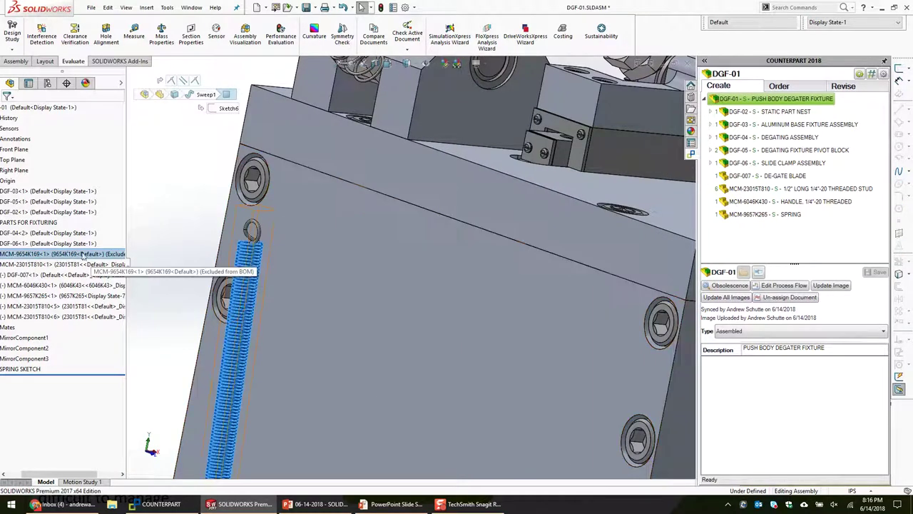
key("Escape")
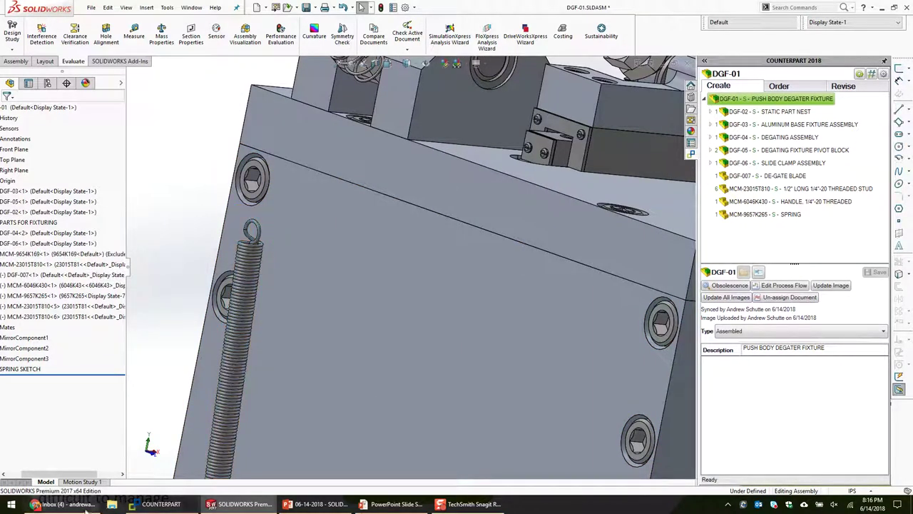
left_click(161, 504)
triple_click(216, 114)
type("MCM-9654K169")
key("Return")
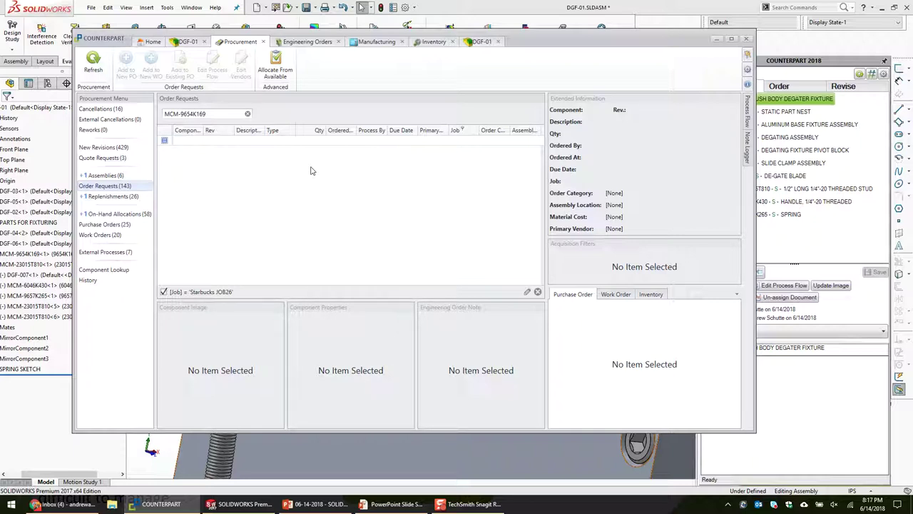
Clear the order request search, close the second DGF-01 and Inventory tabs, and maximize COUNTERPART.
left_click(248, 113)
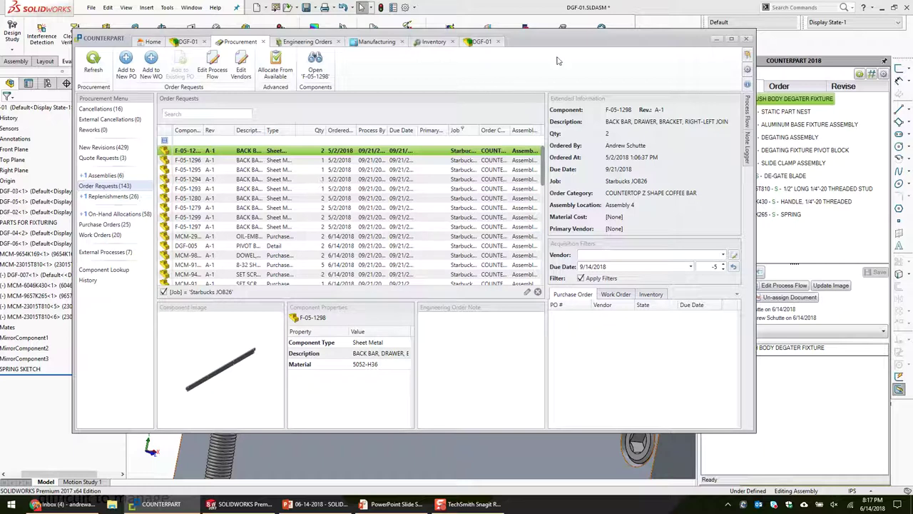
left_click_drag(615, 49, 600, 46)
left_click(484, 38)
left_click(438, 38)
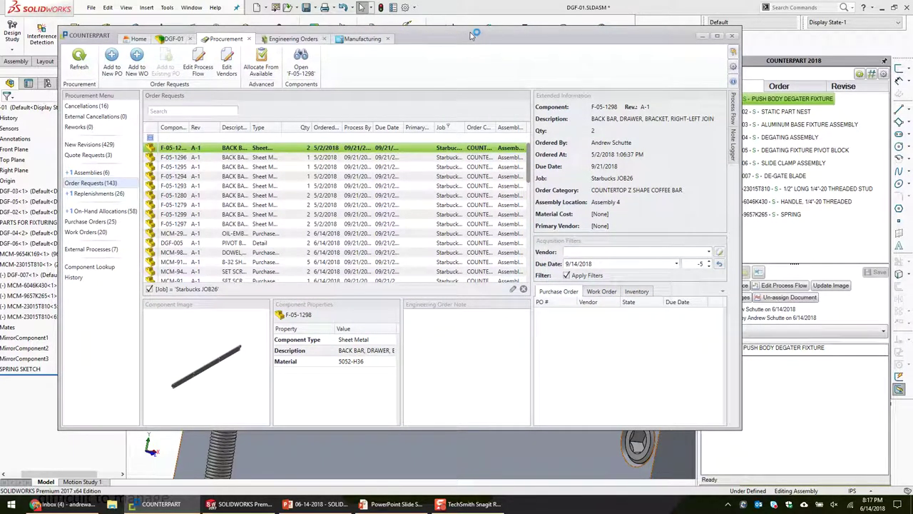
left_click_drag(471, 35, 489, 37)
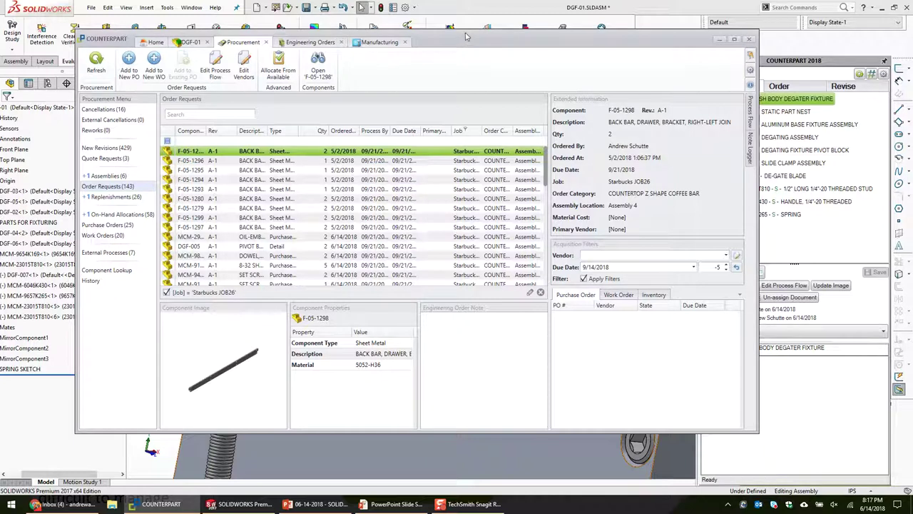
left_click_drag(566, 42, 598, 45)
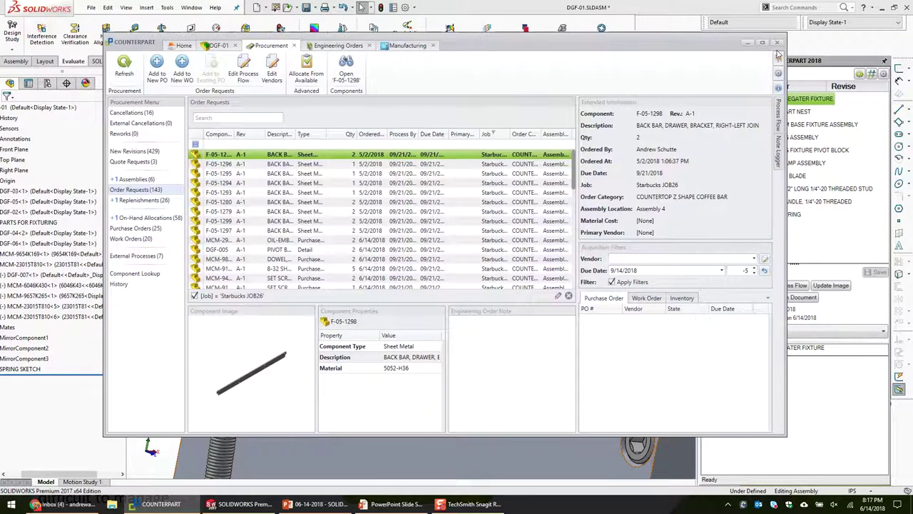
double_click(598, 45)
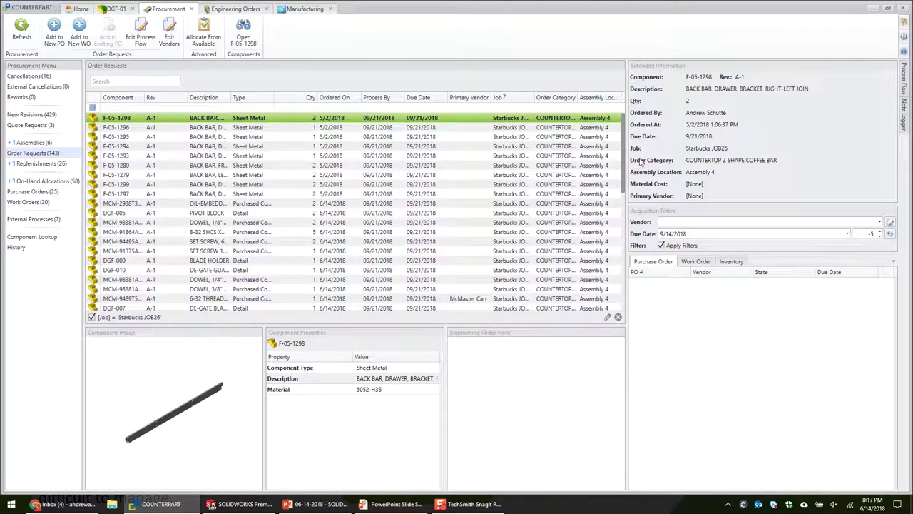
Widen the Order Requests grid, then return to the SOLIDWORKS DGF-01 assembly and zoom.
left_click_drag(664, 160, 694, 162)
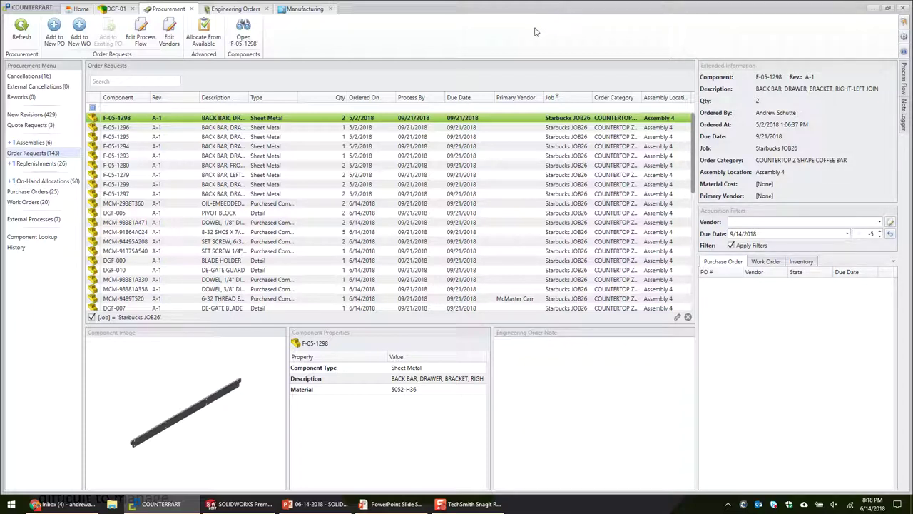
left_click(271, 504)
scroll(428, 299, "up", 5)
scroll(561, 293, "down", 6)
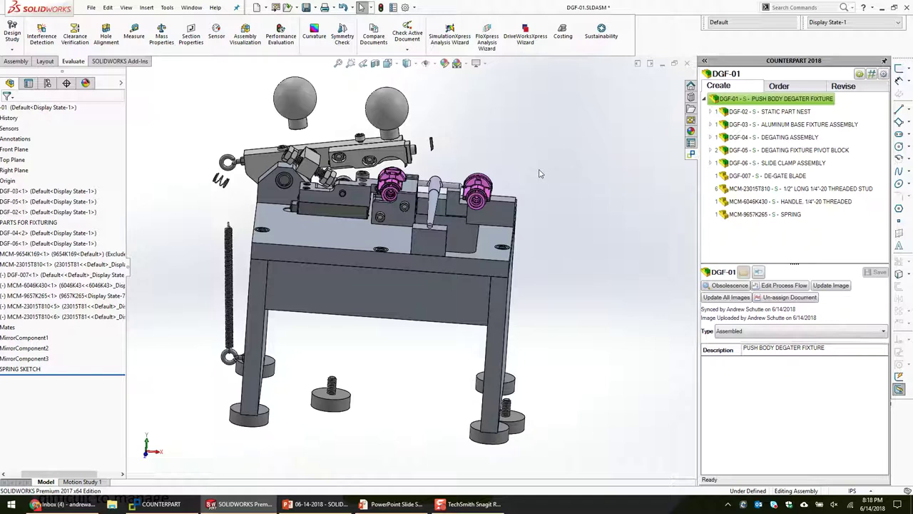
middle_click_drag(569, 177, 567, 171)
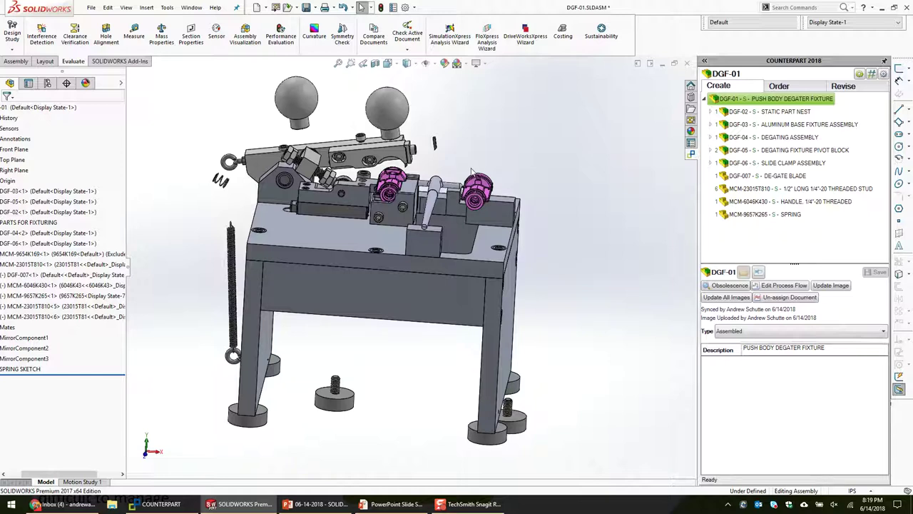
middle_click_drag(573, 171, 560, 196)
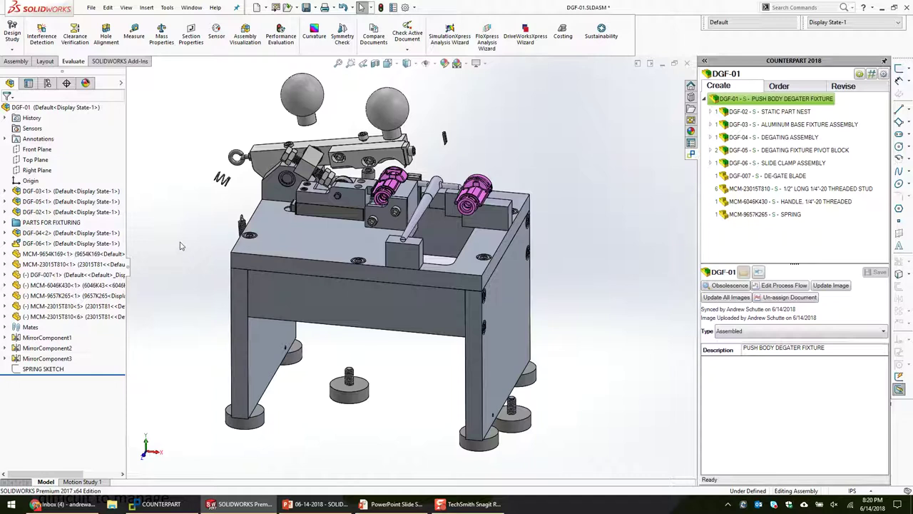
Minimize SOLIDWORKS and COUNTERPART, end the slideshow, and browse to Documents > Desktop Data.
left_click(879, 8)
left_click(872, 10)
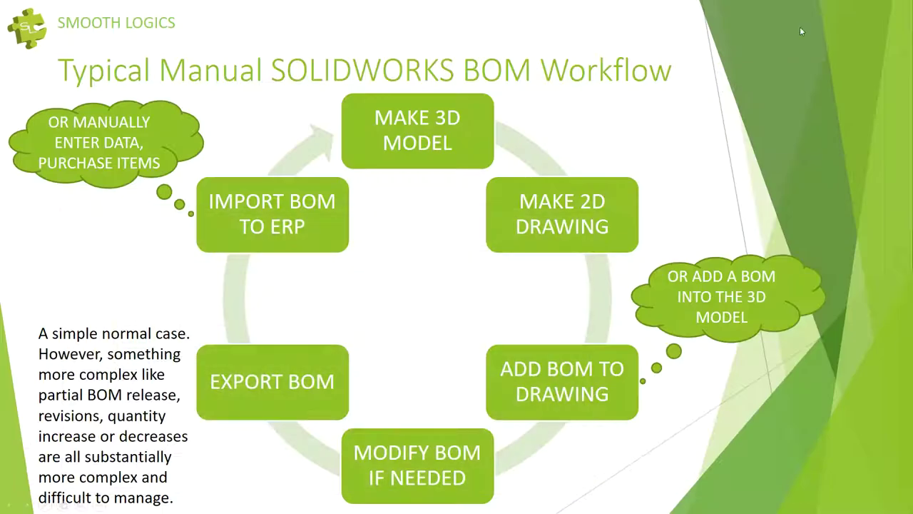
key("Escape")
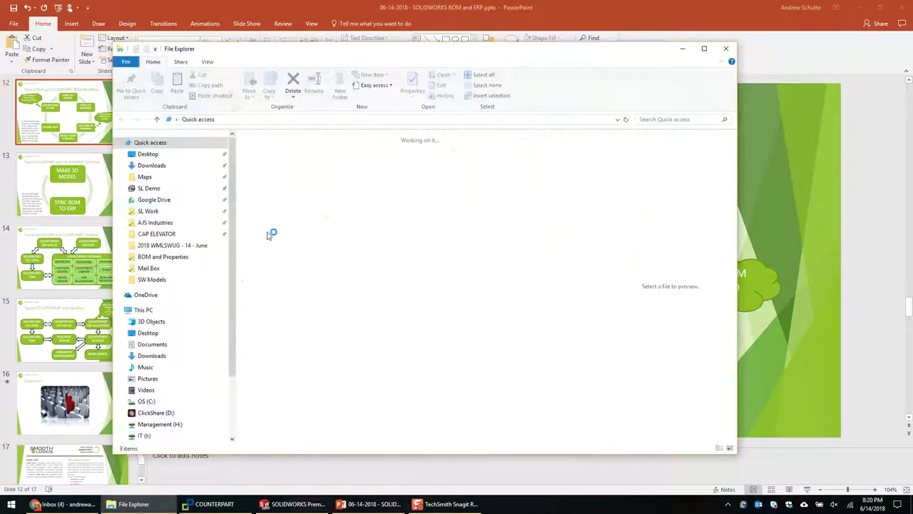
left_click(179, 120)
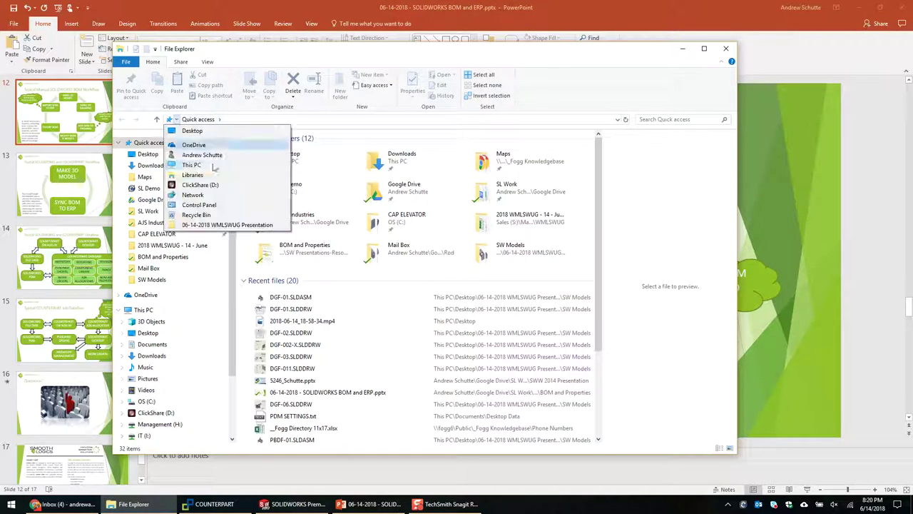
left_click(218, 153)
double_click(369, 150)
double_click(347, 160)
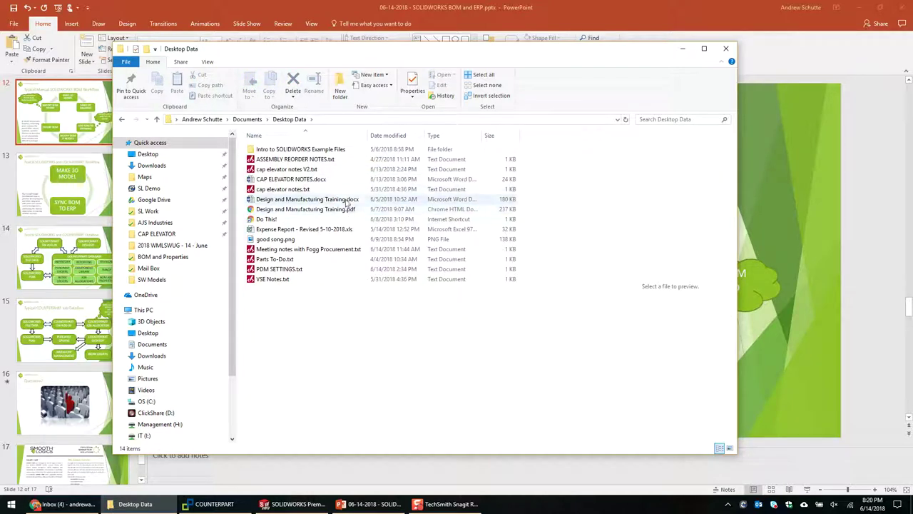
Open PDM SETTINGS.txt from Desktop Data in Code Writer, then return to COUNTERPART.
left_click(682, 49)
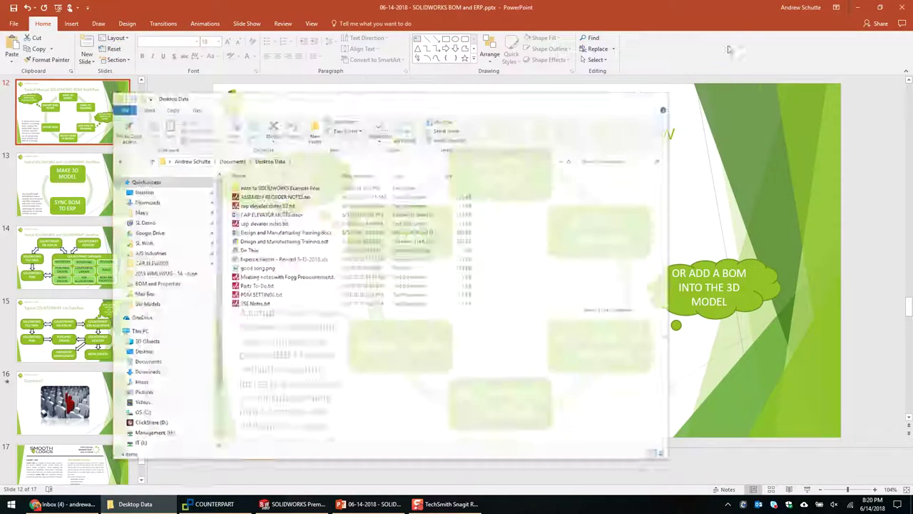
left_click(849, 7)
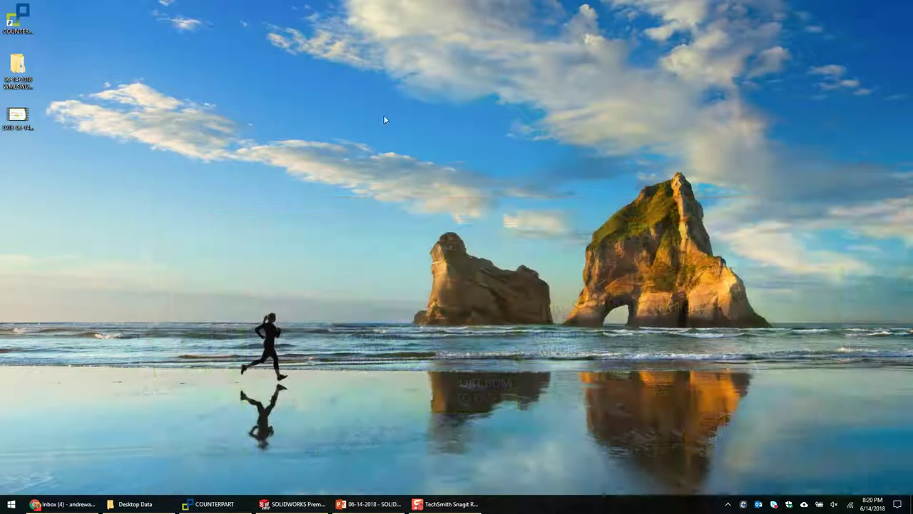
double_click(17, 68)
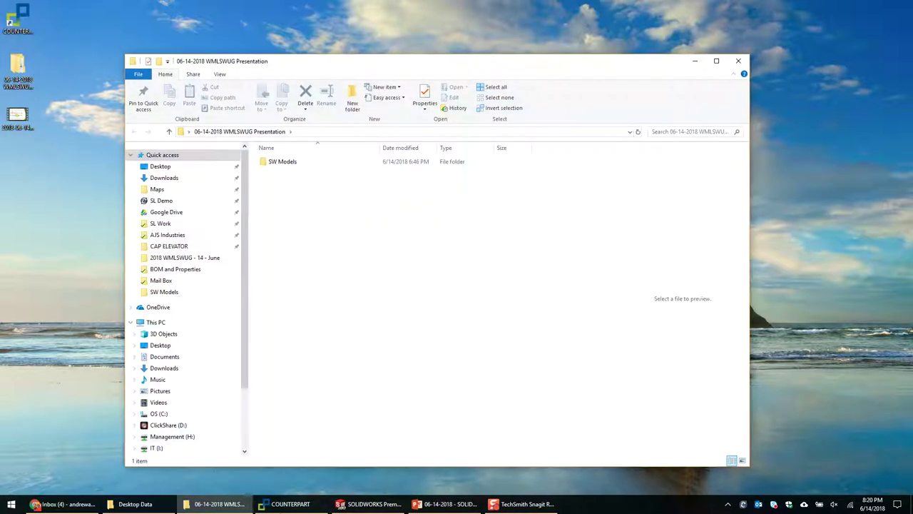
left_click(136, 504)
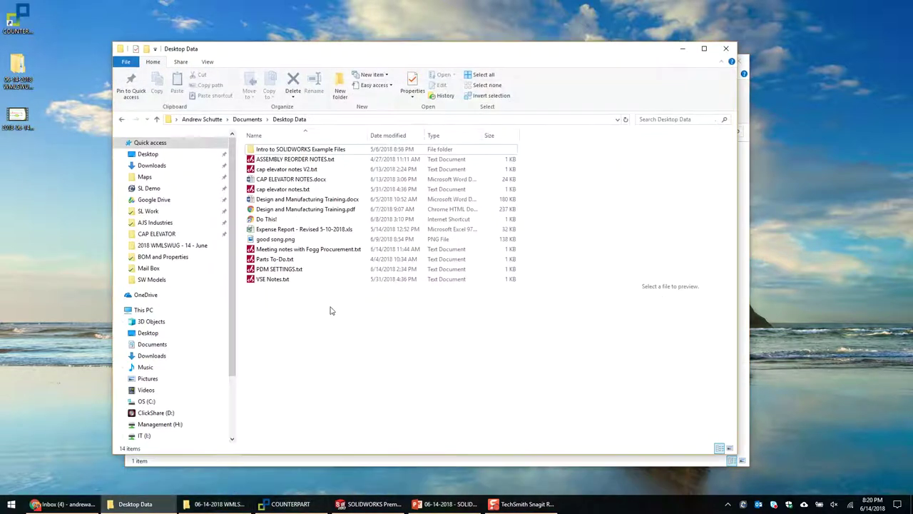
double_click(309, 270)
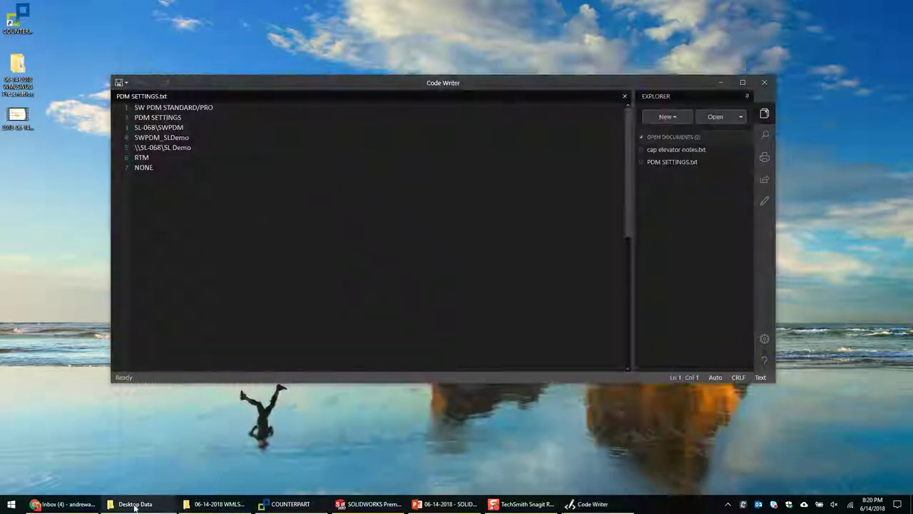
left_click(287, 504)
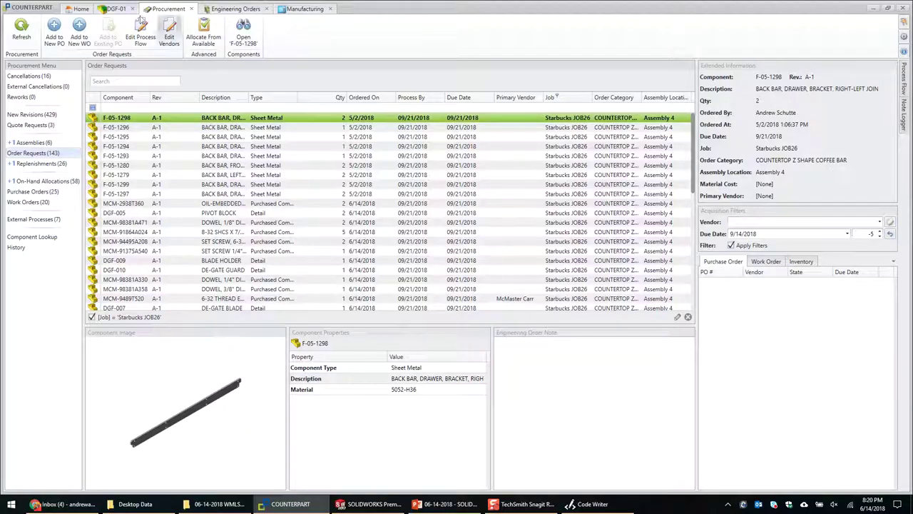
Edit the general PDM Integration settings and choose SOLIDWORKS PDM Standard / Professional as the integration type.
left_click(82, 9)
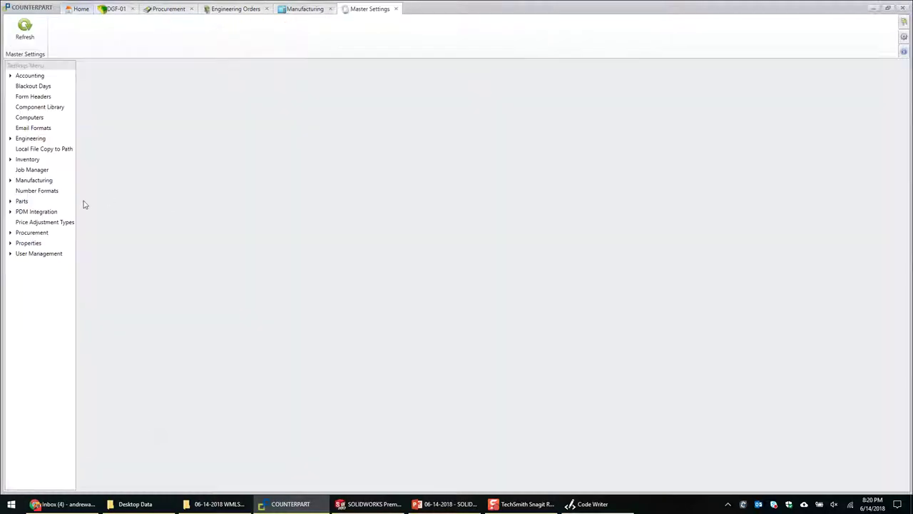
left_click(11, 212)
left_click(31, 221)
left_click(81, 30)
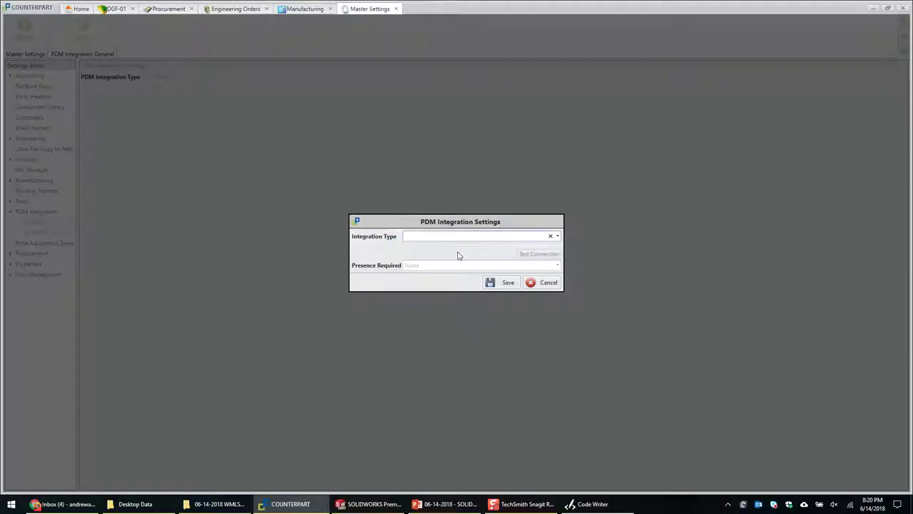
left_click(558, 236)
left_click(477, 248)
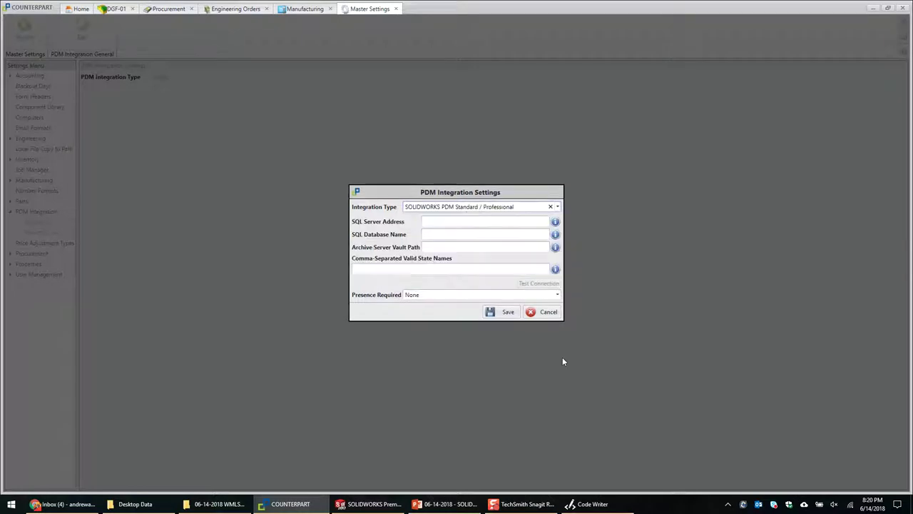
Fill in the SQL server address and the SQL database name SWPDM_SLDemo from the notes file.
left_click(592, 504)
left_click_drag(504, 84, 866, 174)
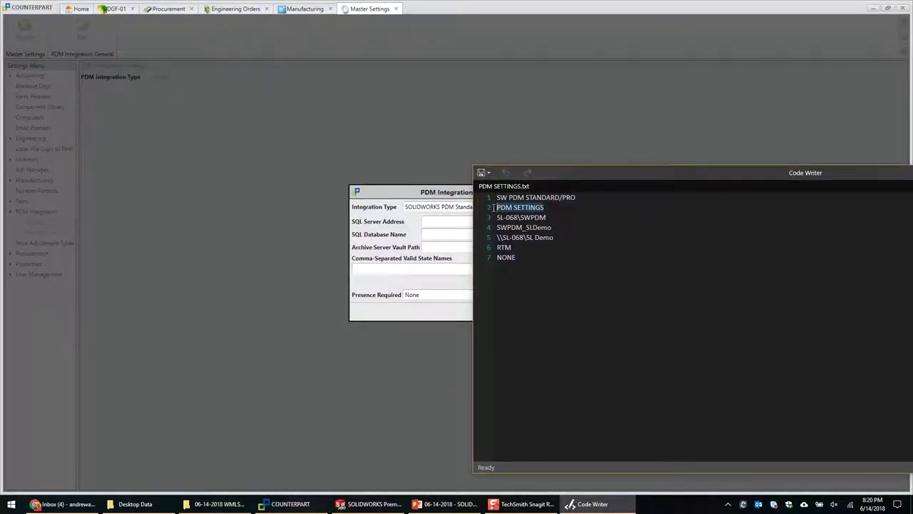
left_click_drag(548, 218, 498, 217)
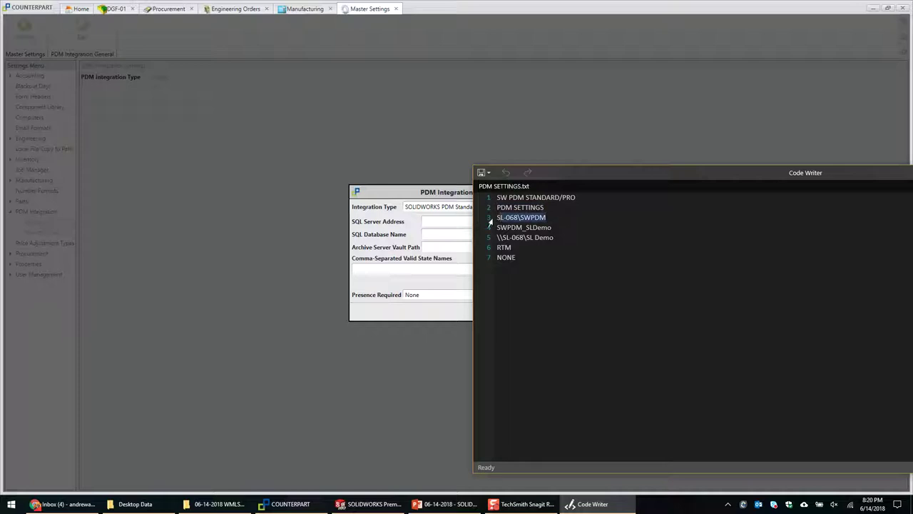
key("ctrl+c")
left_click(442, 221)
key("ctrl+v")
left_click(593, 503)
left_click_drag(553, 227, 497, 227)
key("ctrl+c")
left_click(430, 232)
key("ctrl+v")
Enter the archive vault path \\SL-068\SL Demo and the valid state name RTM from the notes.
left_click(592, 504)
left_click_drag(554, 237, 454, 247)
key("ctrl+c")
left_click(454, 246)
key("ctrl+v")
left_click(592, 504)
left_click_drag(541, 251, 471, 247)
key("ctrl+c")
left_click(441, 270)
key("ctrl+v")
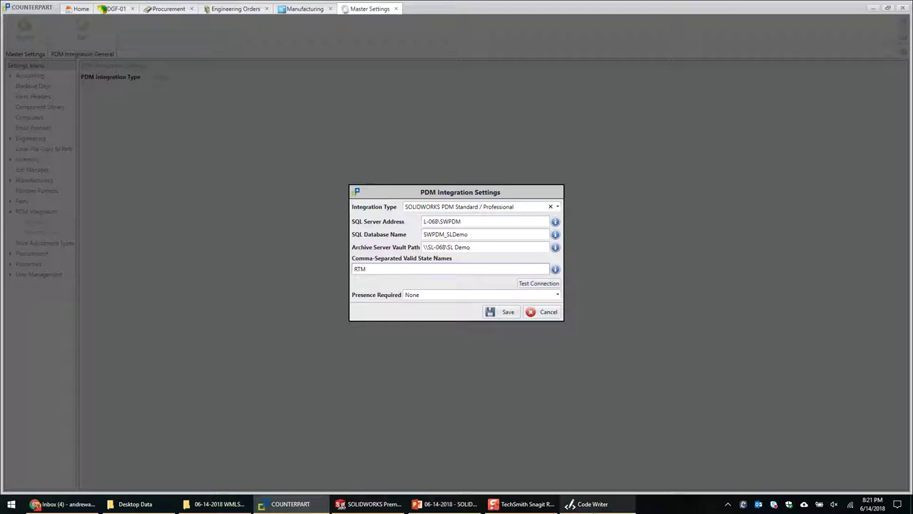
Correct the SQL server address to the full SL-068\SWPDM and save the PDM integration settings.
left_click(593, 503)
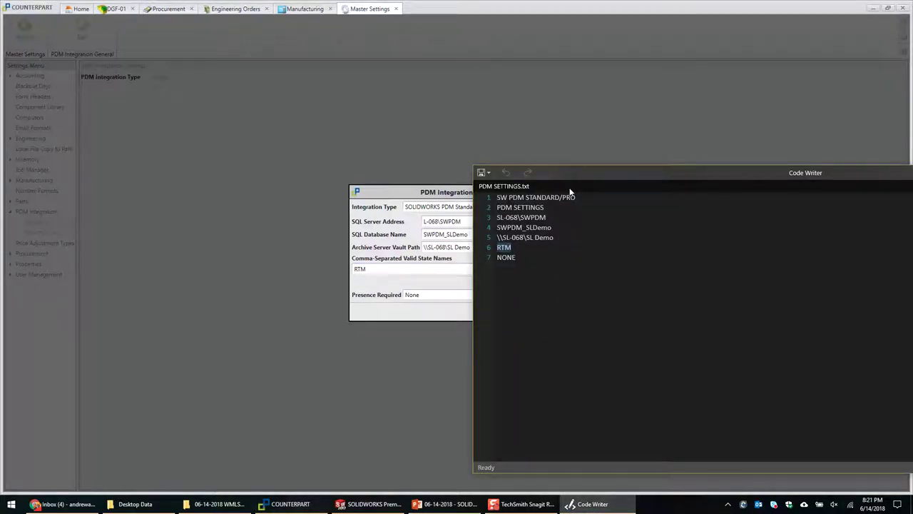
left_click_drag(551, 217, 493, 218)
key("ctrl+c")
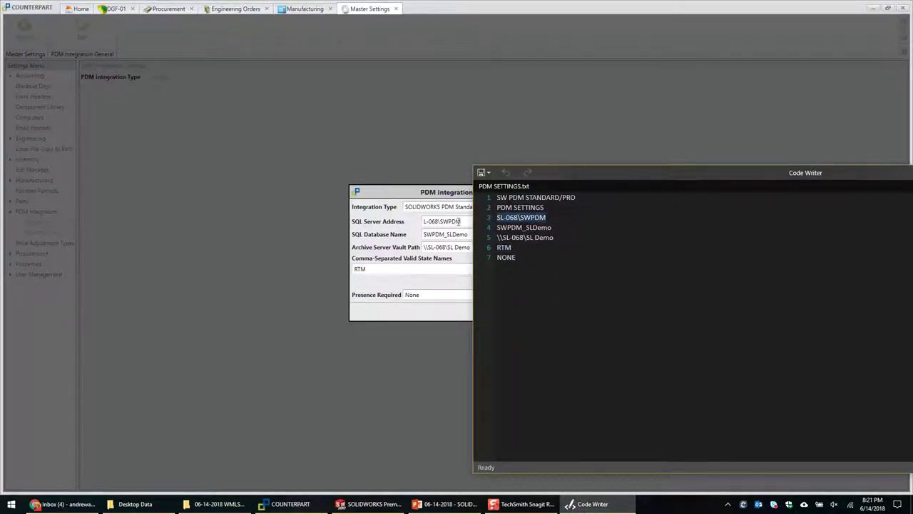
left_click(455, 221)
key("ctrl+v")
left_click(504, 314)
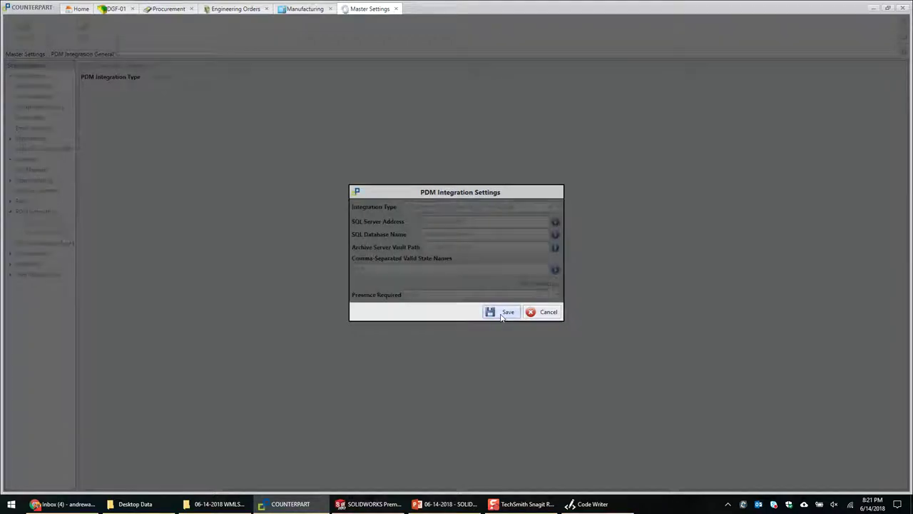
left_click(57, 234)
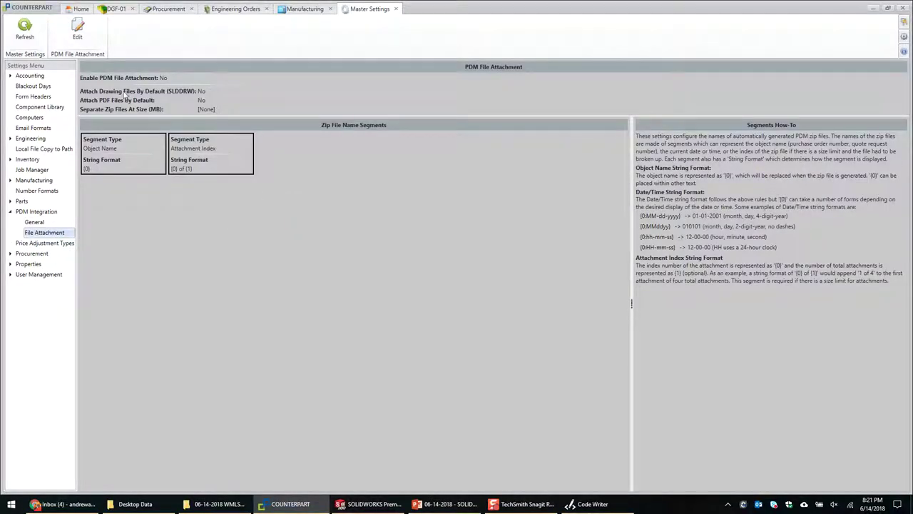
Enable PDM file attachments with drawing files attached by default, and save.
left_click(77, 30)
left_click(95, 53)
left_click(130, 69)
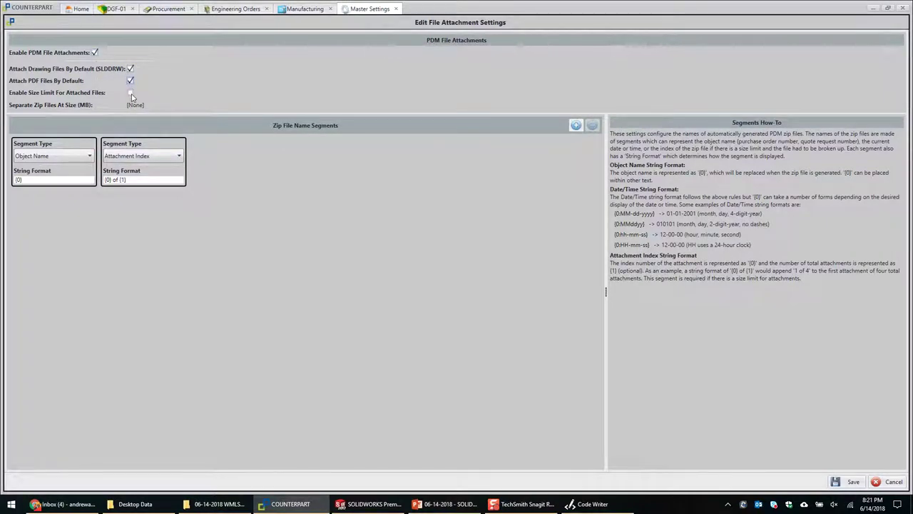
left_click(852, 483)
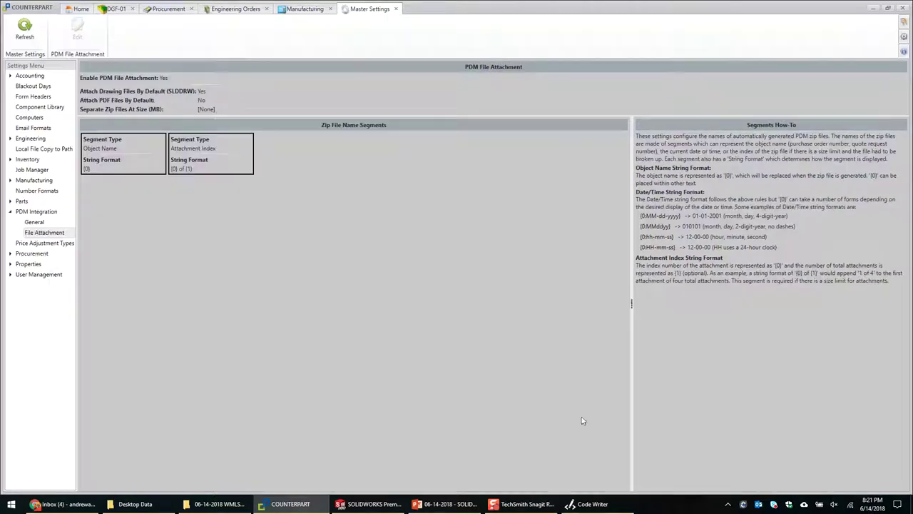
Return to Procurement and review the MCM-91864A024, DGF-009 blade holder and DGF-010 de-gate guard requests.
left_click(289, 504)
left_click(289, 505)
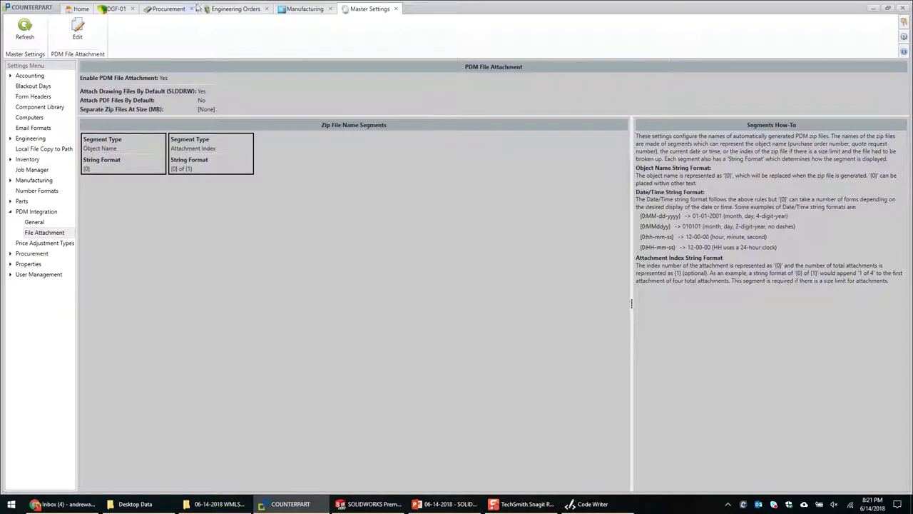
left_click(169, 16)
left_click(219, 233)
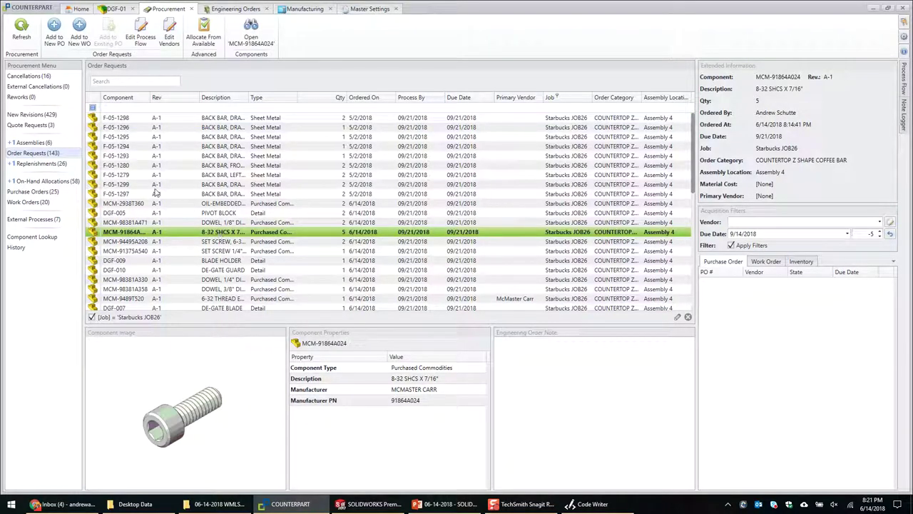
scroll(147, 200, "down", 3)
left_click(129, 175)
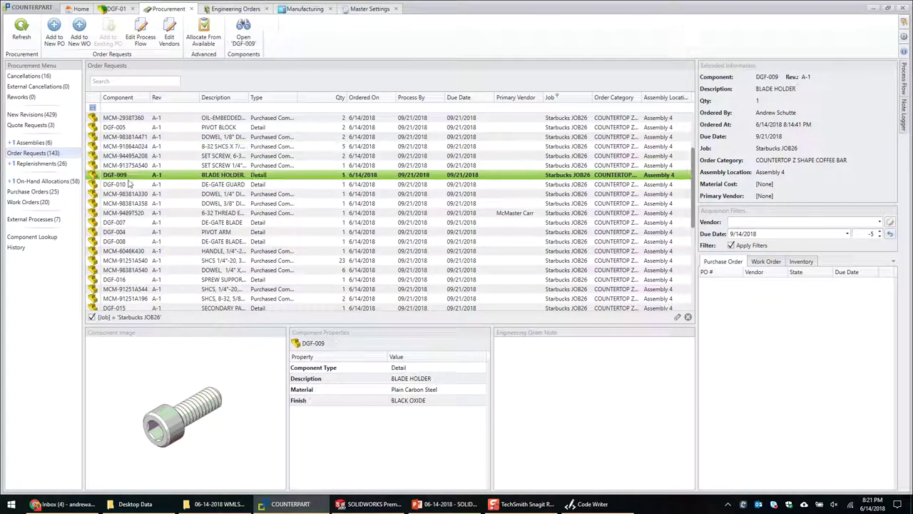
left_click(128, 185)
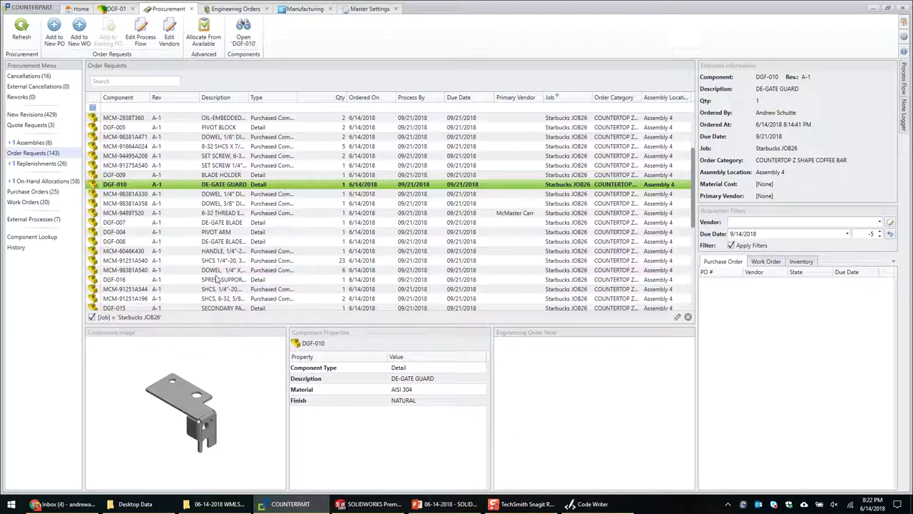
Assign Laser Dynamics as the vendor for order request DGF-010 and save the process flow.
left_click(53, 32)
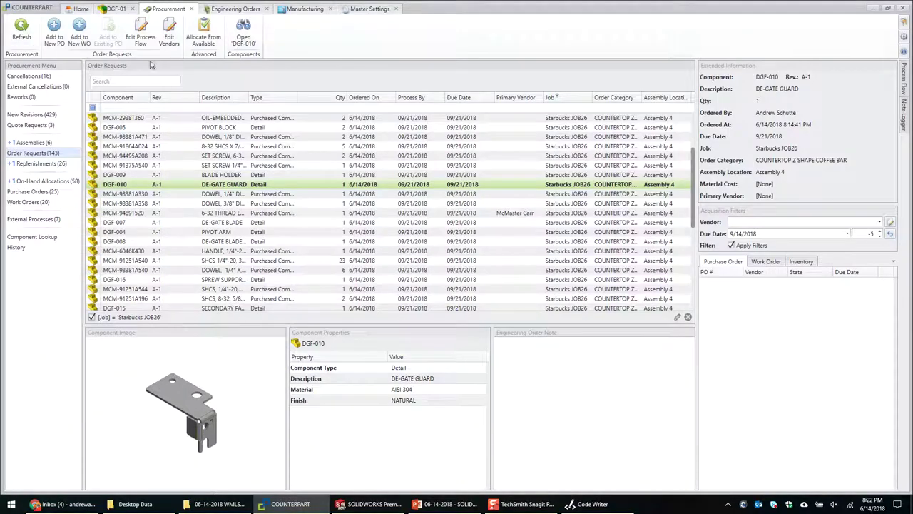
left_click(169, 32)
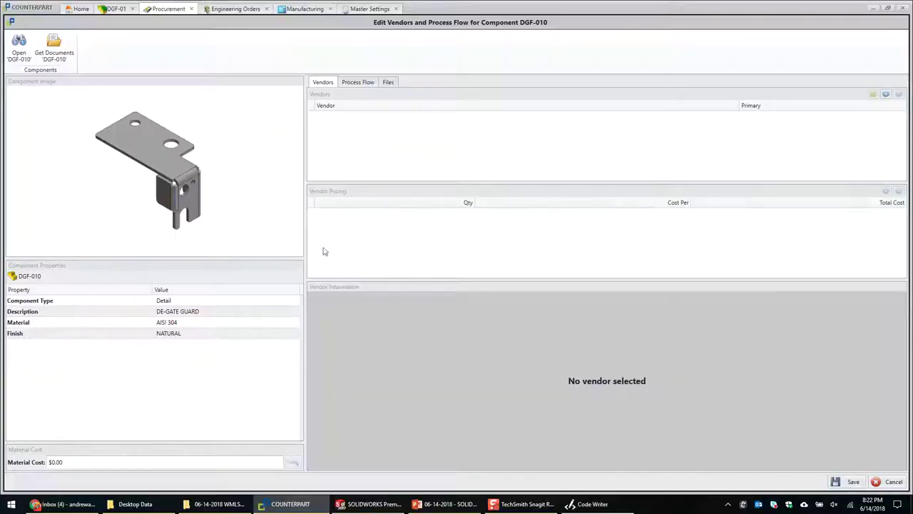
left_click(887, 94)
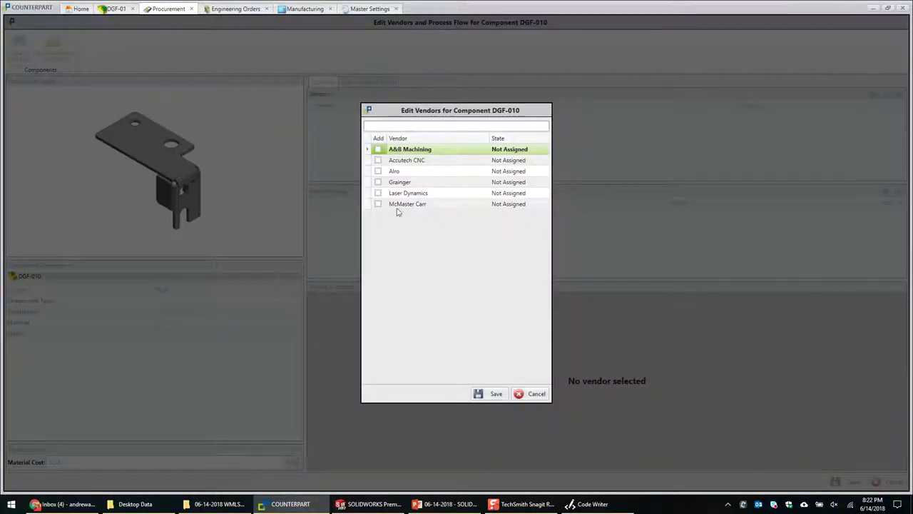
left_click(378, 192)
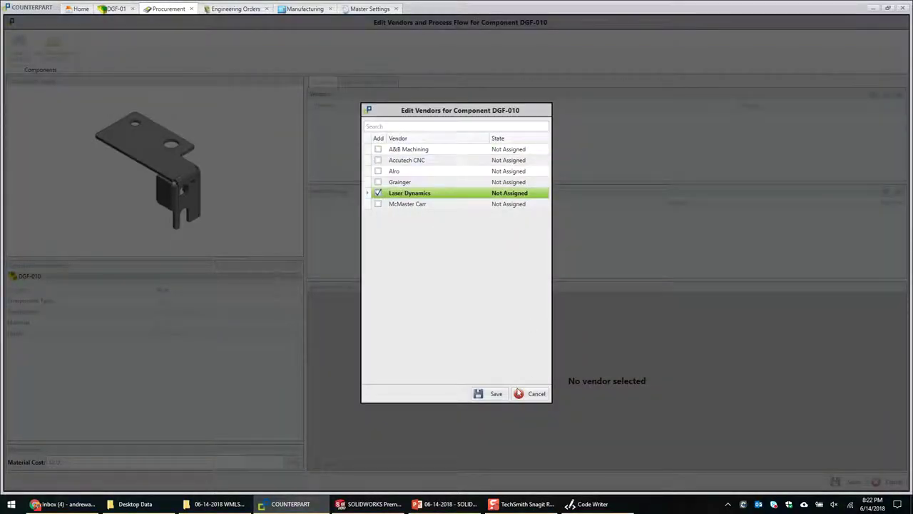
left_click(497, 394)
left_click(850, 482)
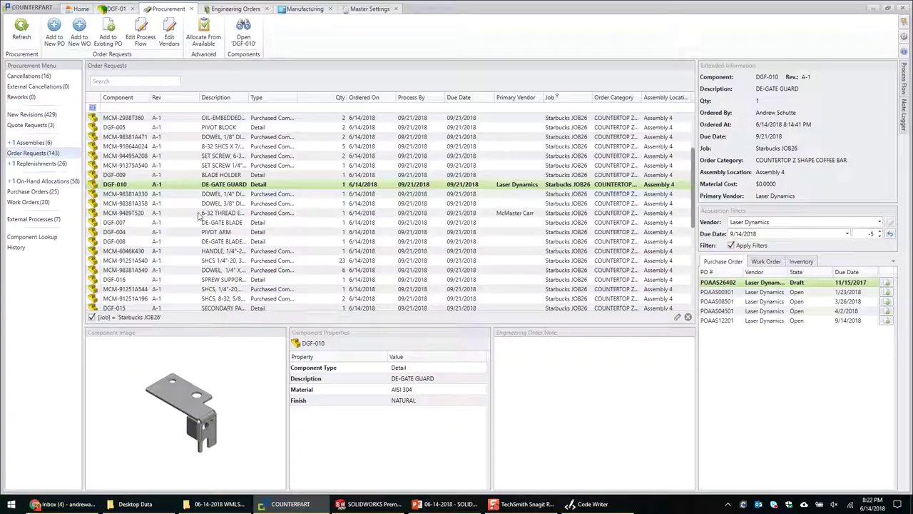
Issue a new Laser Dynamics purchase order for DGF-010 after checking its due date, vendor and form.
left_click(158, 187)
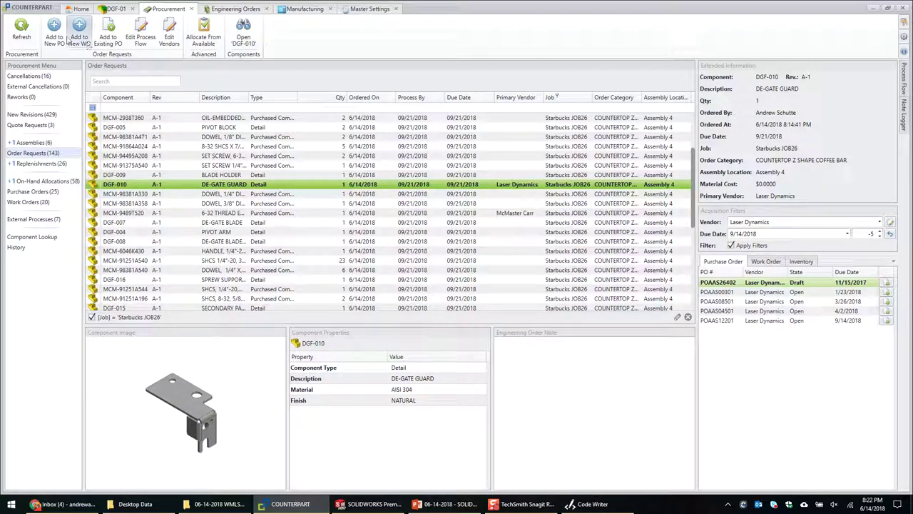
left_click(78, 48)
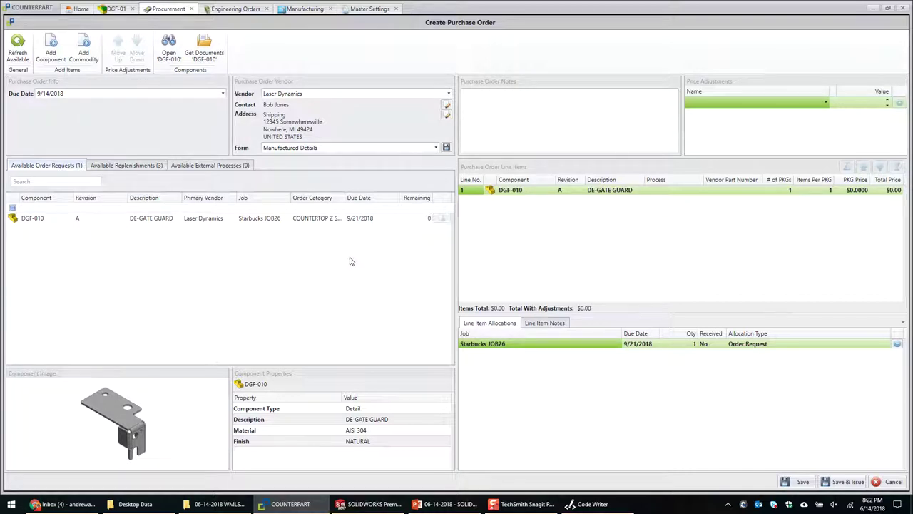
left_click(93, 95)
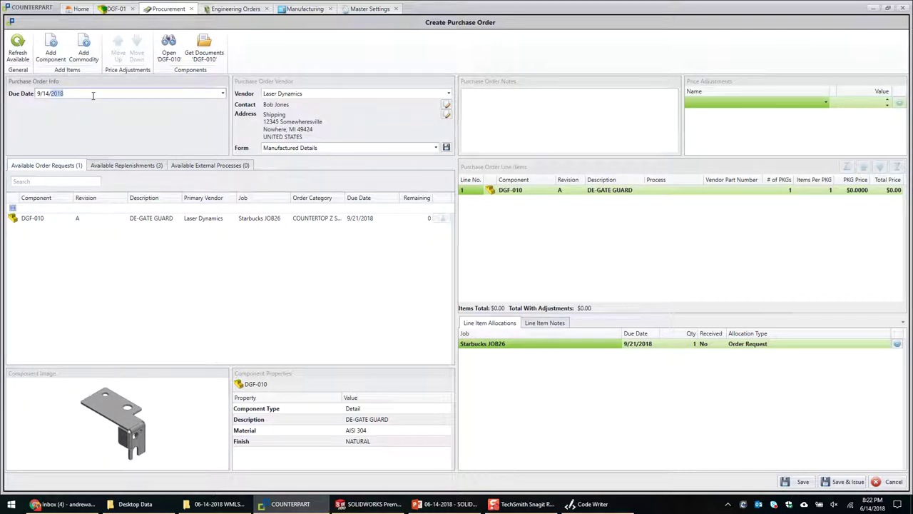
left_click(316, 95)
left_click(347, 149)
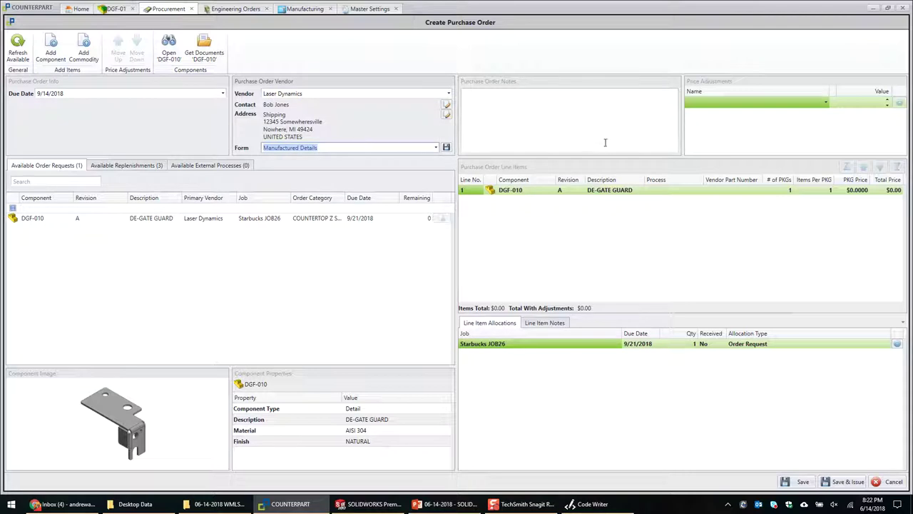
left_click(571, 189)
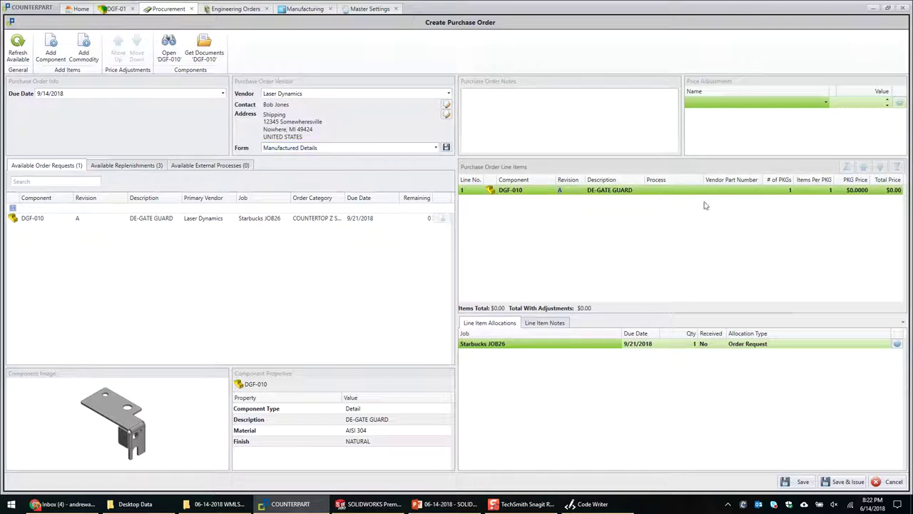
left_click(847, 483)
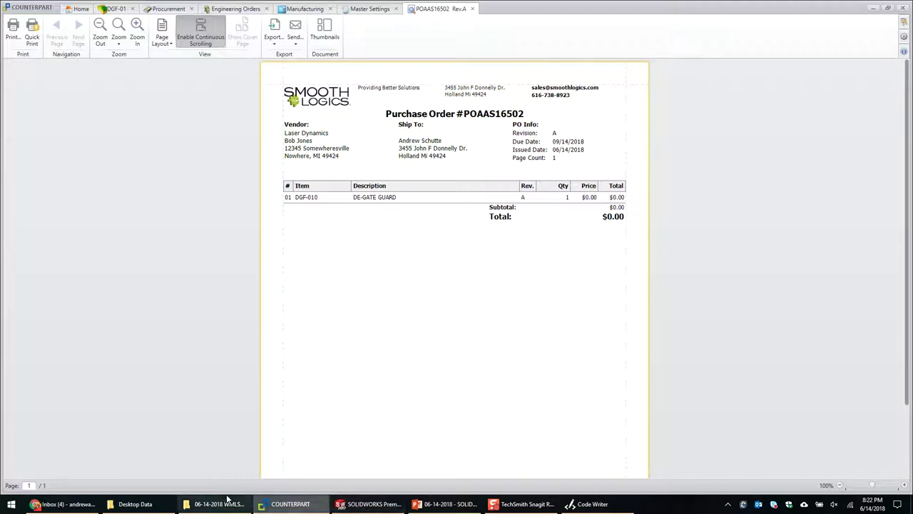
left_click(136, 504)
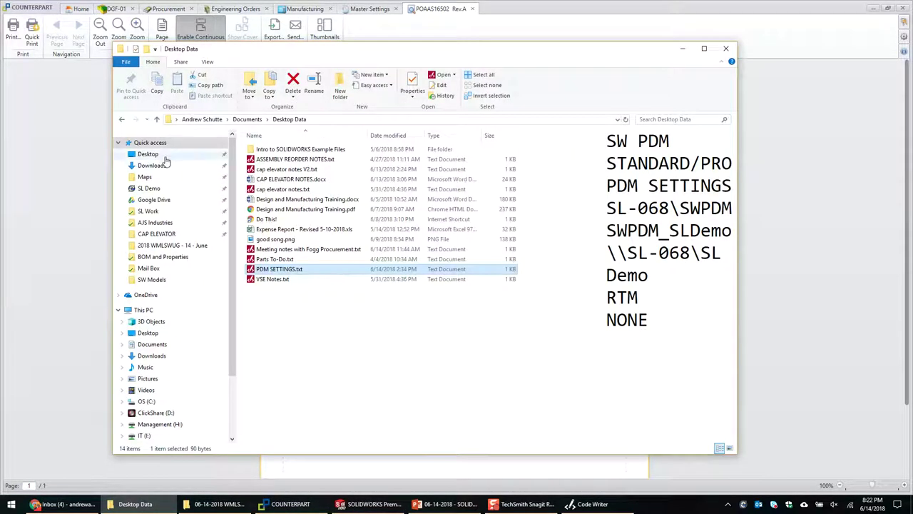
Select all 134 model files in the Desktop presentation's SW Models folder for copying.
left_click(150, 165)
double_click(289, 152)
double_click(292, 149)
left_click(333, 279)
key("ctrl+a")
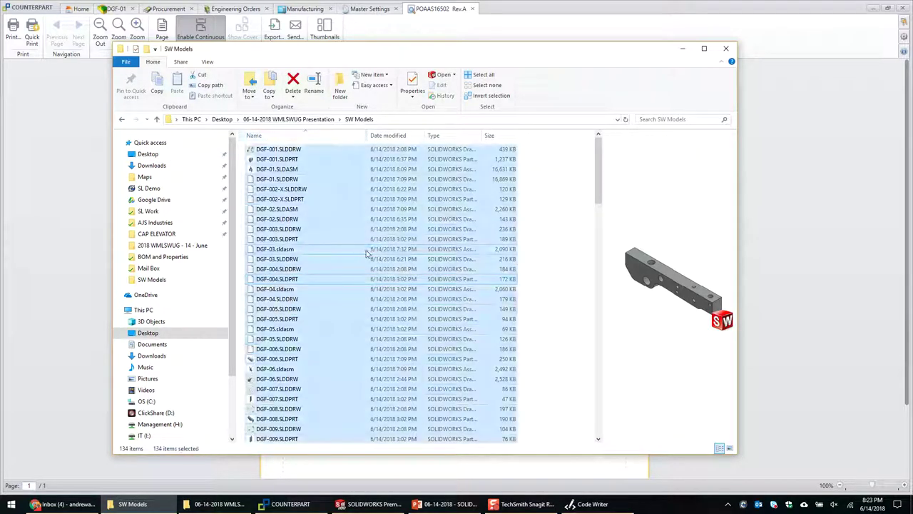
Create a DeGAte folder under SL Demo Files in the SL Demo vault and paste the files into it.
left_click(174, 190)
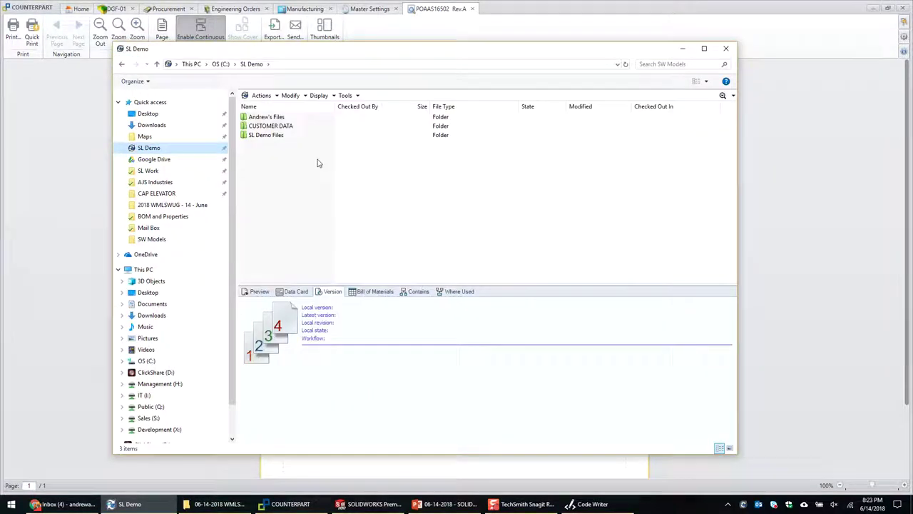
double_click(281, 140)
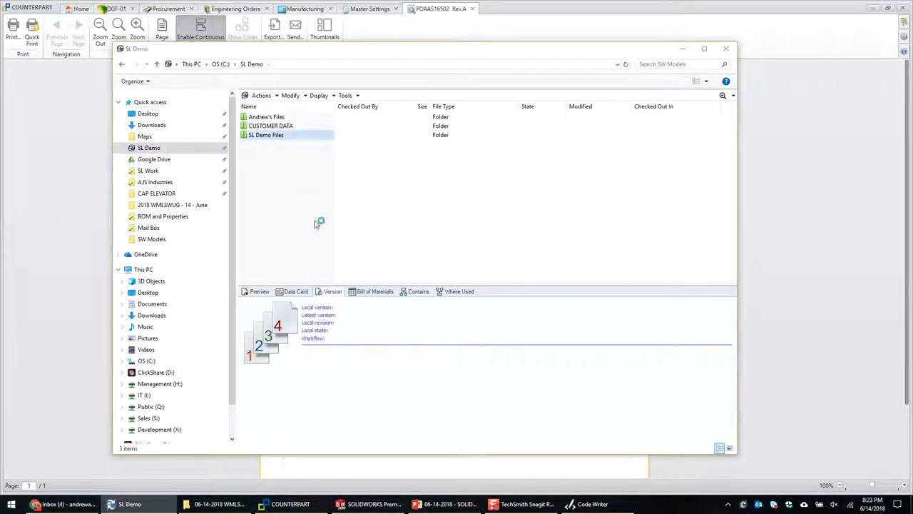
right_click(293, 188)
mouse_move(364, 247)
left_click(400, 247)
type("de")
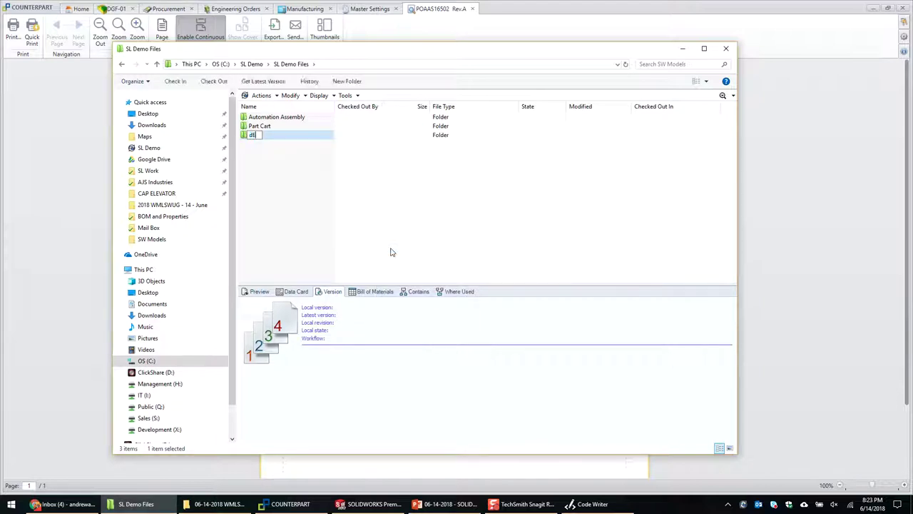
type("GAte")
key("Return")
double_click(257, 136)
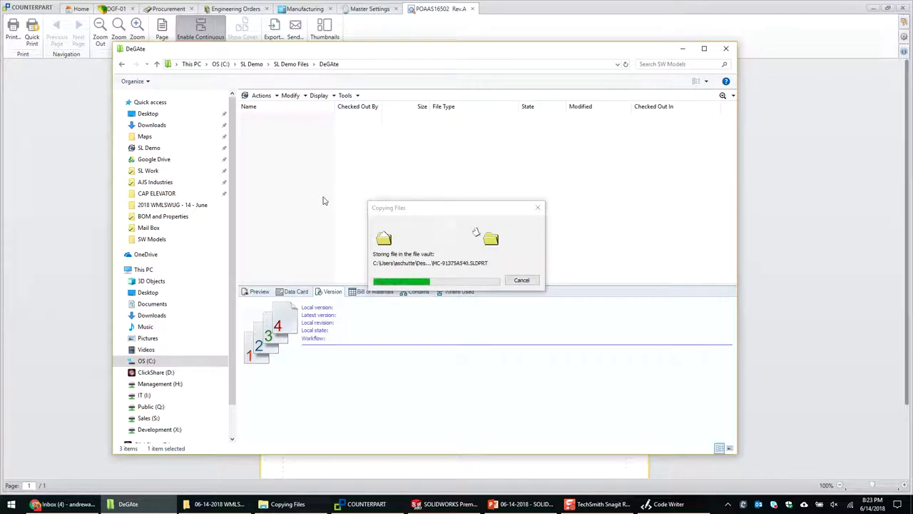
left_click_drag(438, 207, 427, 155)
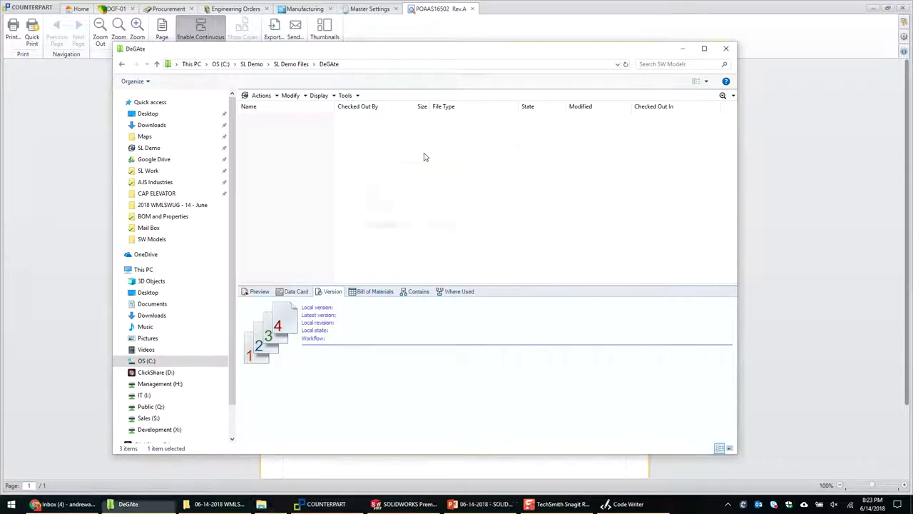
Check in all 134 selected DeGAte files to the vault at version 1, RTM state.
right_click(302, 187)
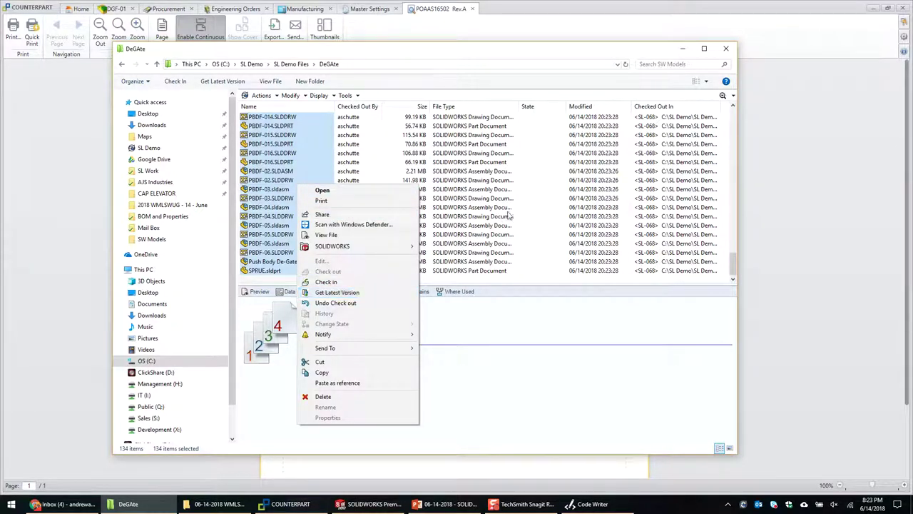
left_click(284, 181)
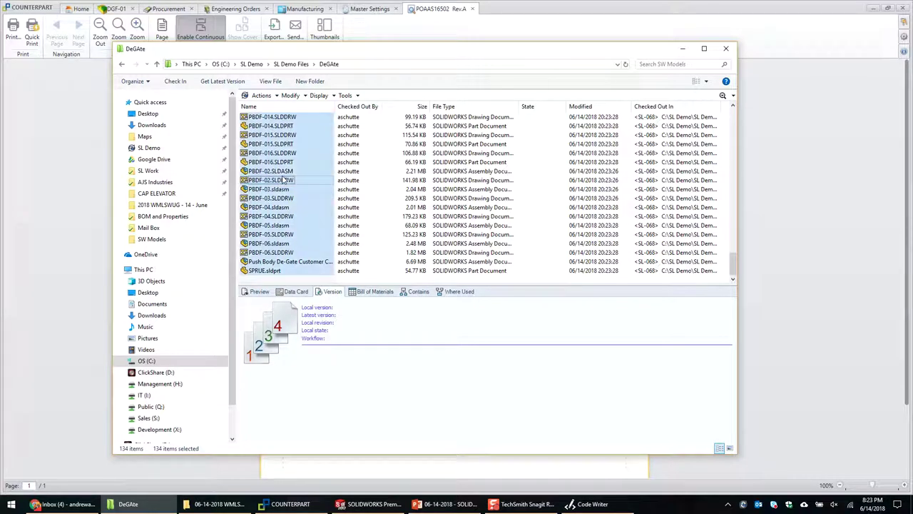
right_click(284, 181)
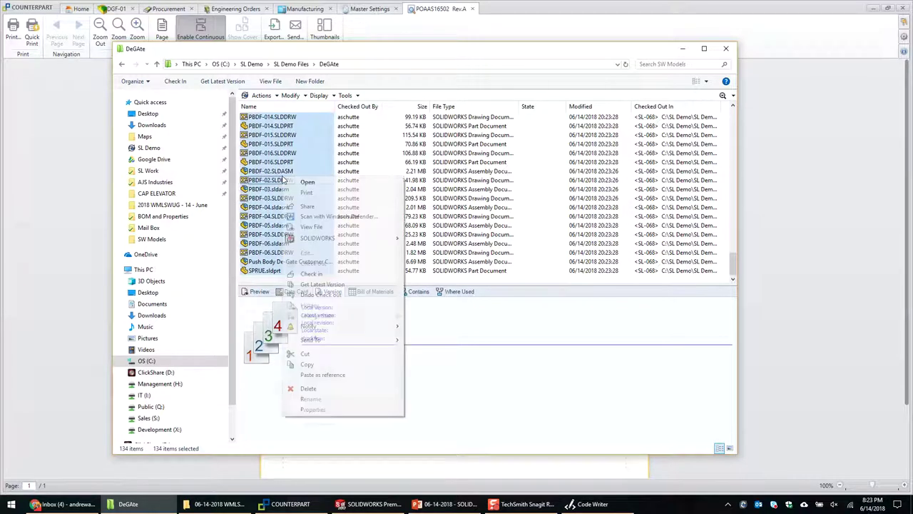
left_click(347, 275)
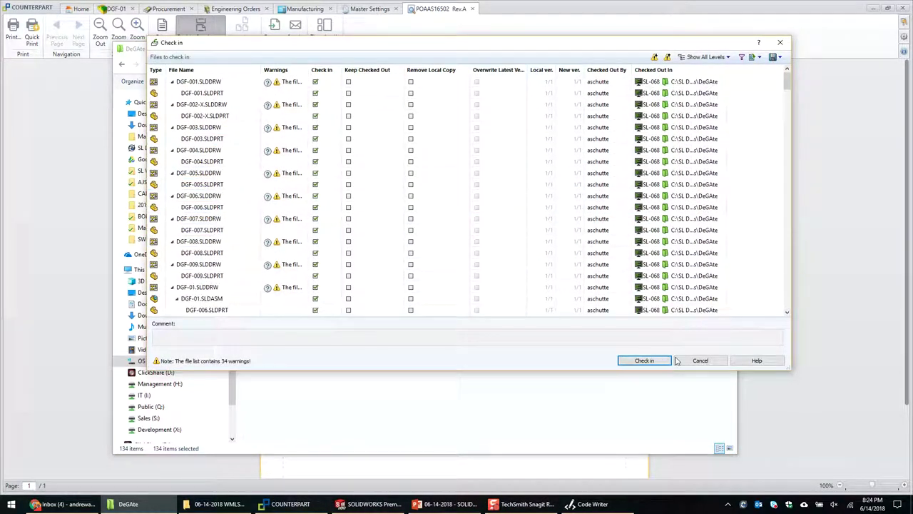
left_click(645, 361)
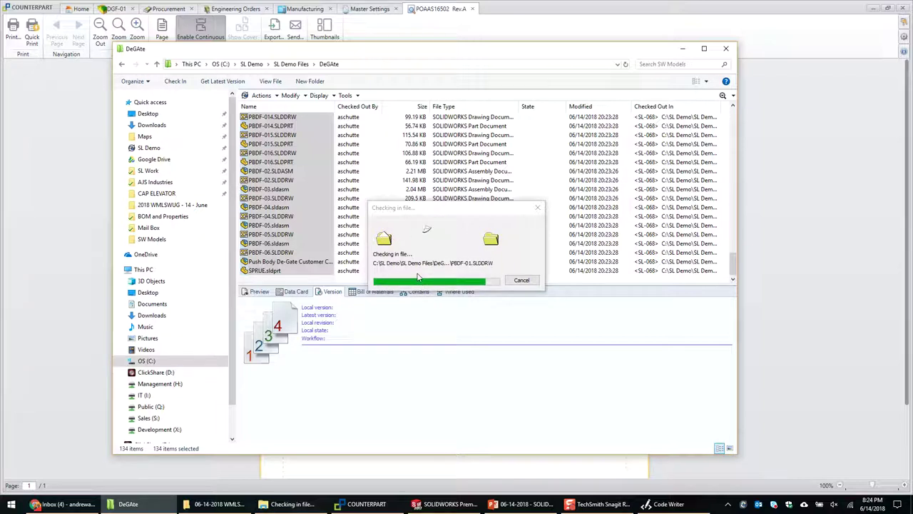
left_click(462, 476)
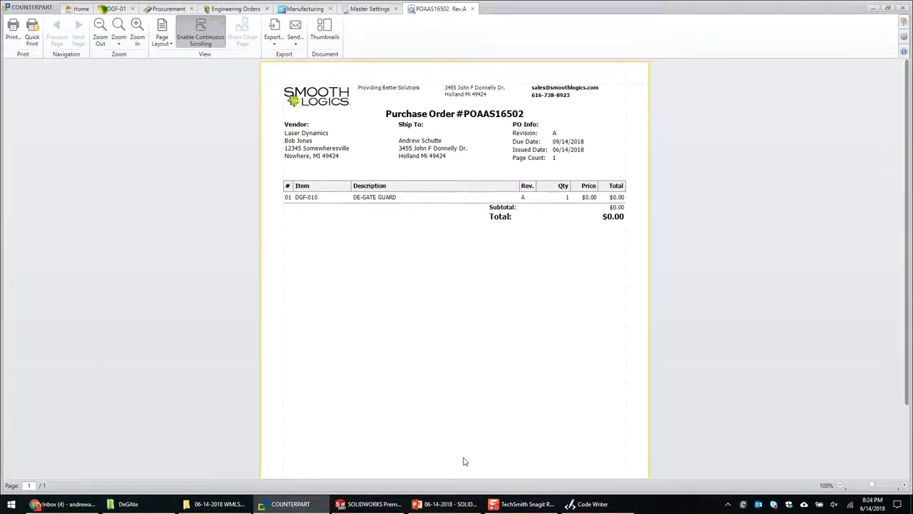
Send purchase order POAAS16502 with the DGF-010.SLDDRW drawing from PDM as its attachment.
scroll(465, 345, "down", 3)
scroll(457, 331, "up", 3)
left_click(296, 29)
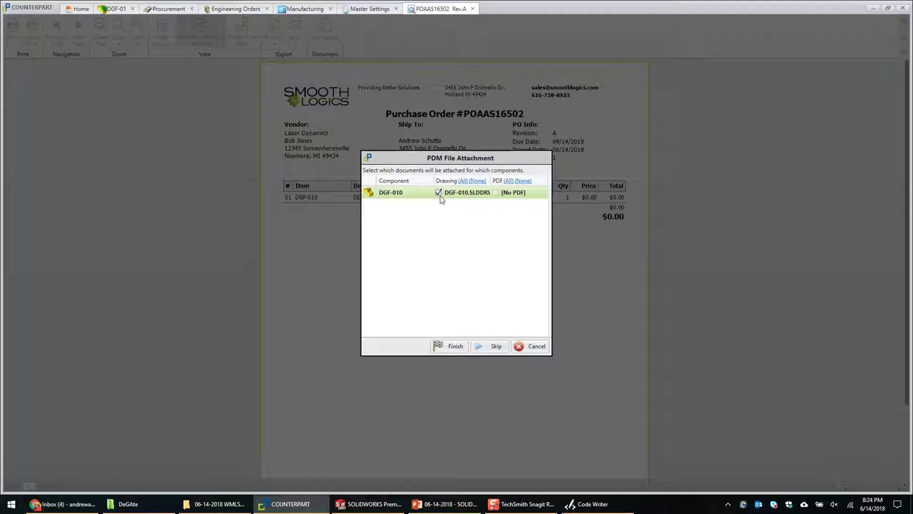
left_click(455, 346)
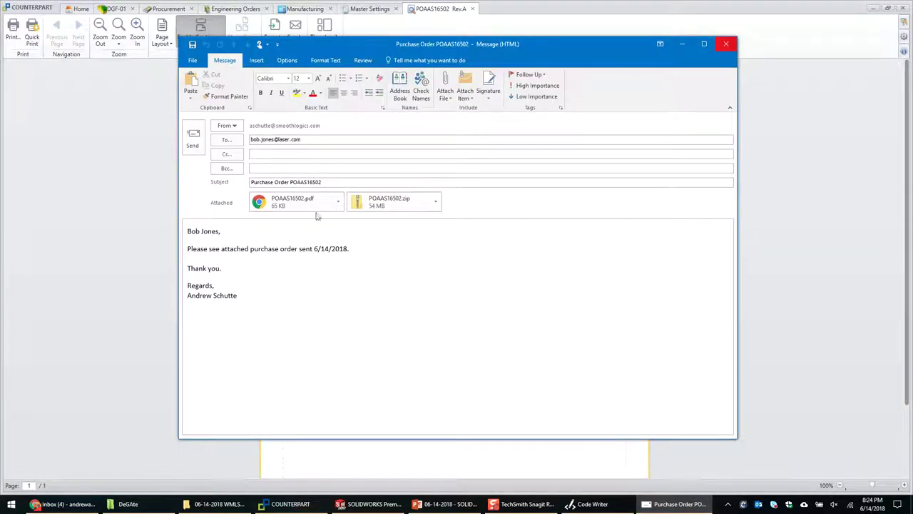
Review the POAAS16502.pdf attachment's DGF-010 DE-GATE GUARD line, then open the ZIP attachment.
double_click(290, 203)
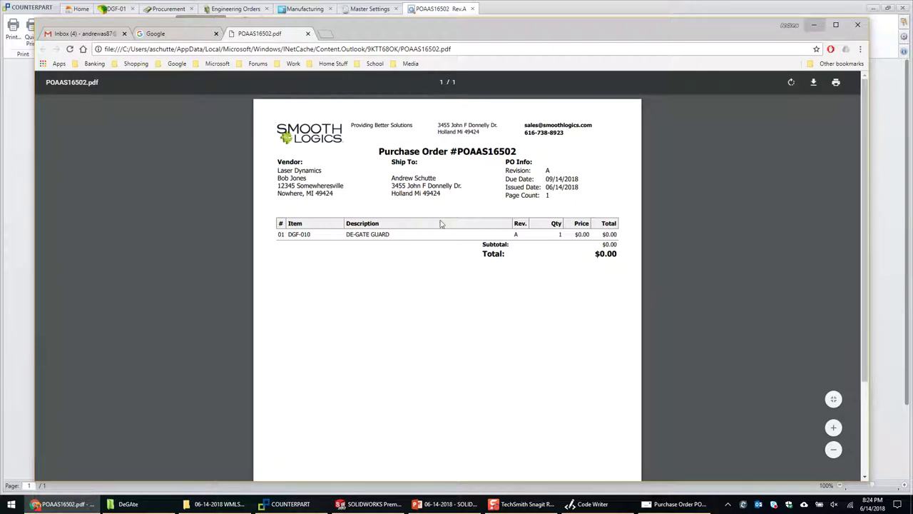
left_click(814, 25)
double_click(396, 200)
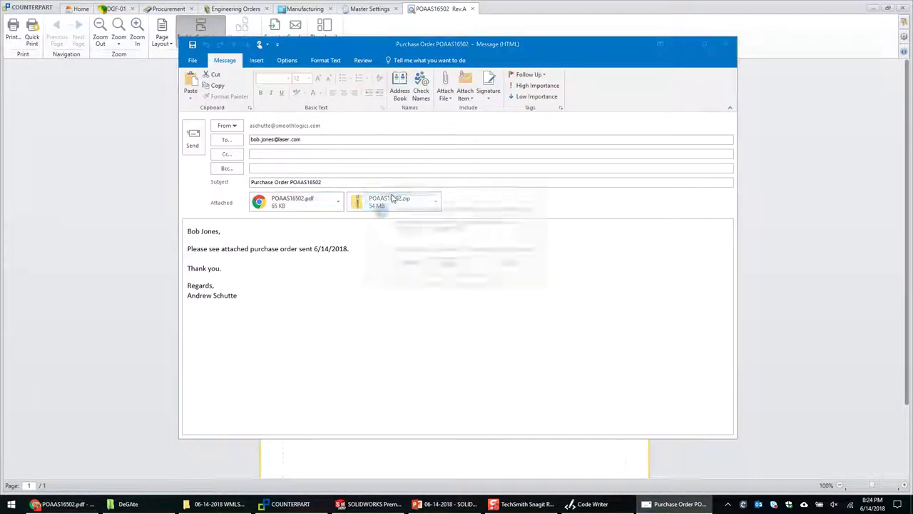
left_click(408, 263)
left_click(292, 175)
scroll(428, 347, "down", 6)
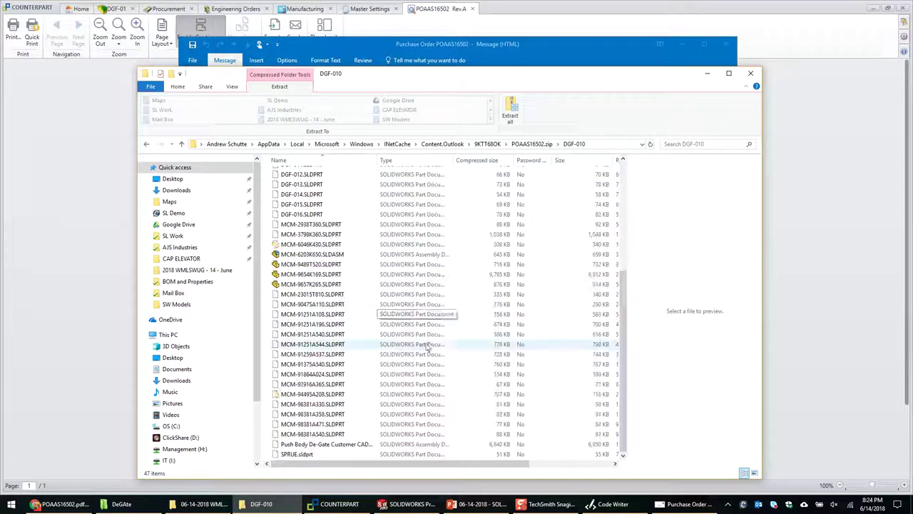
scroll(431, 355, "up", 6)
left_click_drag(373, 77, 359, 34)
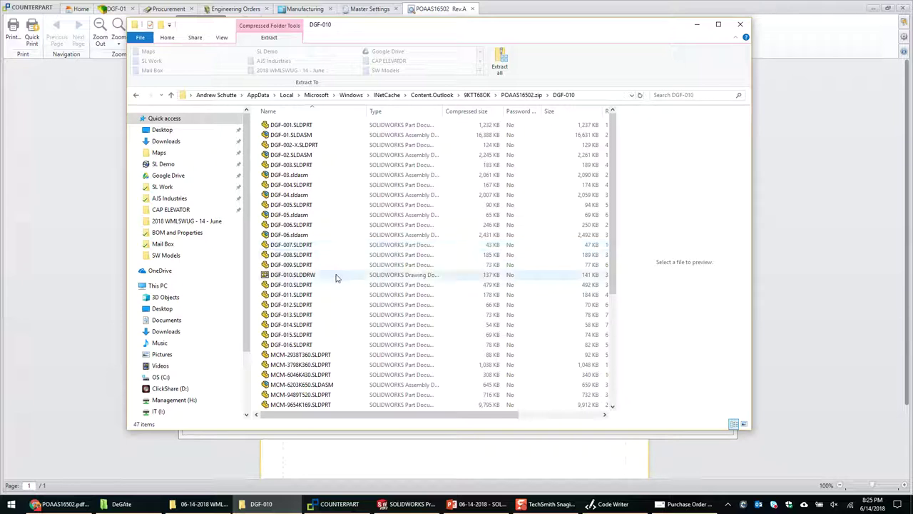
left_click(339, 275)
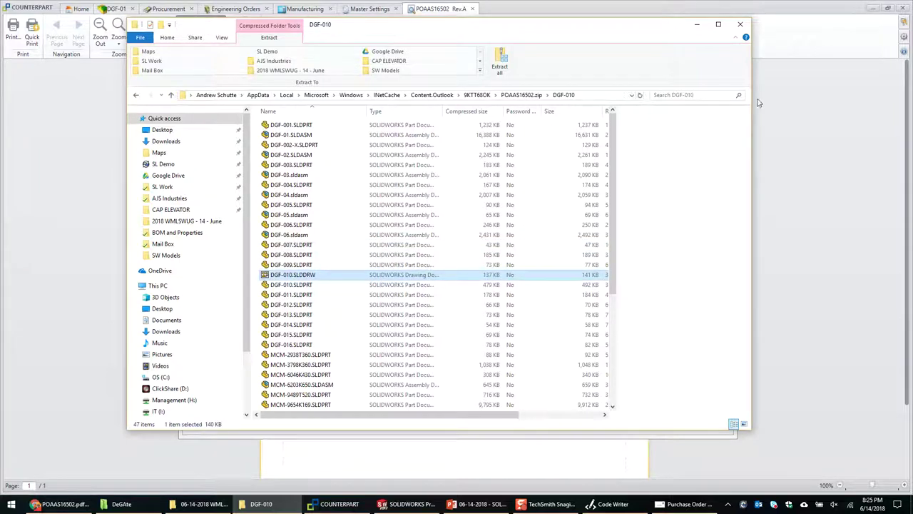
left_click(740, 25)
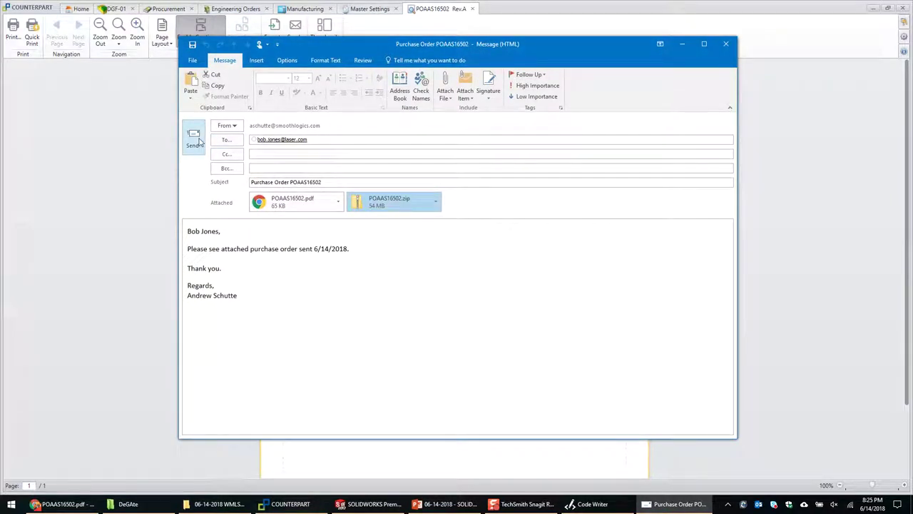
Discard the purchase order email, review the POAAS16502 preview, and switch to the DGF-01 assembly.
key("Escape")
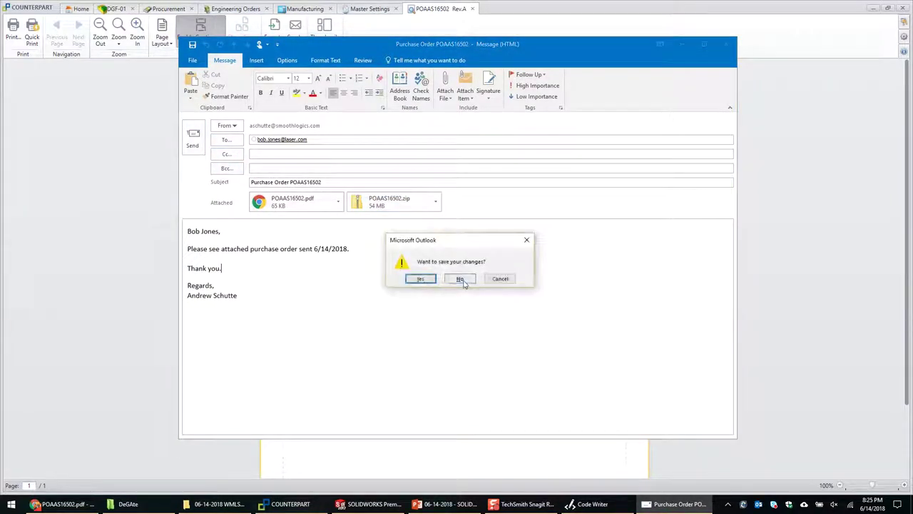
left_click(465, 281)
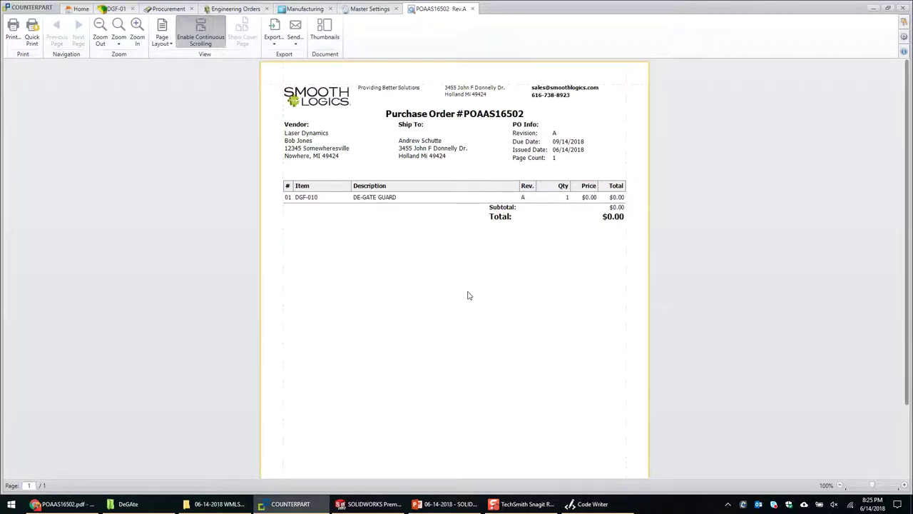
scroll(432, 260, "down", 3)
scroll(442, 264, "up", 3)
left_click(369, 504)
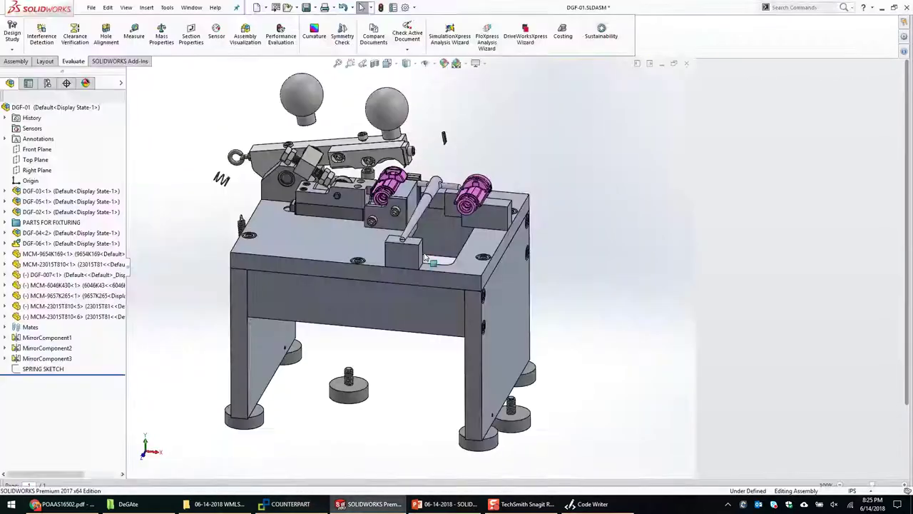
Open the DGF-010 bracket's drawing from the DGF-01 assembly and refresh its Counterpart details.
scroll(382, 172, "down", 5)
scroll(382, 172, "up", 2)
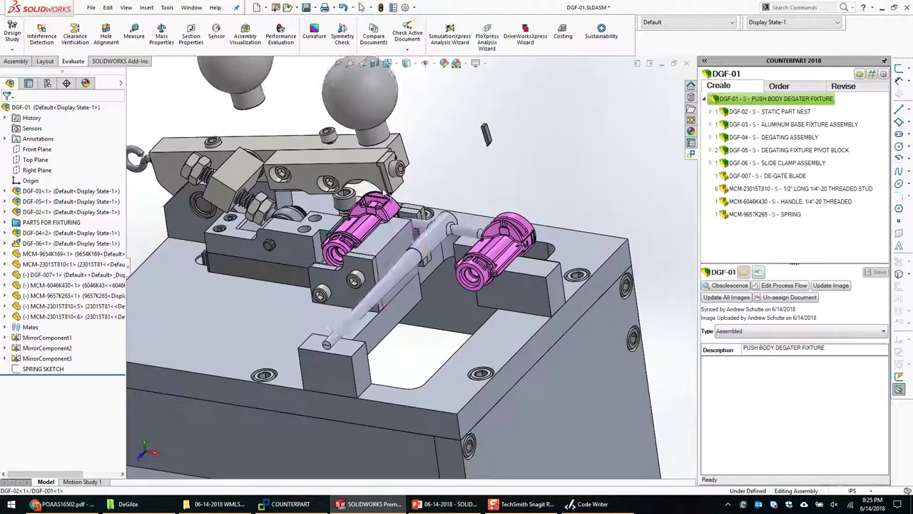
scroll(382, 172, "down", 4)
mouse_move(381, 171)
left_mouse_down()
mouse_move(388, 180)
mouse_move(391, 164)
left_mouse_up()
right_click(391, 164)
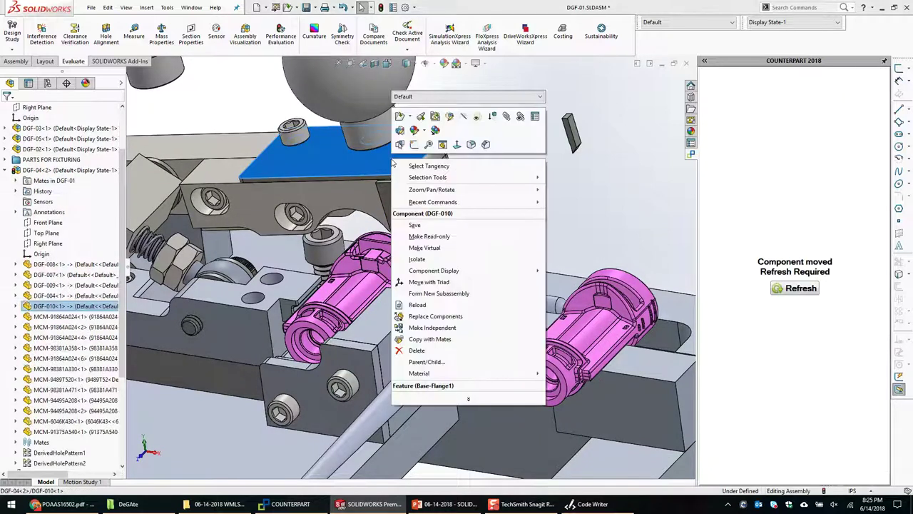
left_click(433, 119)
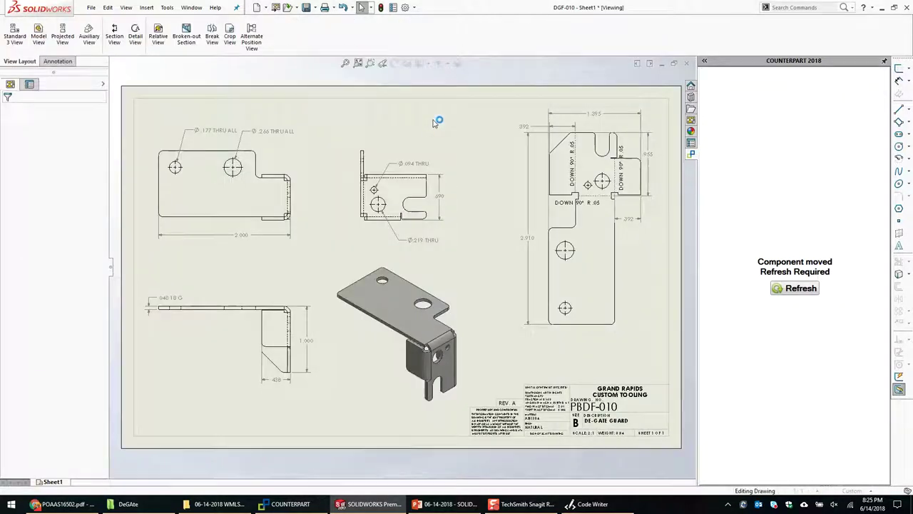
left_click(800, 289)
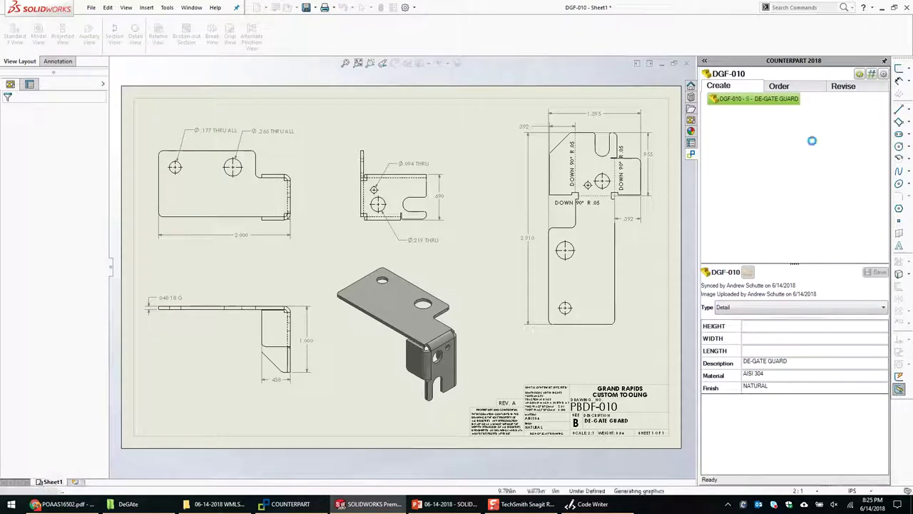
Create a new DGF-010 revision, flagging Starbucks JOB26 for Update rework with notes 'NECESSARY NOTES'.
left_click(844, 86)
left_click(867, 104)
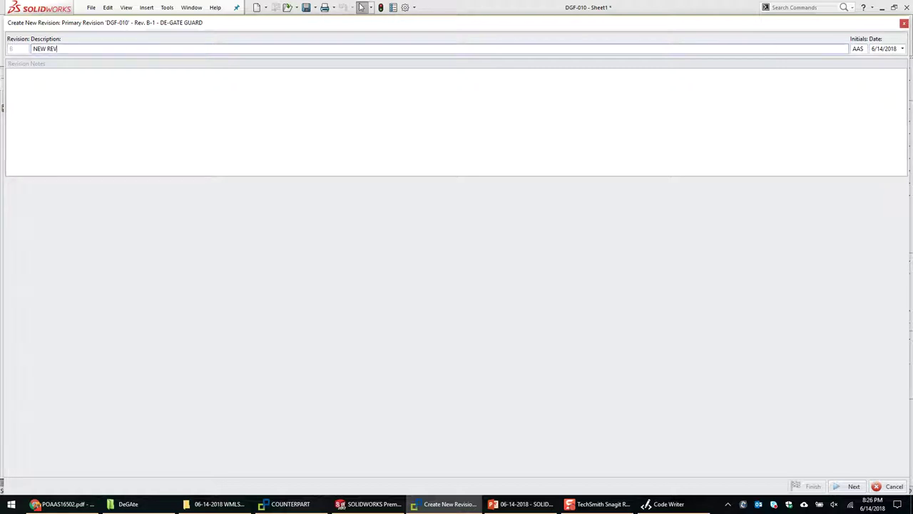
left_click(847, 485)
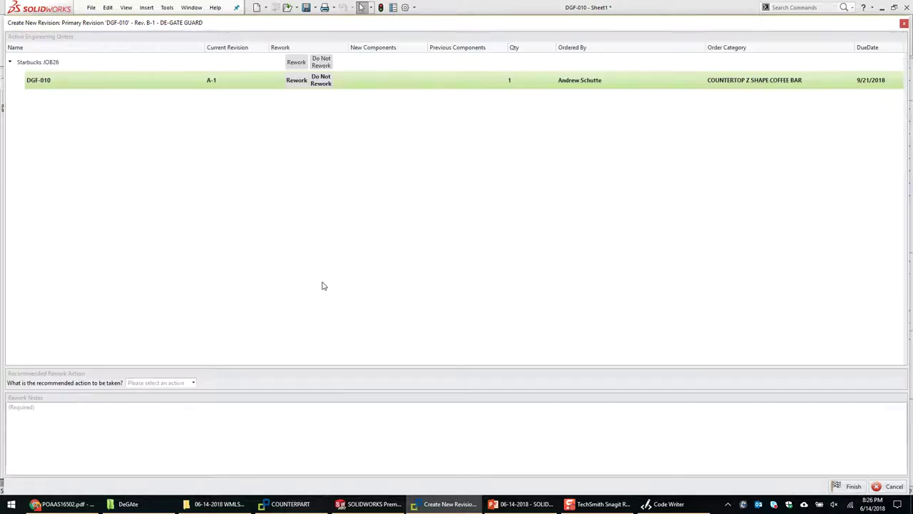
left_click(296, 63)
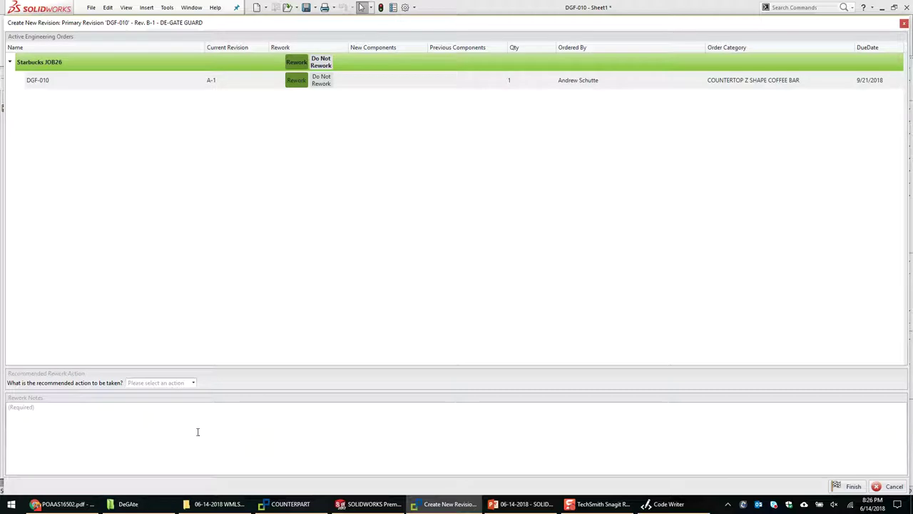
left_click(193, 383)
left_click(175, 393)
left_click(180, 407)
type("NECESSARY NOTES")
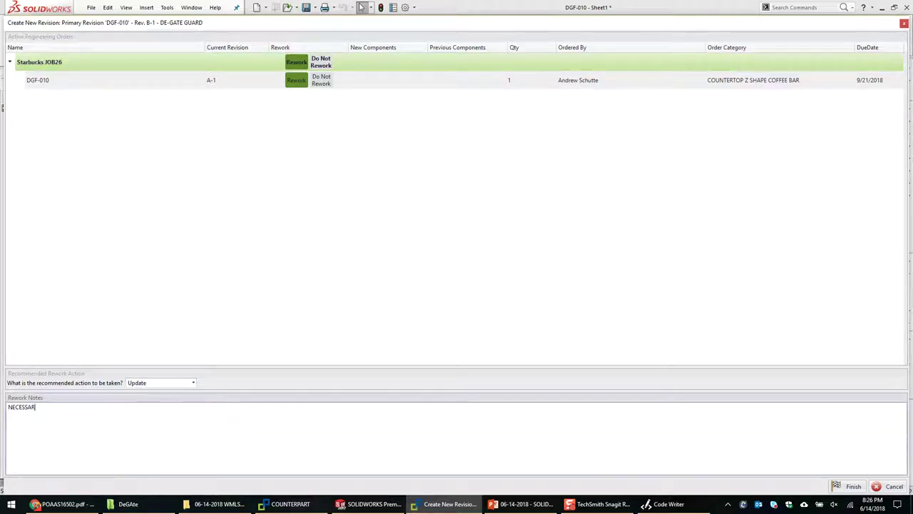
left_click(836, 487)
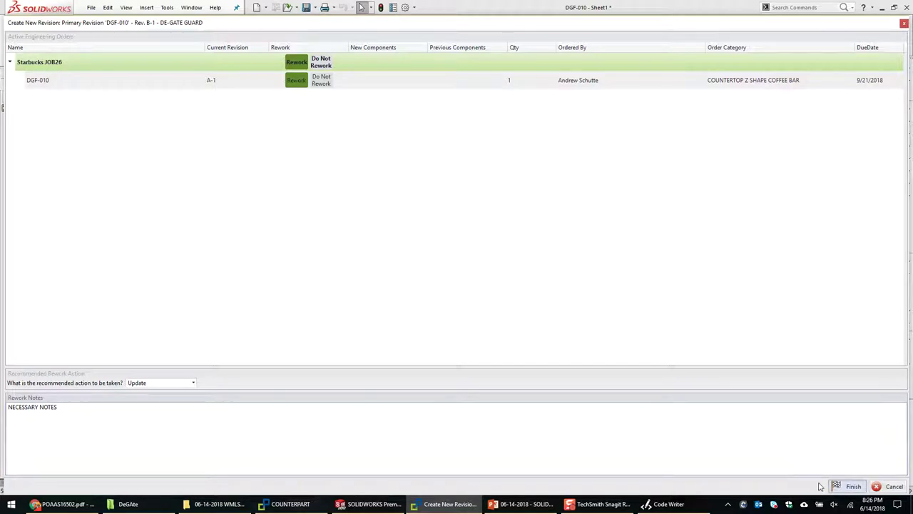
left_click(285, 503)
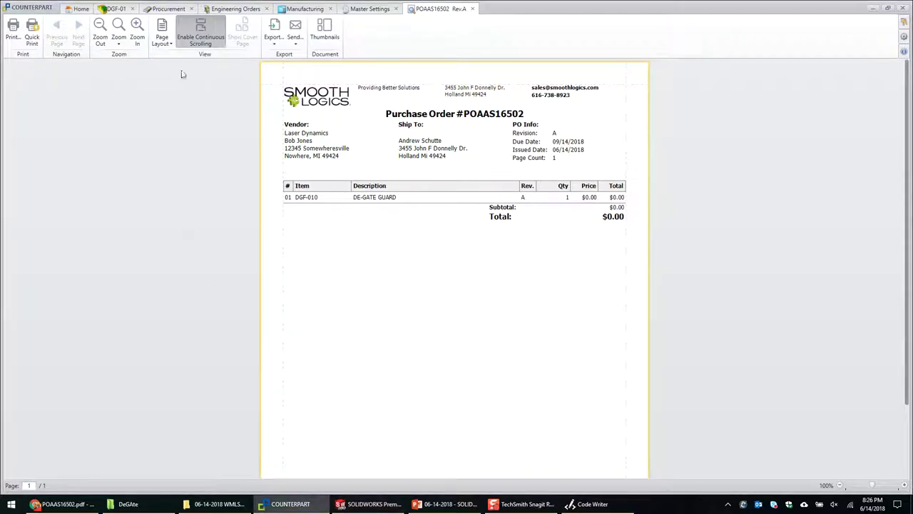
Find DGF-010 B-1 in Procurement's New Revisions filtered by 'DGF', then show the Reworks list.
left_click(165, 10)
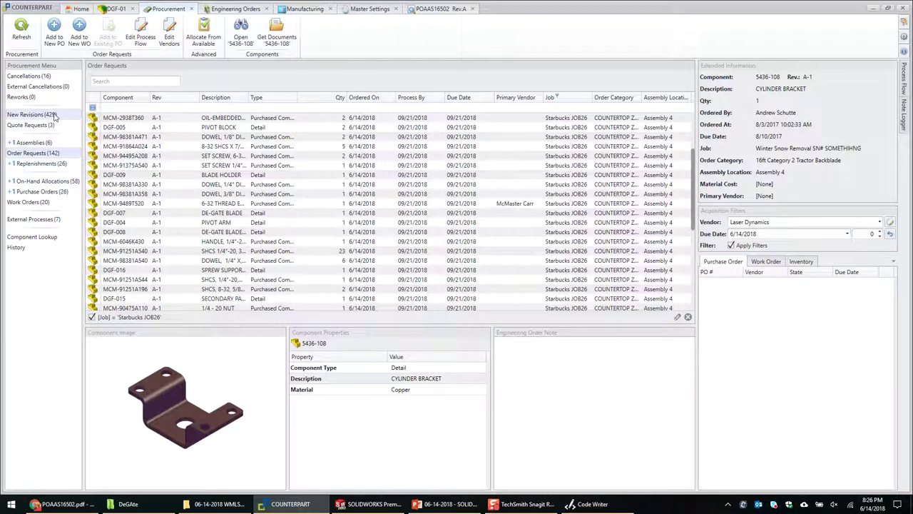
left_click(31, 114)
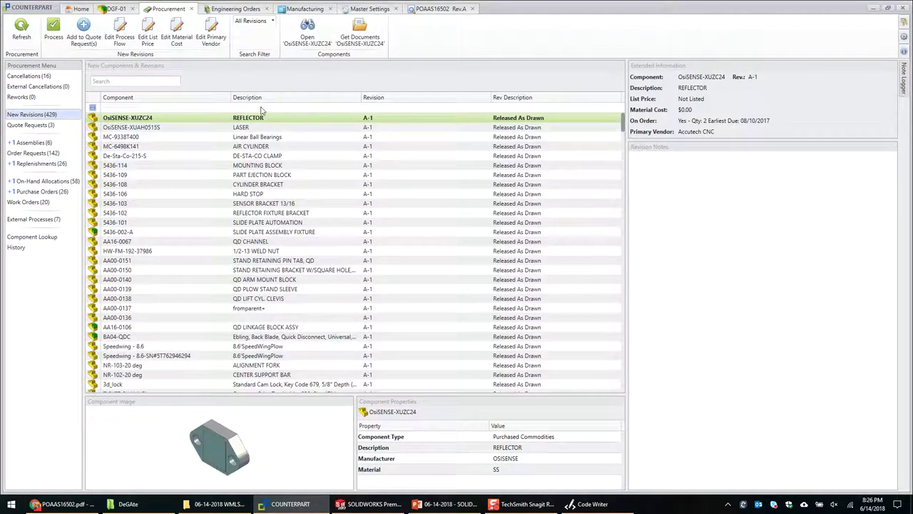
left_click(134, 81)
type("DGF")
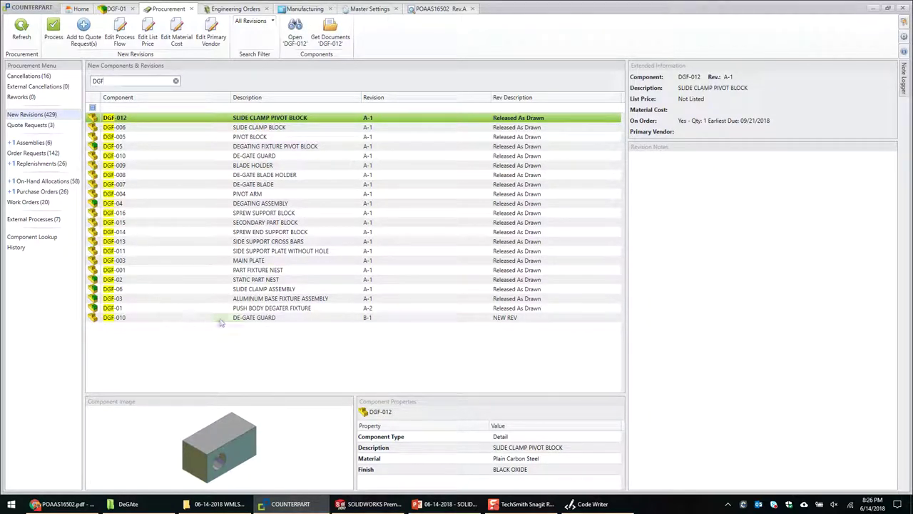
left_click(220, 318)
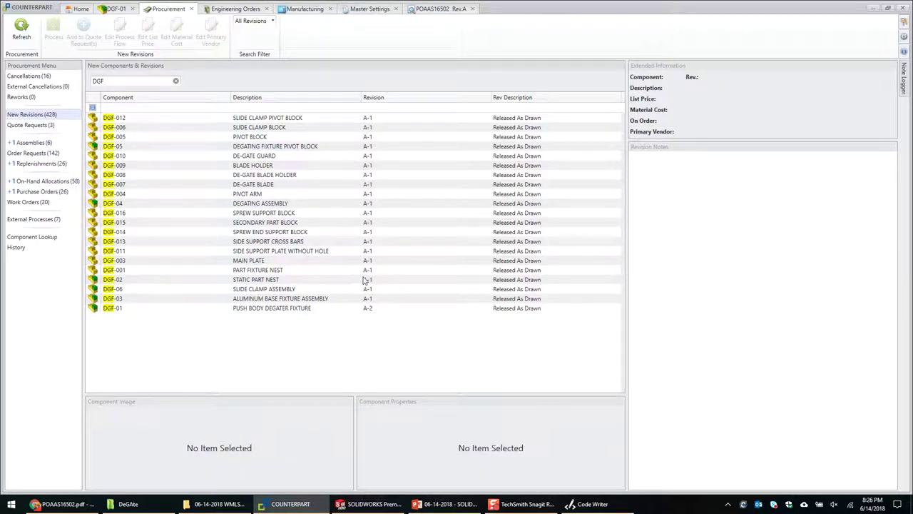
left_click(272, 309)
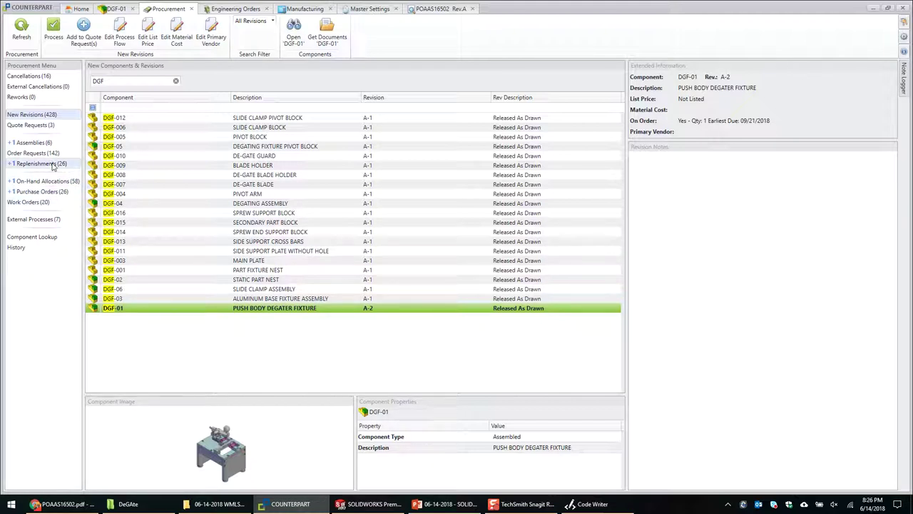
left_click(54, 99)
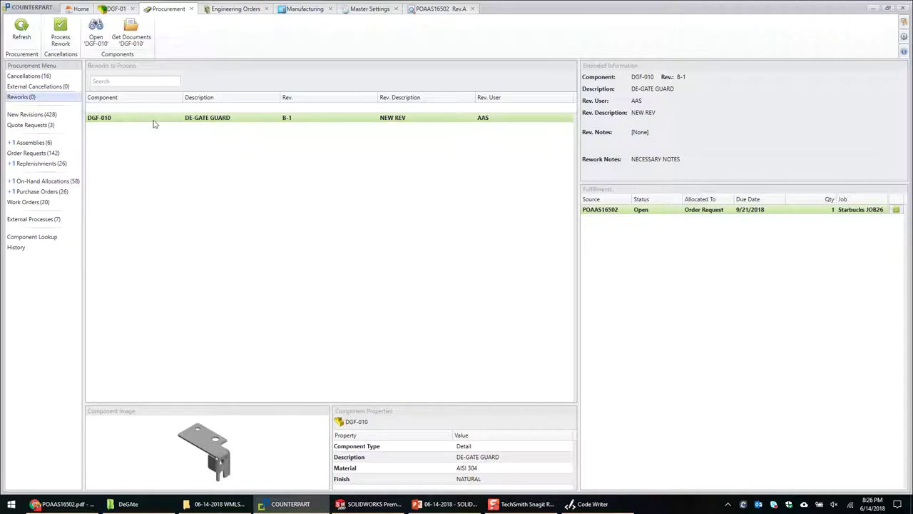
left_click(65, 40)
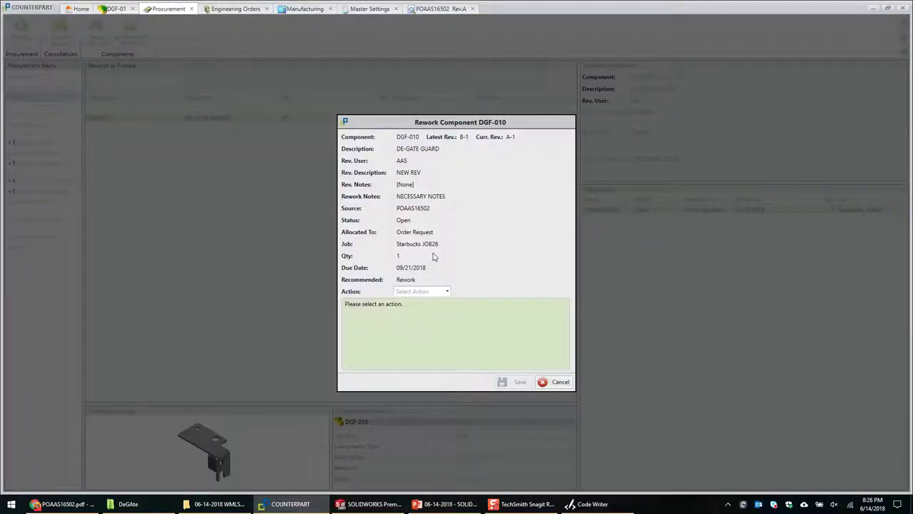
left_click(447, 291)
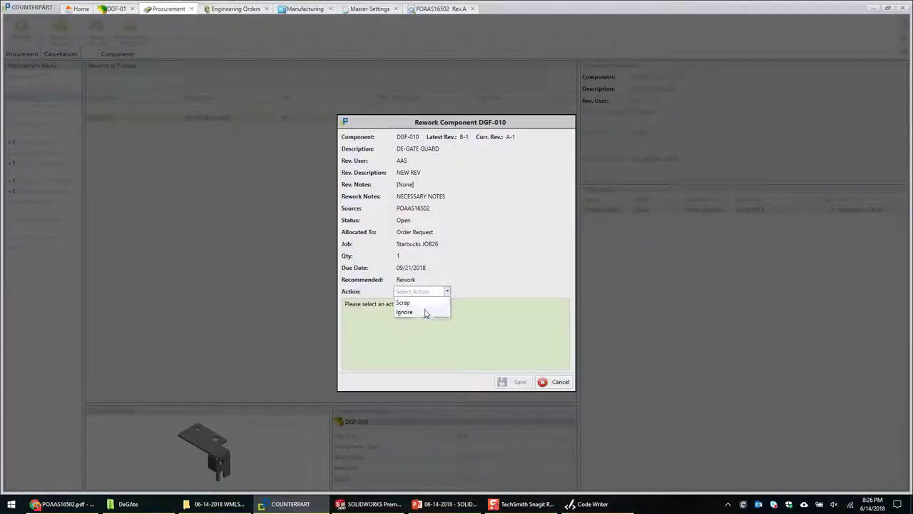
left_click(427, 312)
left_click(560, 382)
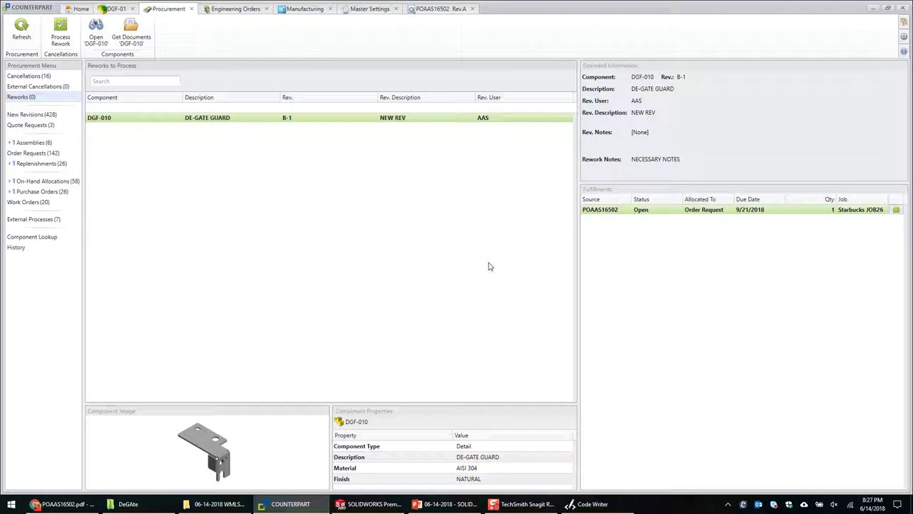
left_click(593, 504)
left_click_drag(890, 179, 579, 151)
left_click(792, 137)
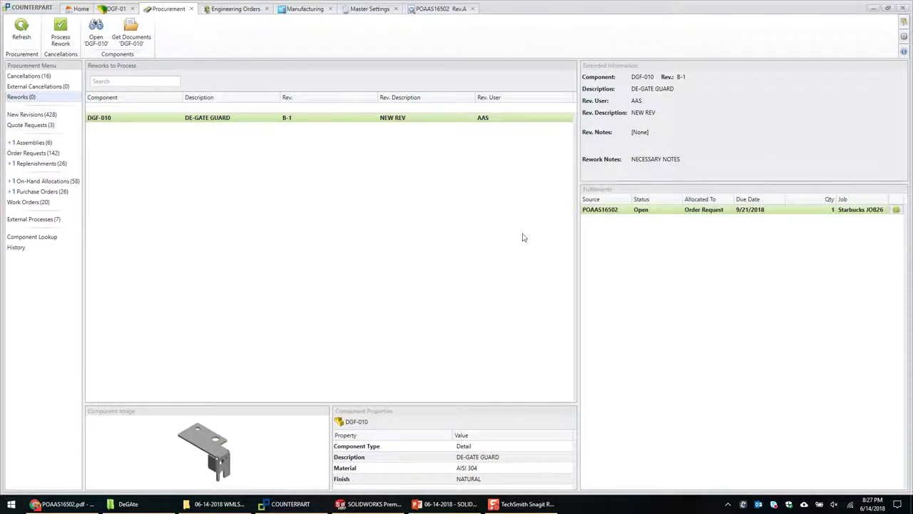